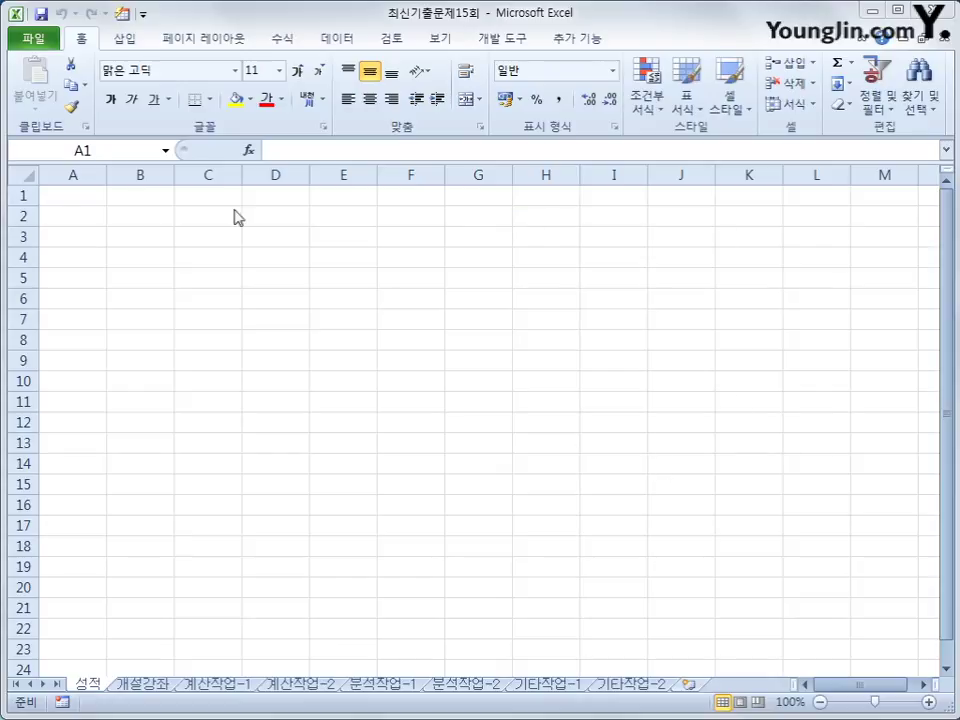
- Start a Microsoft Query import at cell A1 using the MS Access Database source and the 관리.accdb file
left_click(80, 193)
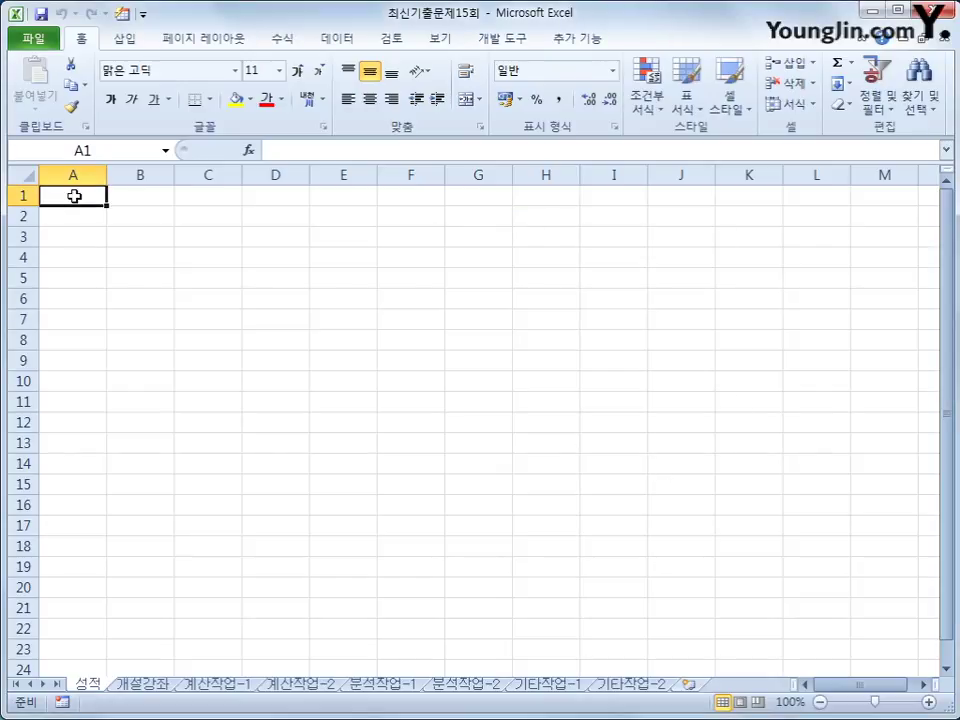
left_click(330, 40)
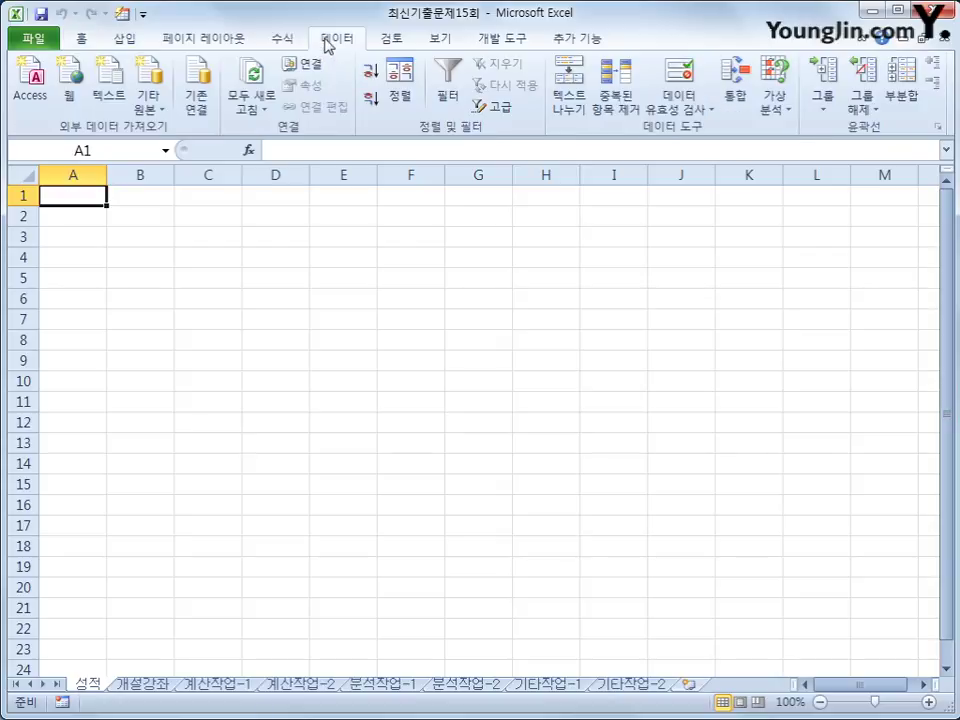
left_click(163, 110)
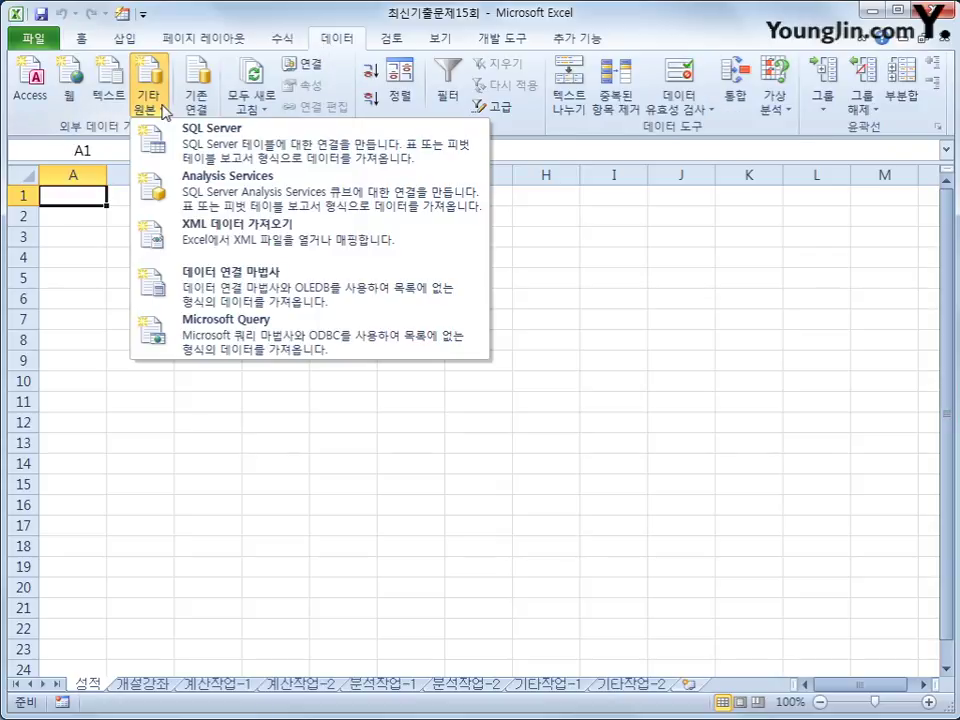
left_click(281, 339)
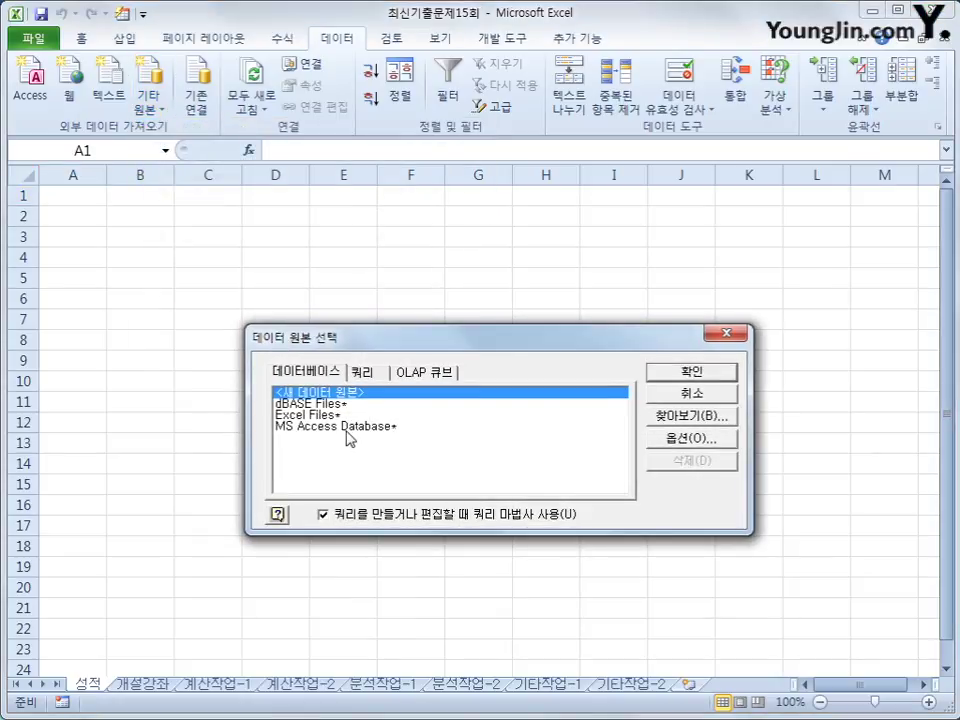
left_click(350, 427)
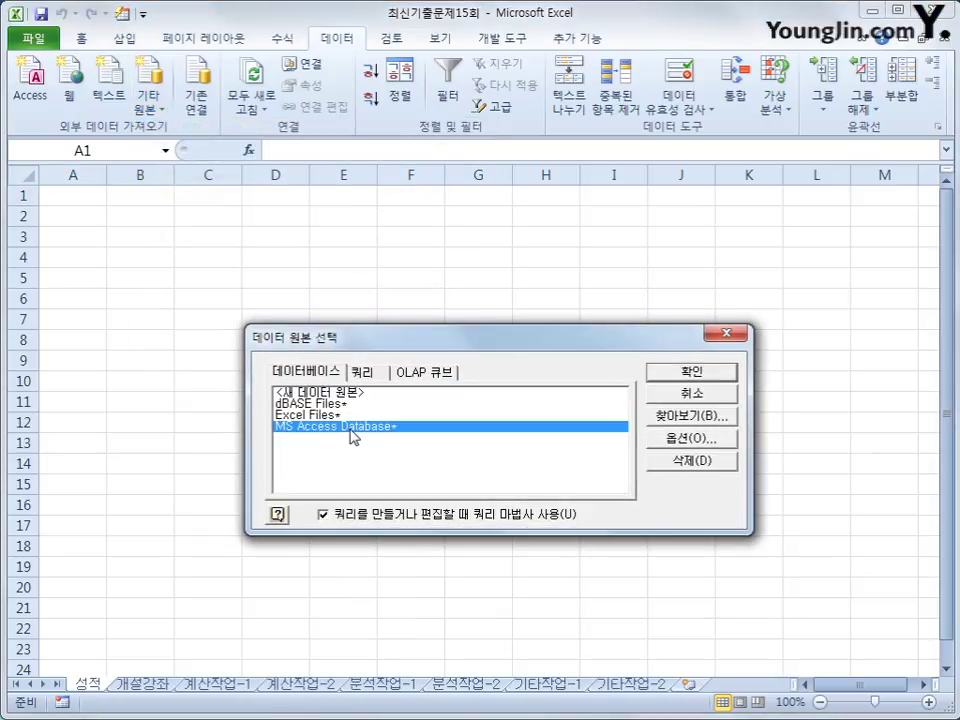
left_click(664, 376)
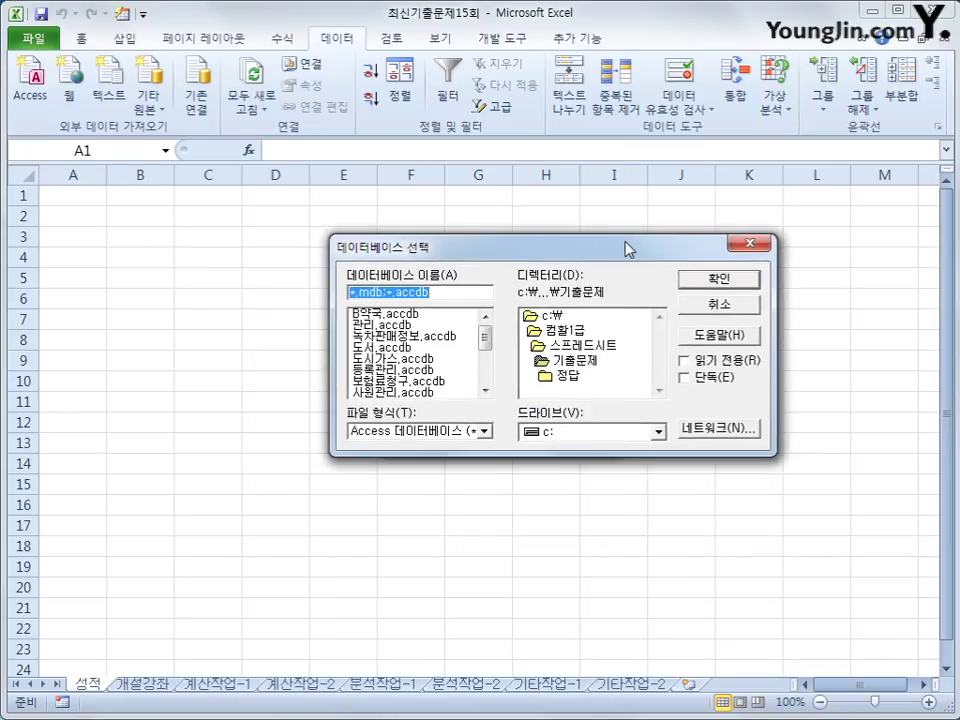
left_click(385, 325)
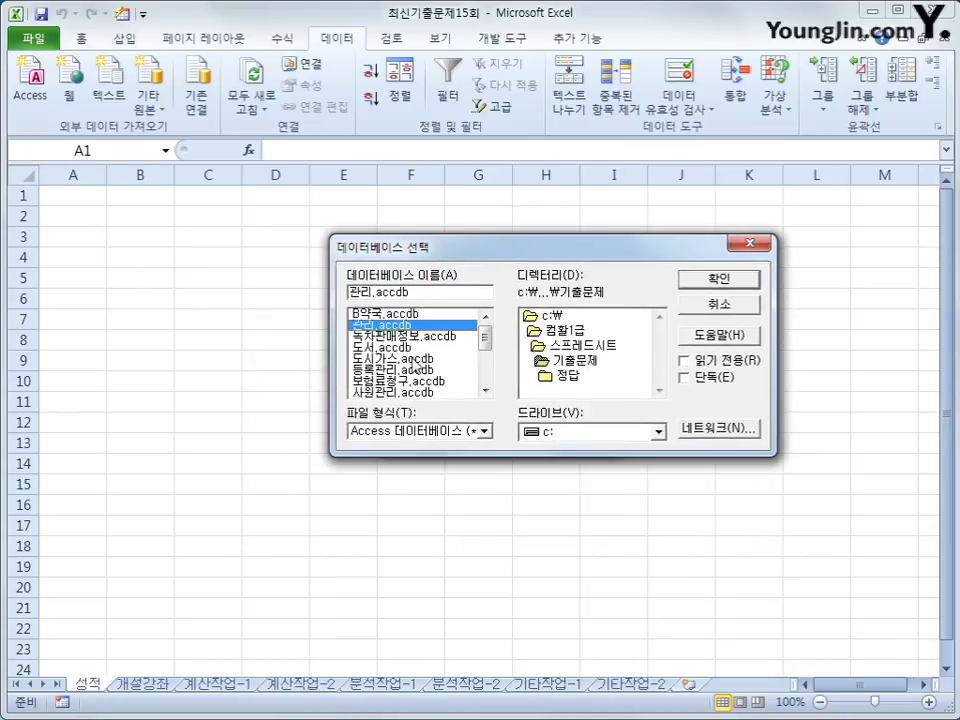
left_click(716, 281)
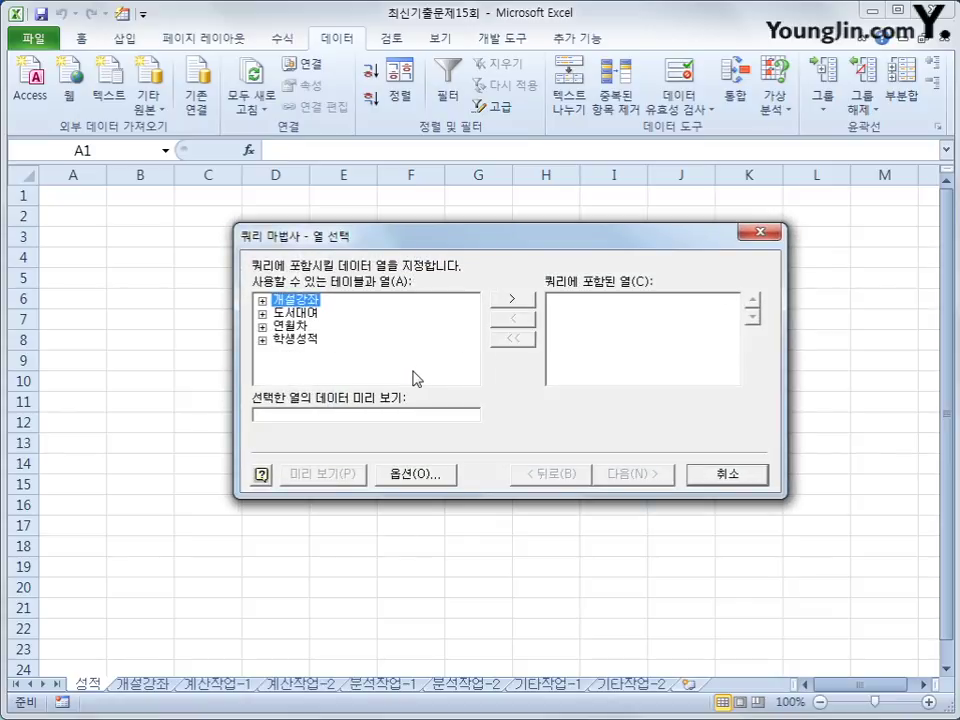
- Include the 성명, 학과, 학년, 중간고사 and 기말고사 columns of the 학생성적 table in the query and proceed to filtering
left_click(301, 339)
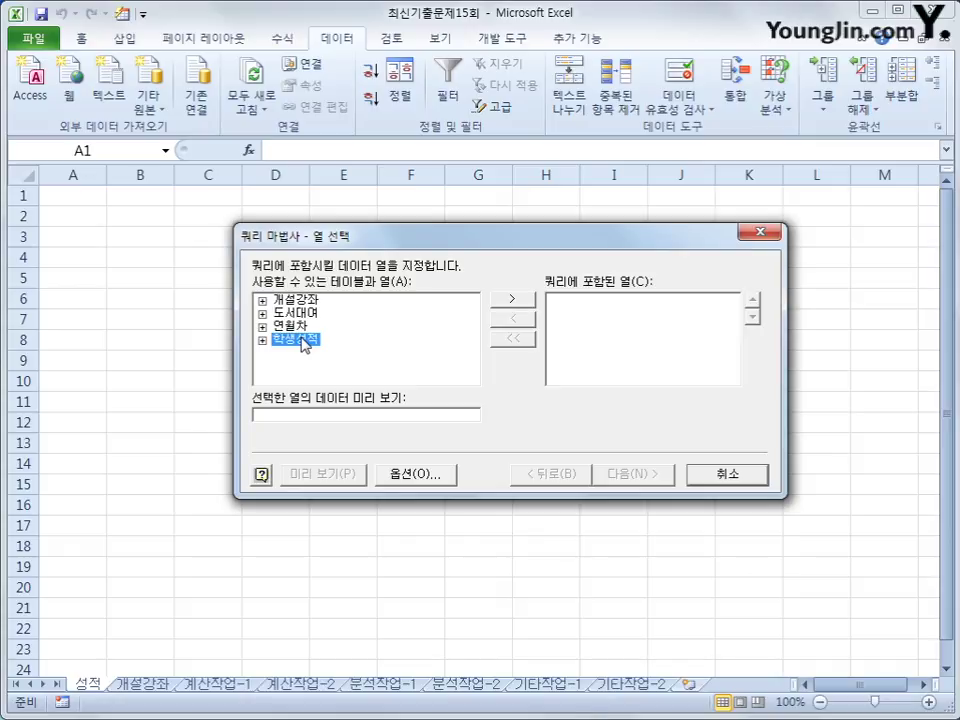
double_click(303, 344)
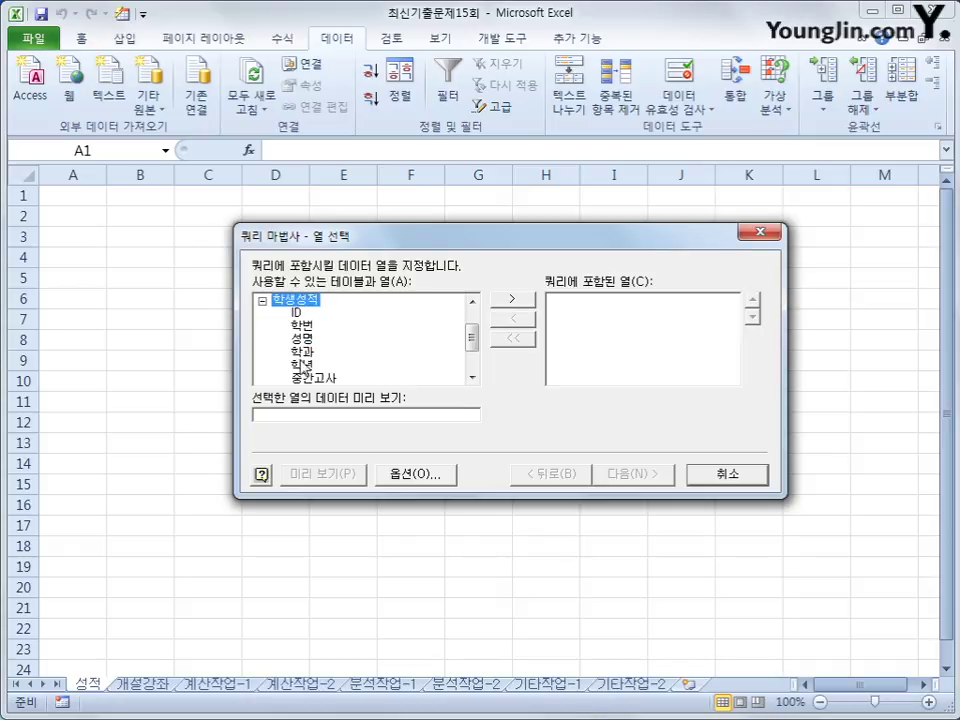
left_click(303, 340)
double_click(304, 343)
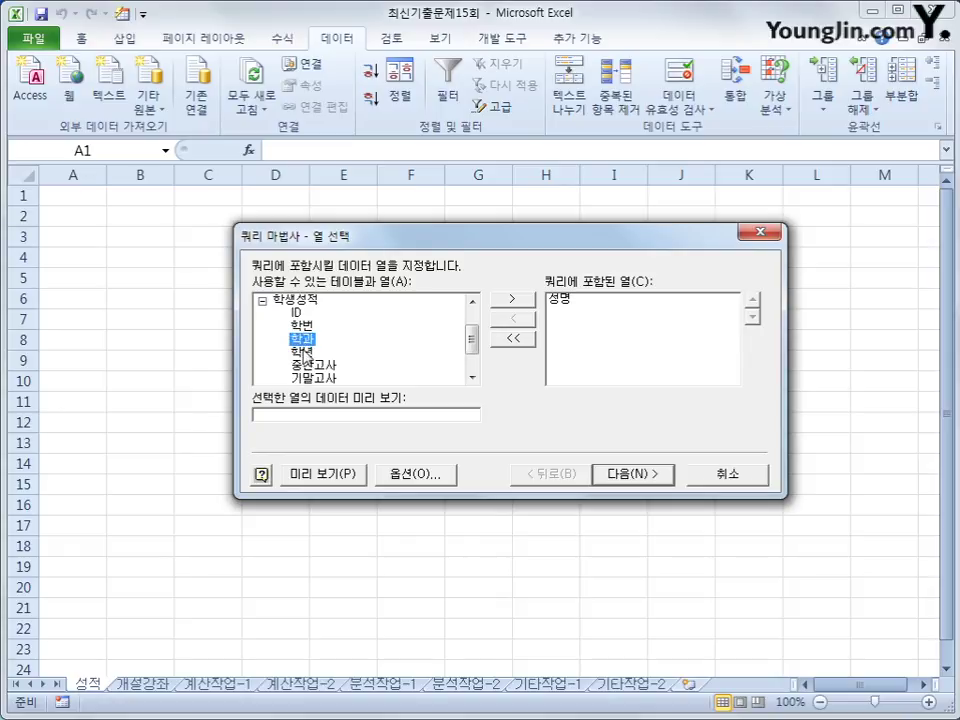
double_click(305, 343)
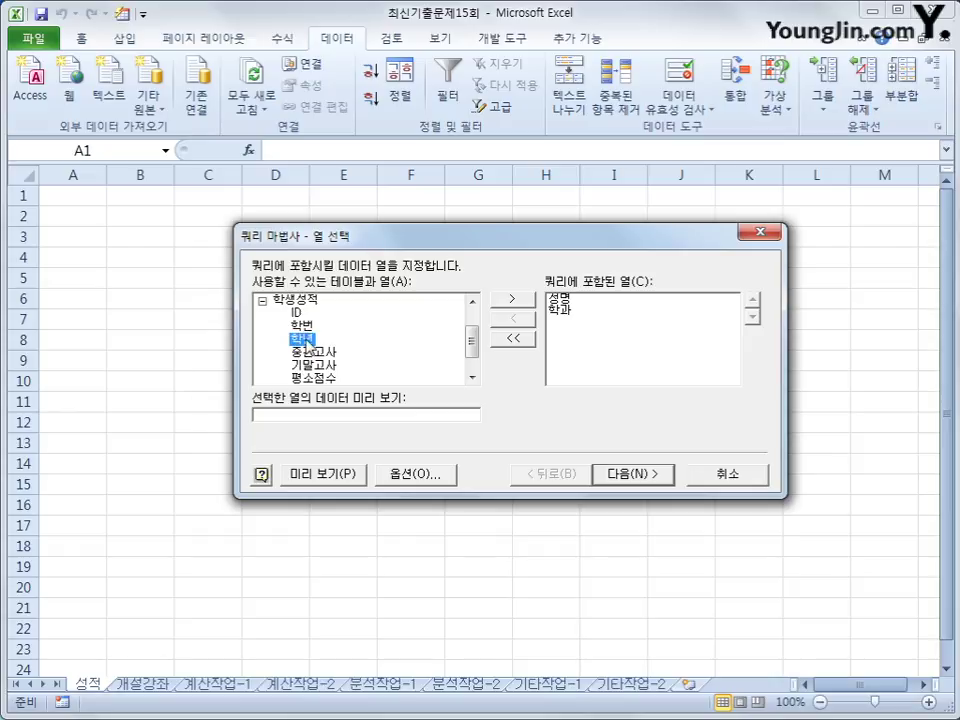
double_click(306, 346)
double_click(308, 343)
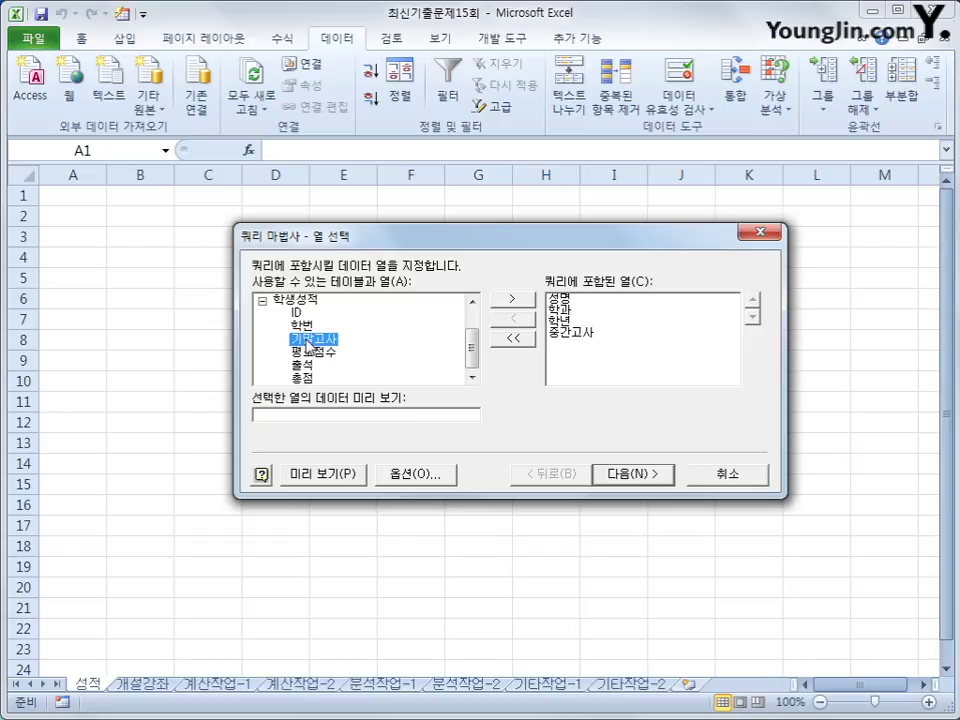
double_click(308, 341)
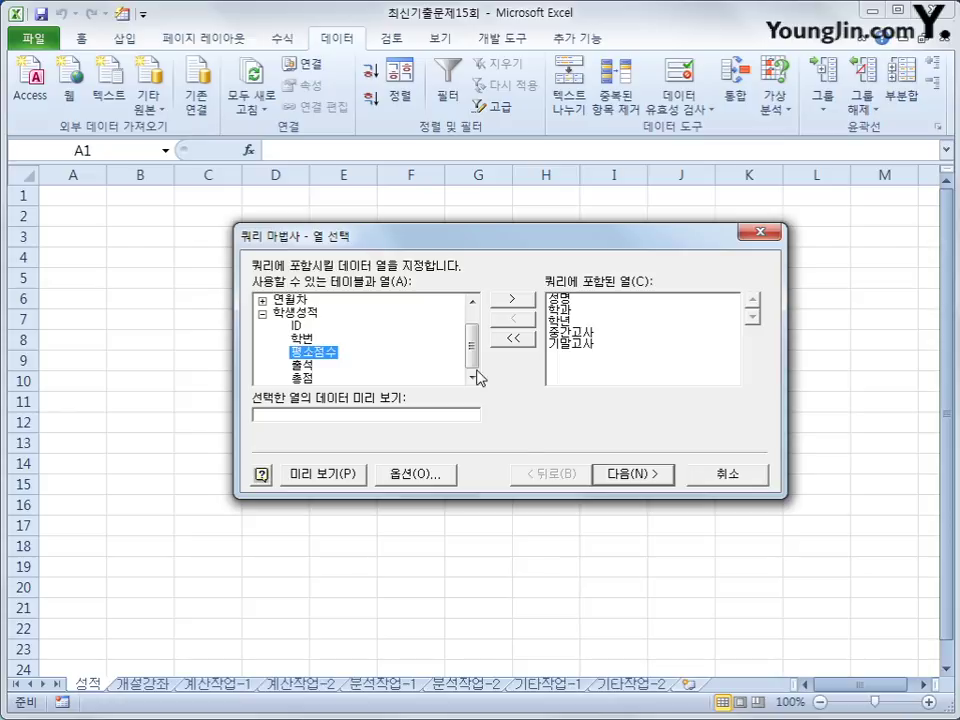
left_click(628, 478)
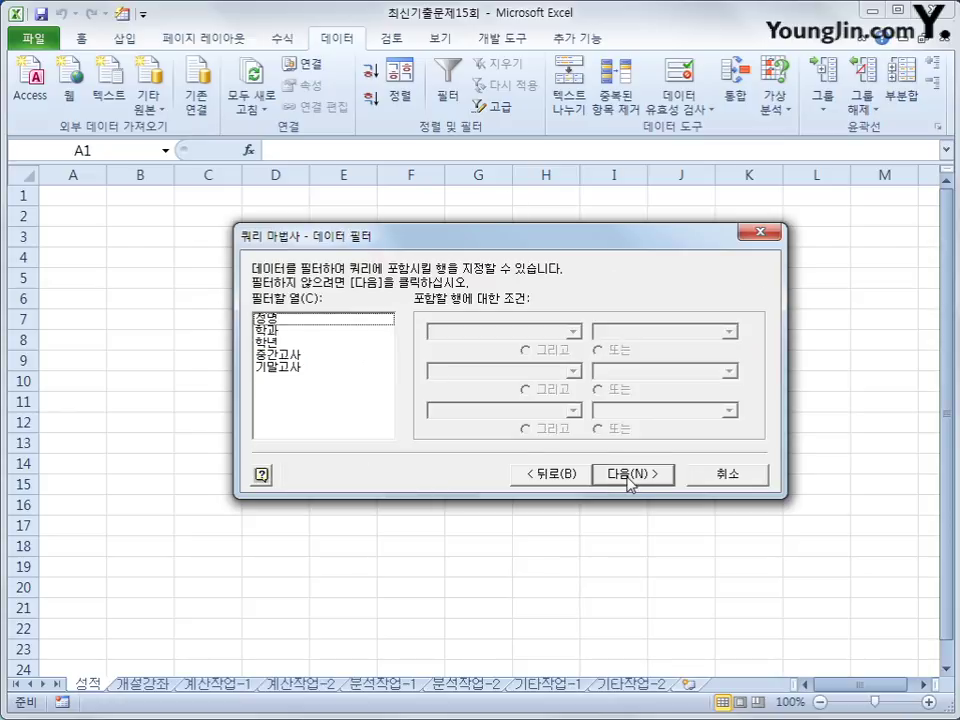
- Filter the query rows to those where 학과 equals 경영학과
left_click(316, 334)
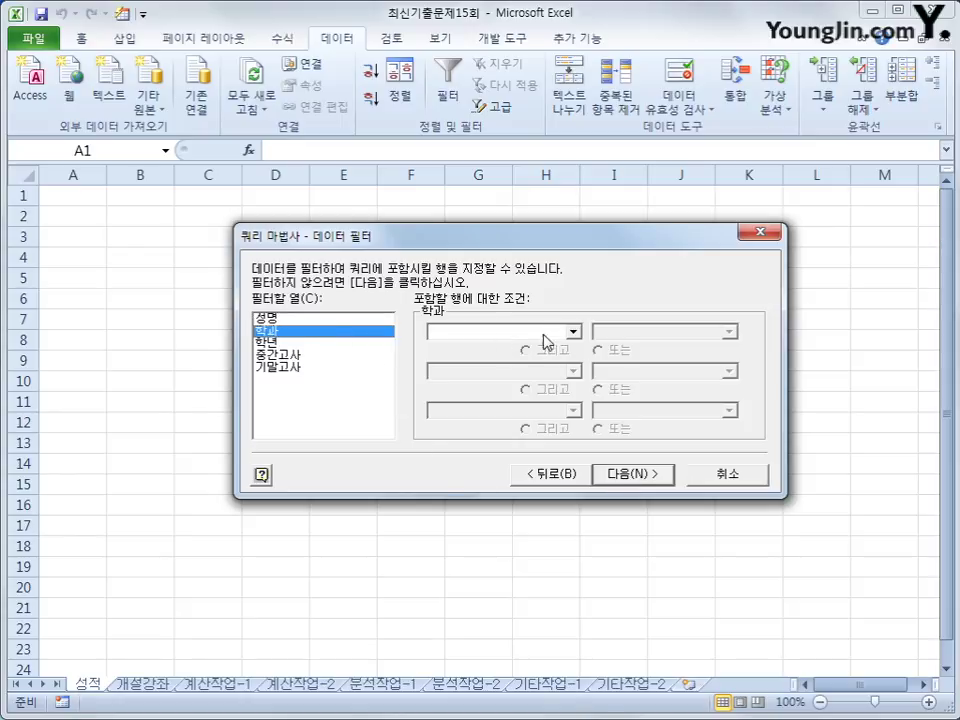
left_click(573, 332)
left_click(550, 359)
left_click(729, 332)
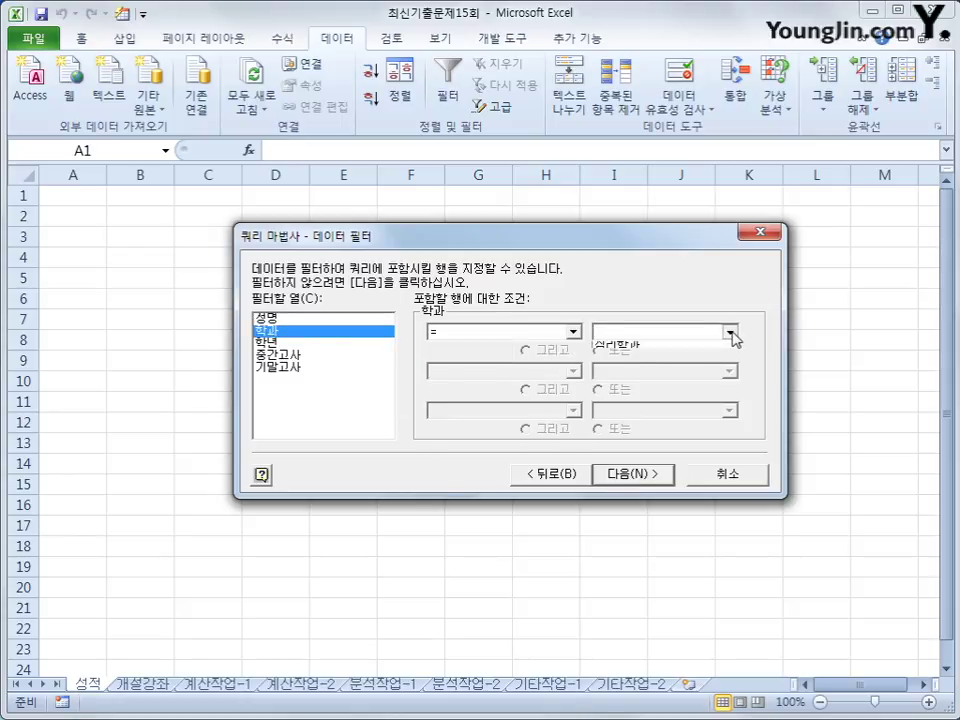
left_click(727, 350)
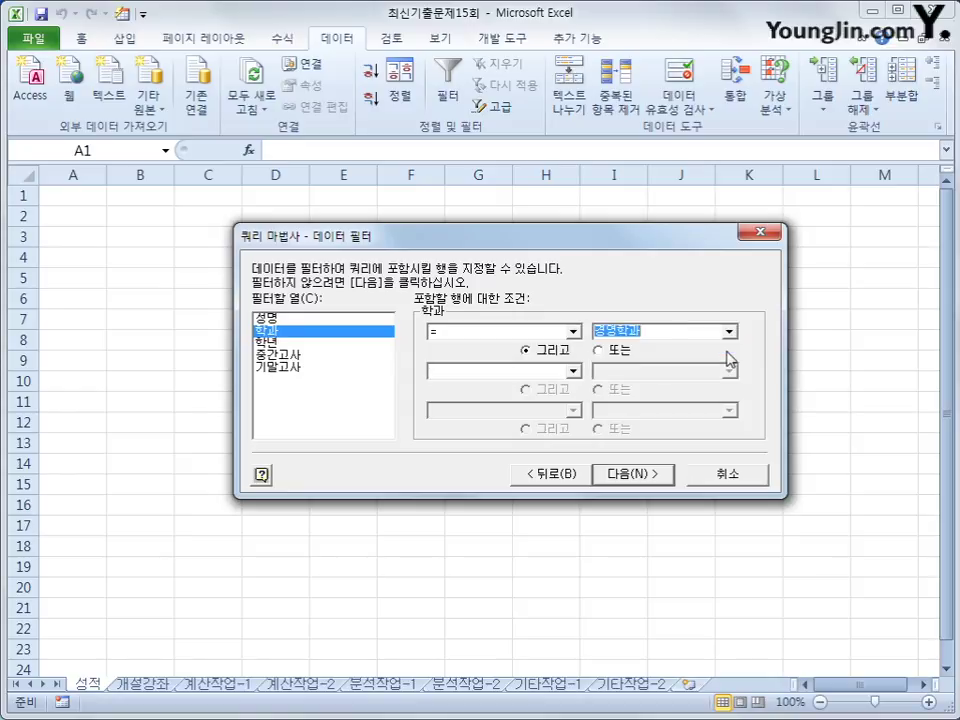
- Add a filter condition where 학년 equals 3.0 and proceed to the sort order
left_click(327, 346)
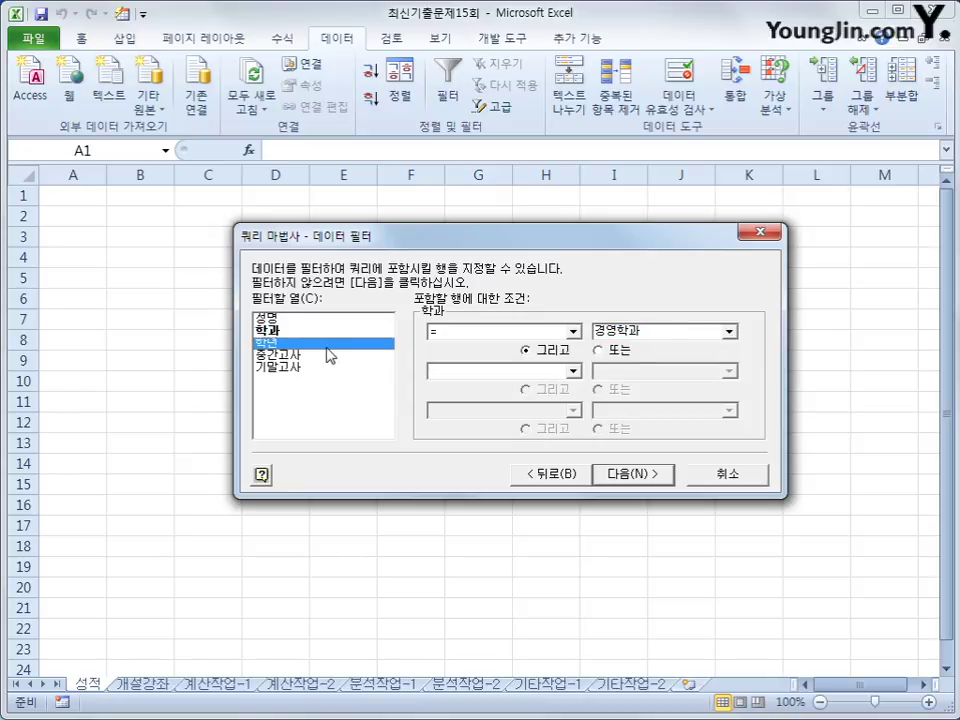
left_click(565, 332)
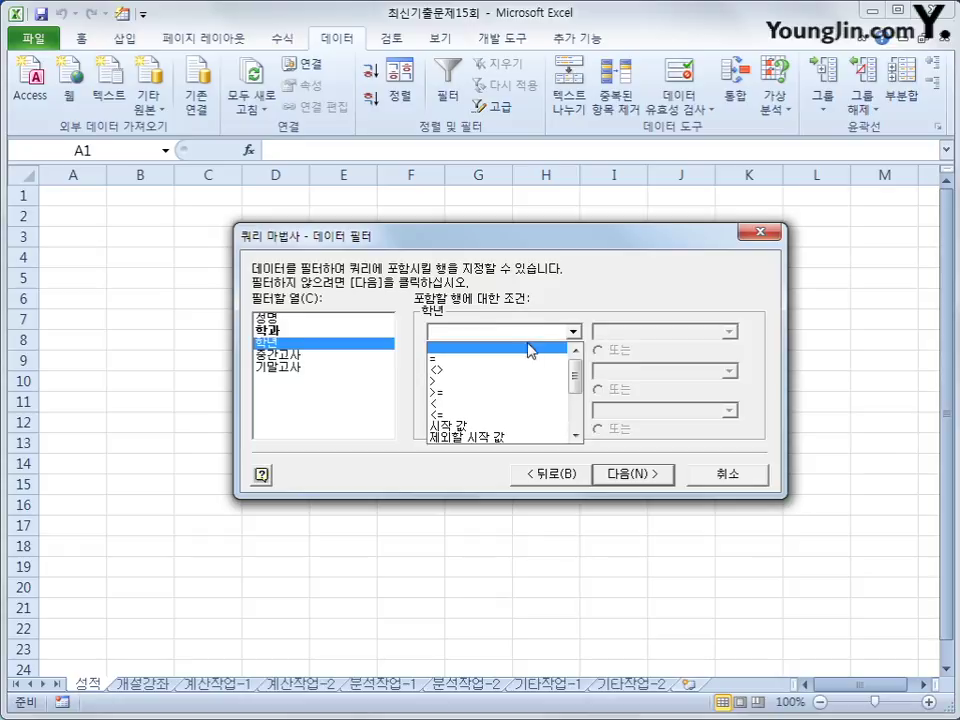
left_click(558, 359)
left_click(729, 332)
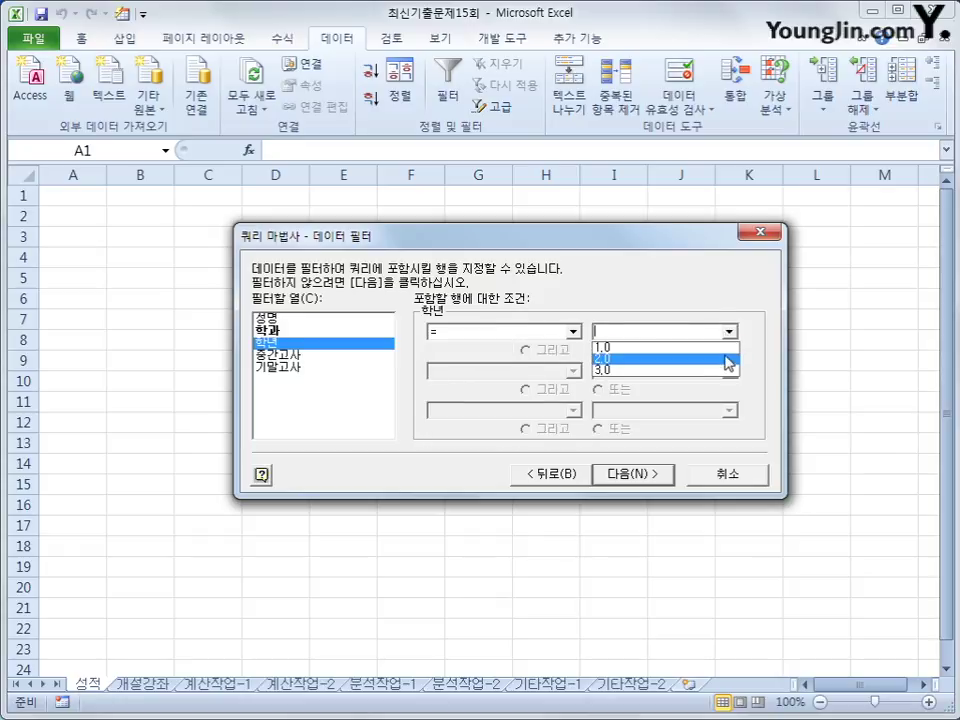
left_click(724, 370)
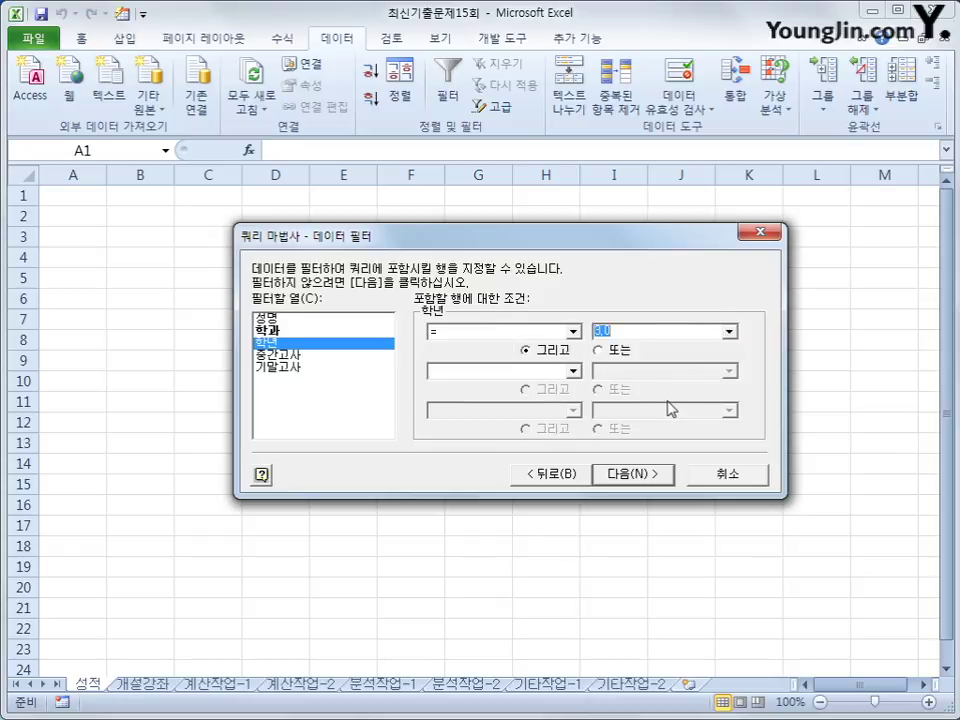
left_click(652, 476)
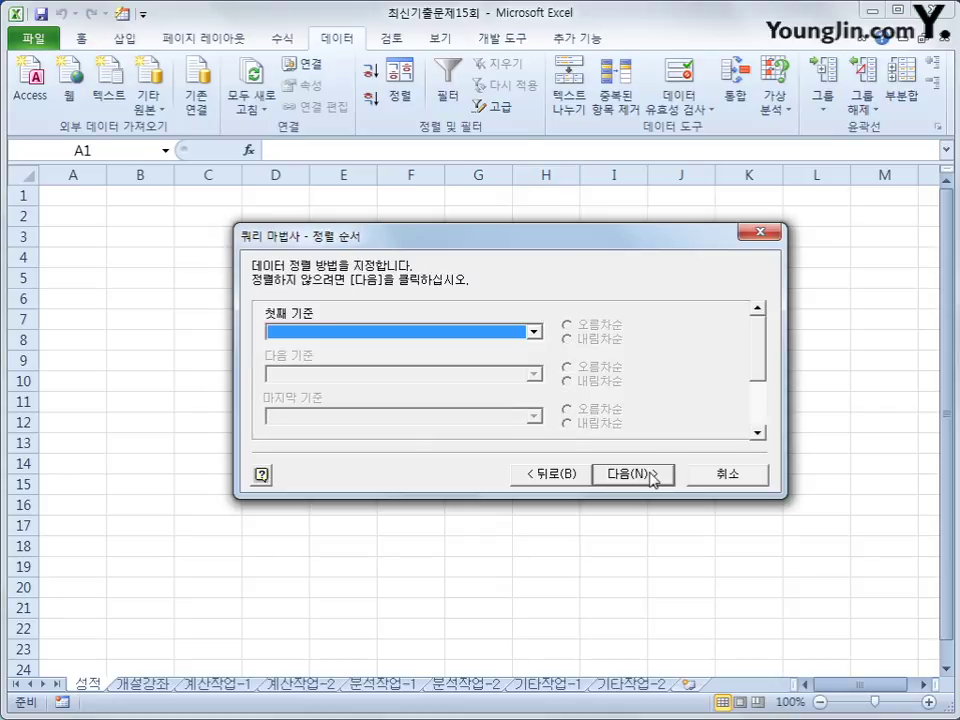
- Set the query's first sort criterion to 성명 in ascending order
left_click(533, 332)
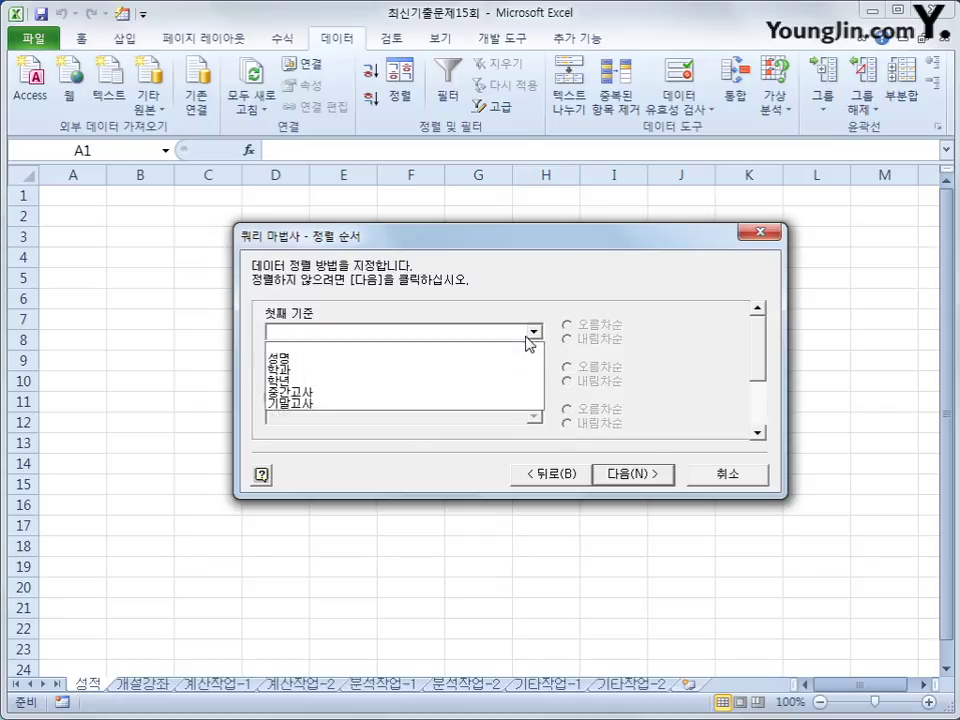
left_click(527, 360)
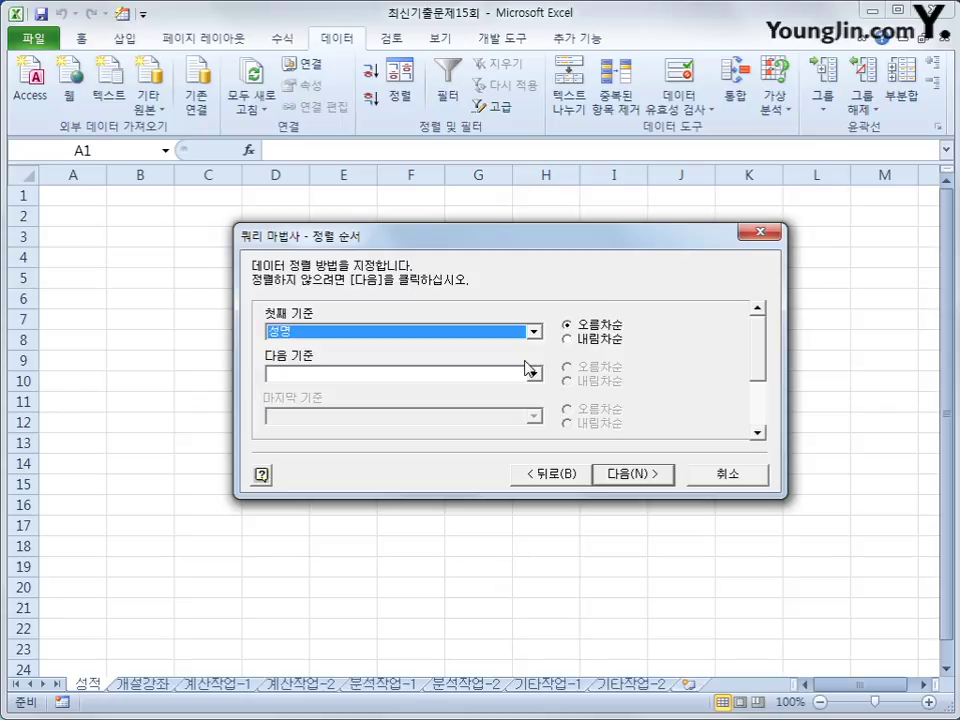
left_click(529, 371)
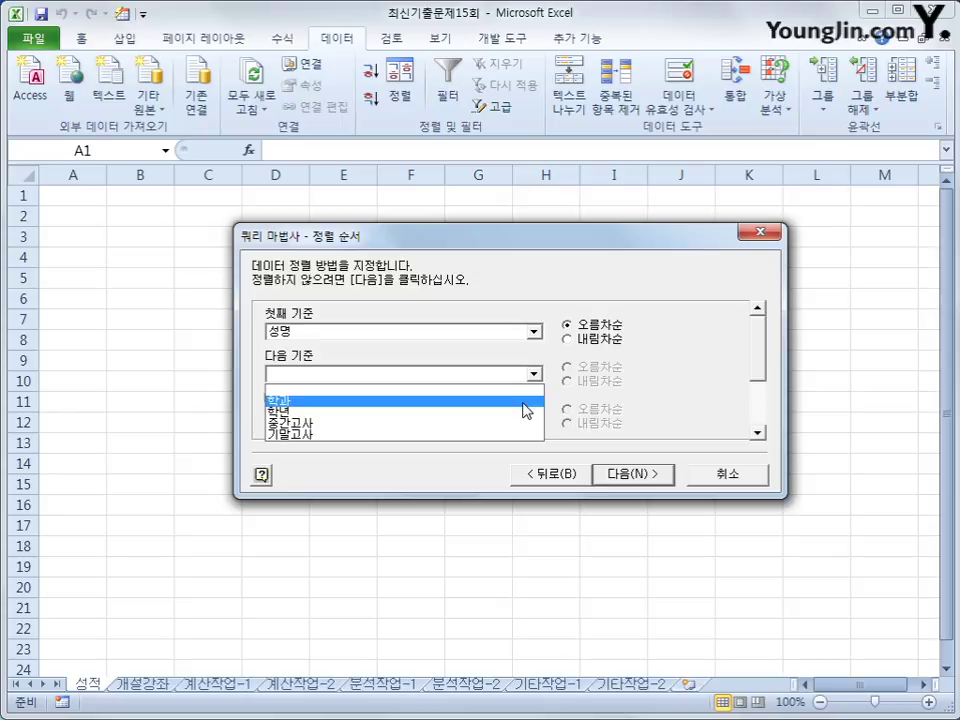
left_click(658, 411)
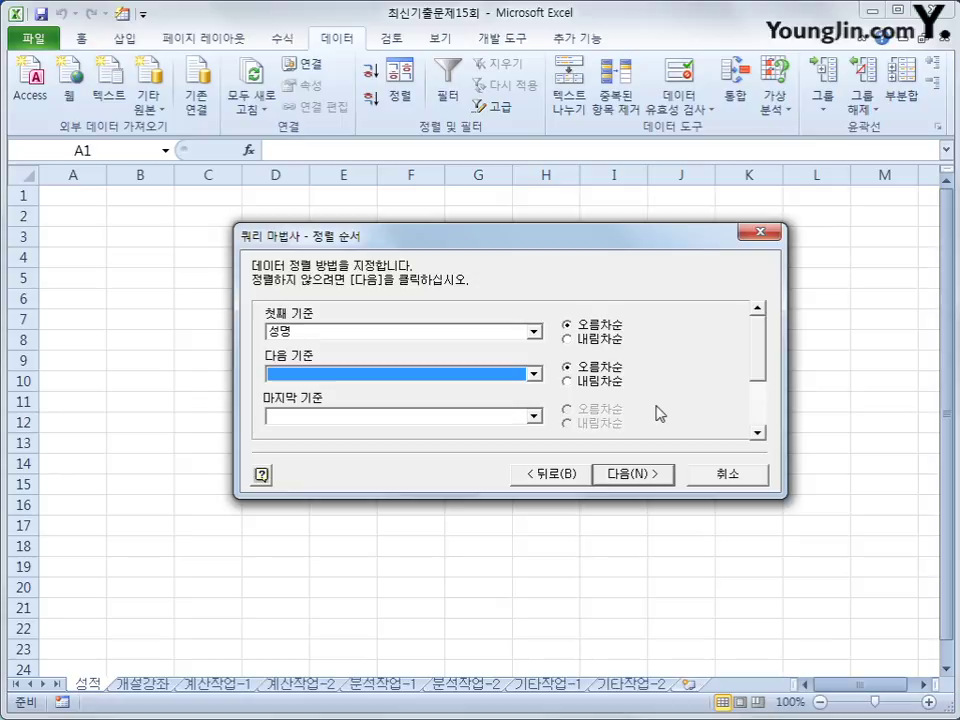
- Go back to the column selection, add the 학번 column and move it up between 학과 and 학년
left_click(566, 476)
left_click(566, 476)
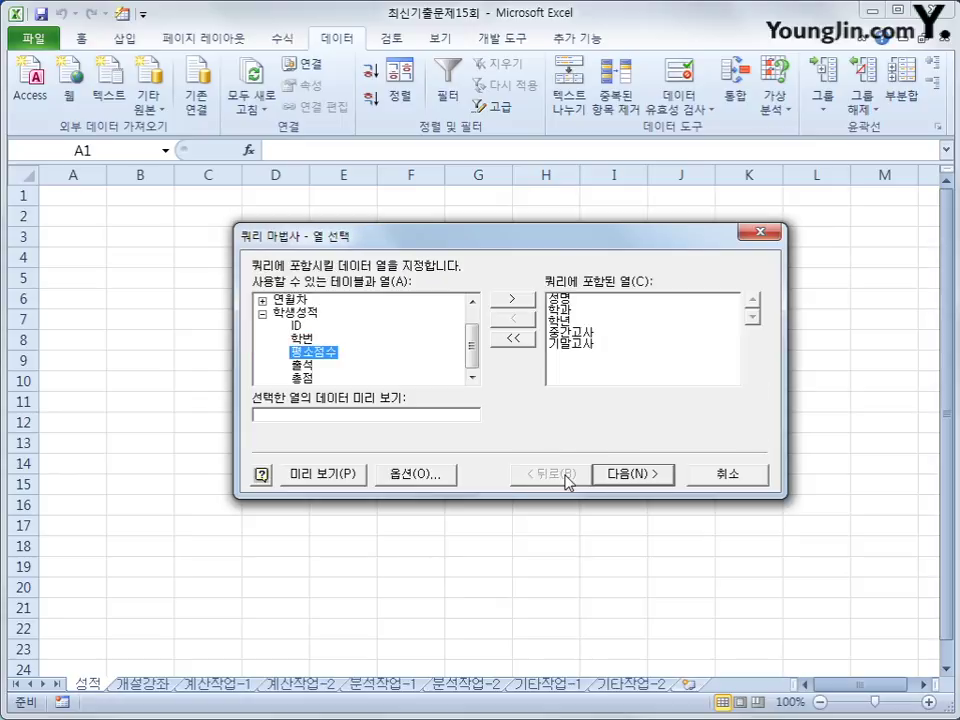
left_click(306, 340)
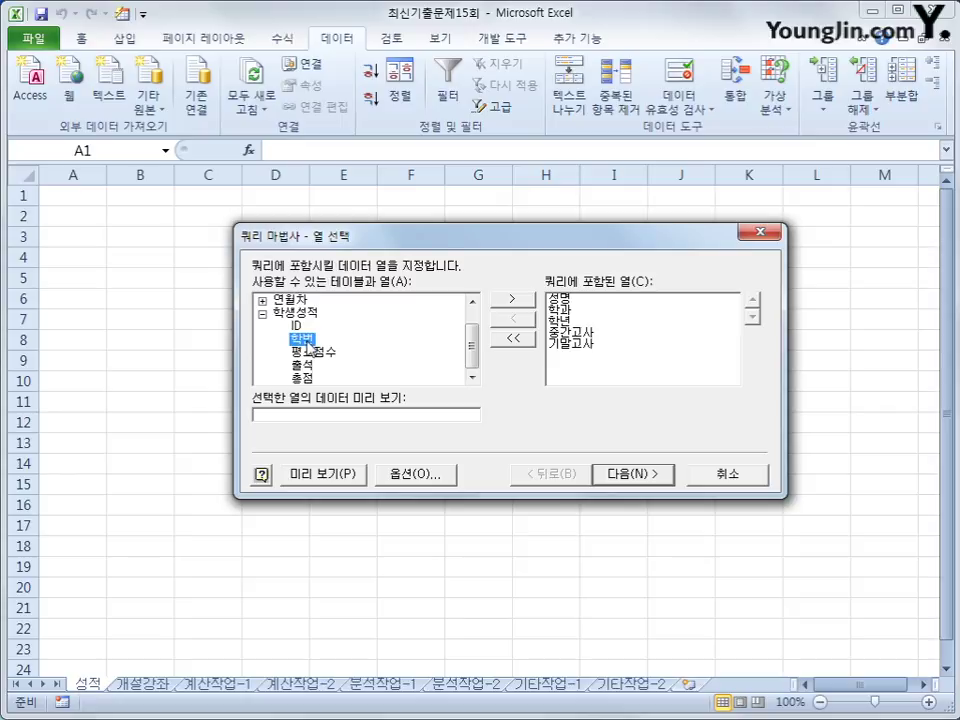
left_click(511, 299)
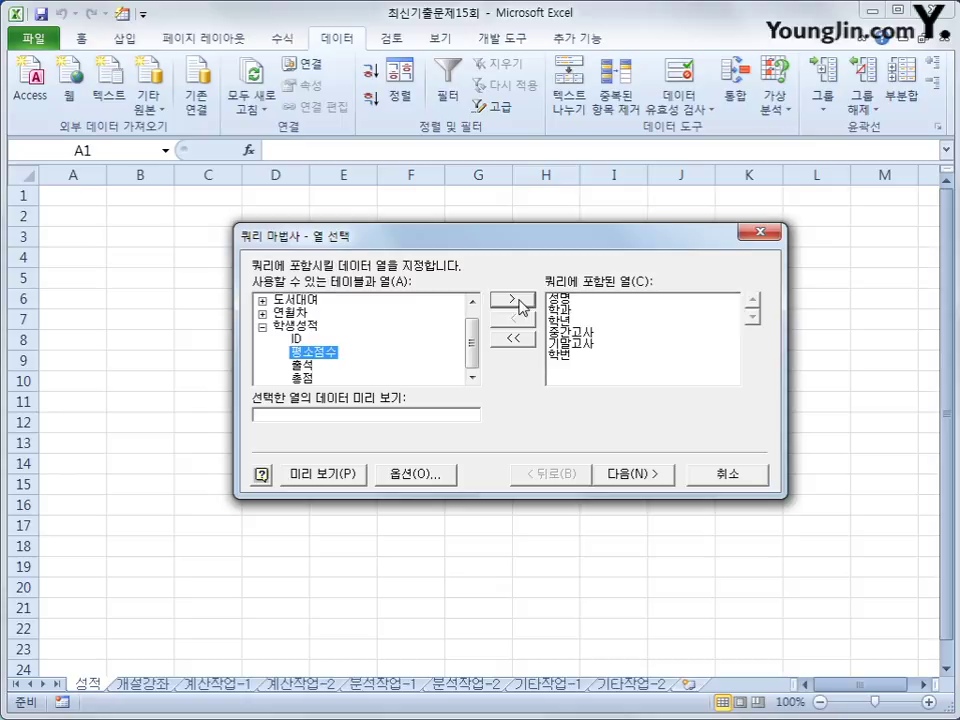
left_click(562, 355)
left_click(753, 302)
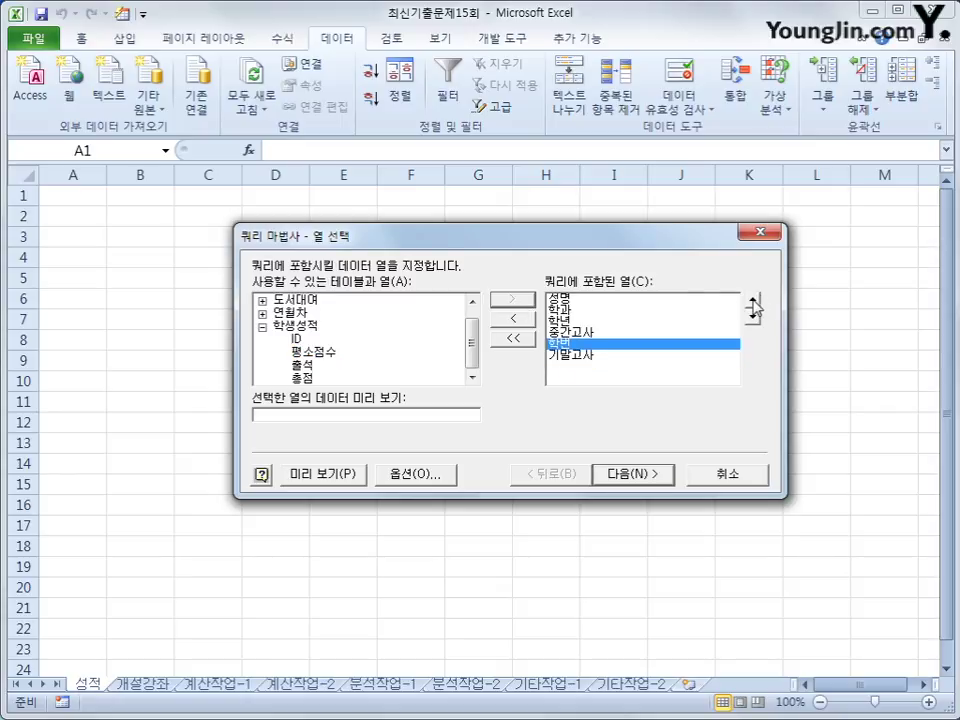
left_click(754, 304)
left_click(754, 304)
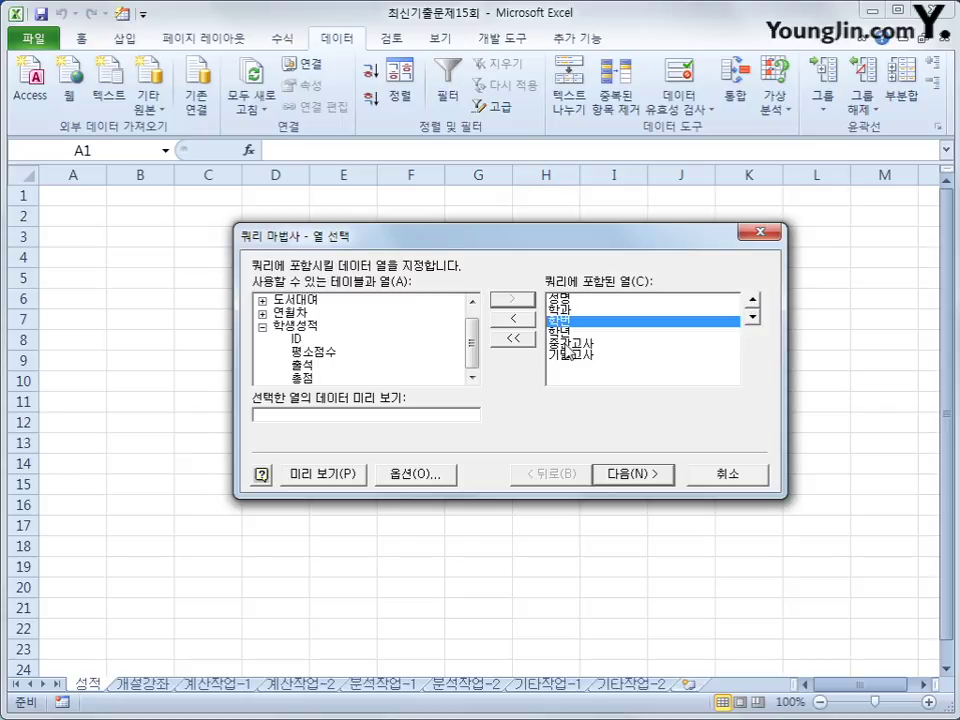
- Return to the query's sort order and set the second sort criterion to 학번 in ascending order
left_click(642, 477)
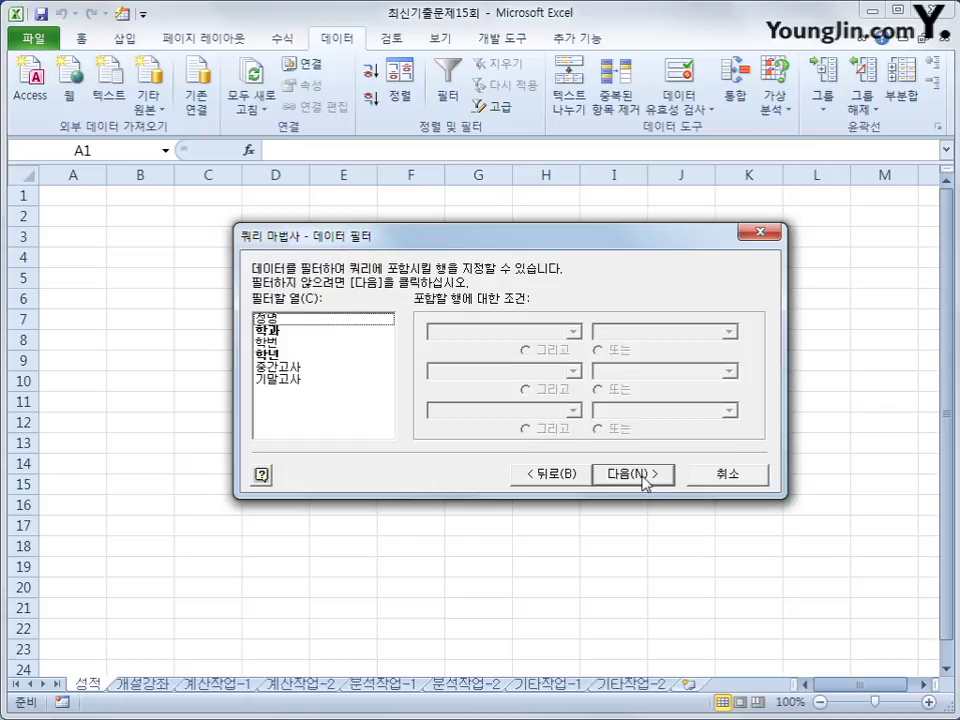
left_click(619, 479)
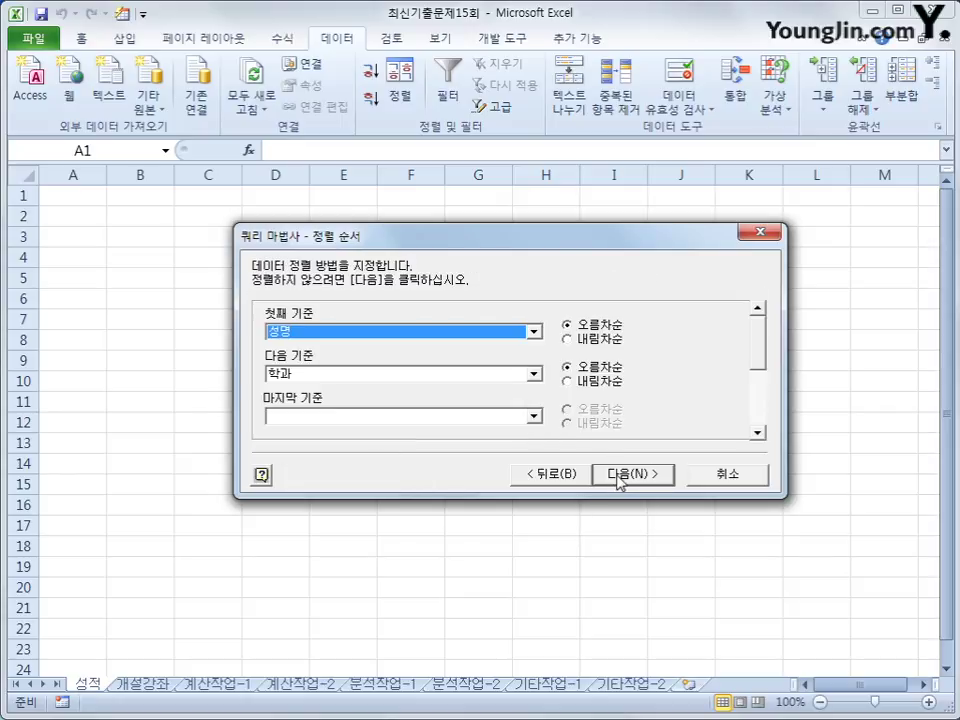
left_click(444, 379)
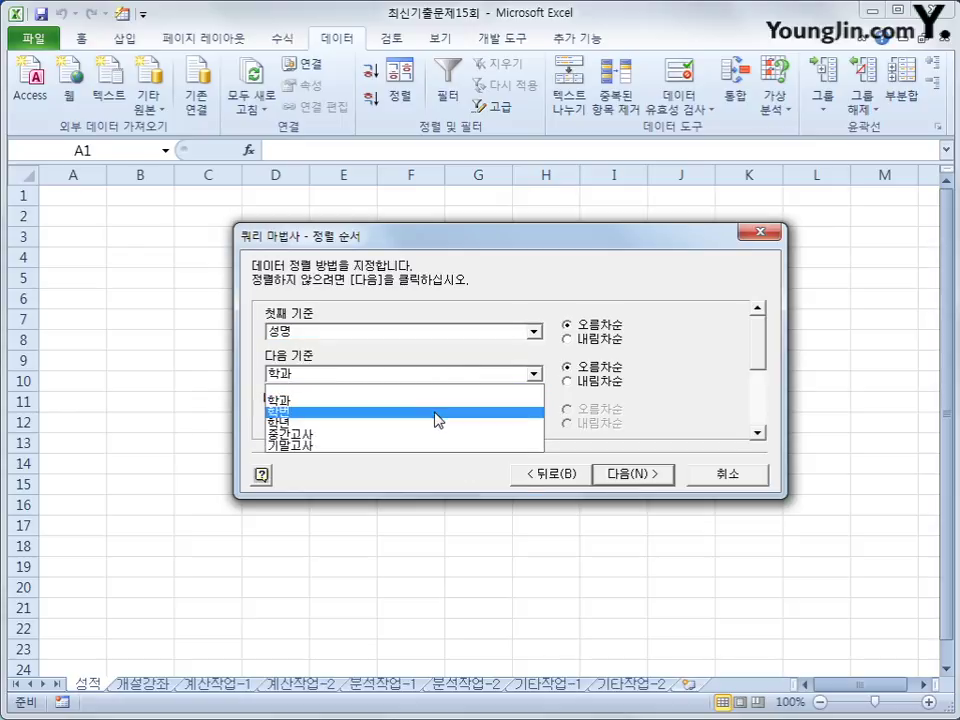
left_click(436, 412)
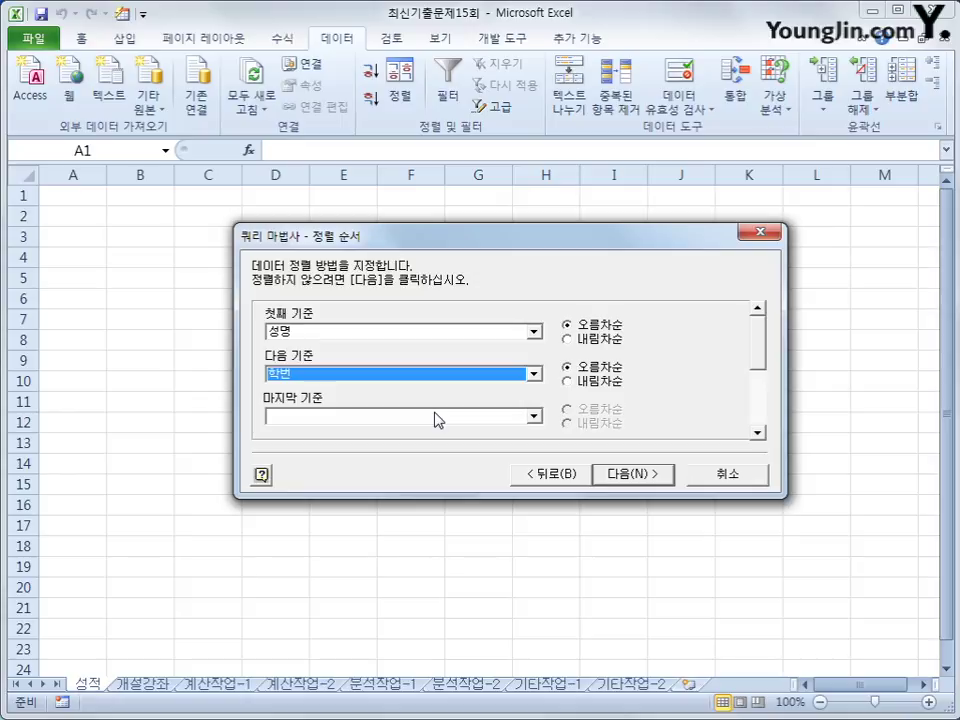
- Finish the query and import its data as a table into the existing worksheet at cell A1
left_click(647, 478)
left_click(648, 481)
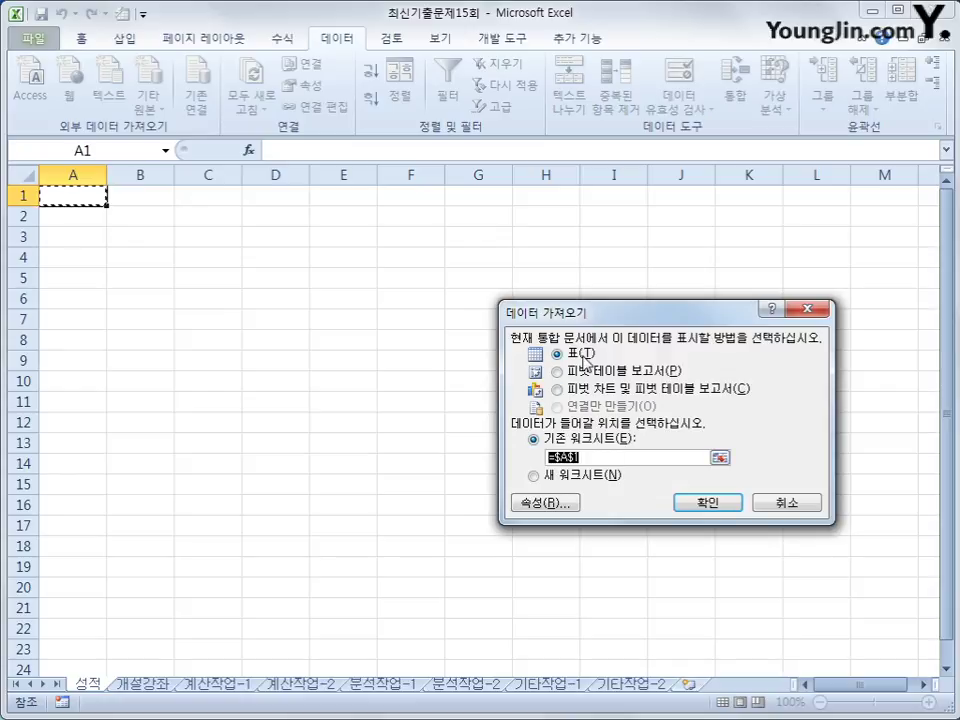
left_click(730, 503)
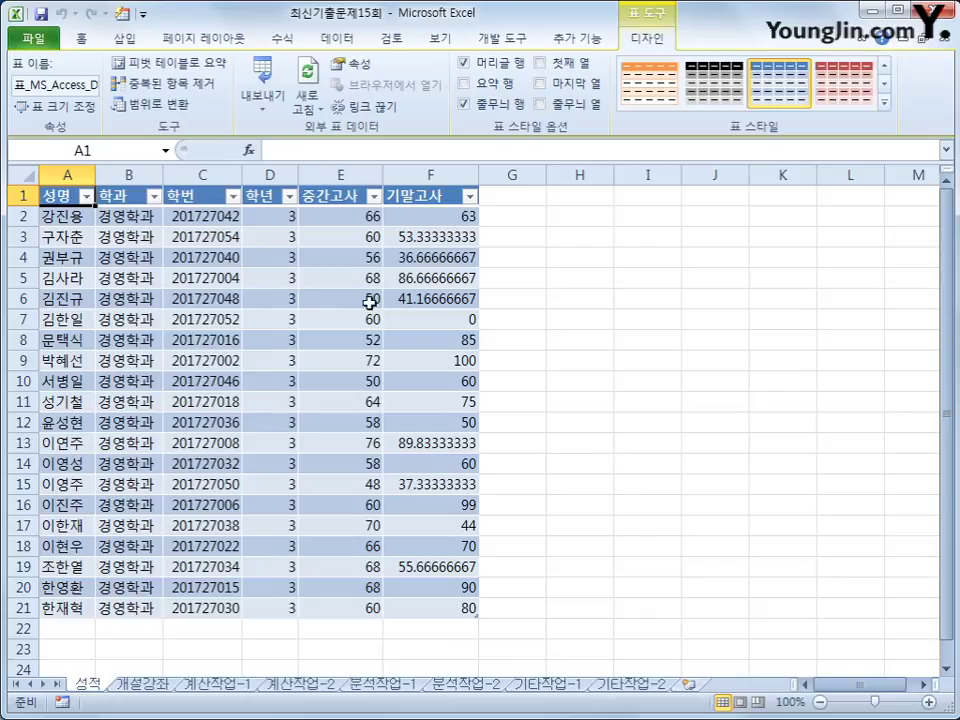
left_click(192, 196)
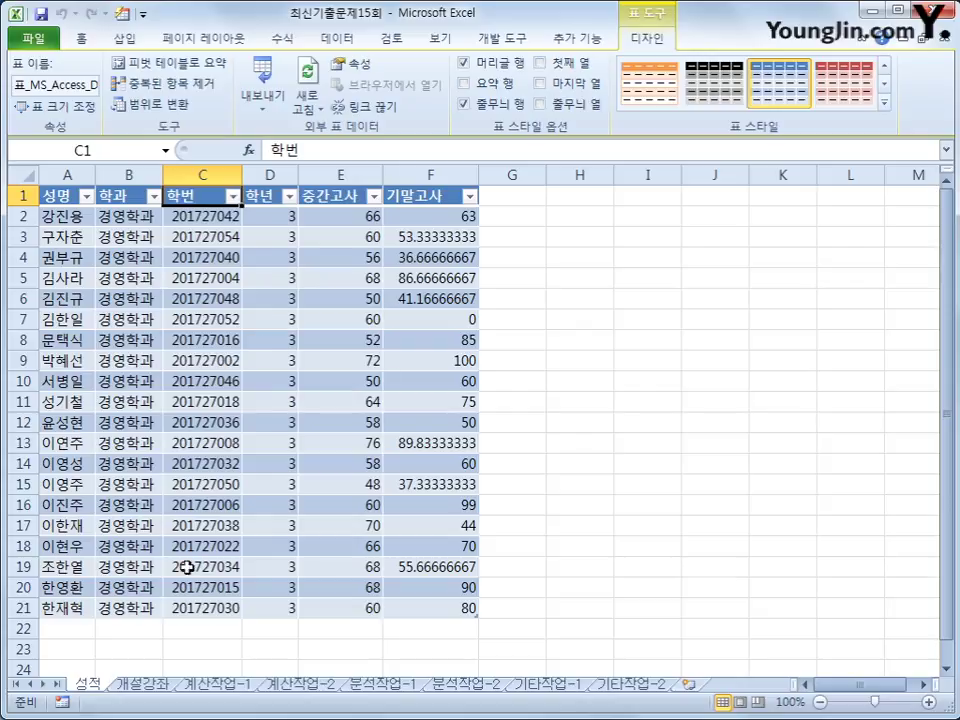
- On the 개설강좌 sheet, enter the criteria heading 조건 in cell A33 below the table
left_click(141, 685)
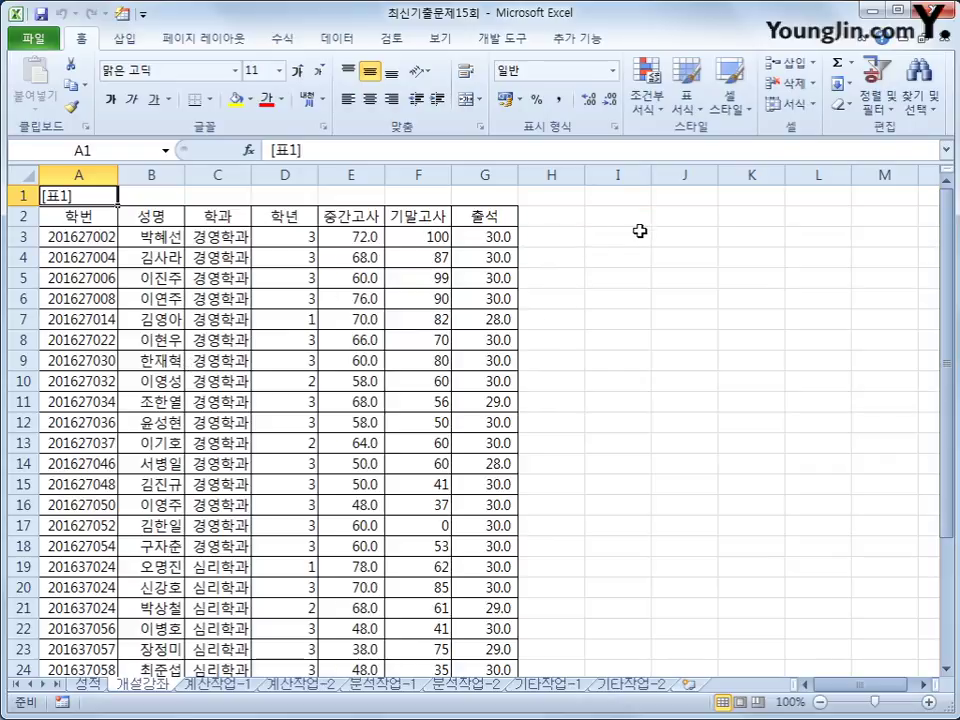
scroll(593, 323, "down", 2)
scroll(593, 323, "down", 3)
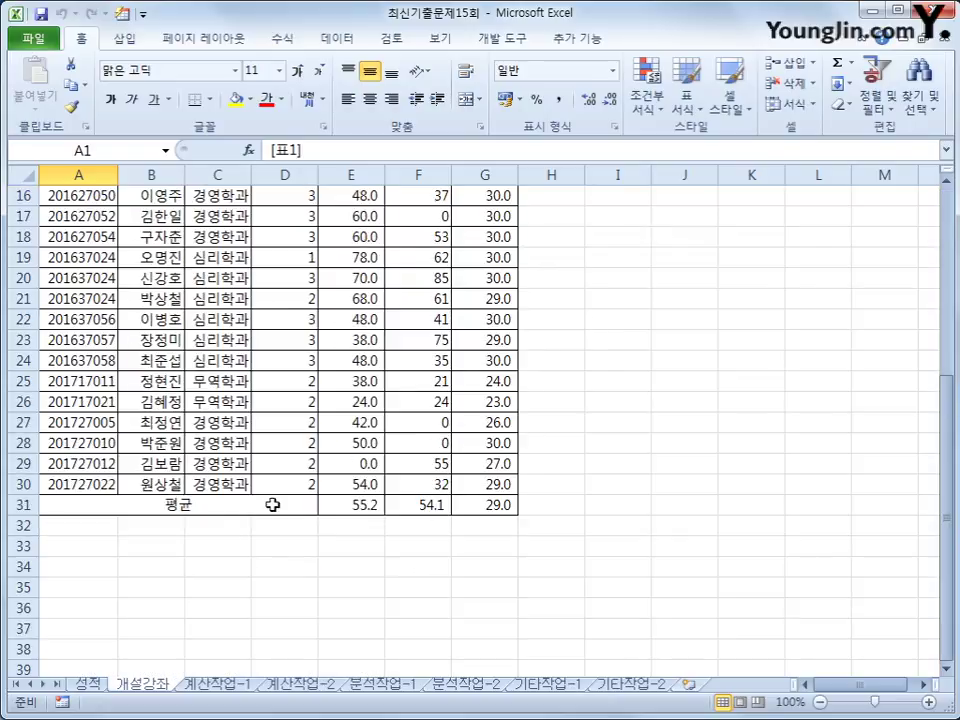
left_click(98, 544)
type("wh")
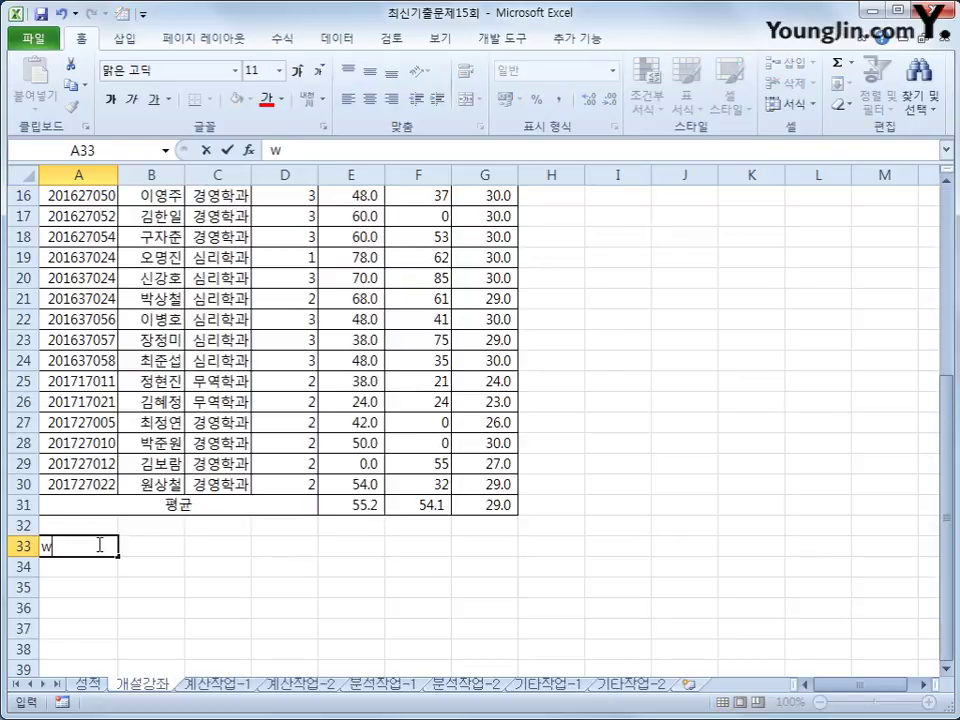
key("BackSpace")
key("BackSpace")
key("Hangul")
type("ㅈㅗㄱㅓㄴ")
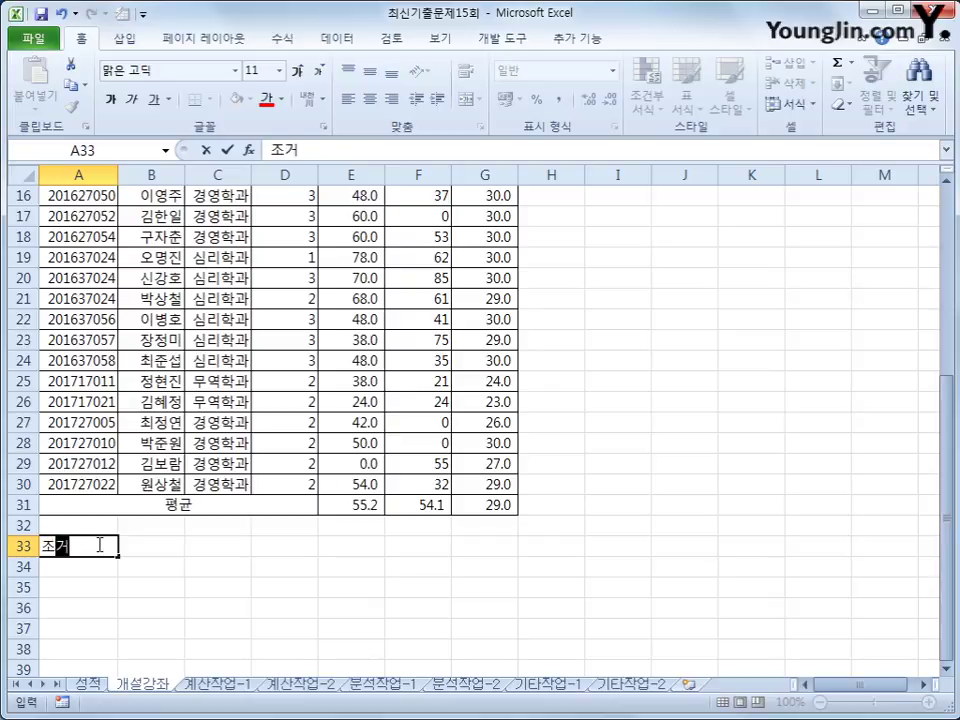
key("Return")
- Enter the criteria formula =LEFT(A3,4)="2016" in cell A34
type("=")
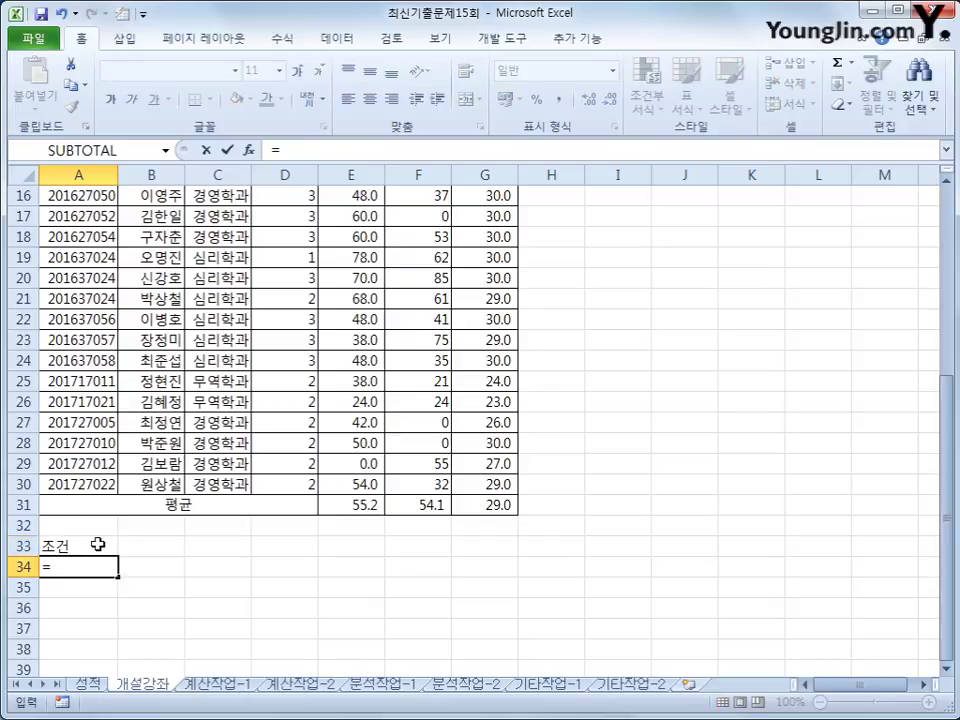
type("left(")
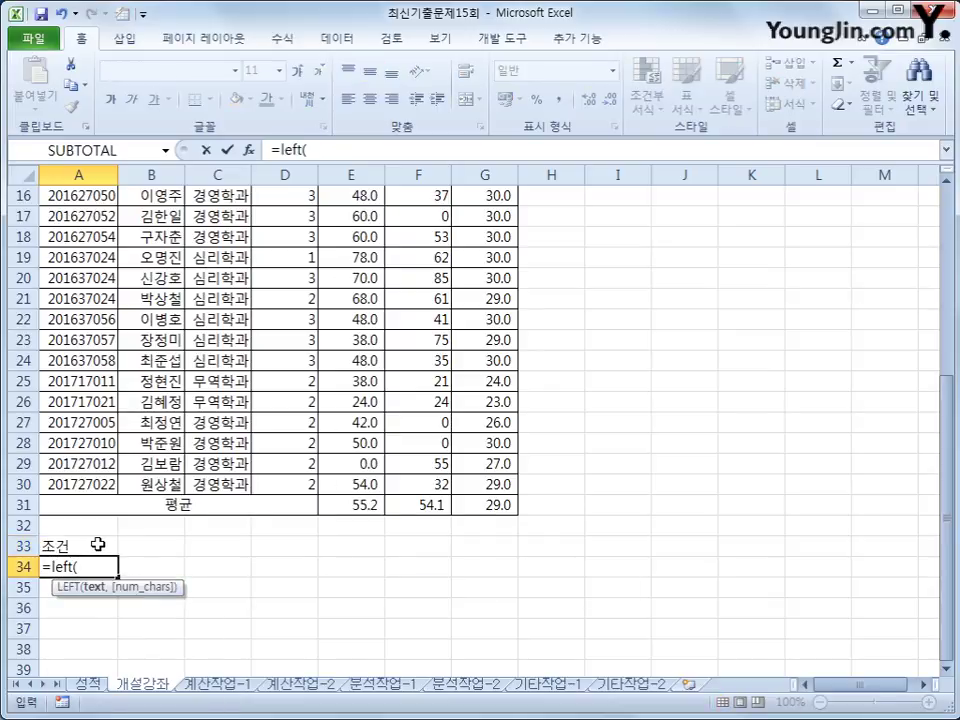
scroll(80, 520, "up", 5)
left_click(64, 238)
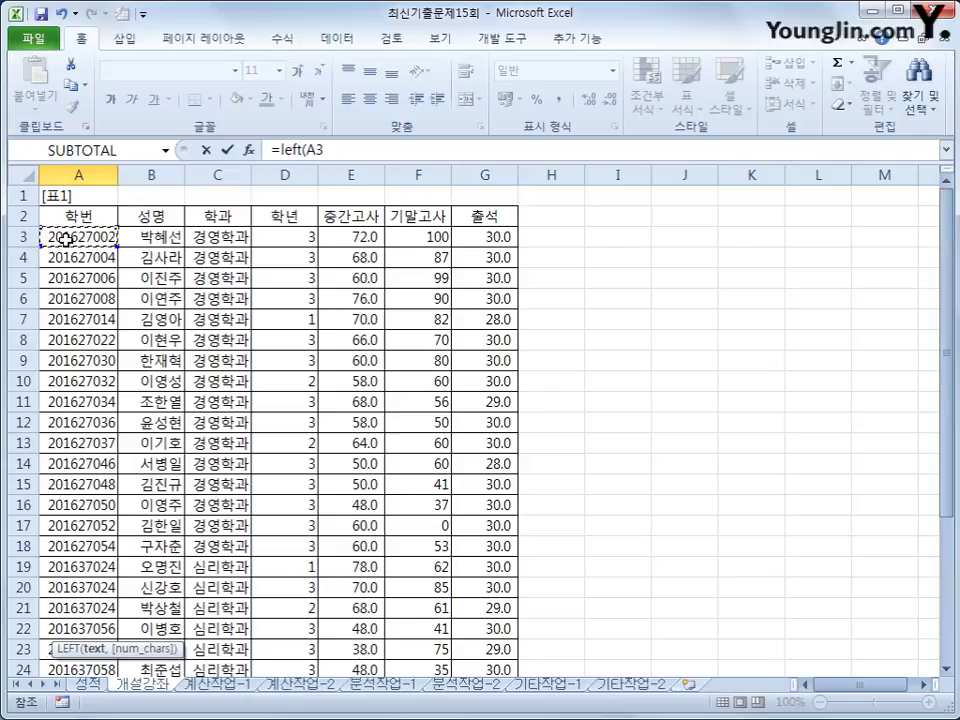
type(",")
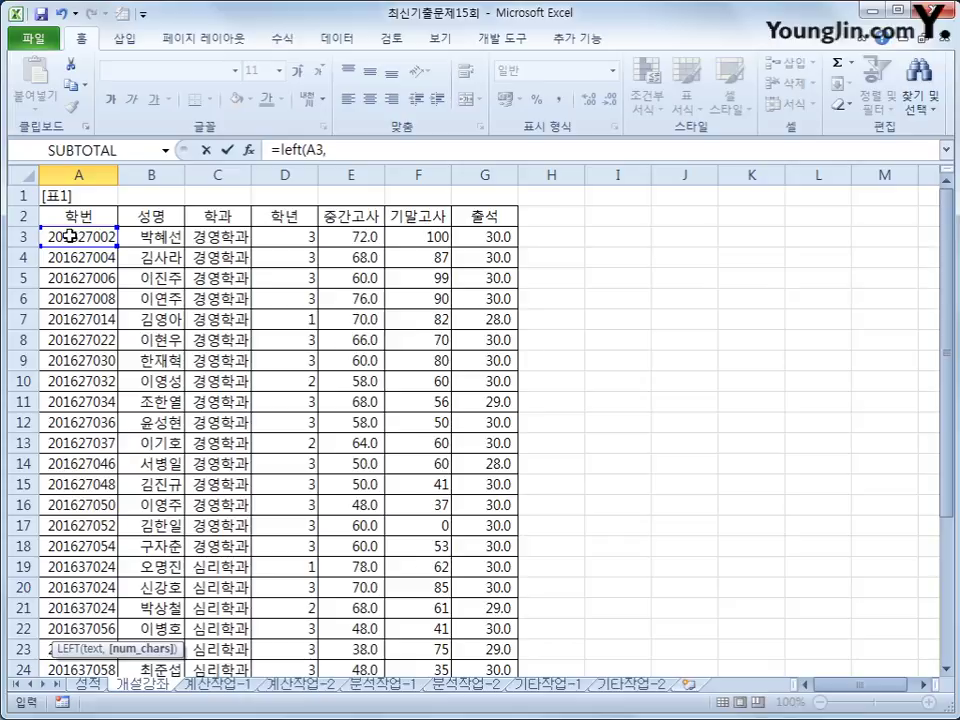
type("4)=")
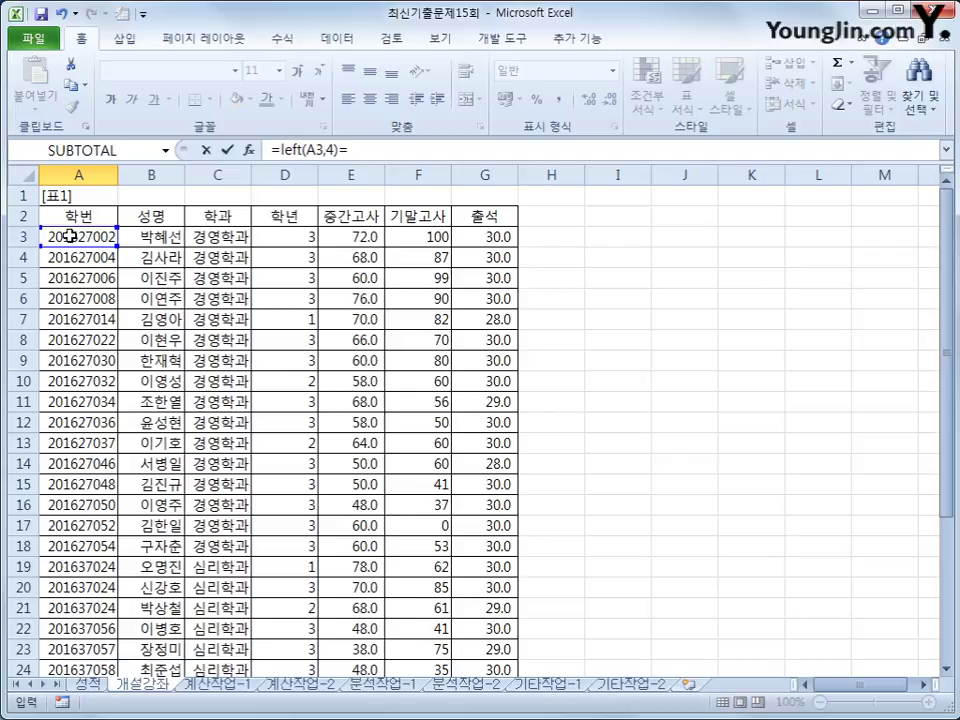
type("\"2016\"")
key("Return")
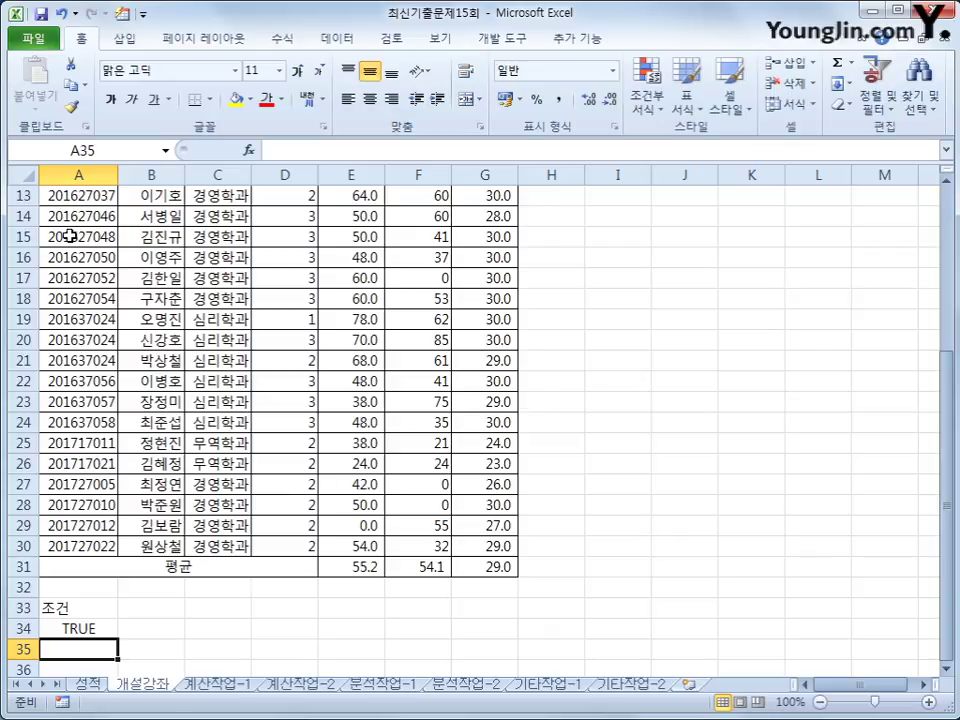
- Copy the 학년 heading and a 학년 value of 2 from the table into cells B33:B34
scroll(68, 236, "up", 4)
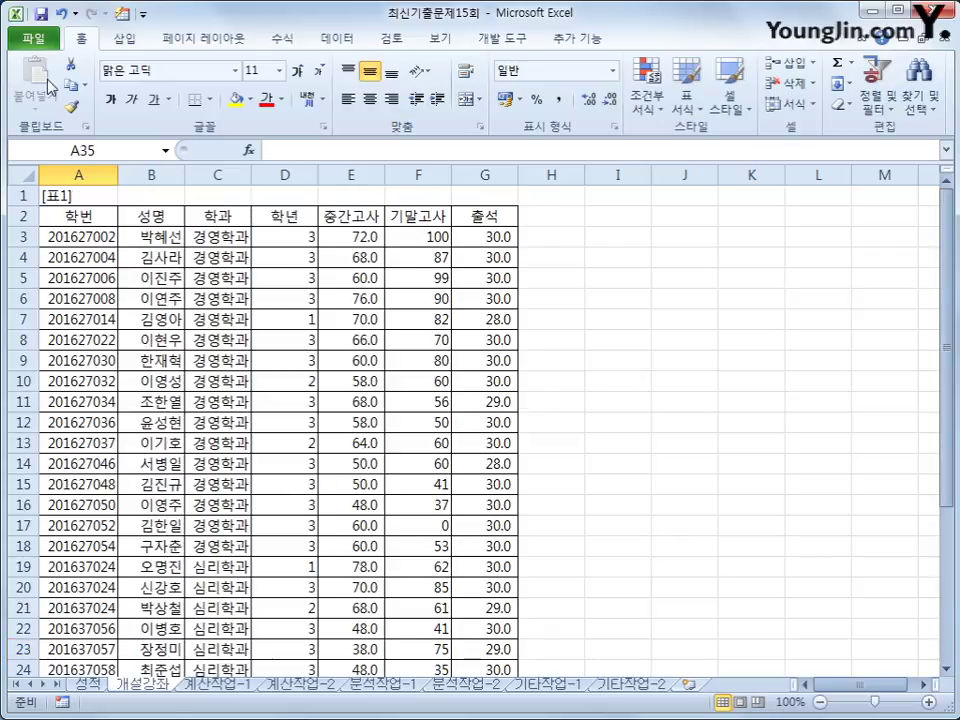
left_click(285, 213)
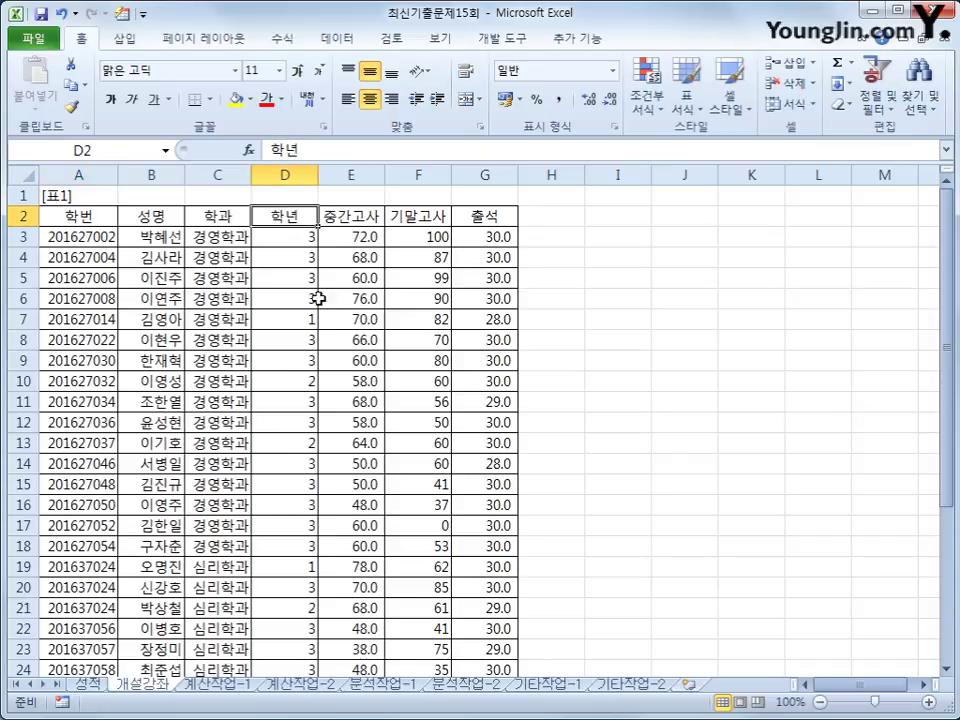
left_click(302, 383)
key("ctrl+c")
scroll(257, 525, "down", 6)
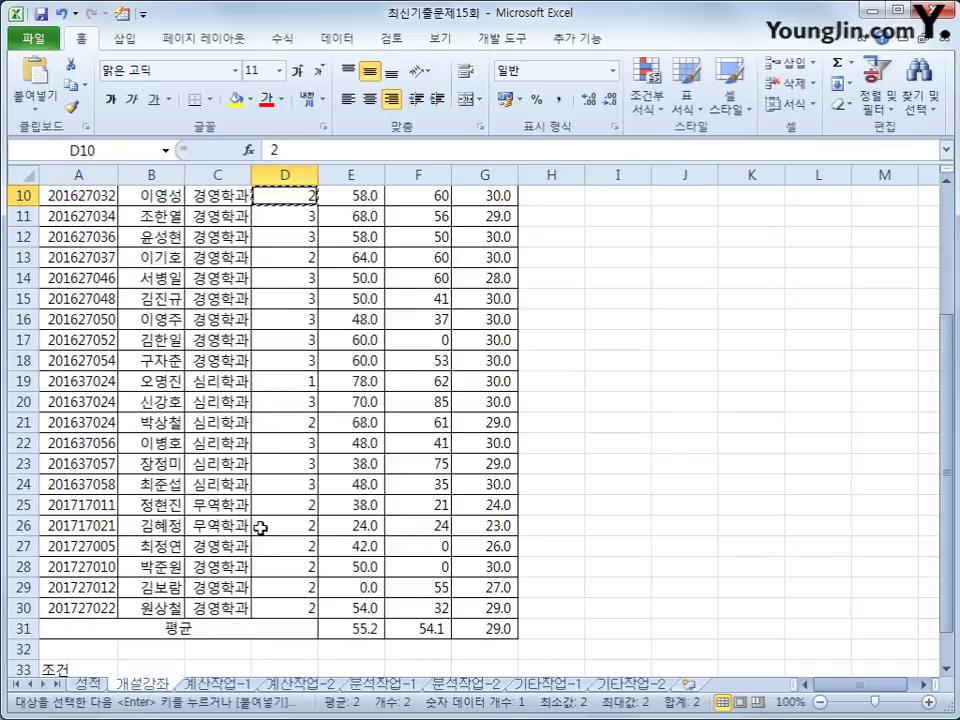
left_click(157, 485)
key("ctrl+v")
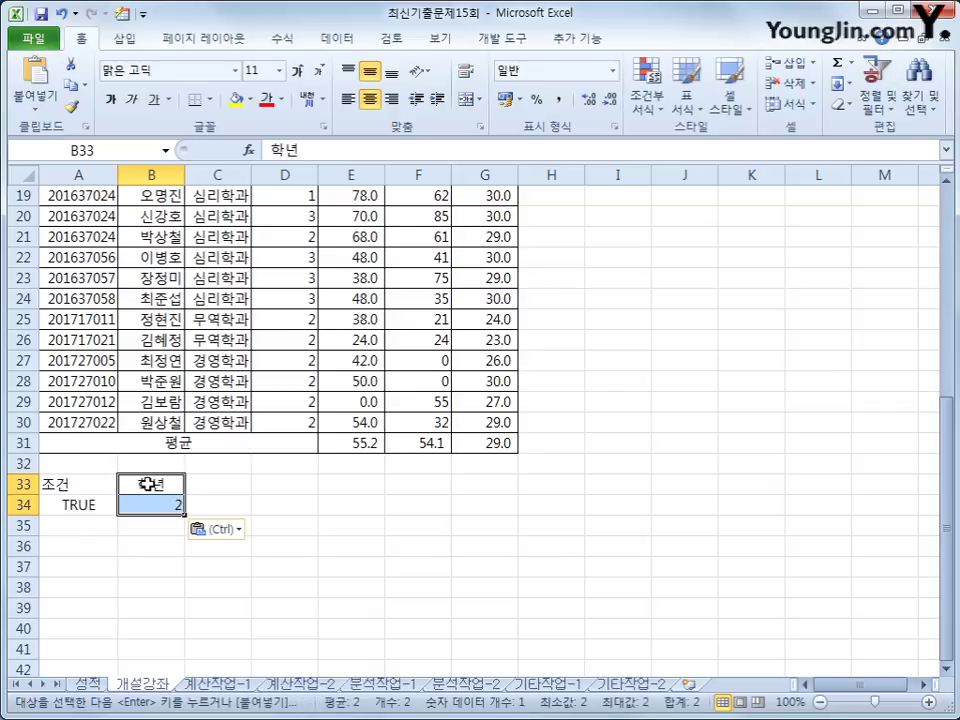
- Copy the 성명 and 학년 headings to row 39 starting at A39, and move 학년 over to C39
scroll(112, 360, "up", 6)
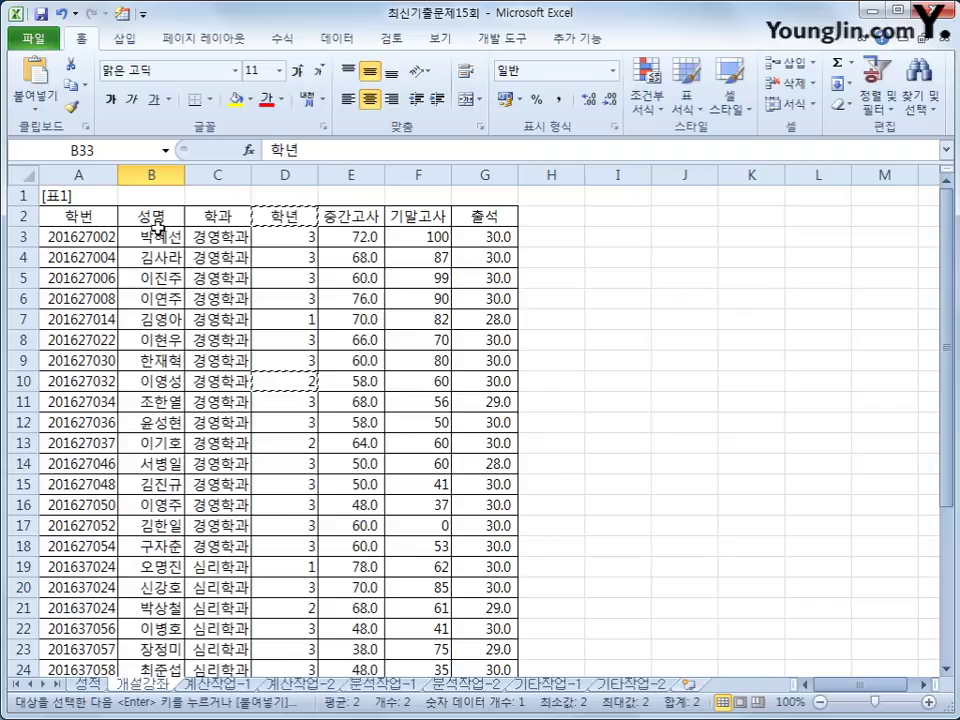
left_click(165, 218)
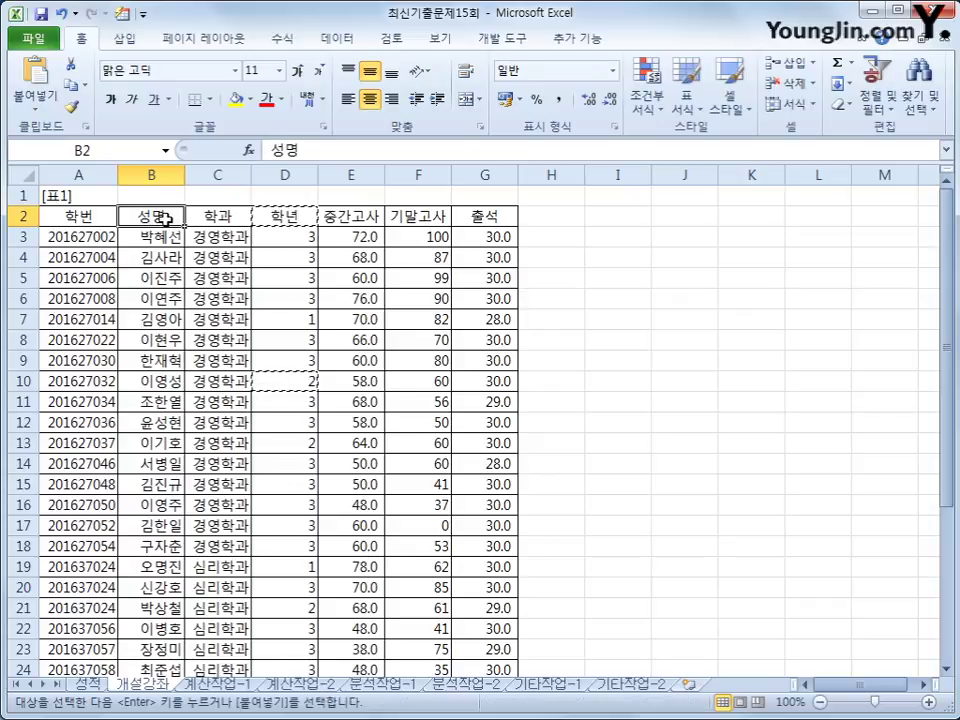
left_click(282, 216)
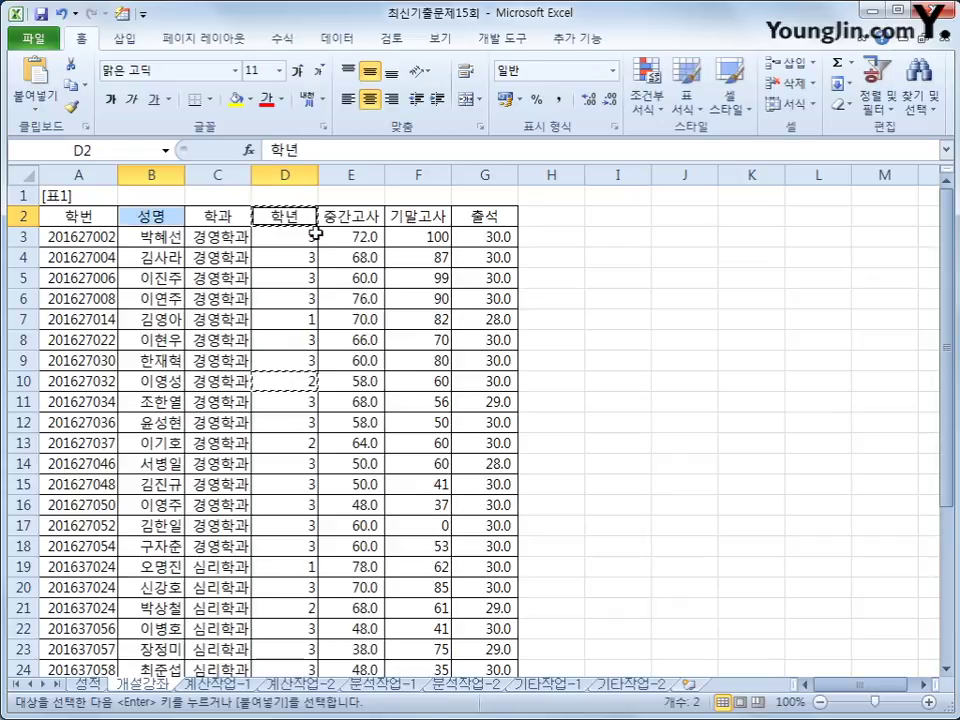
scroll(198, 460, "down", 10)
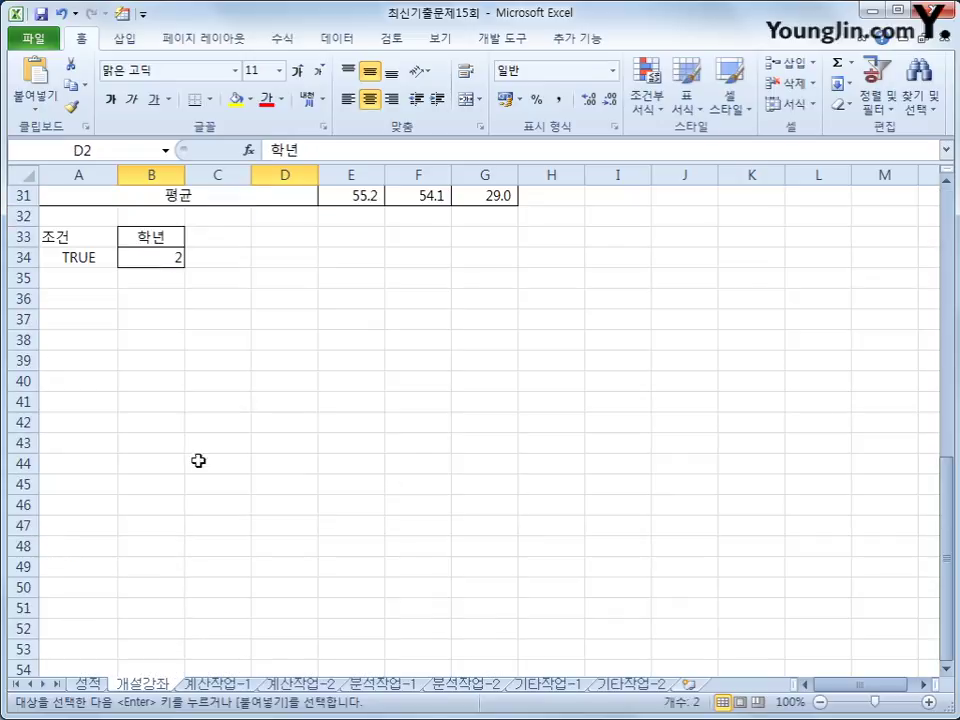
left_click(79, 363)
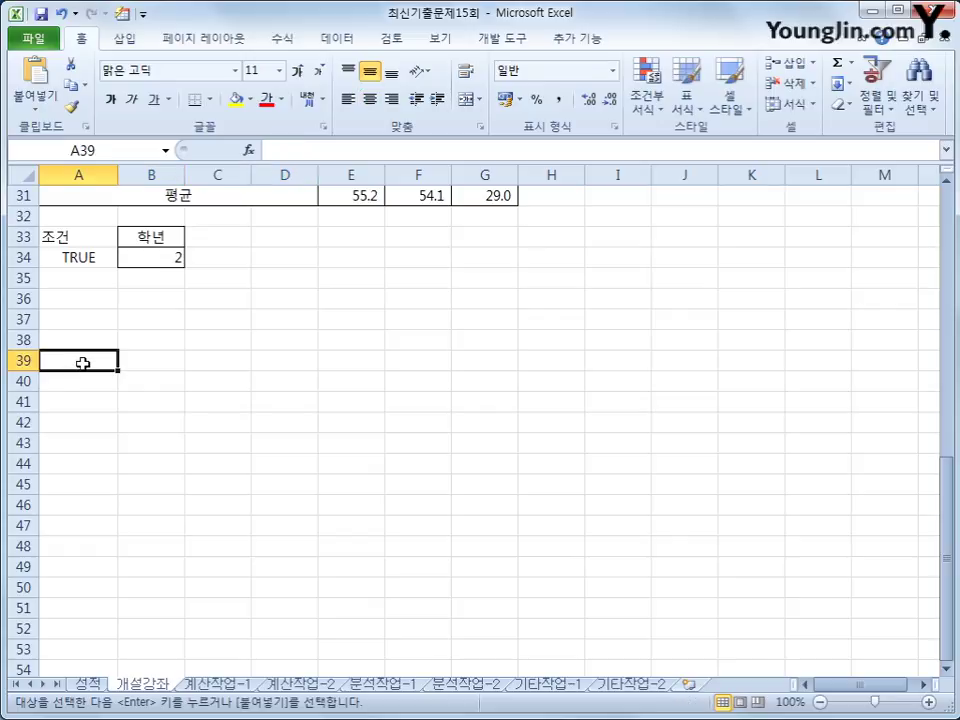
key("ctrl+v")
left_click(147, 365)
left_click_drag(154, 371, 182, 364)
- Copy the 학번 heading from the table into cell B39 between 성명 and 학년
left_click(137, 372)
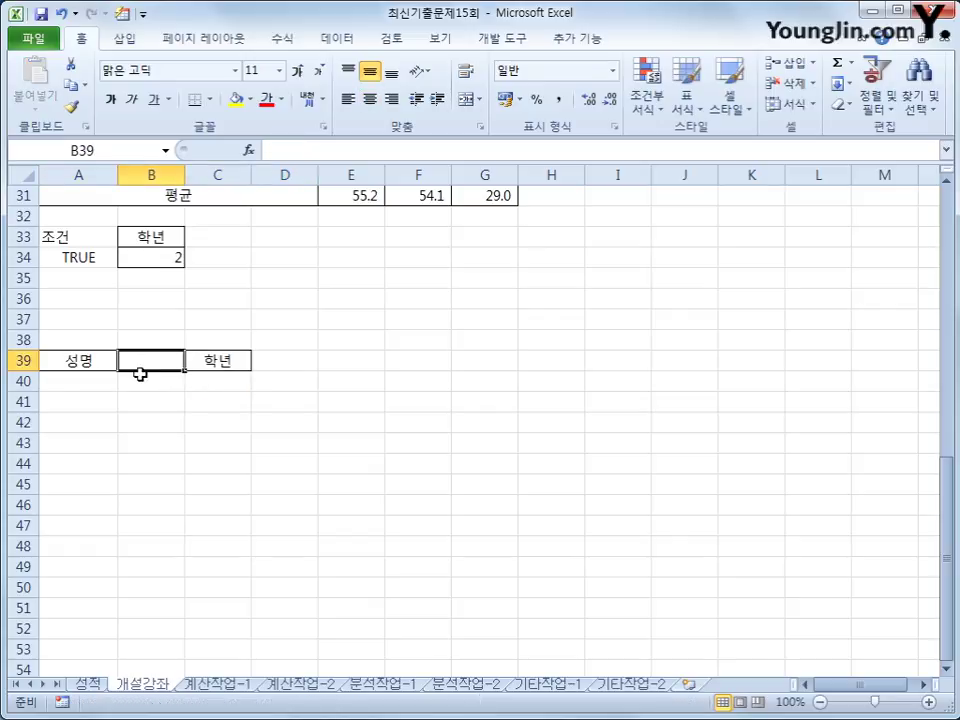
scroll(141, 375, "up", 6)
scroll(141, 375, "up", 4)
left_click(99, 215)
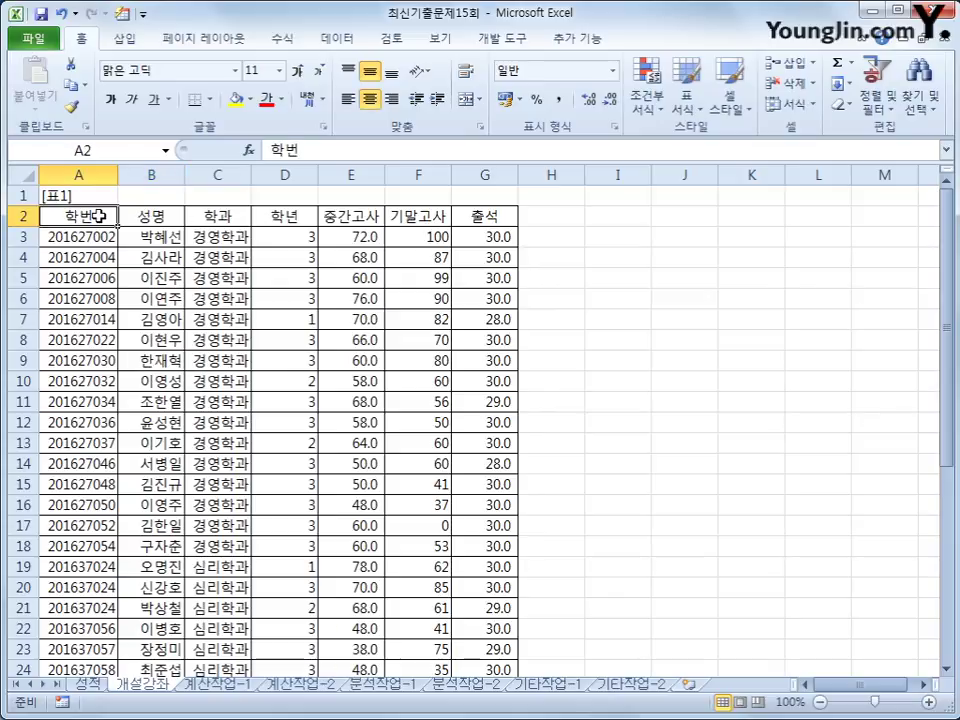
key("ctrl+c")
scroll(107, 360, "down", 8)
left_click(141, 482)
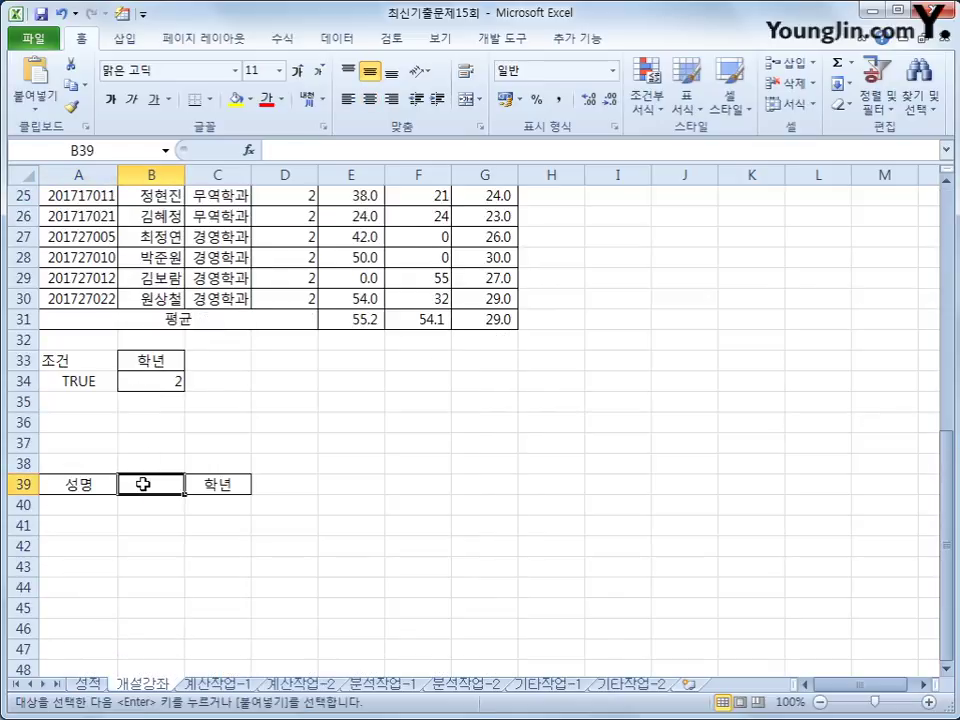
key("ctrl+v")
left_click(88, 486)
left_click(150, 487)
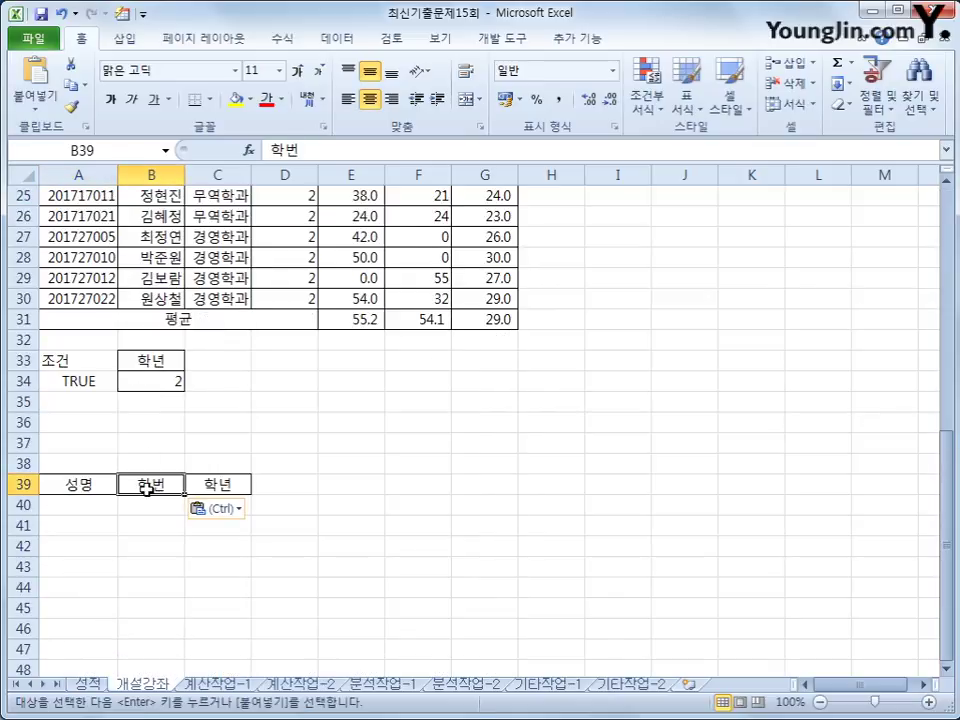
left_click(237, 490)
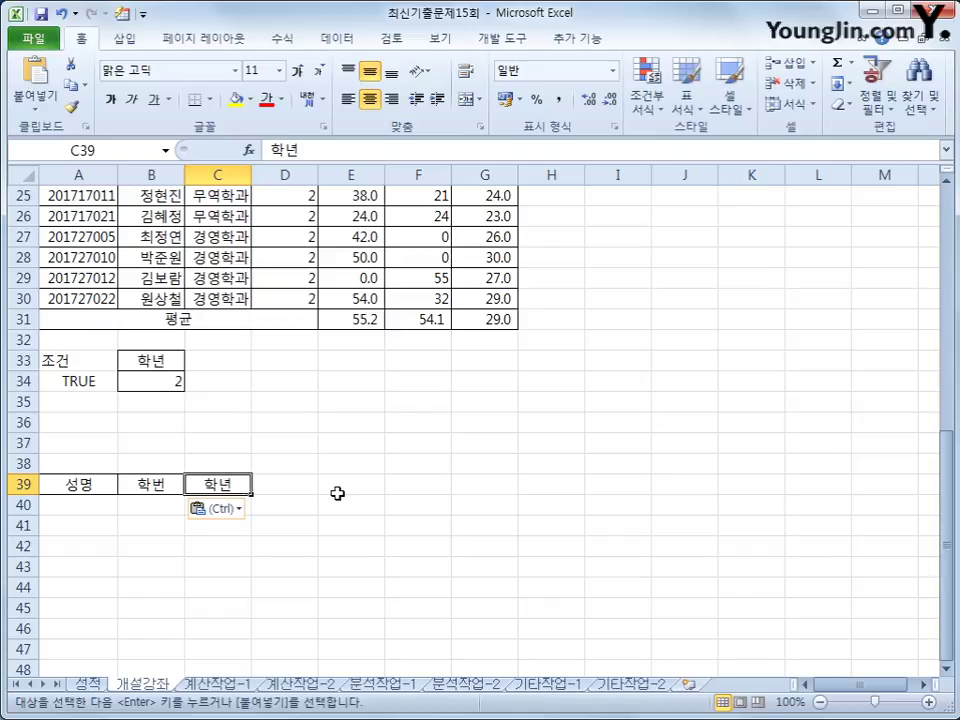
- Start an Advanced Filter from inside the student table and set its list range to A2:G30, leaving out the average row
scroll(337, 493, "up", 7)
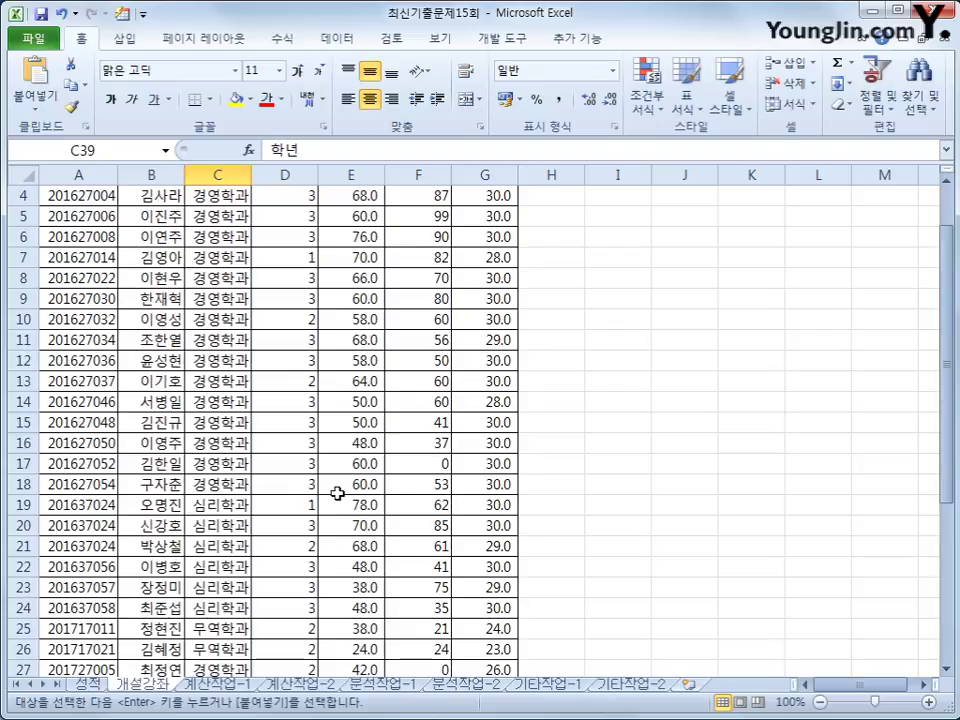
left_click(240, 298)
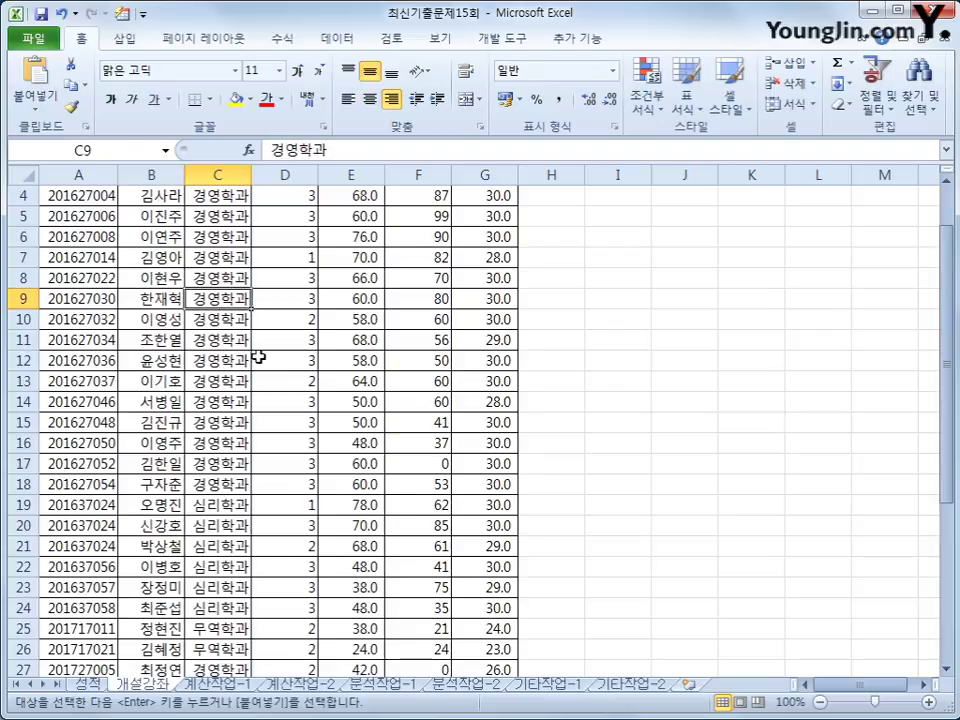
scroll(258, 357, "up", 1)
left_click(350, 37)
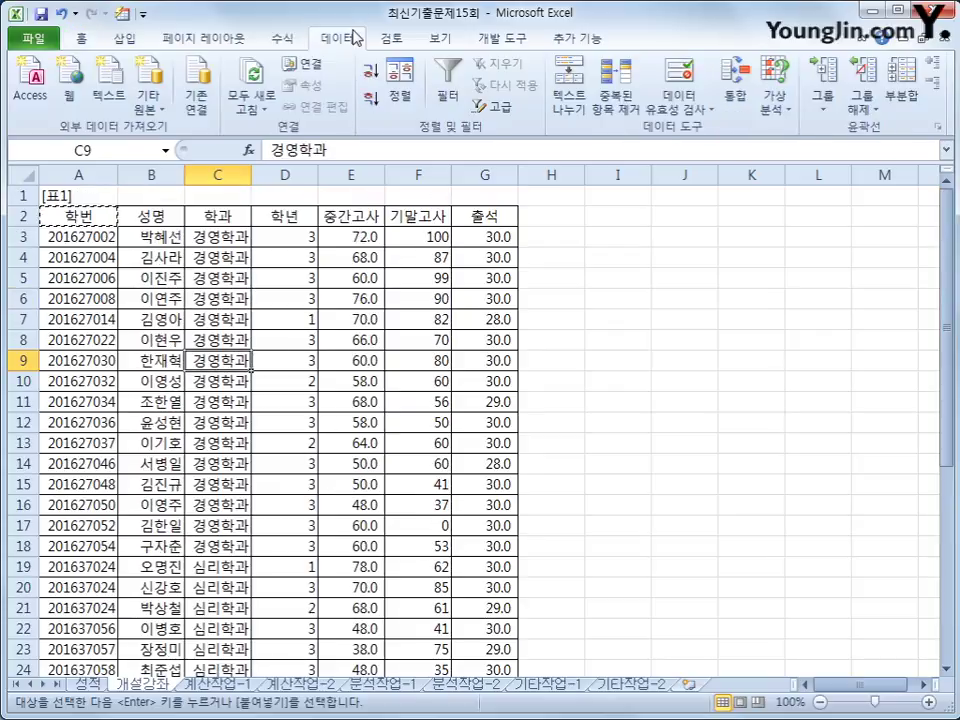
left_click(493, 113)
scroll(431, 260, "down", 3)
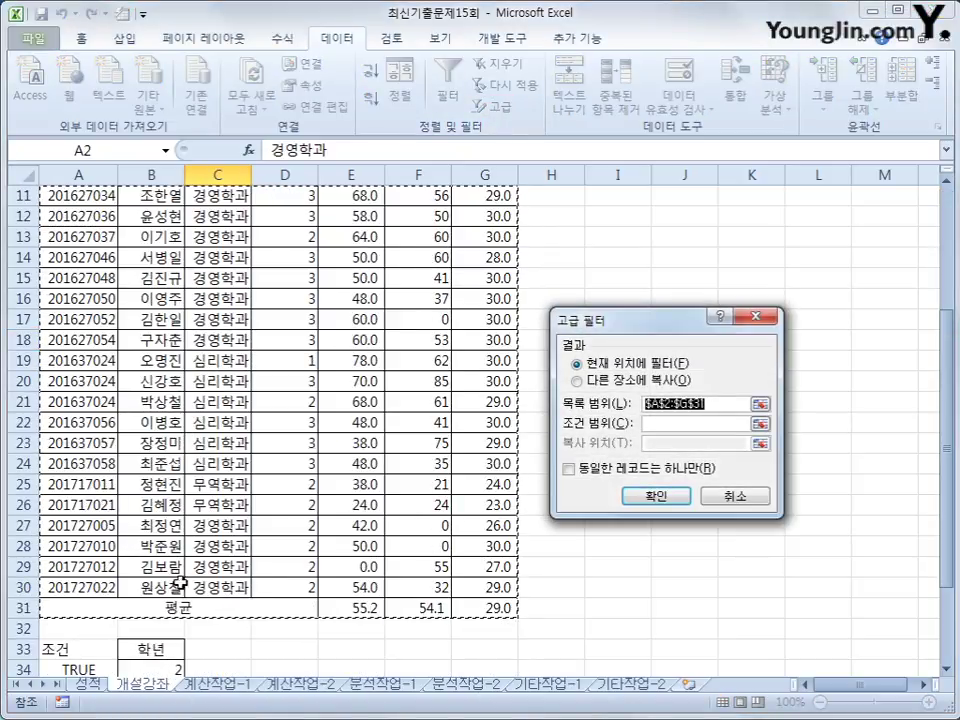
scroll(256, 570, "up", 3)
left_click(100, 218)
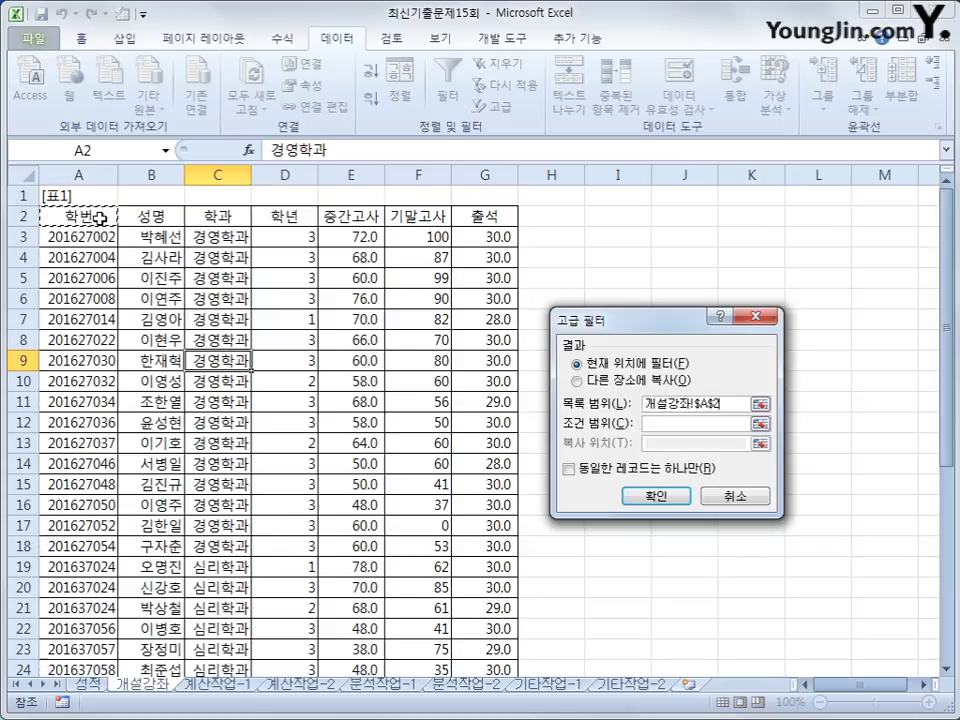
left_click_drag(100, 218, 470, 610)
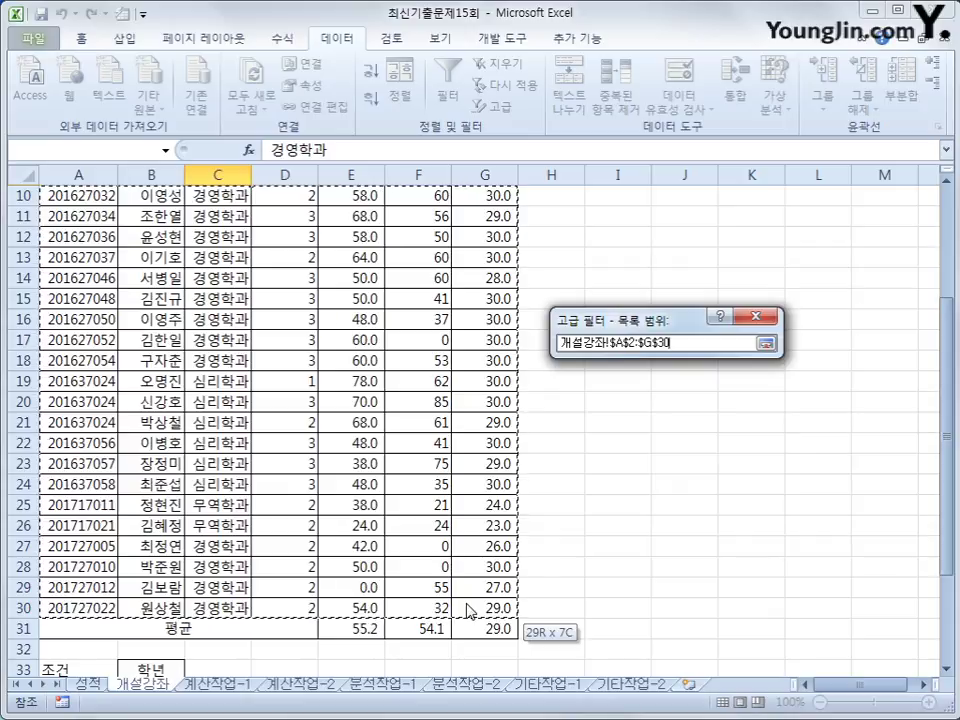
left_click_drag(470, 610, 470, 610)
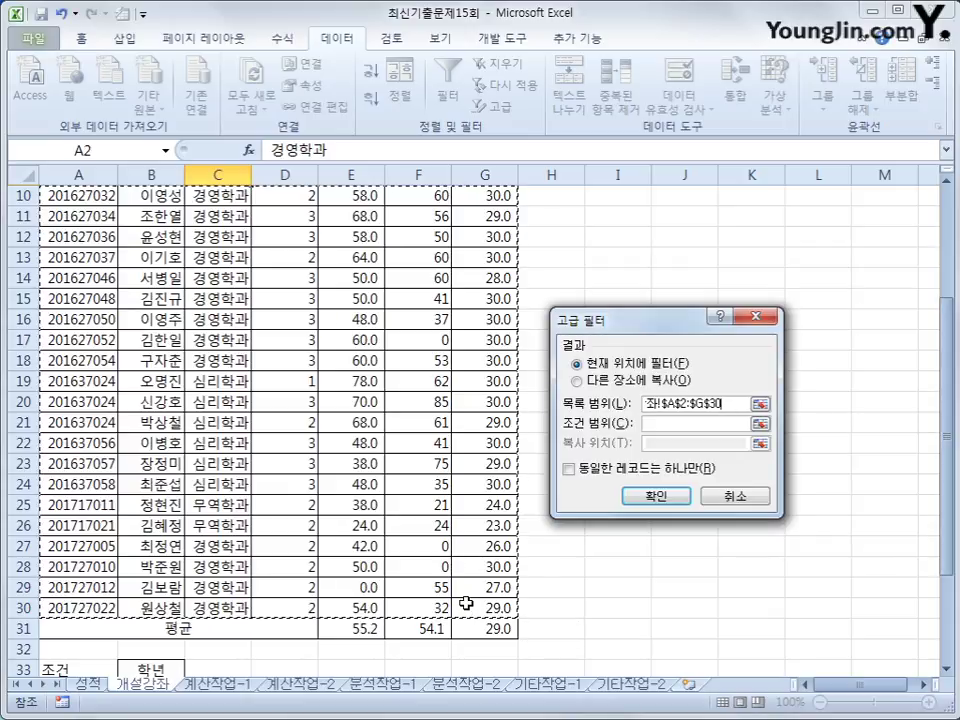
- Set the Advanced Filter's criteria range to A33:B34
left_click(690, 423)
scroll(200, 450, "down", 3)
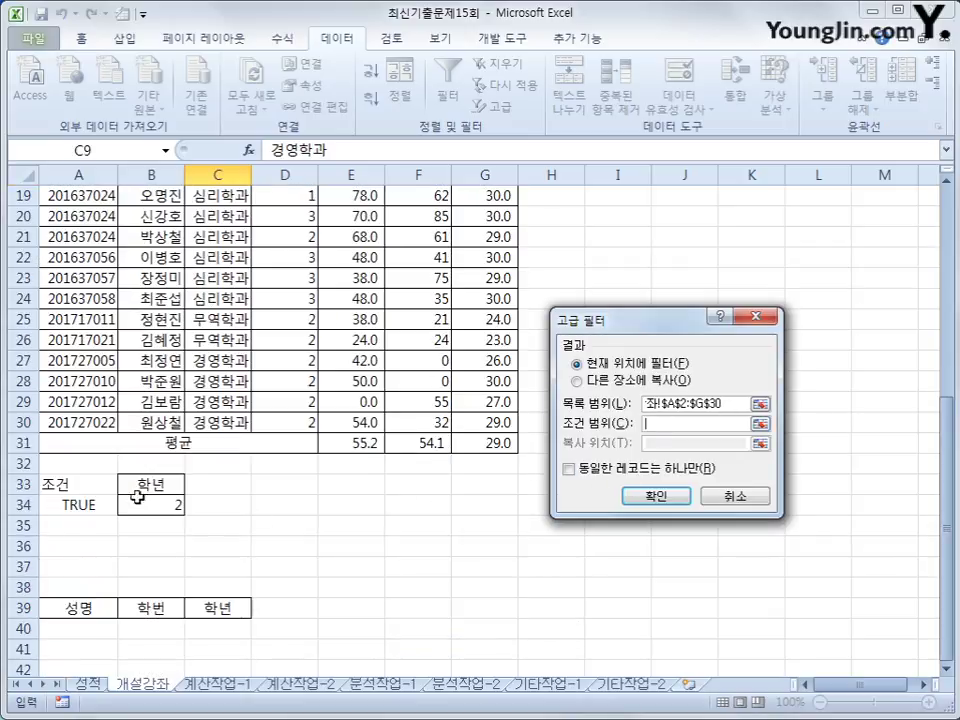
left_click_drag(110, 494, 126, 502)
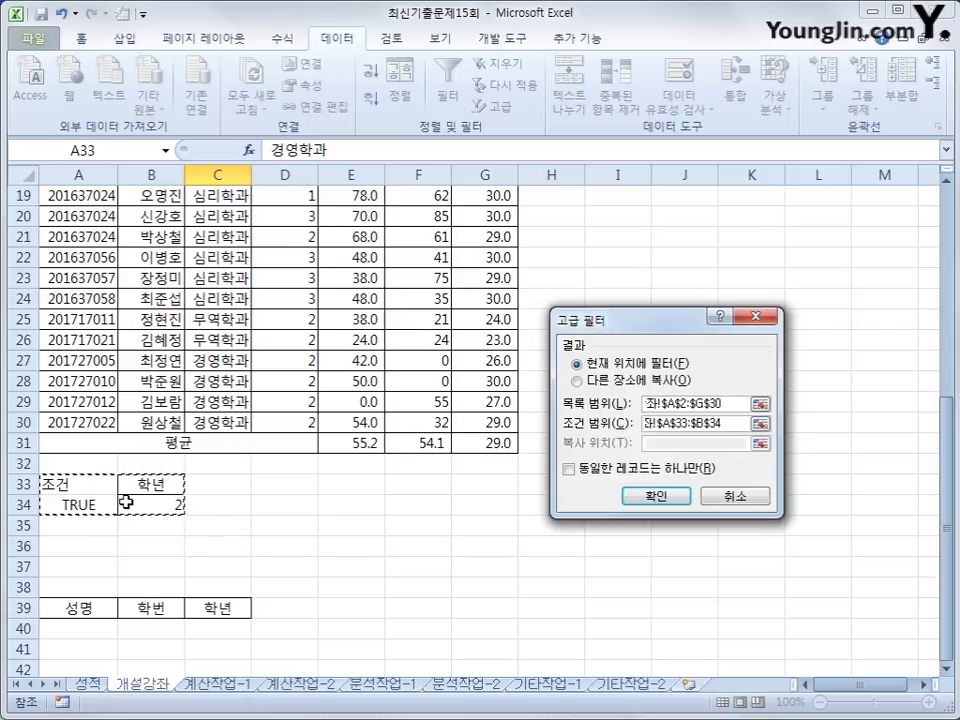
- Have the Advanced Filter copy its results to another location, using the headings in A39:C39, and run it
left_click(620, 380)
left_click(668, 442)
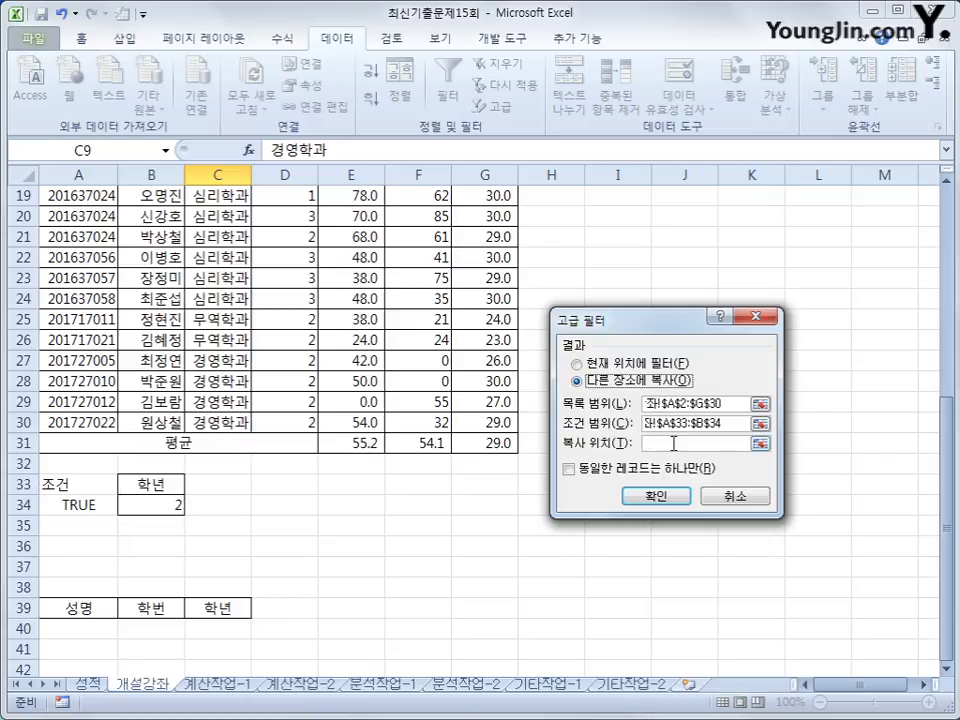
left_click(74, 612)
left_click_drag(74, 612, 208, 608)
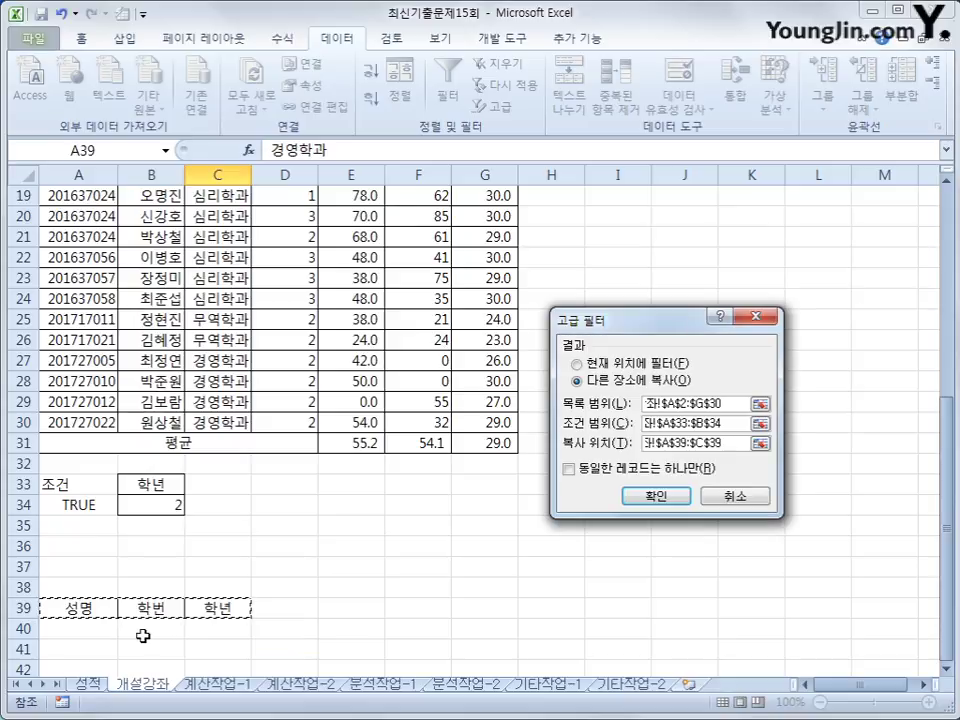
left_click(675, 497)
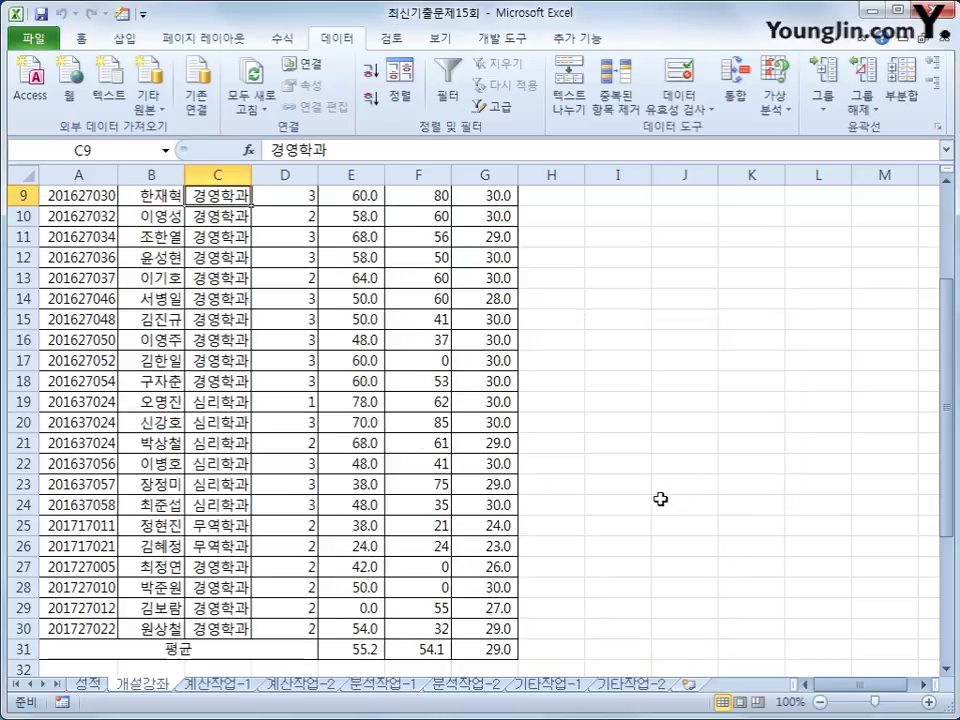
- Widen column B so the extracted 학번 values in B40:B42 fit
scroll(660, 499, "down", 4)
scroll(660, 499, "down", 3)
left_click_drag(163, 401, 166, 441)
left_click_drag(185, 177, 205, 177)
left_click(186, 386)
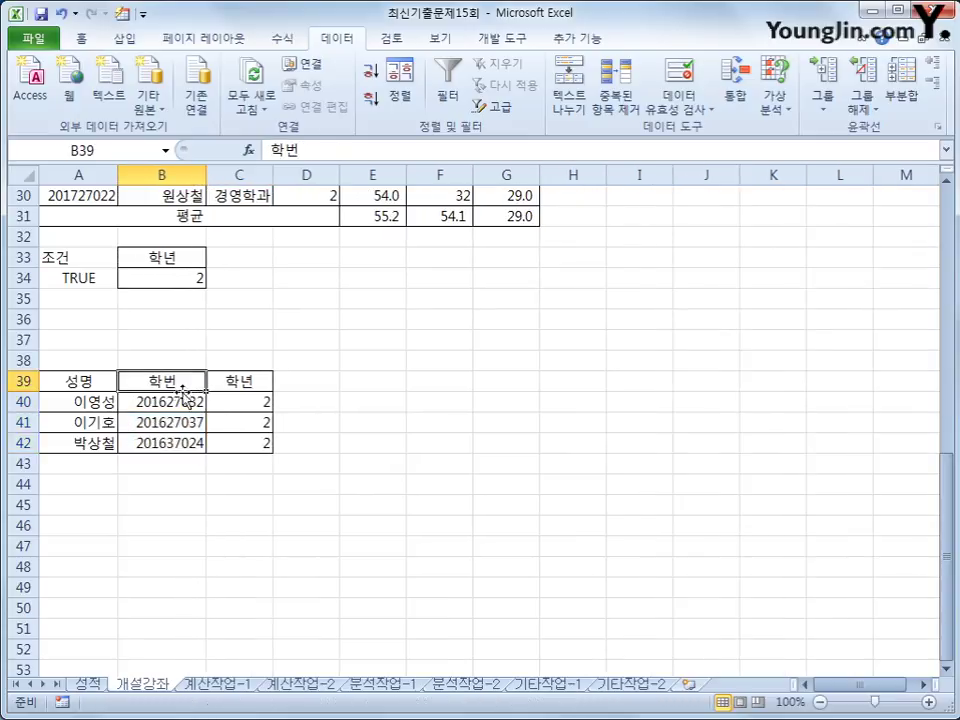
left_click_drag(185, 401, 180, 440)
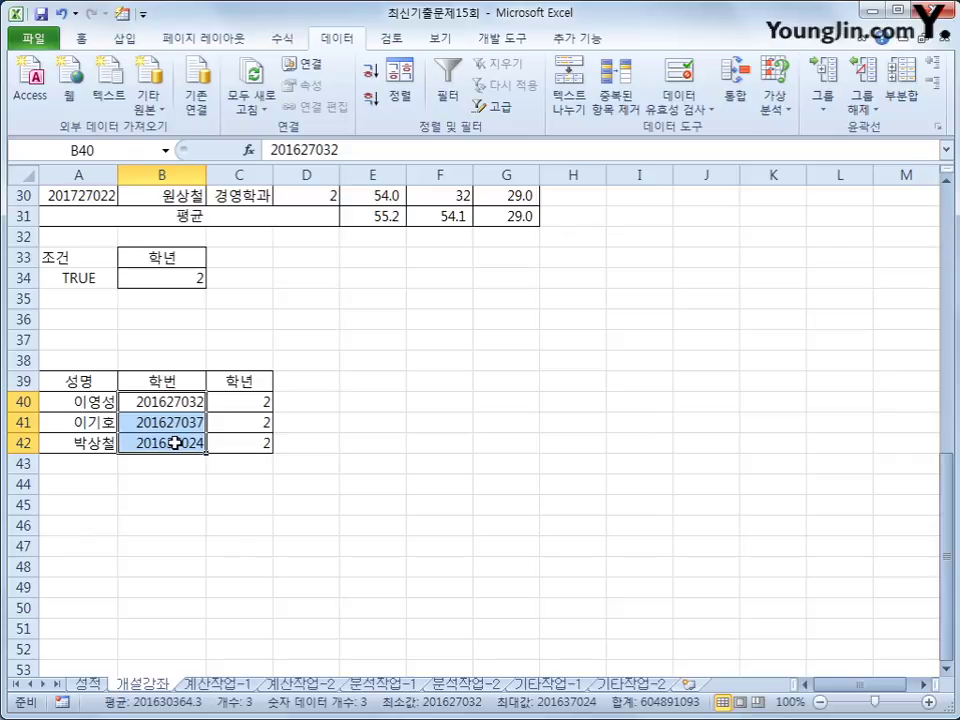
- Create a new conditional formatting rule for A3:G30 that uses a formula to determine which cells to format
scroll(175, 443, "up", 10)
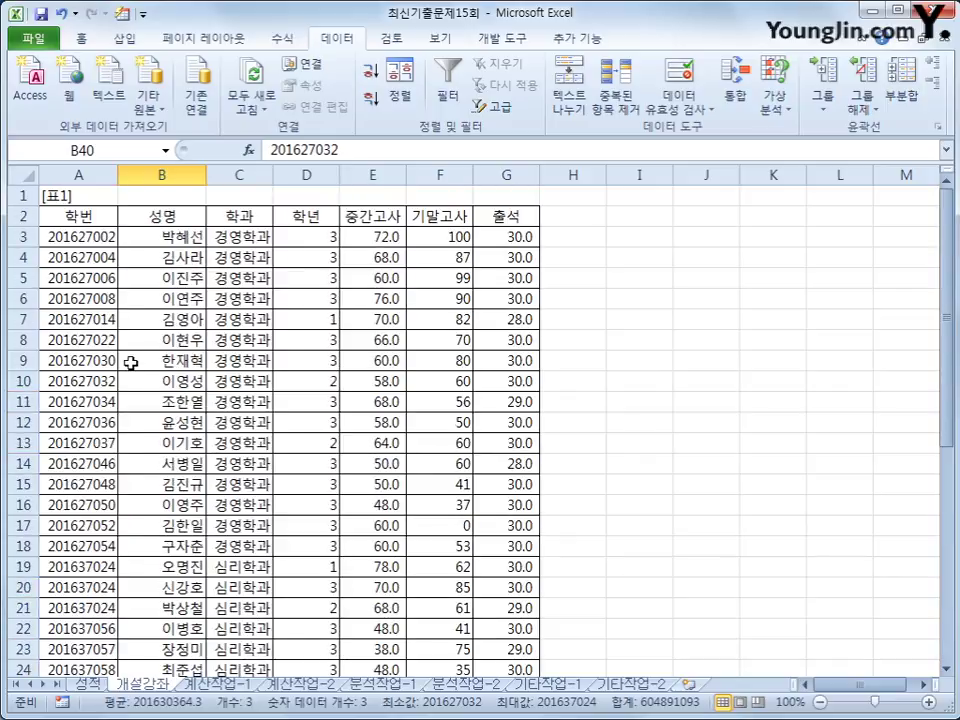
left_click(73, 238)
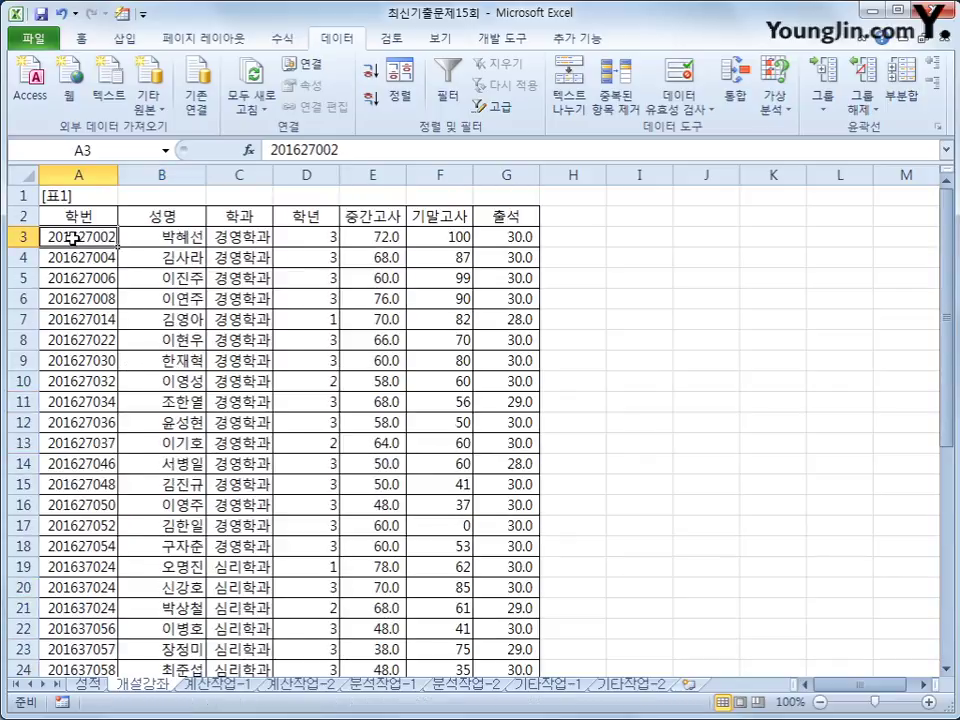
left_click_drag(73, 238, 503, 597)
scroll(503, 597, "up", 3)
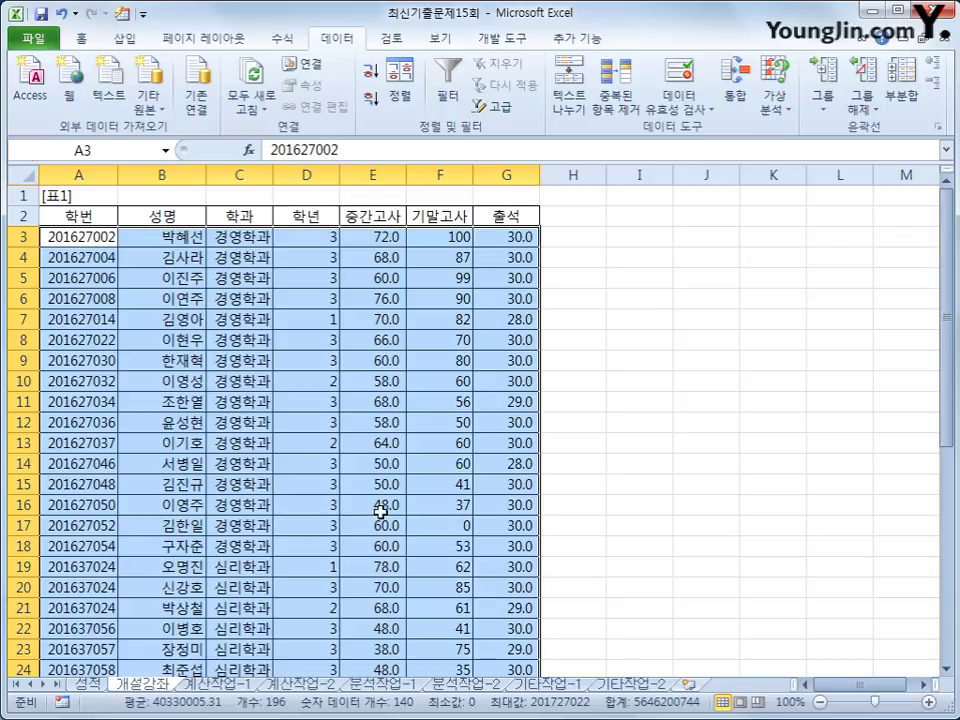
left_click(81, 38)
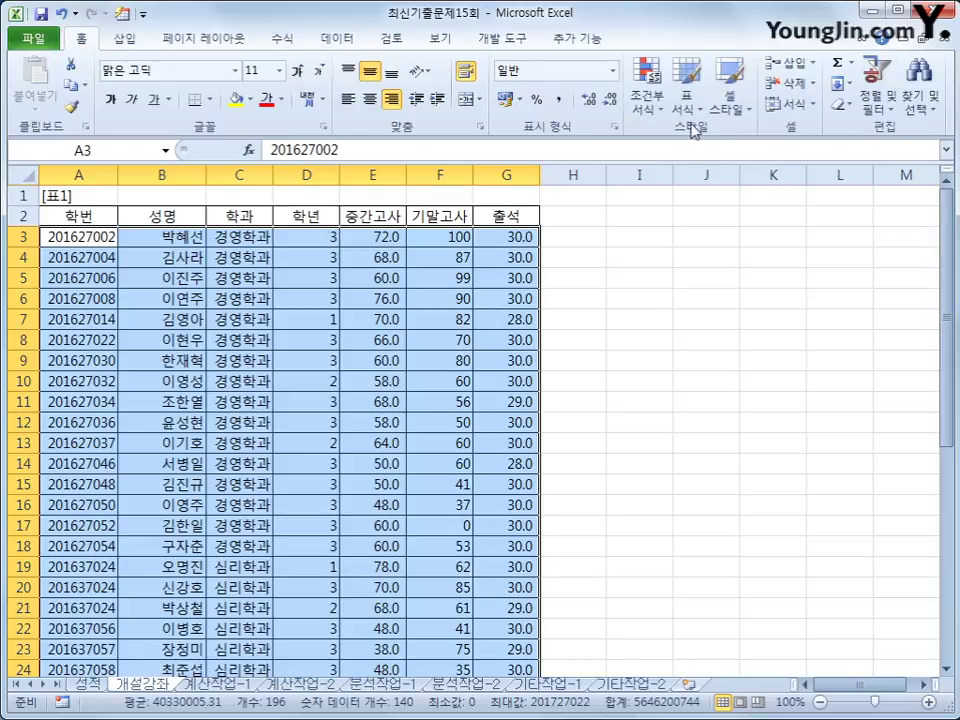
left_click(652, 108)
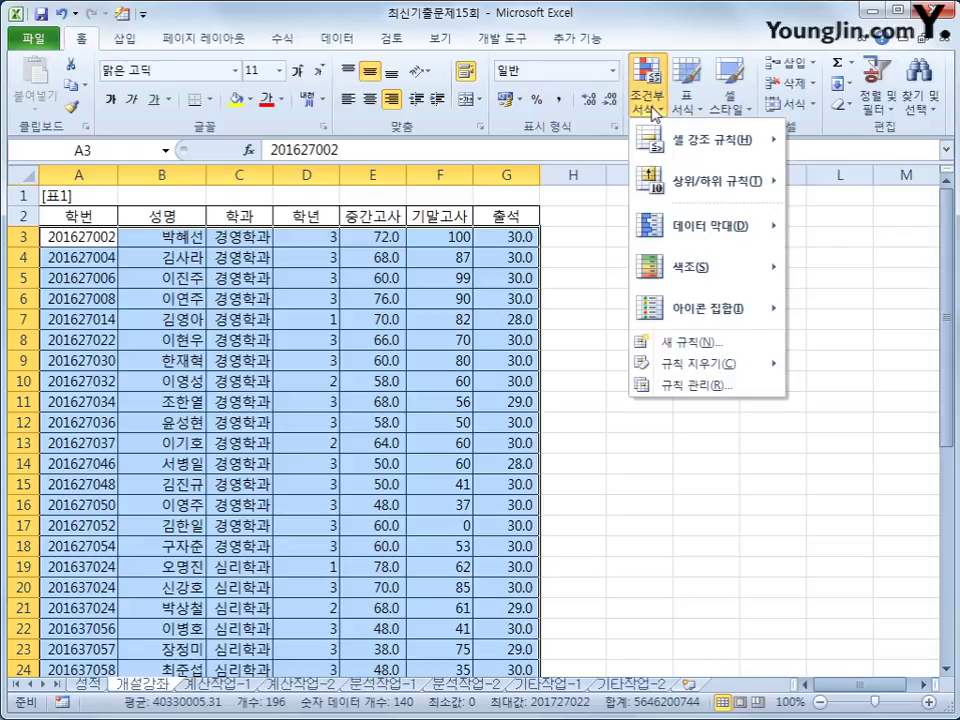
left_click(739, 347)
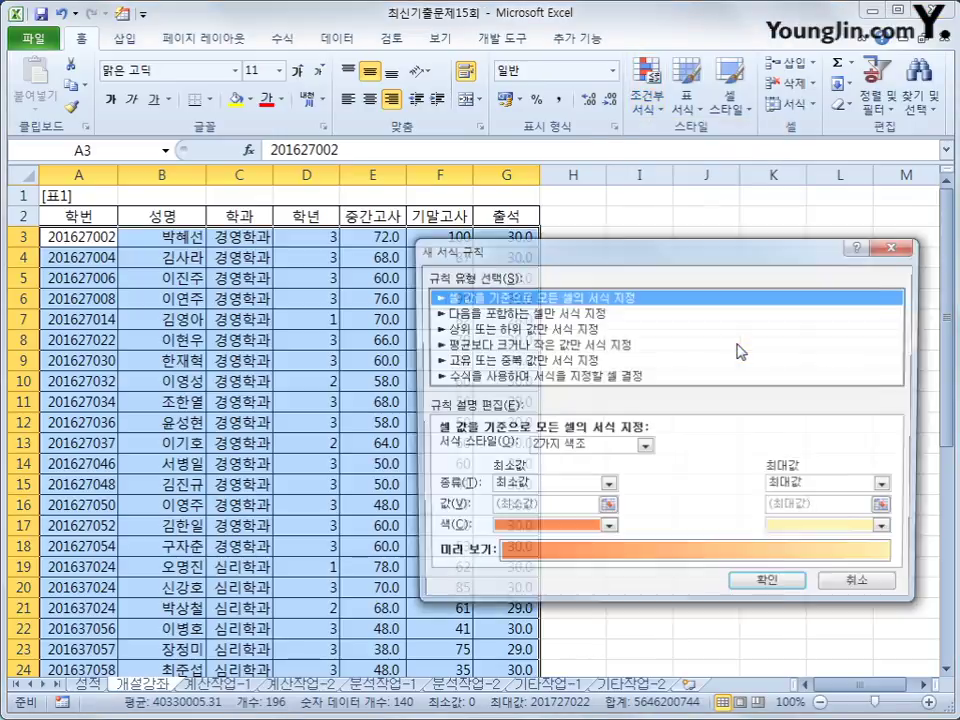
left_click_drag(659, 255, 582, 220)
left_click(523, 341)
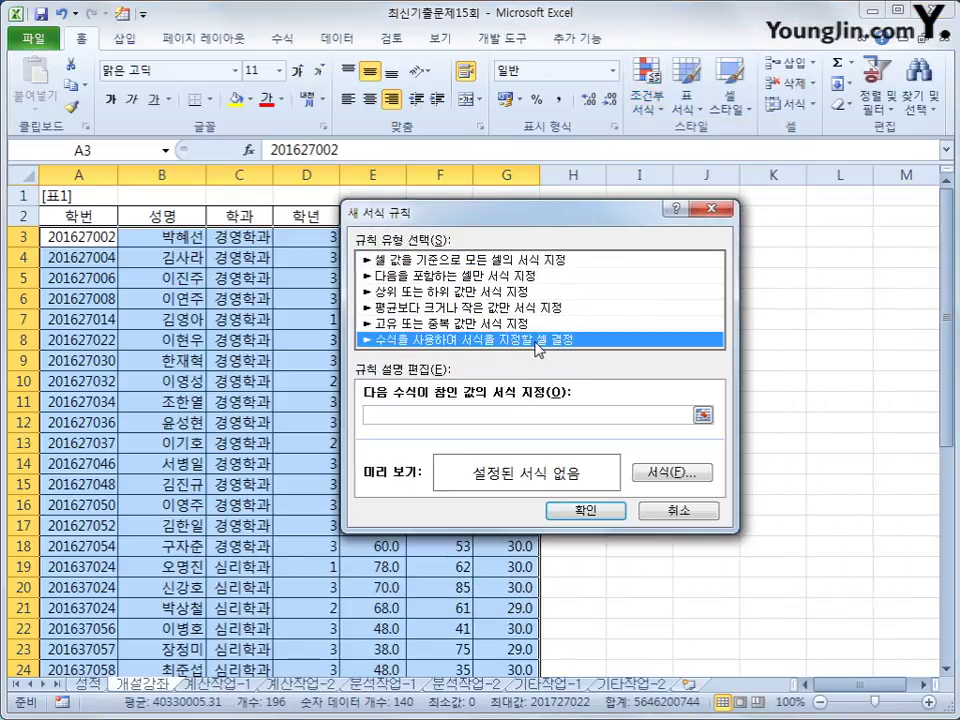
- Enter =mod(row($A3),2)=1 as the rule's formula, keeping only the column of A3 absolute
left_click(509, 416)
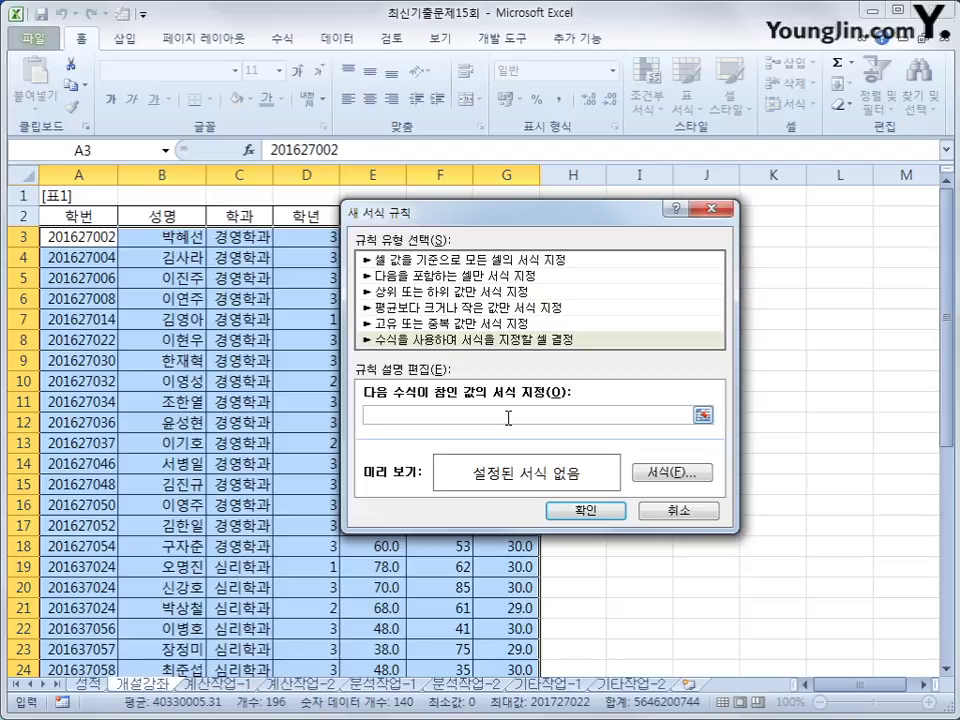
type("ㅋ")
type("mod")
type("(row(")
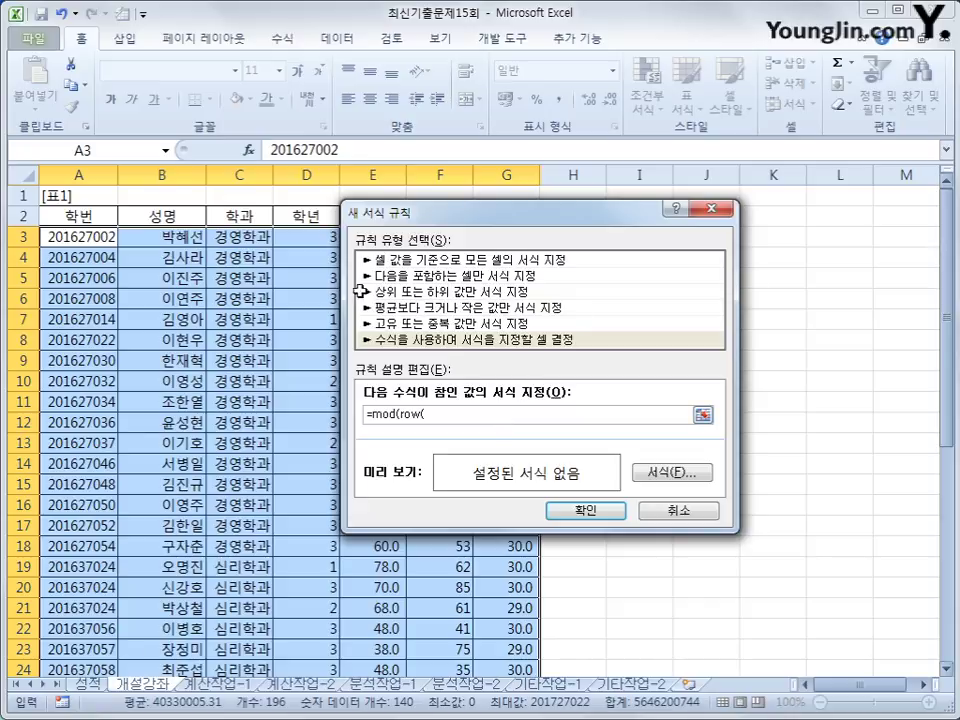
left_click(88, 237)
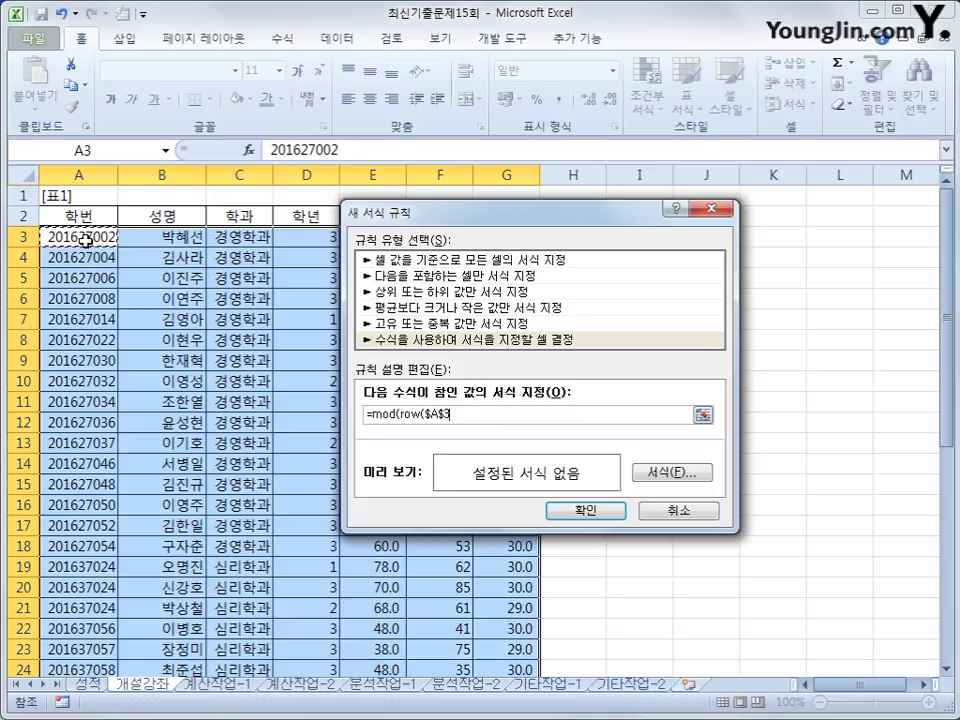
key("F4")
key("F4")
type("),2)=1")
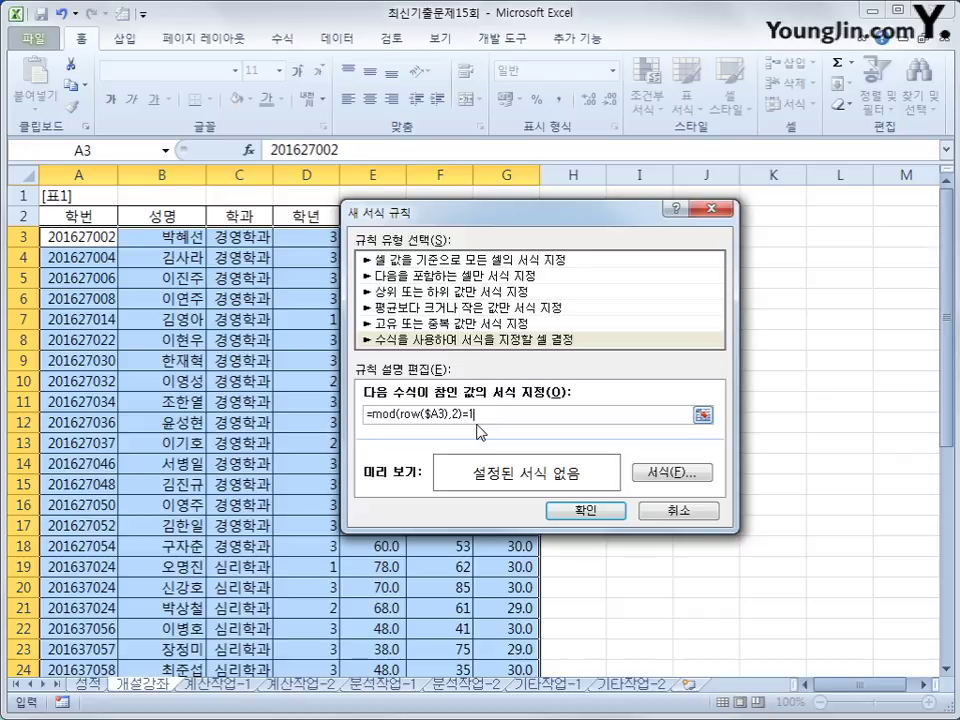
- Set the rule's format to italic (기울임꼴) with the standard red font colour and apply the rule to the table
left_click(679, 479)
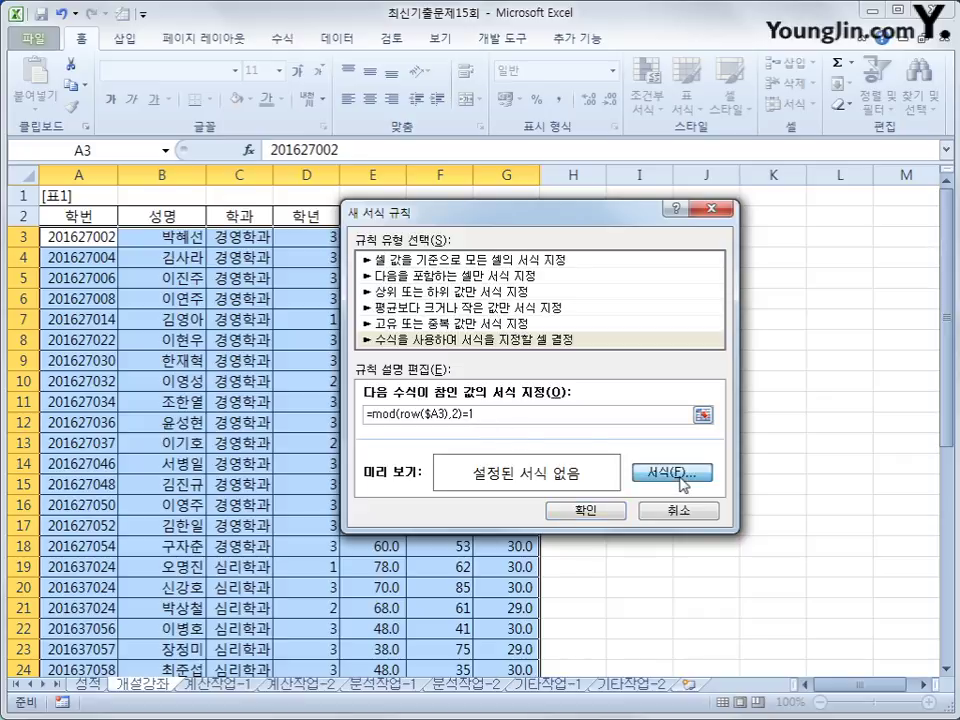
left_click_drag(606, 212, 513, 213)
left_click(656, 301)
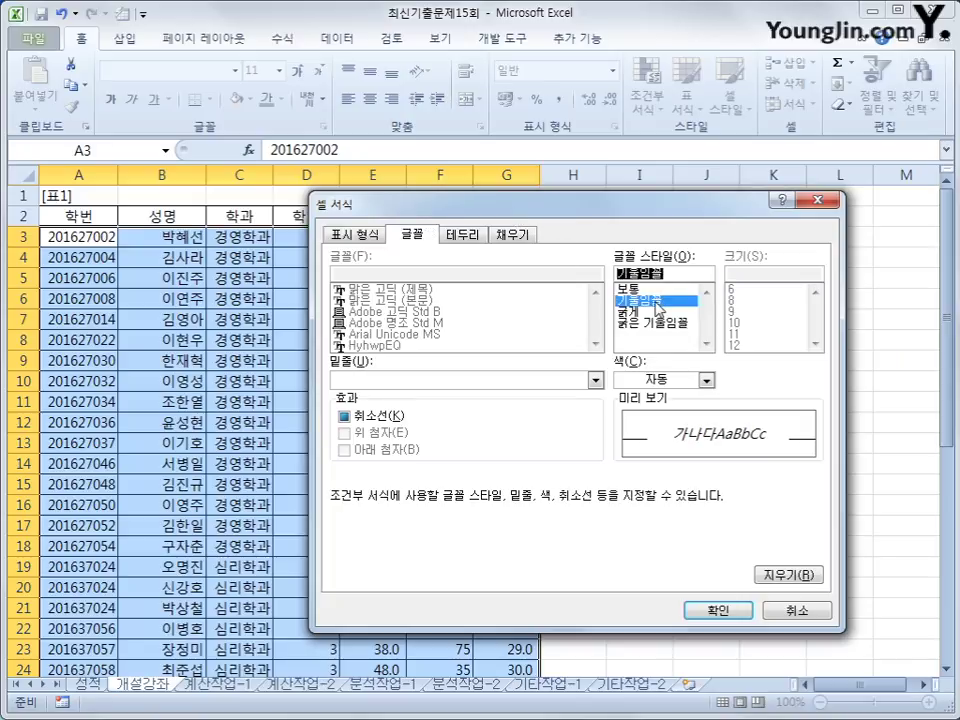
left_click(706, 380)
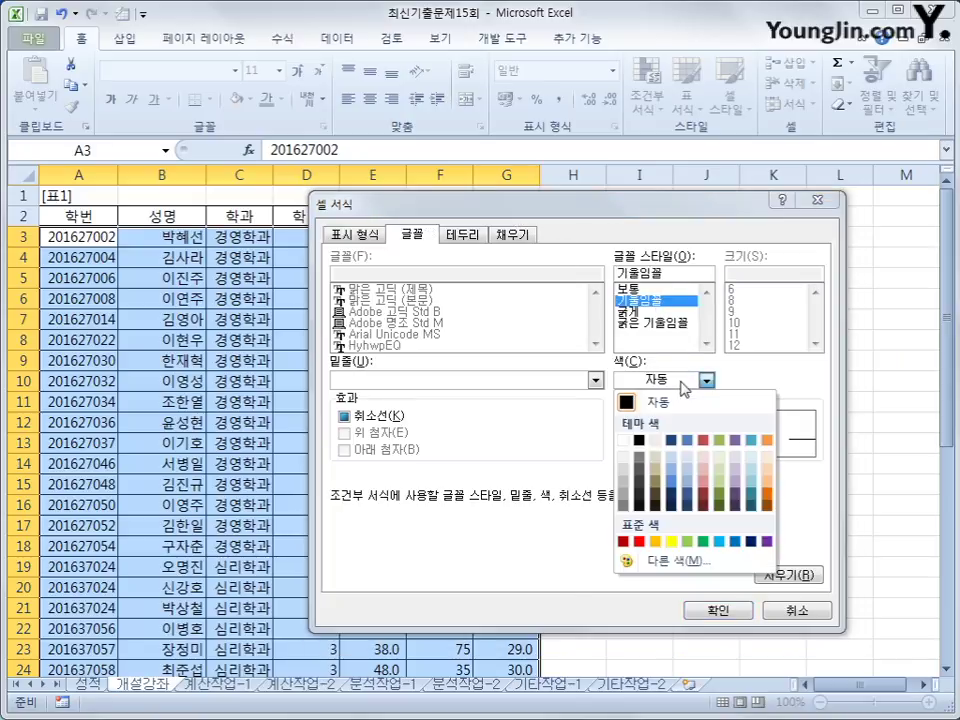
left_click(639, 542)
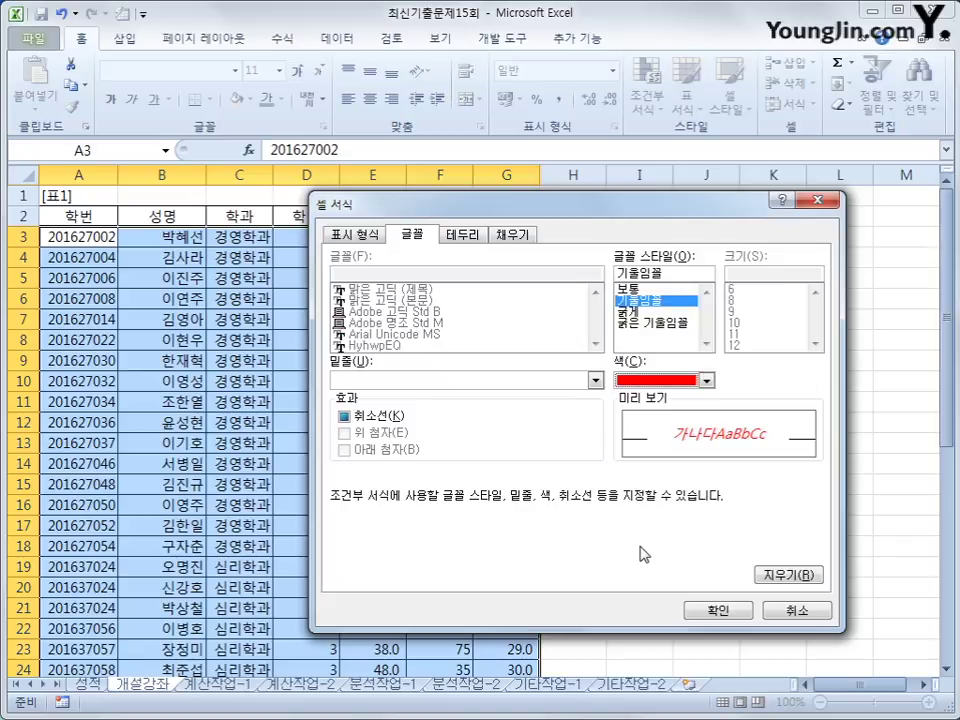
left_click(716, 612)
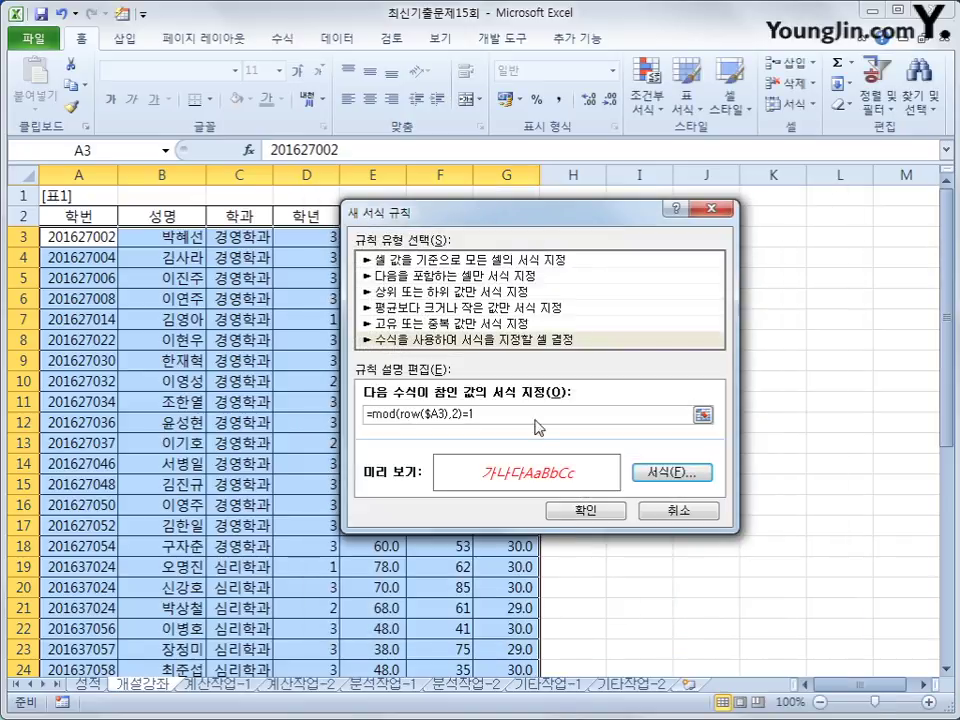
left_click(586, 511)
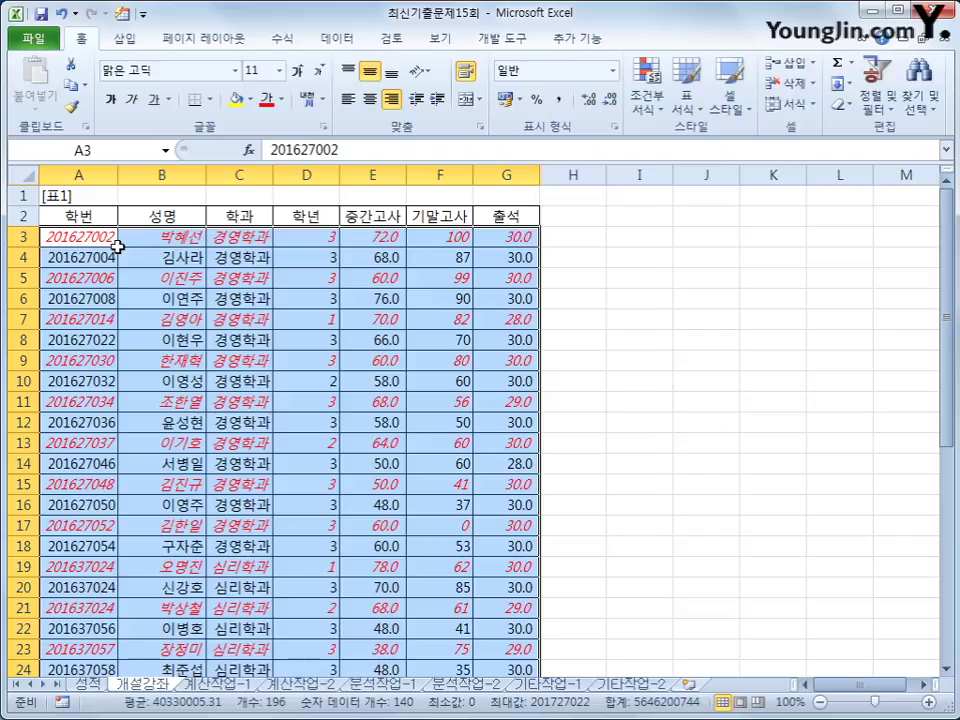
scroll(125, 480, "down", 3)
scroll(161, 507, "up", 3)
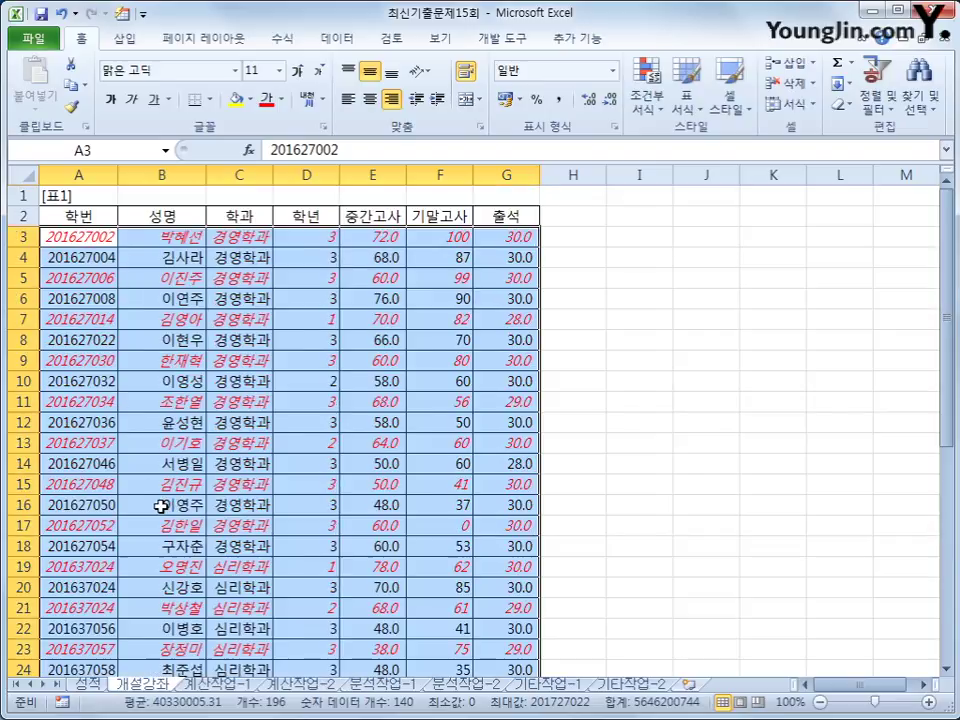
left_click(93, 237)
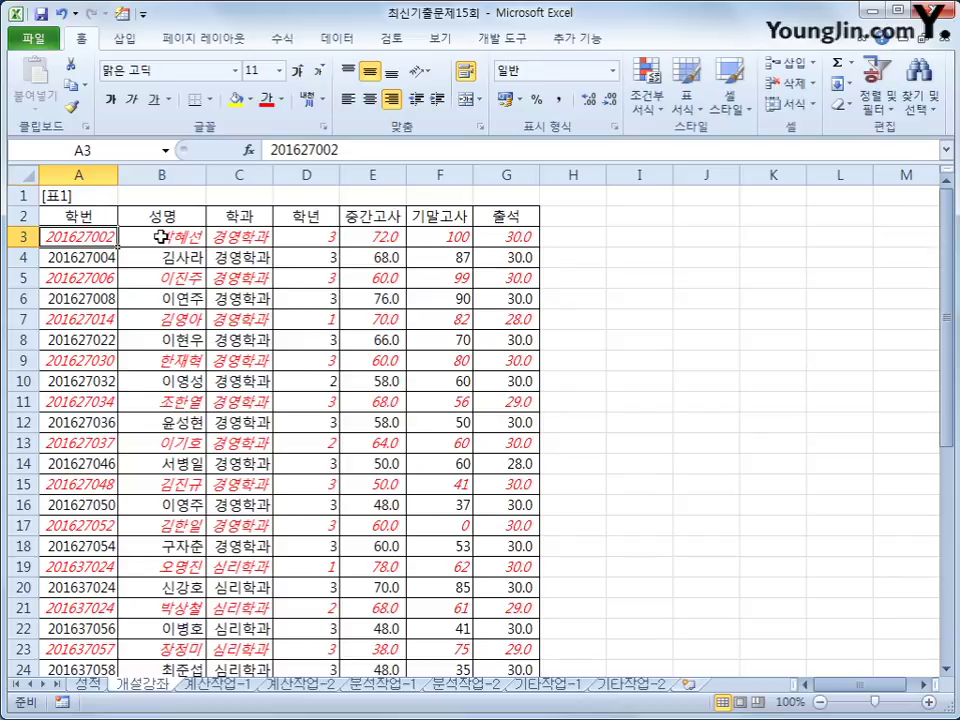
- Turn on formula hiding (숨김) in the protection settings of the average cells E31:G31, keeping them locked (잠금)
scroll(133, 280, "down", 5)
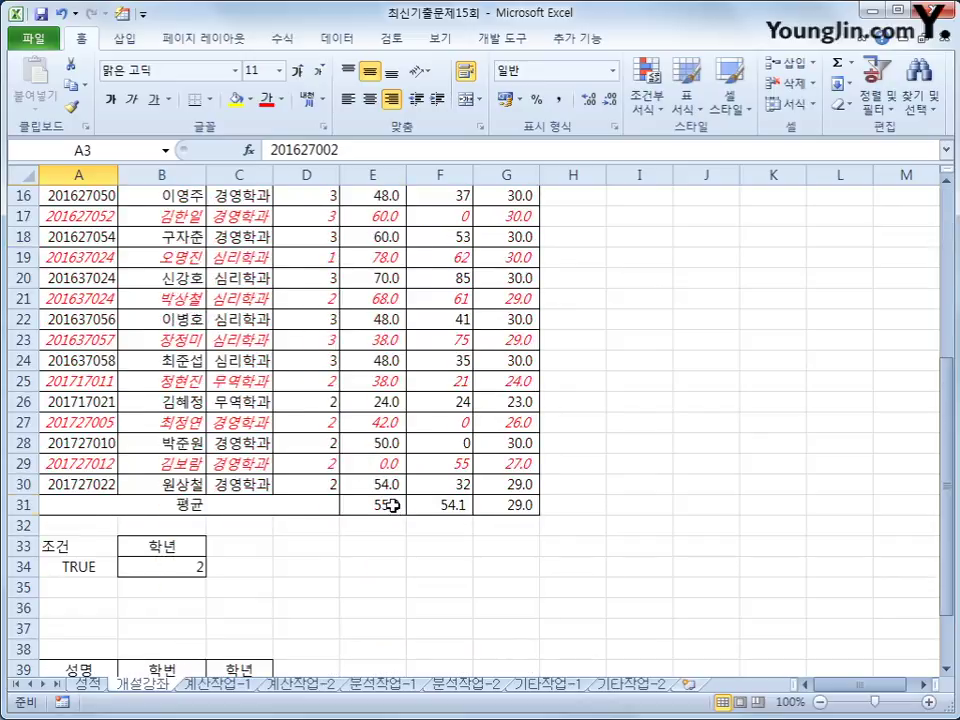
left_click_drag(392, 507, 490, 508)
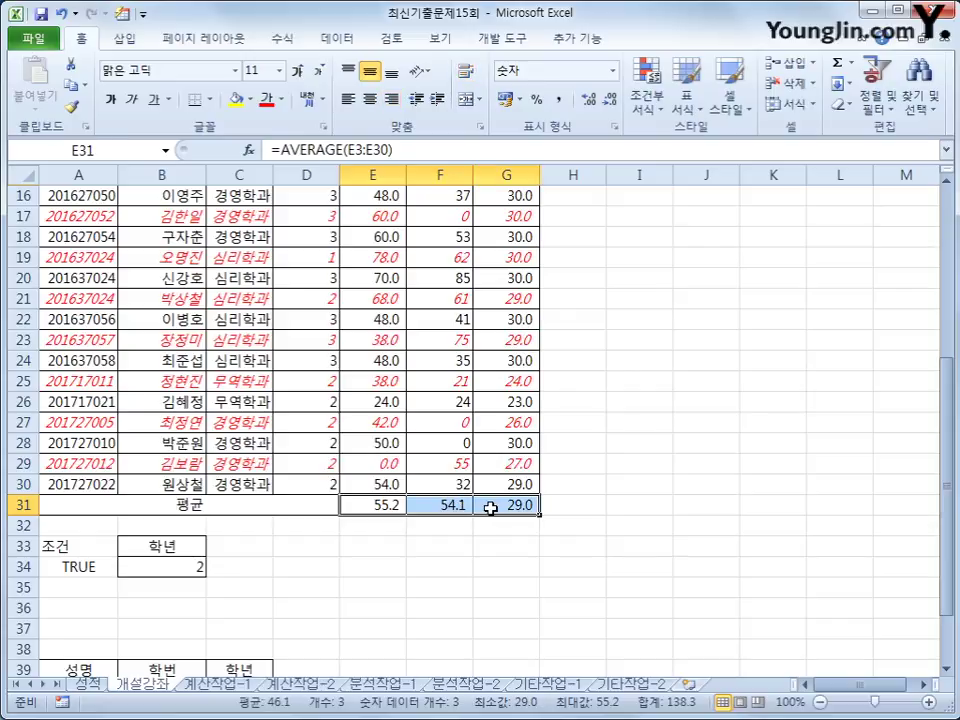
right_click(391, 509)
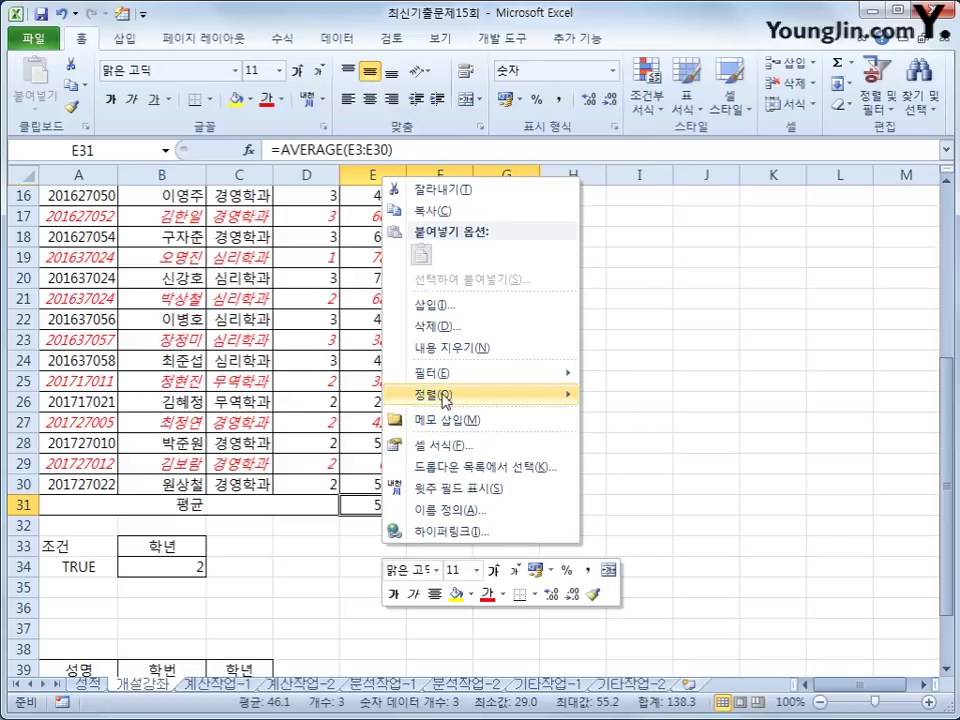
left_click(456, 445)
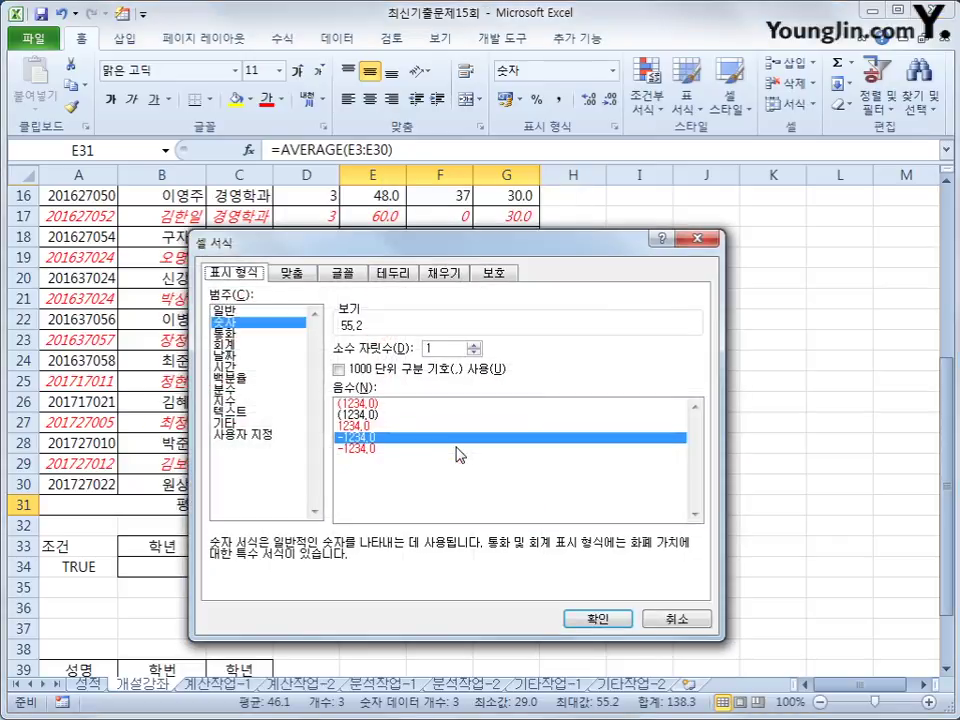
left_click(494, 276)
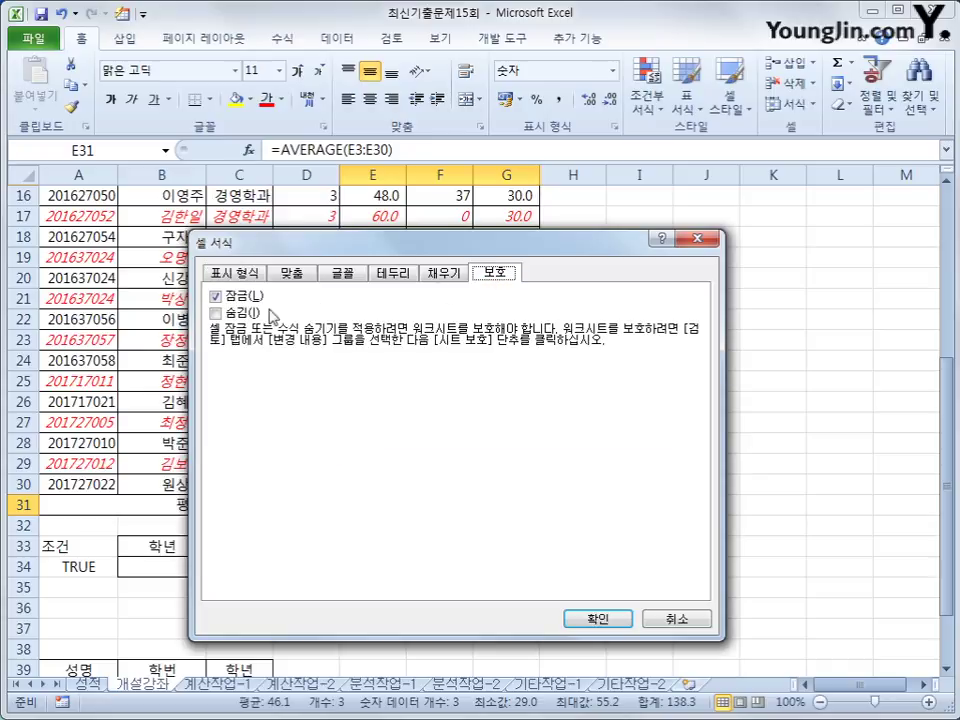
left_click(241, 315)
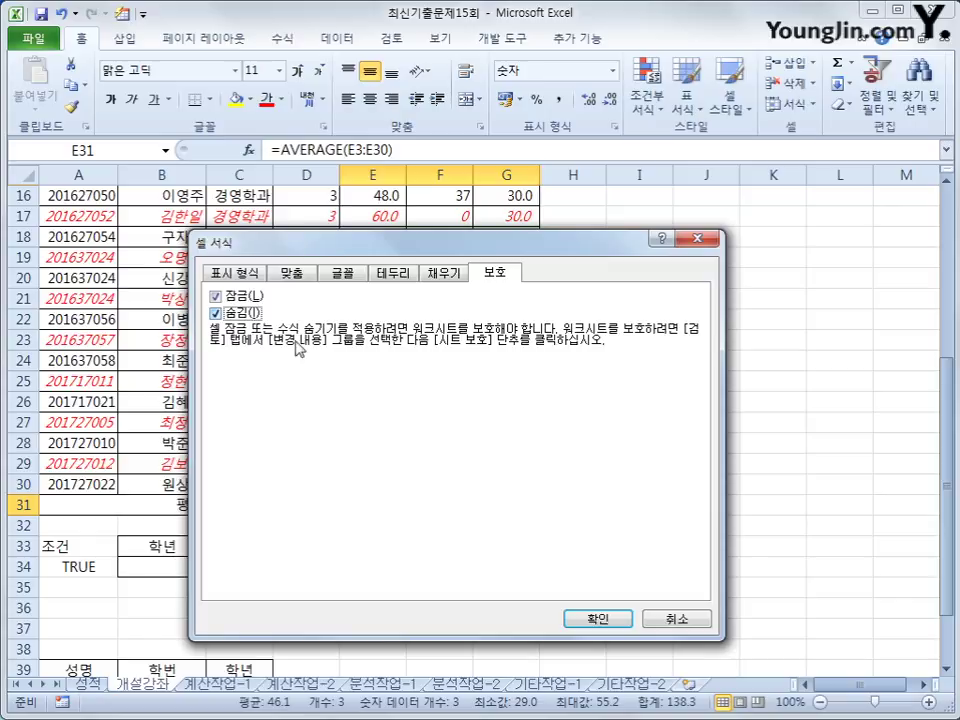
left_click(598, 619)
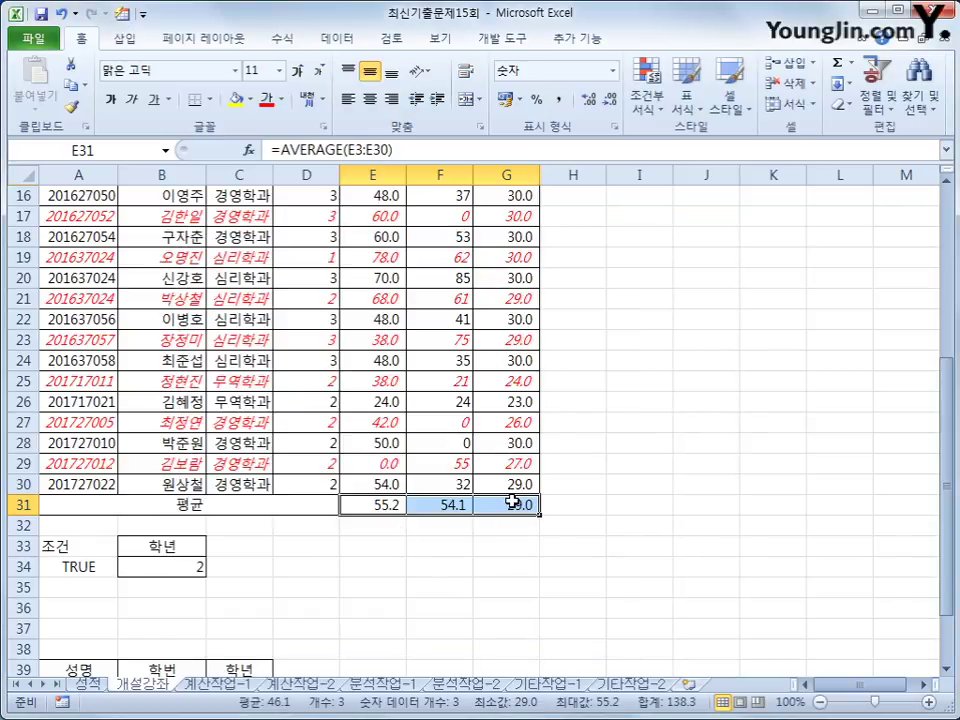
- Protect the sheet without a password, allowing selection of locked and unlocked cells, and check whether the average cells' formulas are hidden
left_click(390, 36)
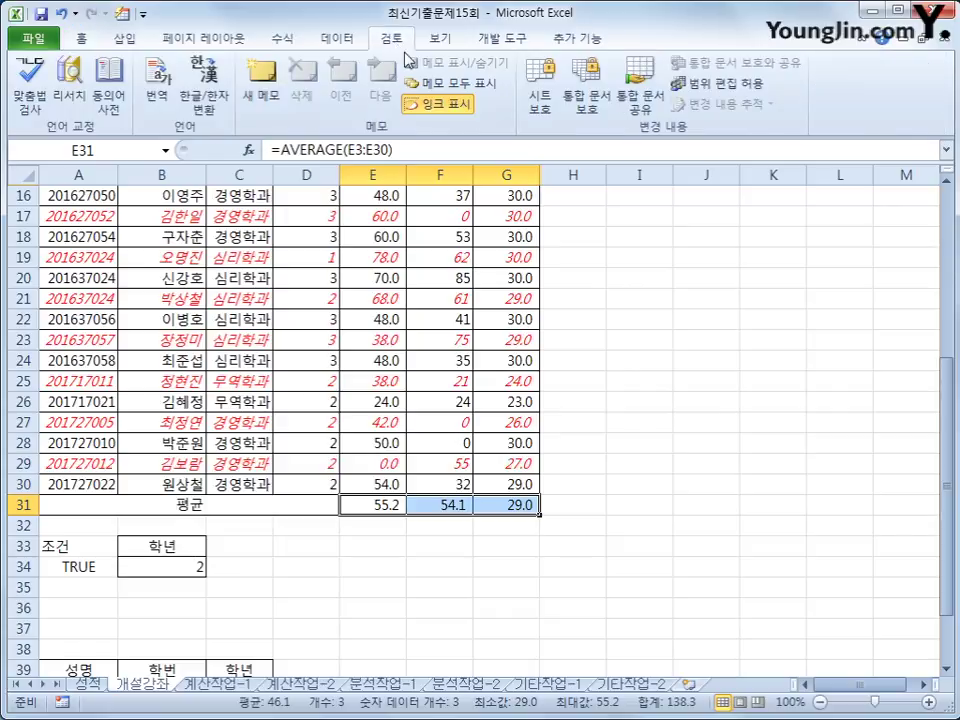
left_click(541, 100)
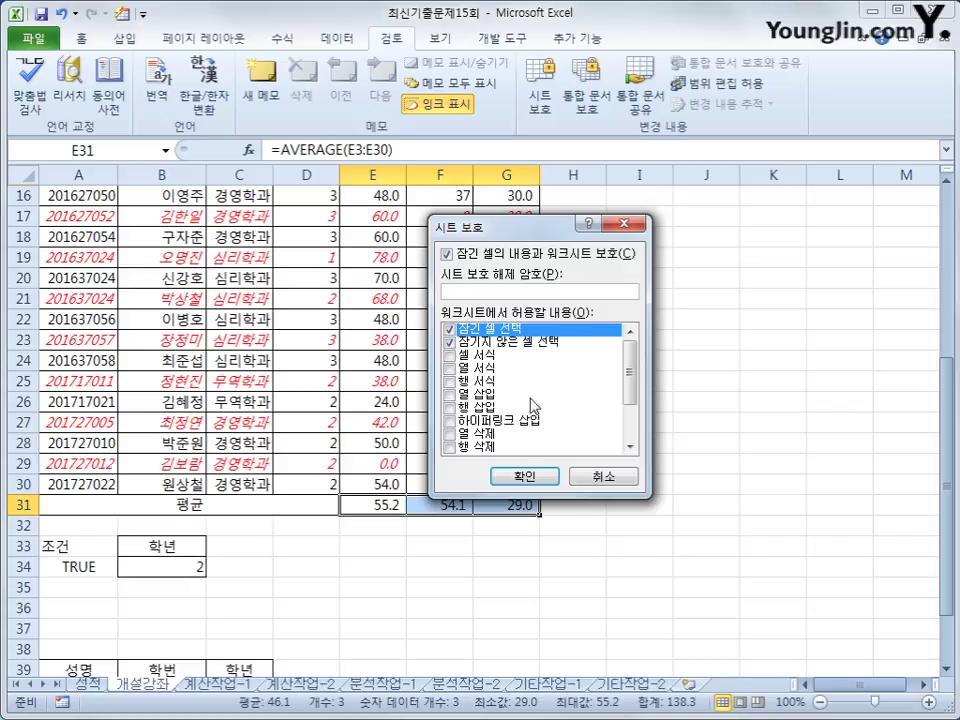
left_click(530, 478)
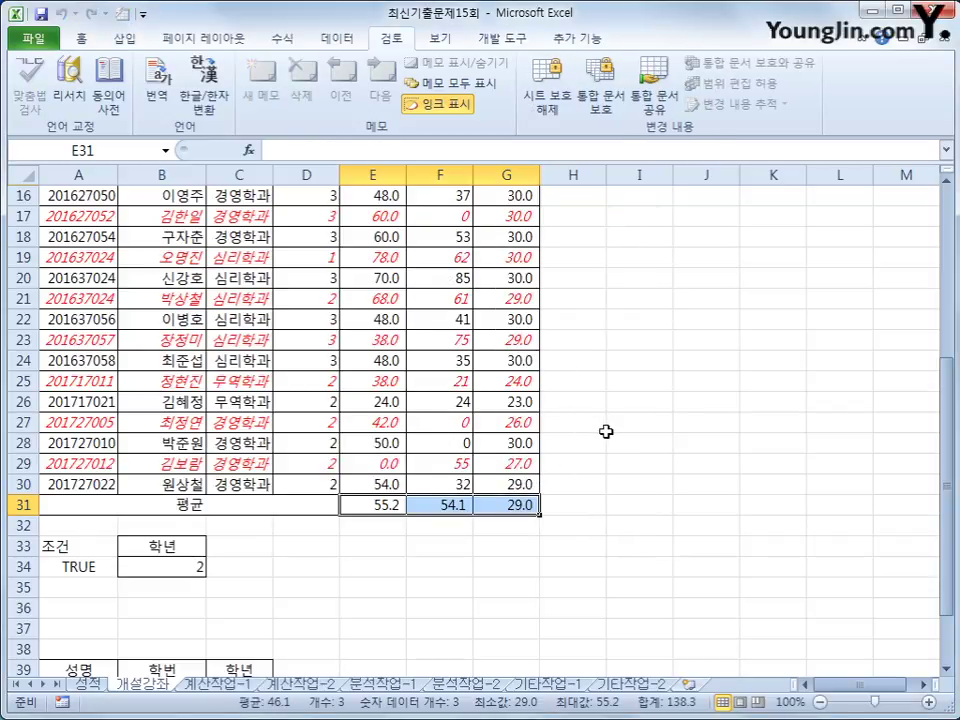
left_click(384, 506)
left_click(470, 508)
key("Tab")
key("Tab")
key("Tab")
key("Tab")
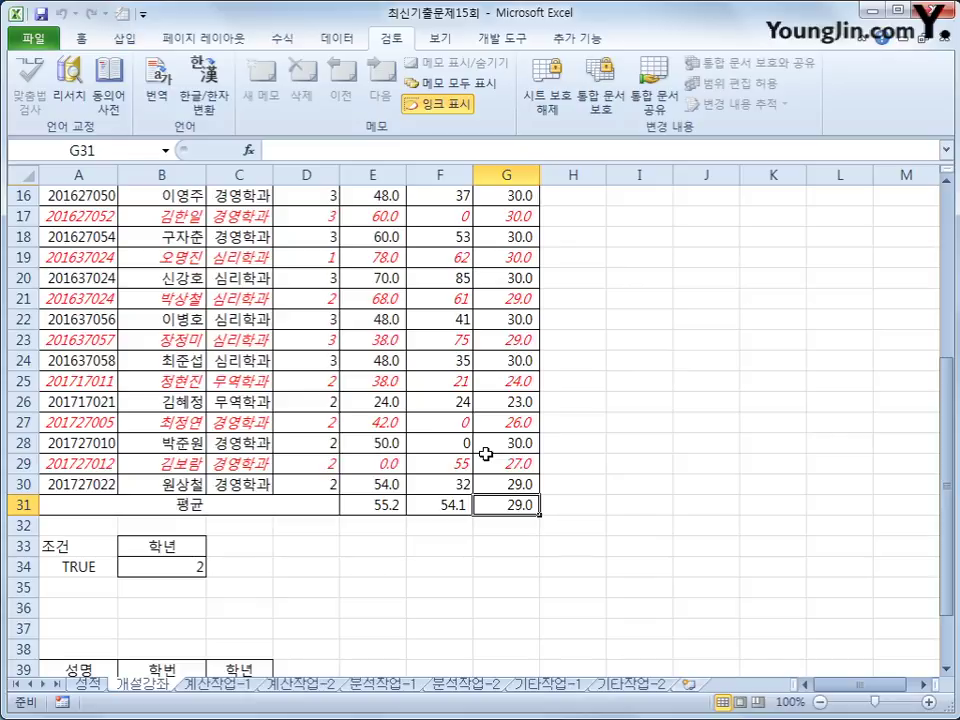
- Protect the workbook's structure (구조) only, without a password
left_click(600, 106)
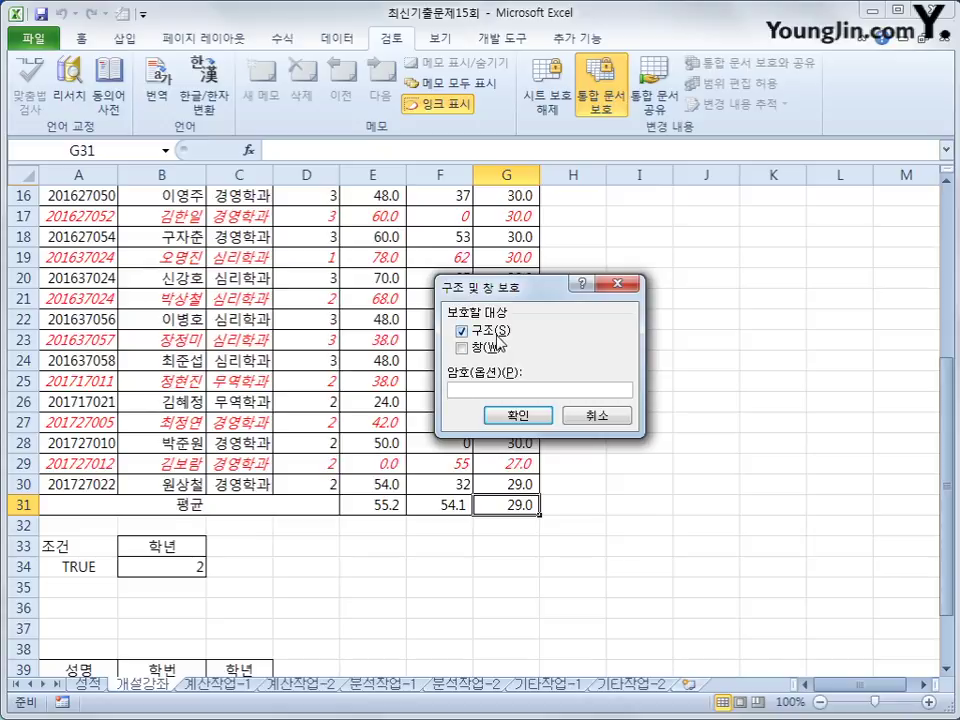
left_click(503, 413)
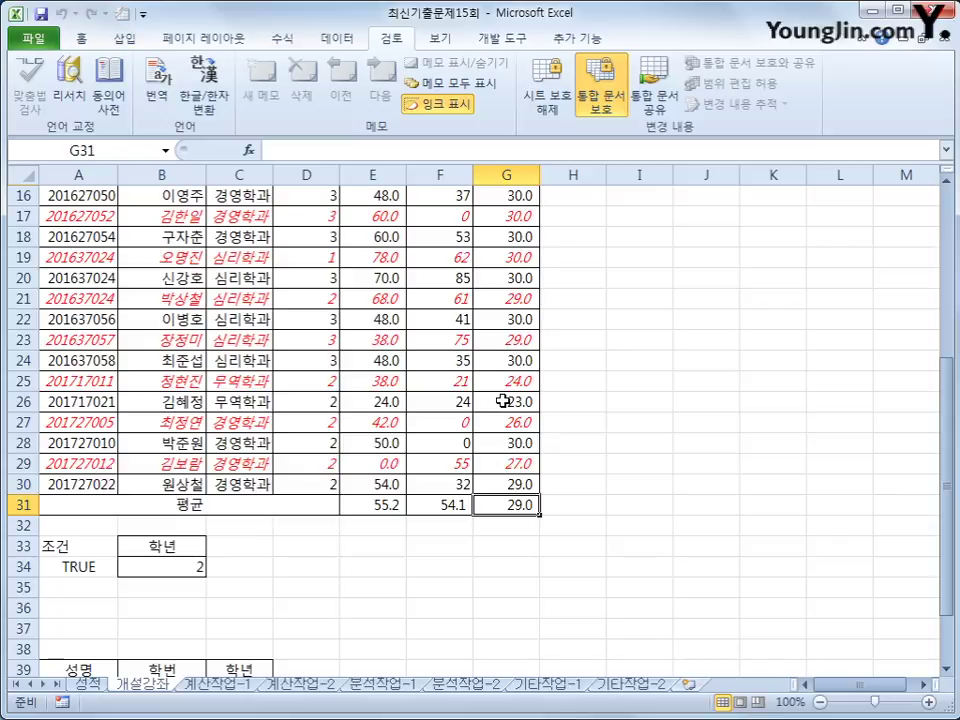
- On the 계산작업-1 sheet, start a formula in B3 with SMALL and a nested IF function
left_click(229, 683)
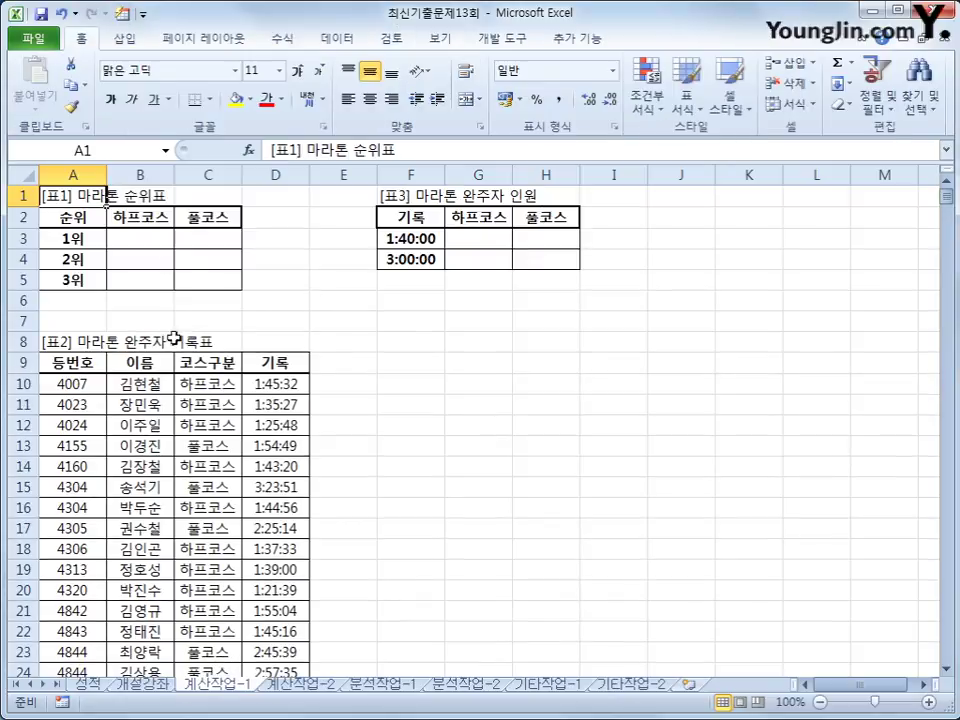
left_click(148, 236)
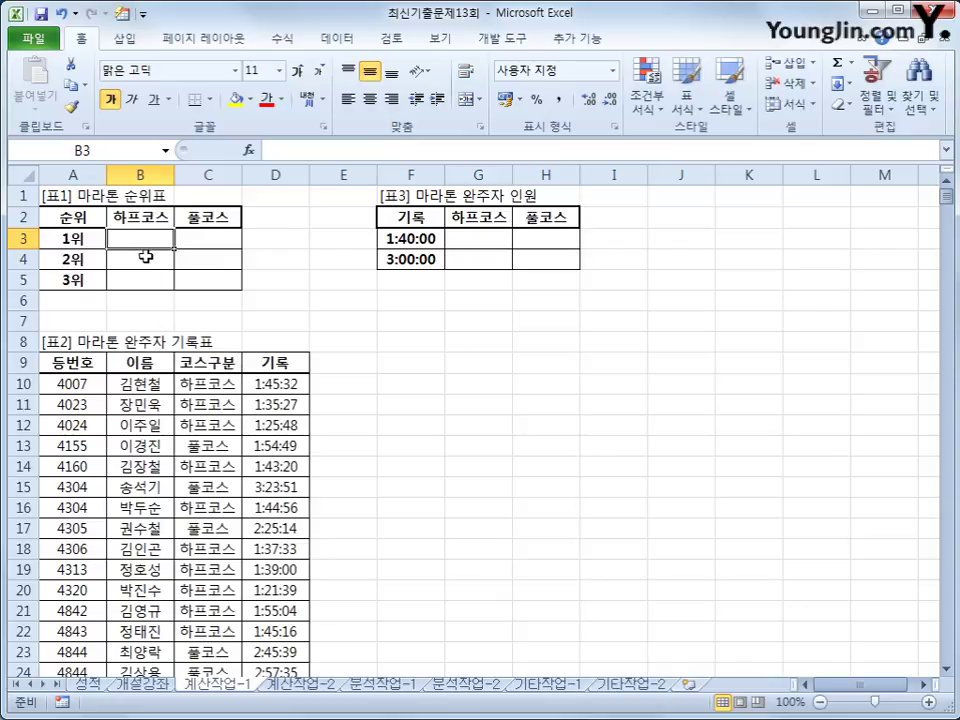
type("=")
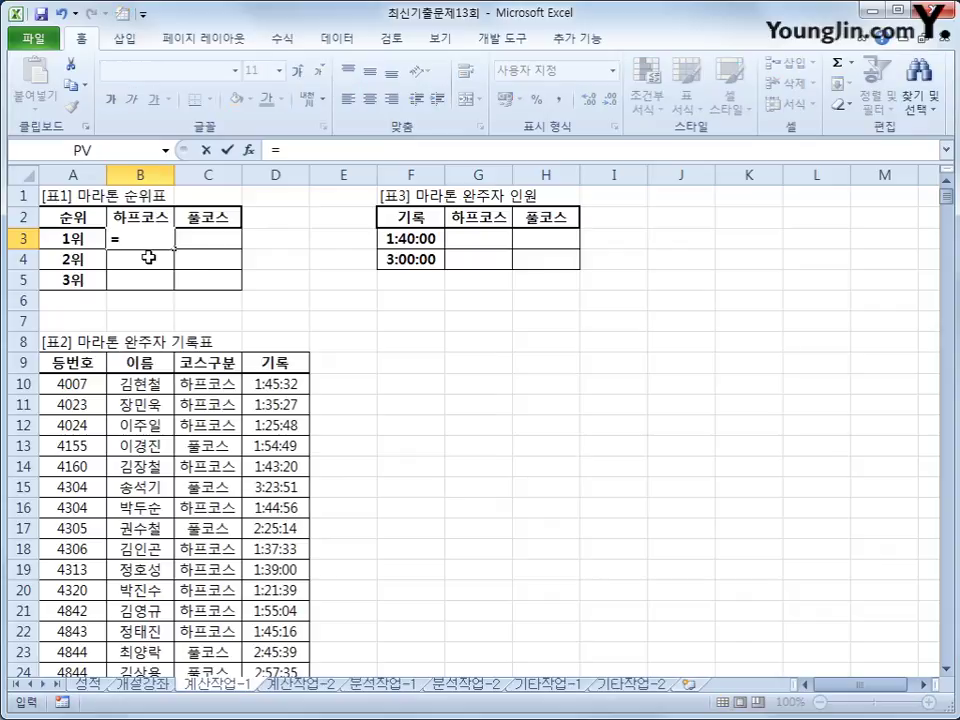
type("sm")
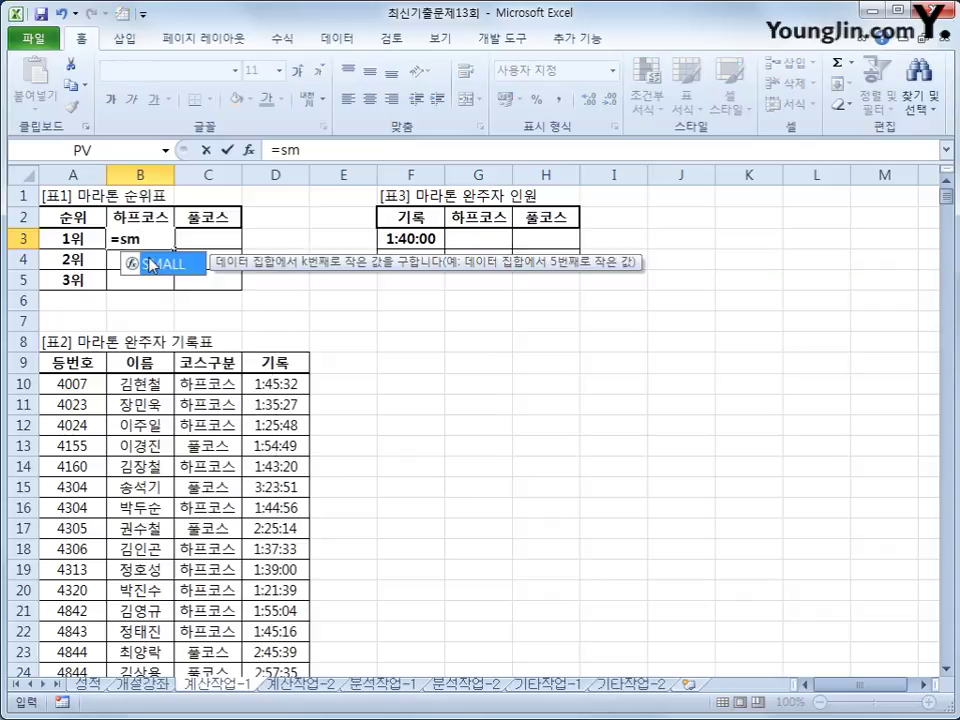
double_click(150, 264)
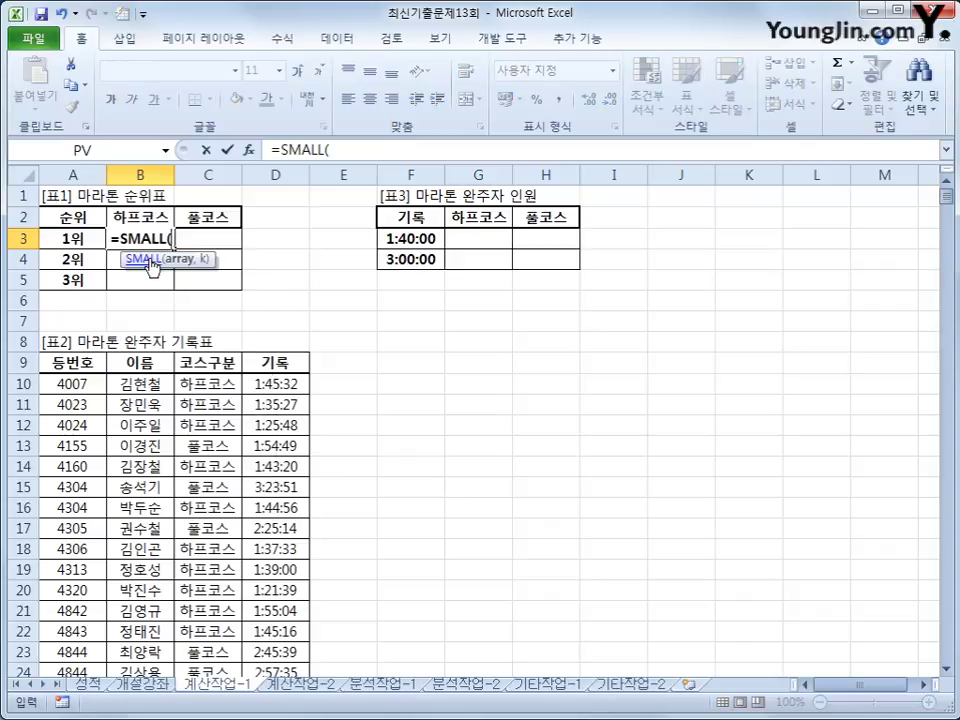
type("9")
key("BackSpace")
type("if(")
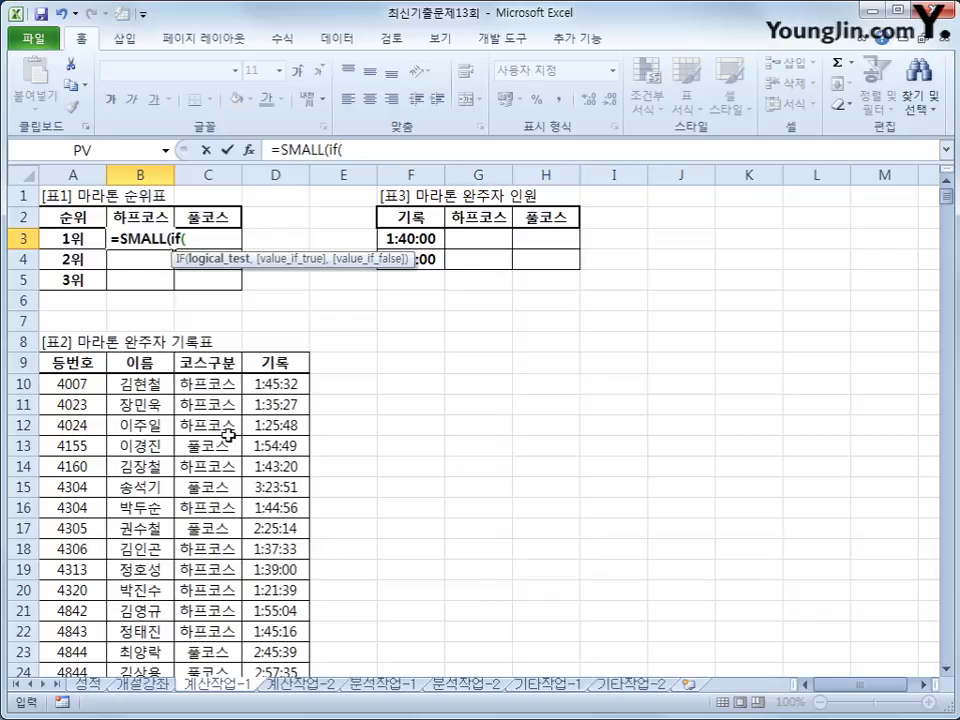
- Enter $C$10:$C$37=B$2 as the IF condition, making the course range absolute and fixing only the row of B2
left_click_drag(222, 384, 220, 633)
scroll(536, 566, "up", 5)
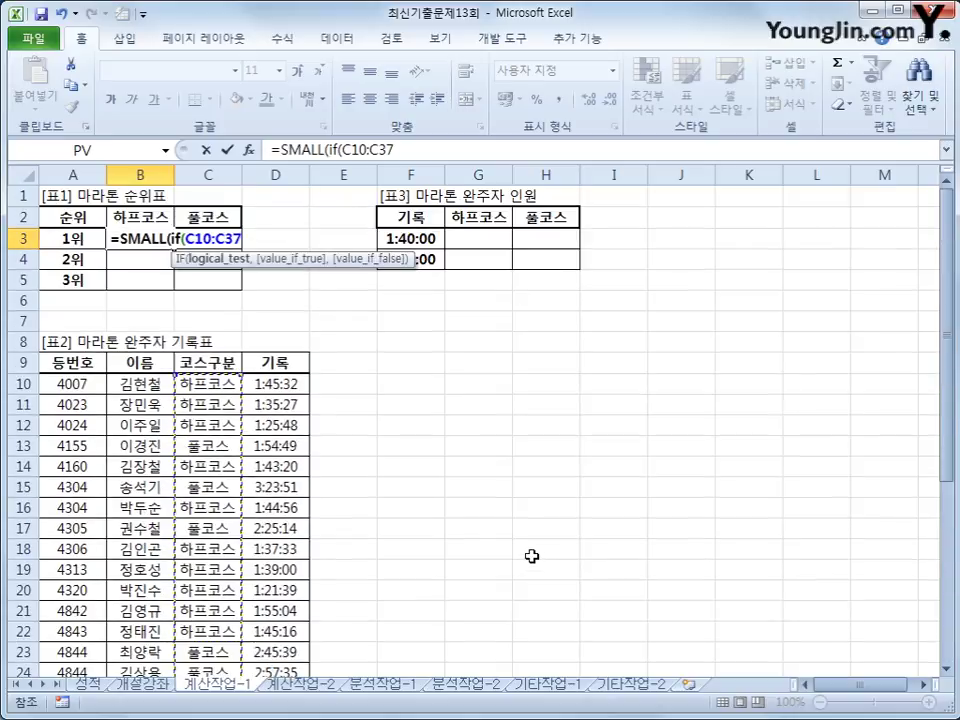
key("F4")
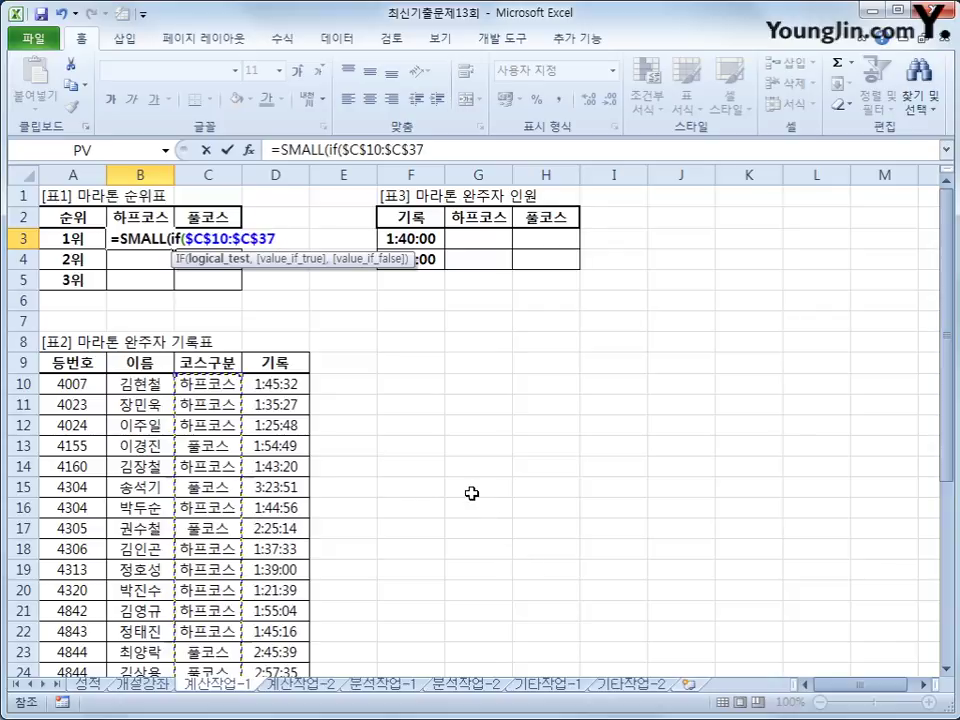
type(",")
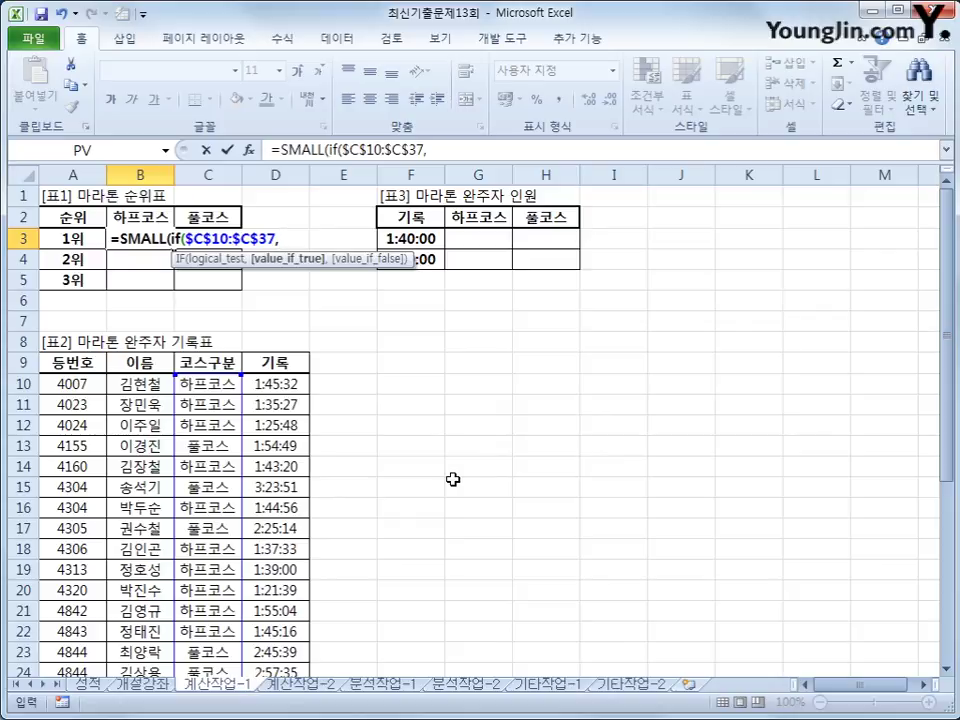
key("BackSpace")
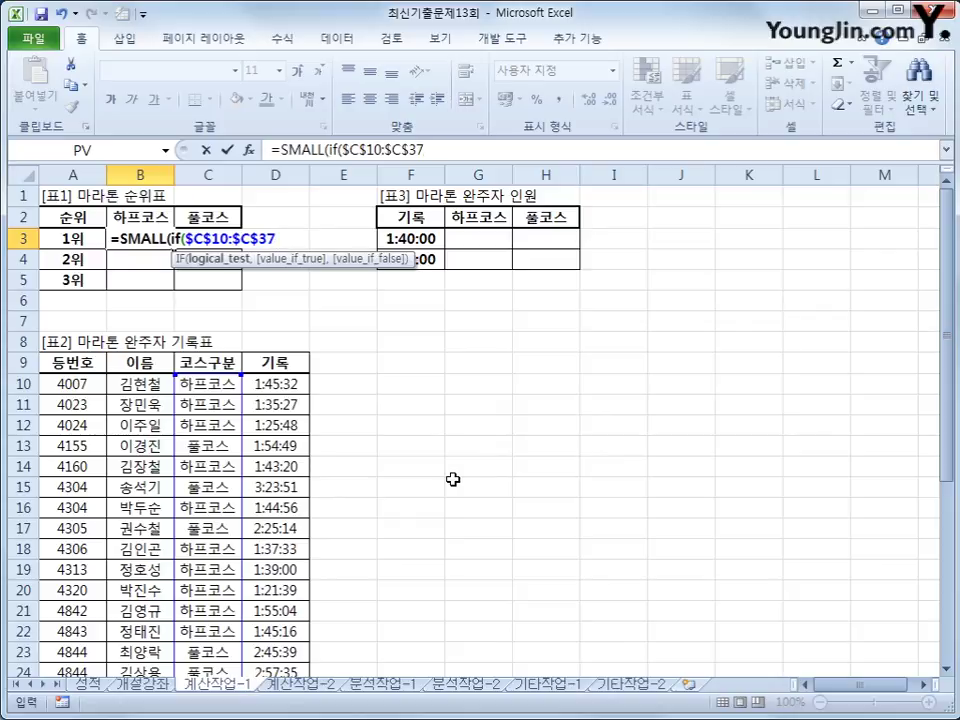
type("=")
left_click(158, 216)
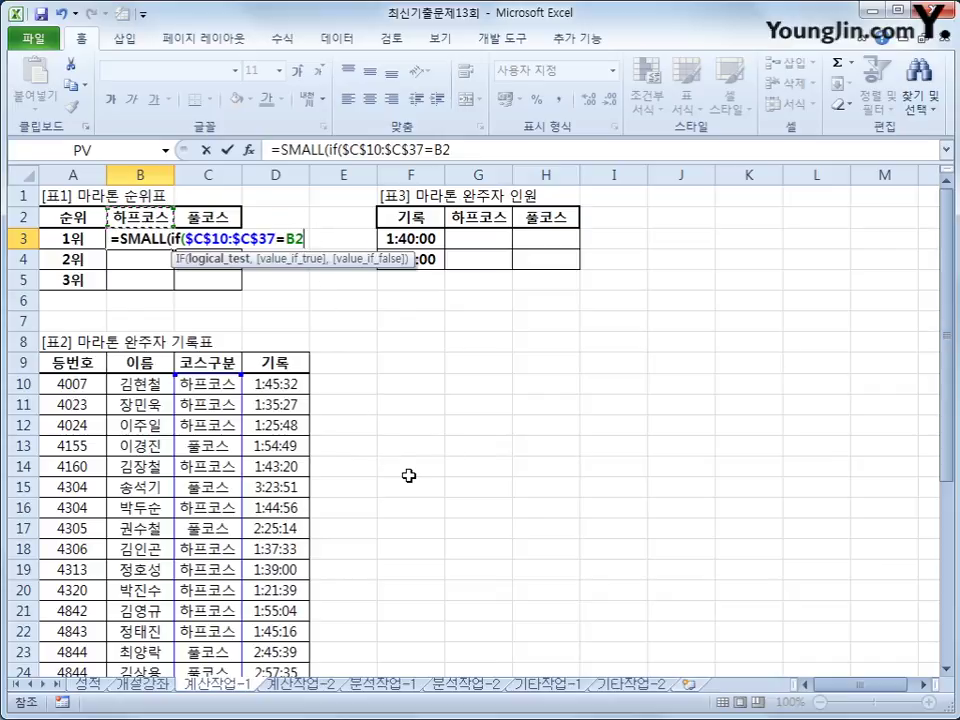
key("F4")
key("F4")
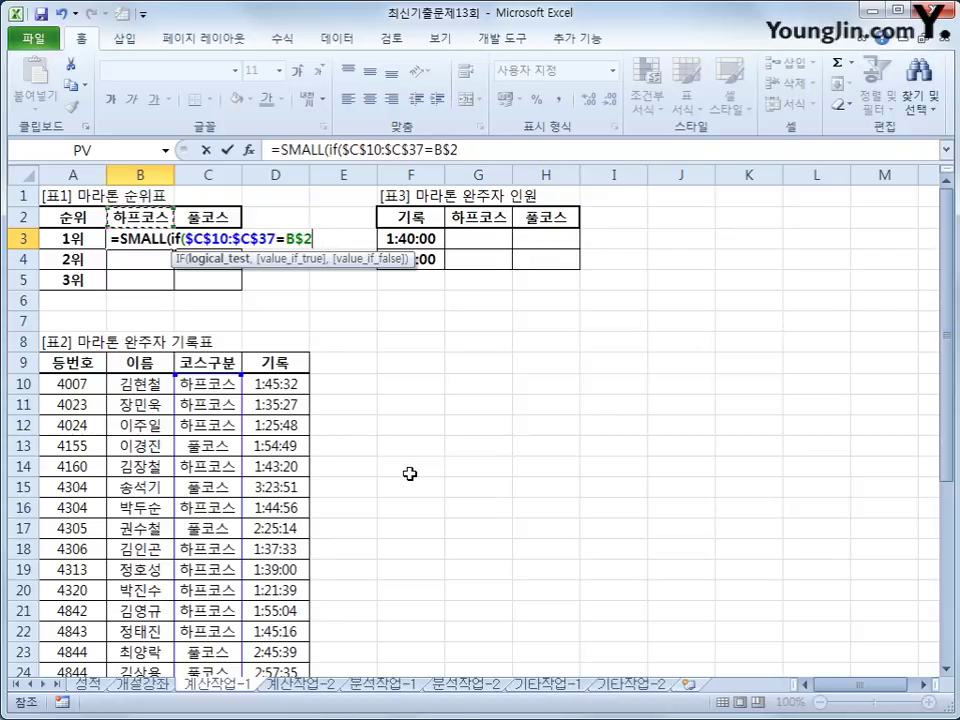
- Use the absolute record range $D$10:$D$37 as the IF function's true value and close the IF function
type(",")
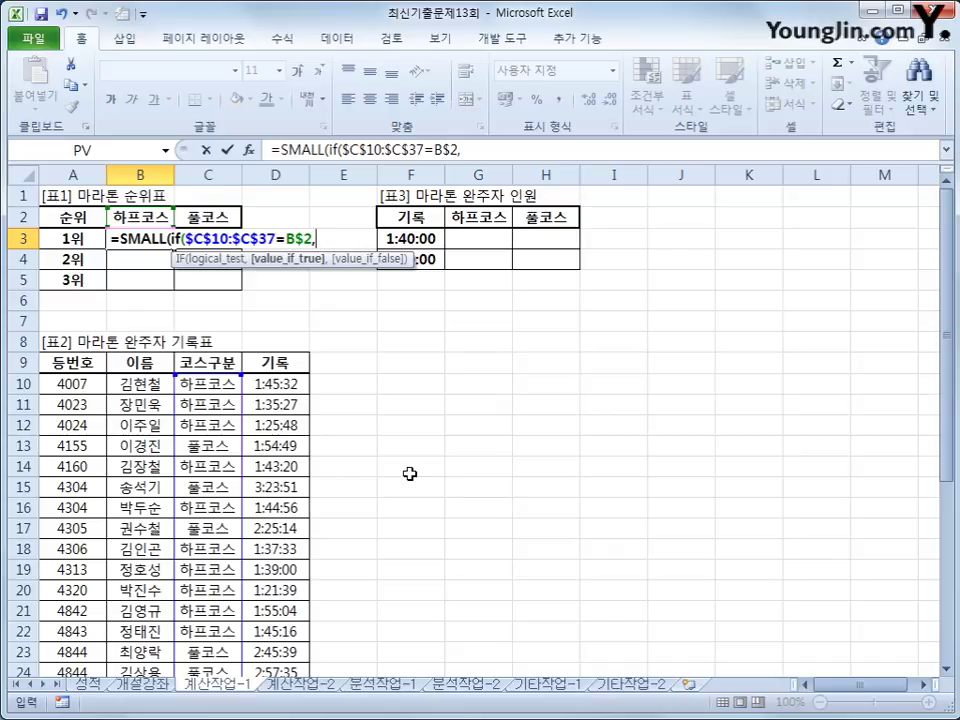
left_click_drag(275, 383, 280, 617)
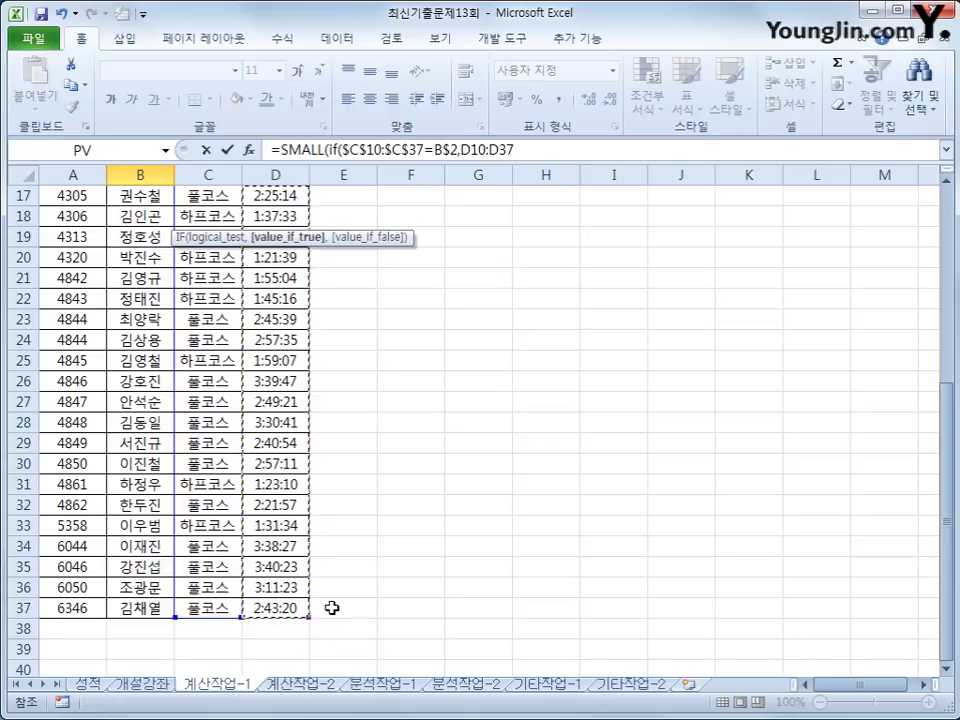
scroll(369, 591, "up", 5)
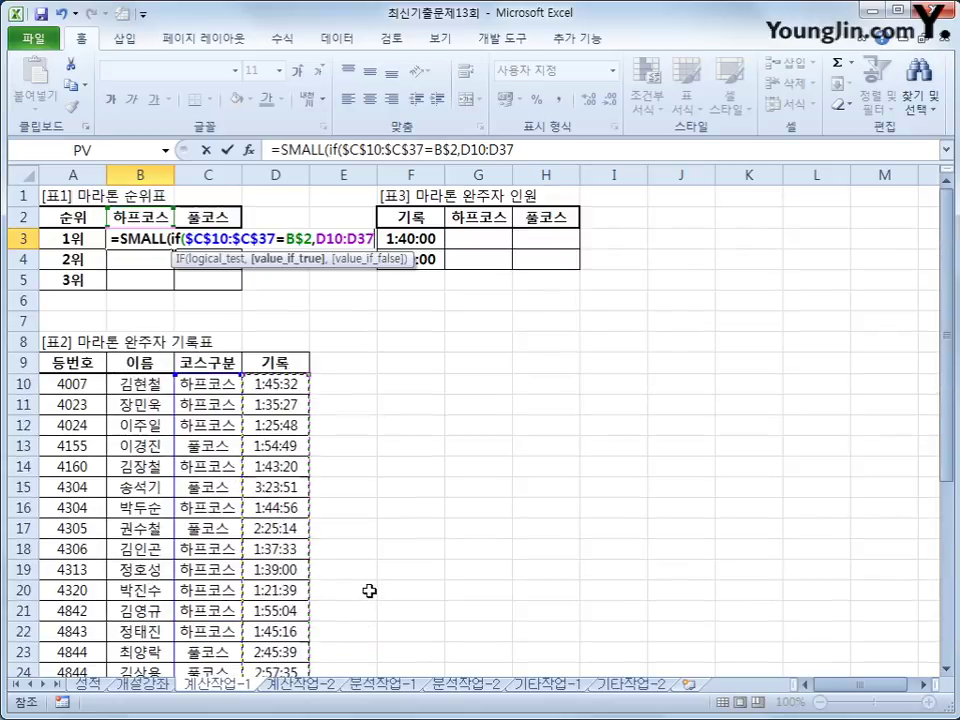
key("F4")
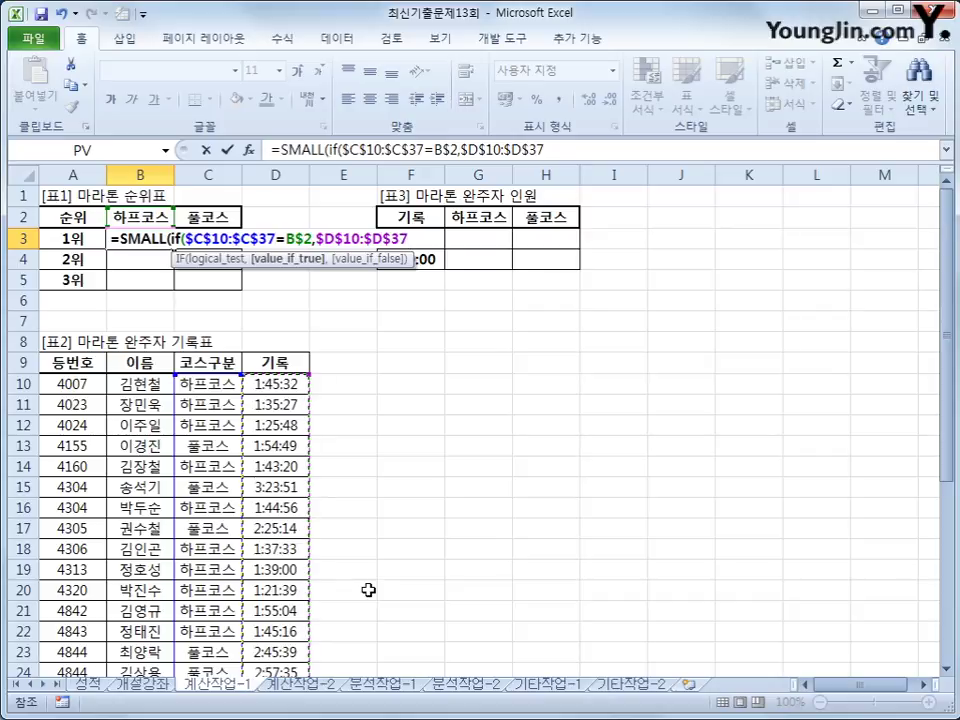
type("),")
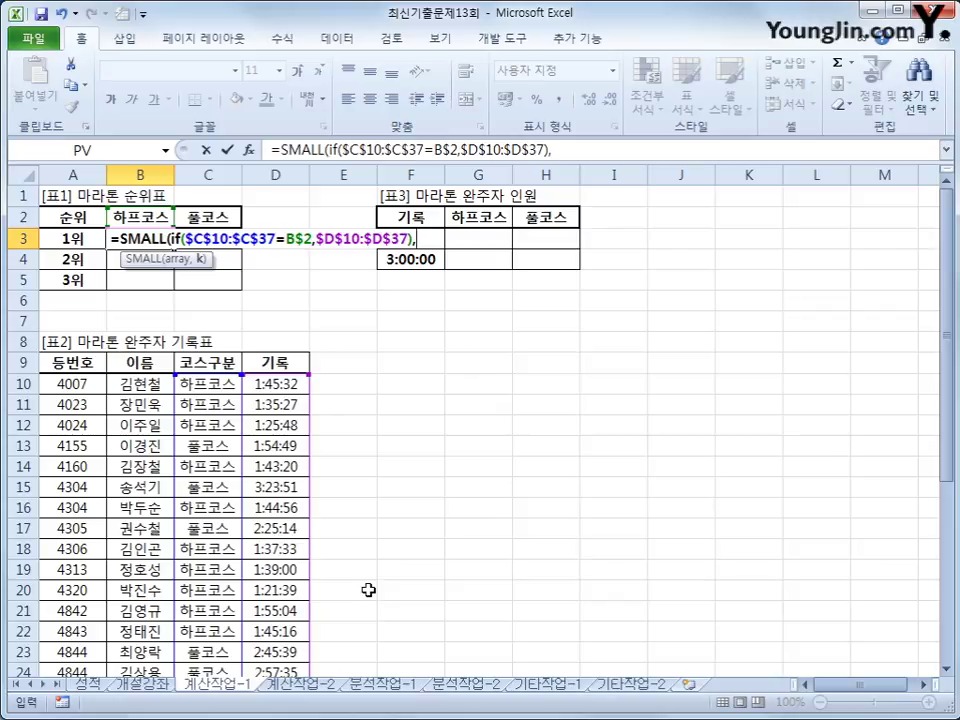
- Set SMALL's k argument to $A3 with only the column fixed, and enter the B3 formula as an array formula
key("Left")
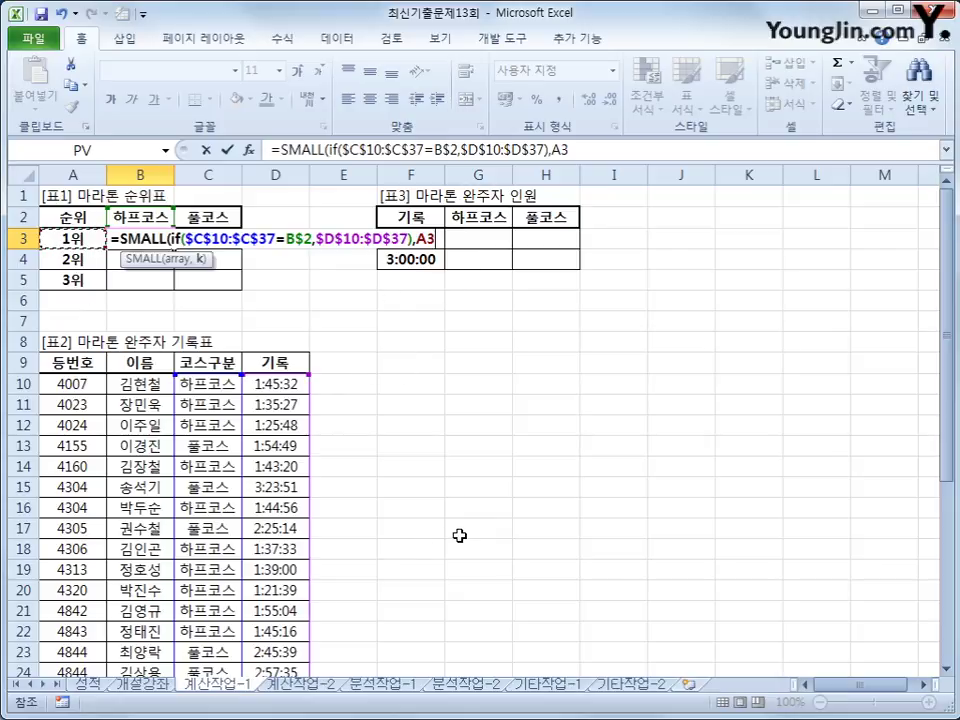
key("F4")
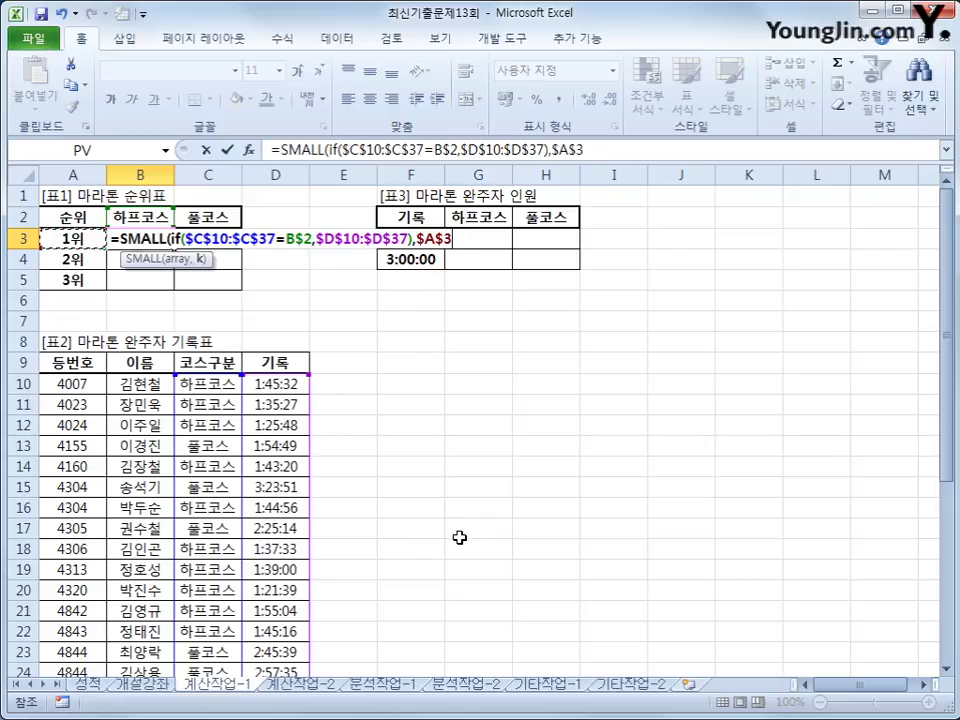
key("F4")
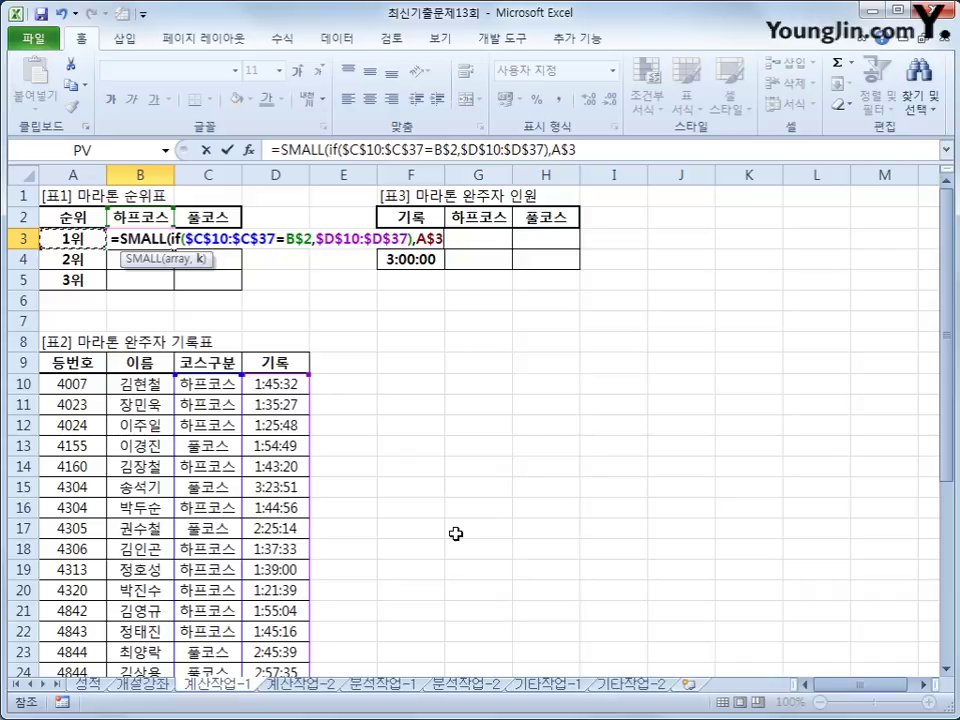
key("F4")
type(")")
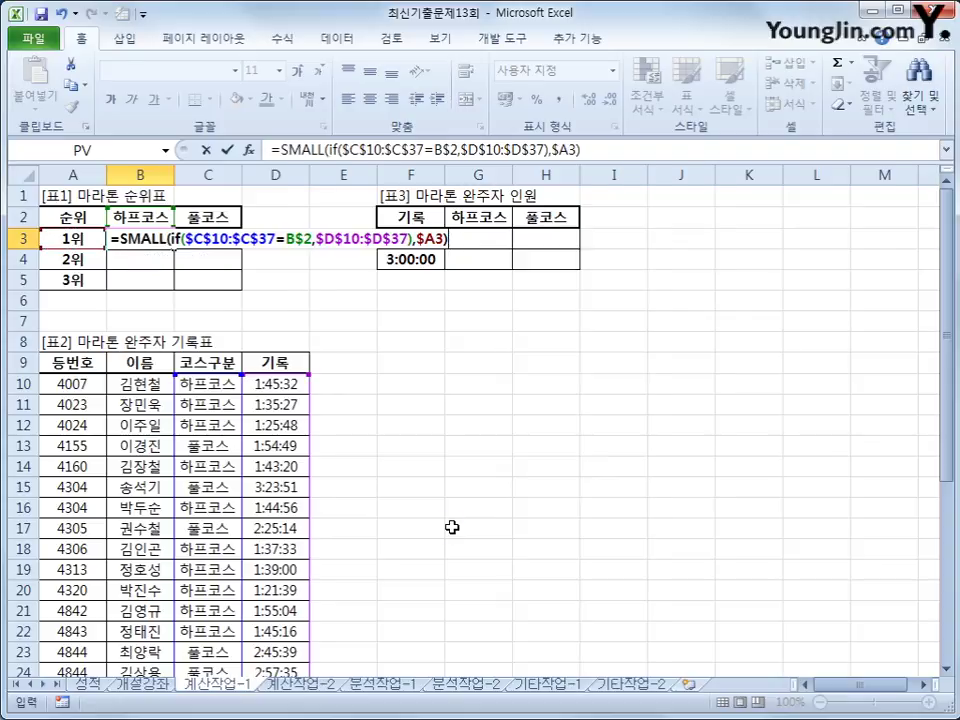
key("ctrl+shift+Return")
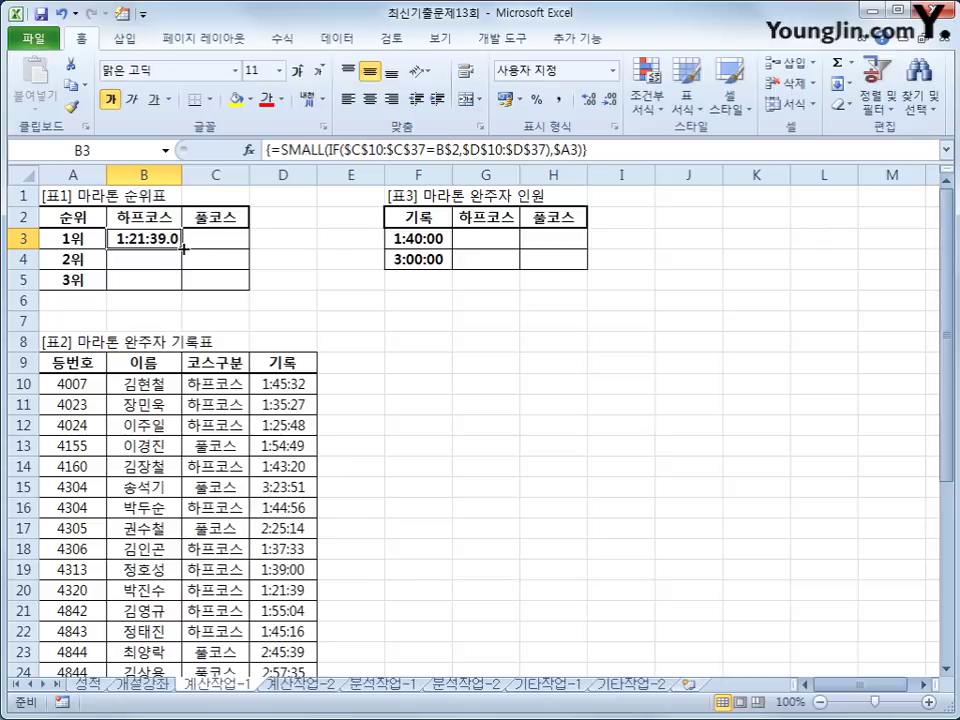
- Fill the B3 array formula across B3:C5 and autofit column C to its contents
left_click_drag(183, 249, 240, 288)
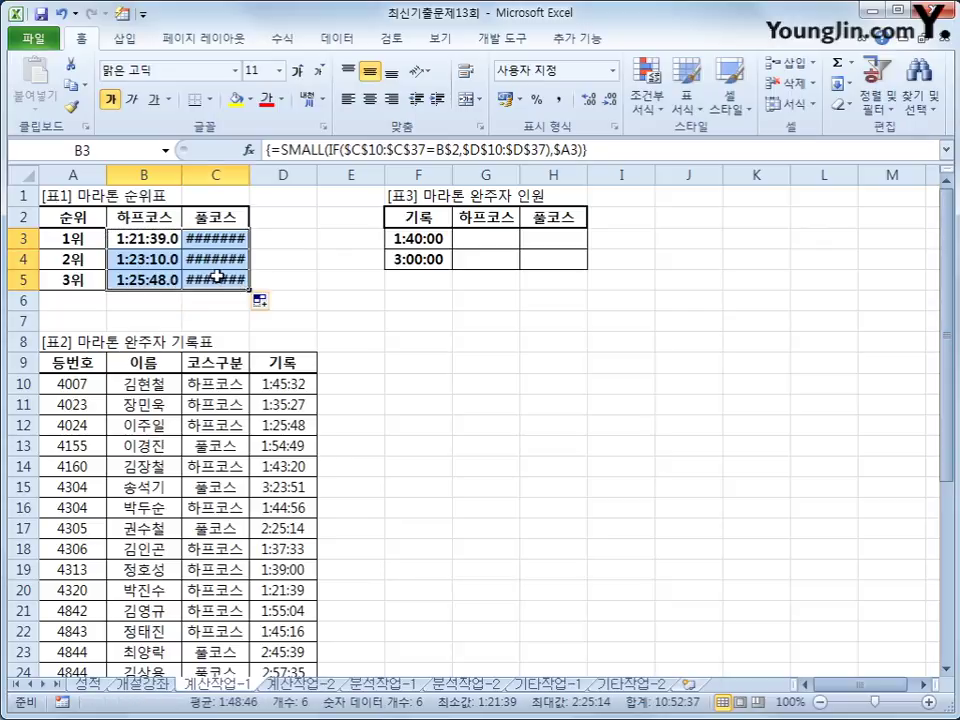
double_click(254, 180)
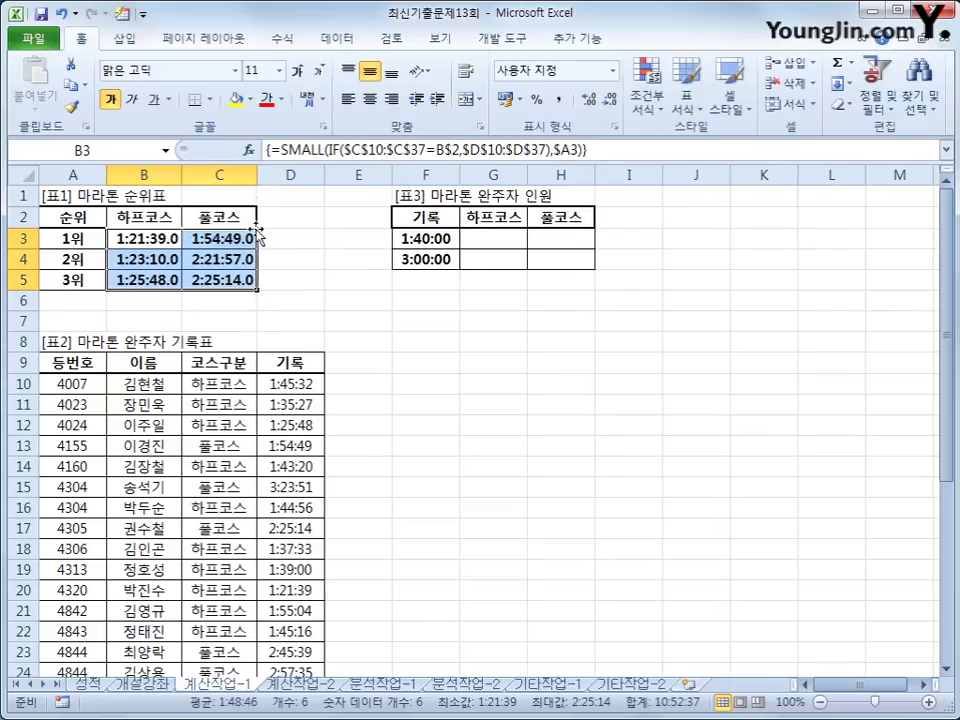
left_click(226, 236)
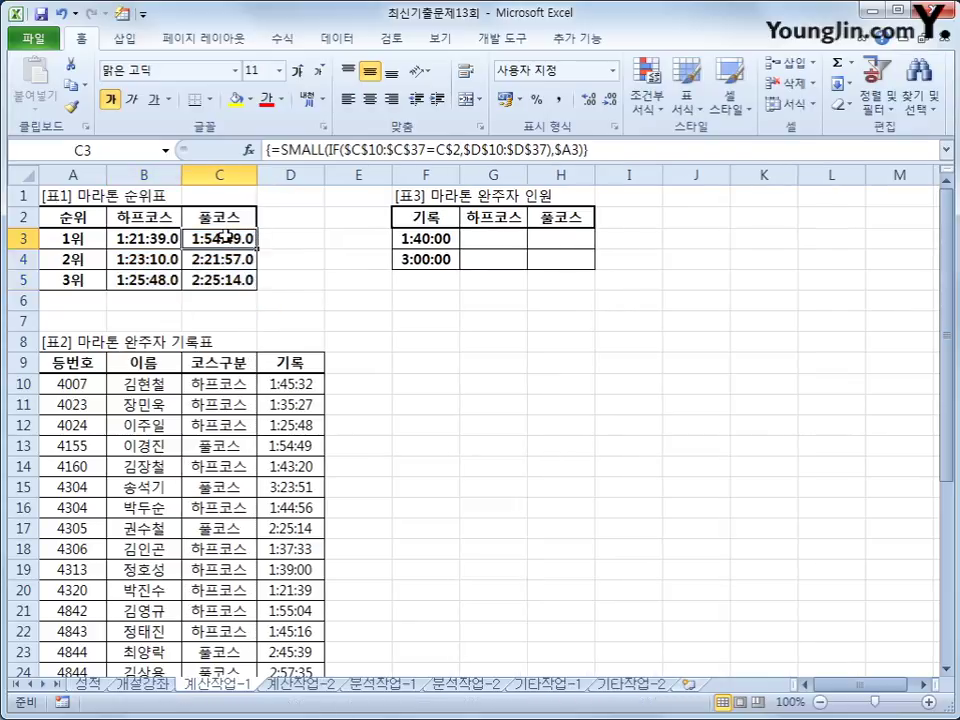
- In G3 of the [표3] 마라톤 완주자 인원 table, start a formula with SUM and a nested IF function
left_click(466, 216)
left_click(489, 241)
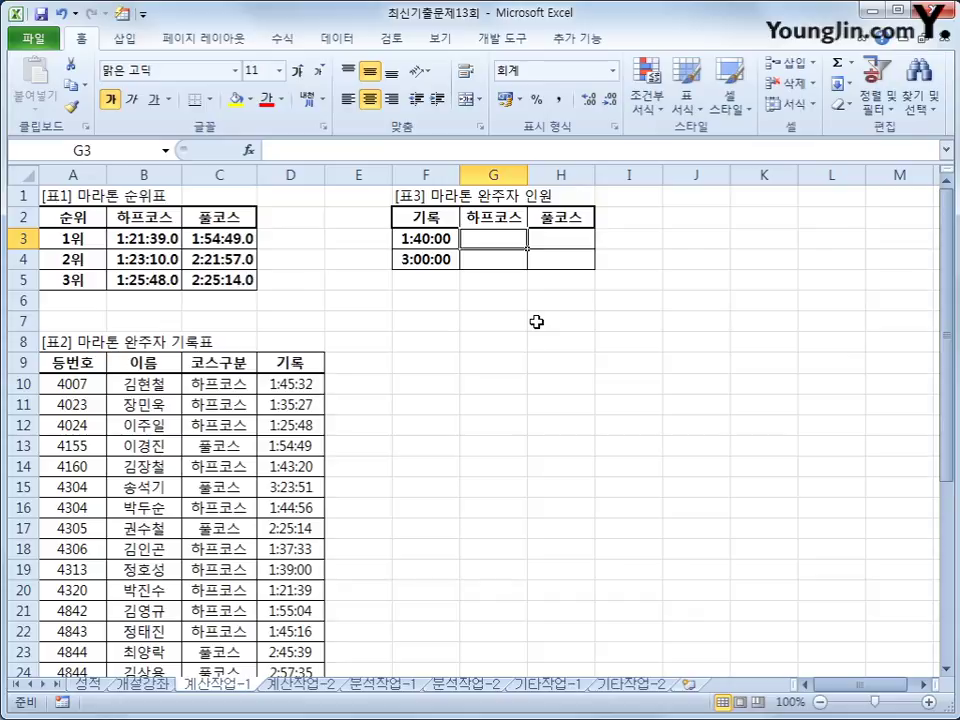
type("=sum(")
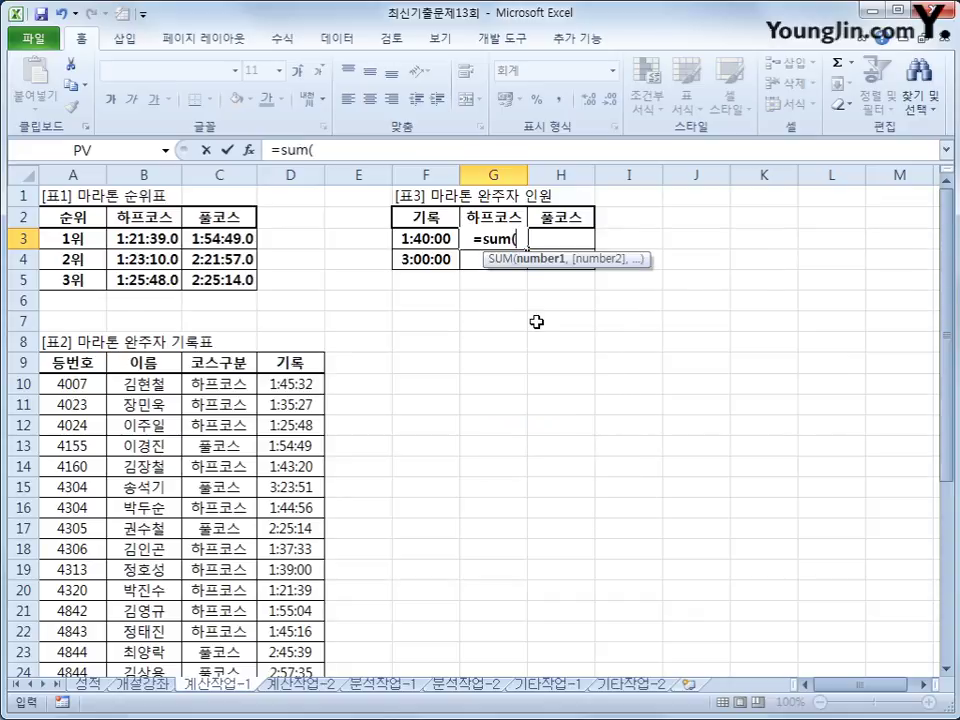
type("if(")
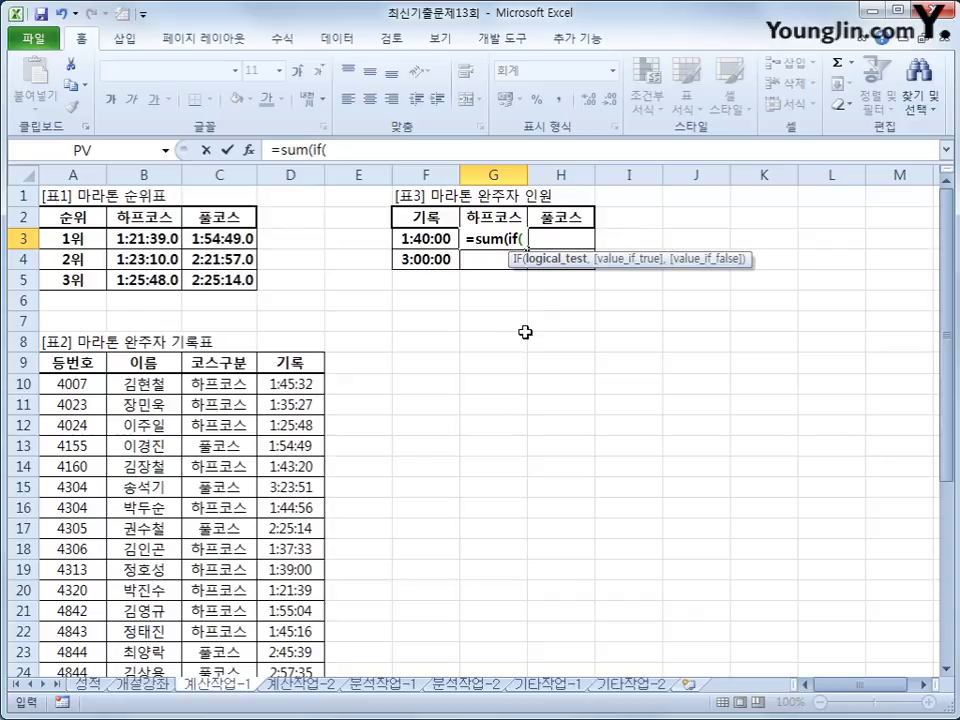
- Begin the IF condition with the absolute record range $D$10:$D$37 followed by the <= operator
left_click_drag(289, 384, 272, 572)
scroll(436, 622, "up", 4)
scroll(436, 622, "up", 1)
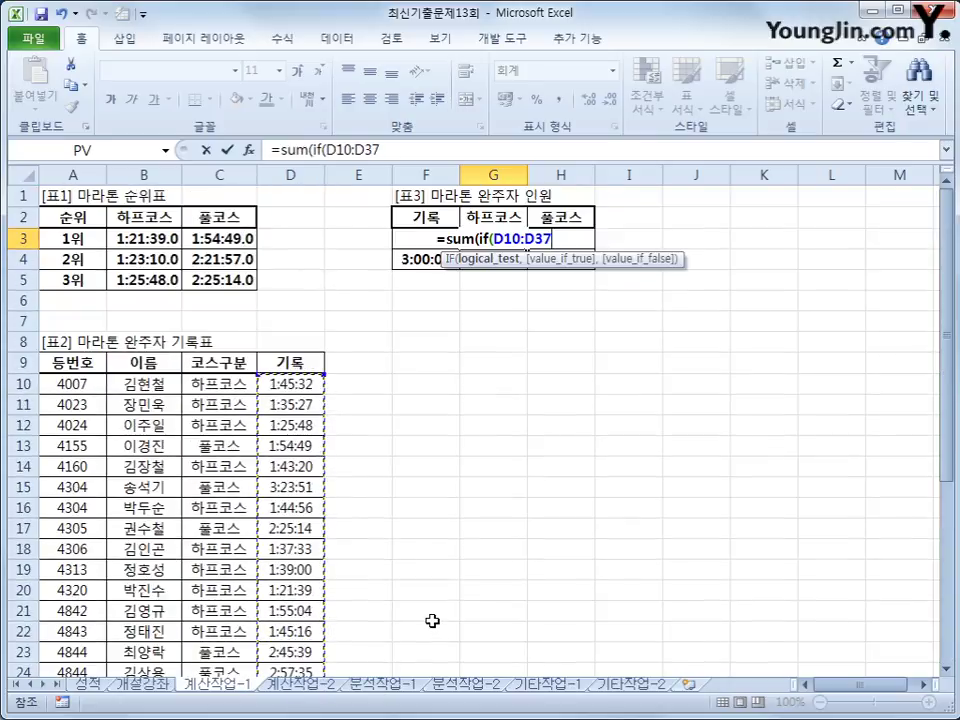
key("F4")
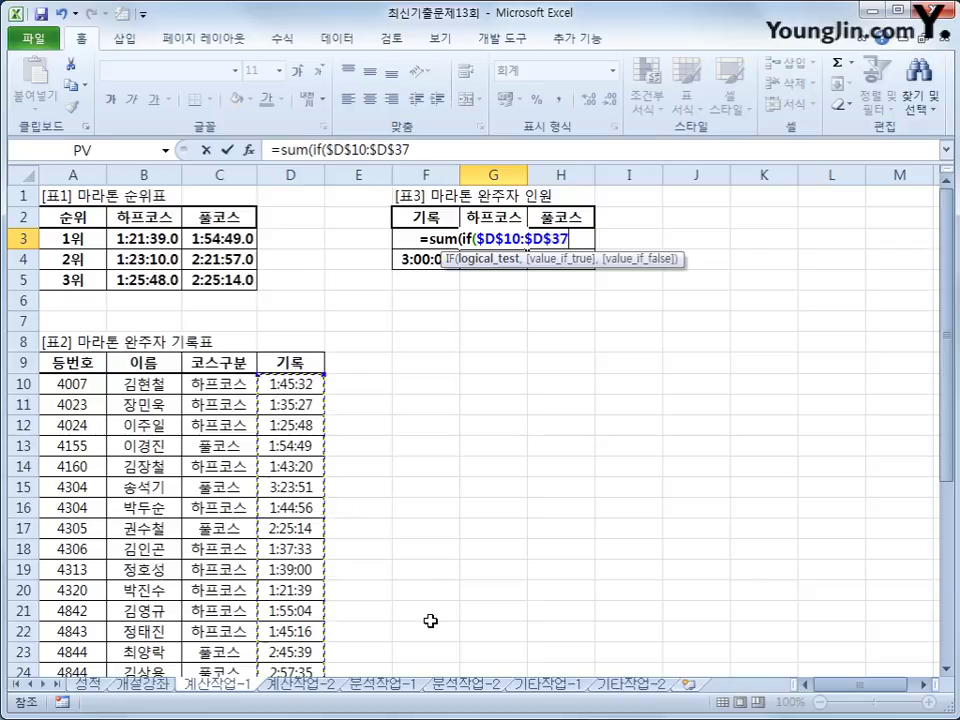
type("<")
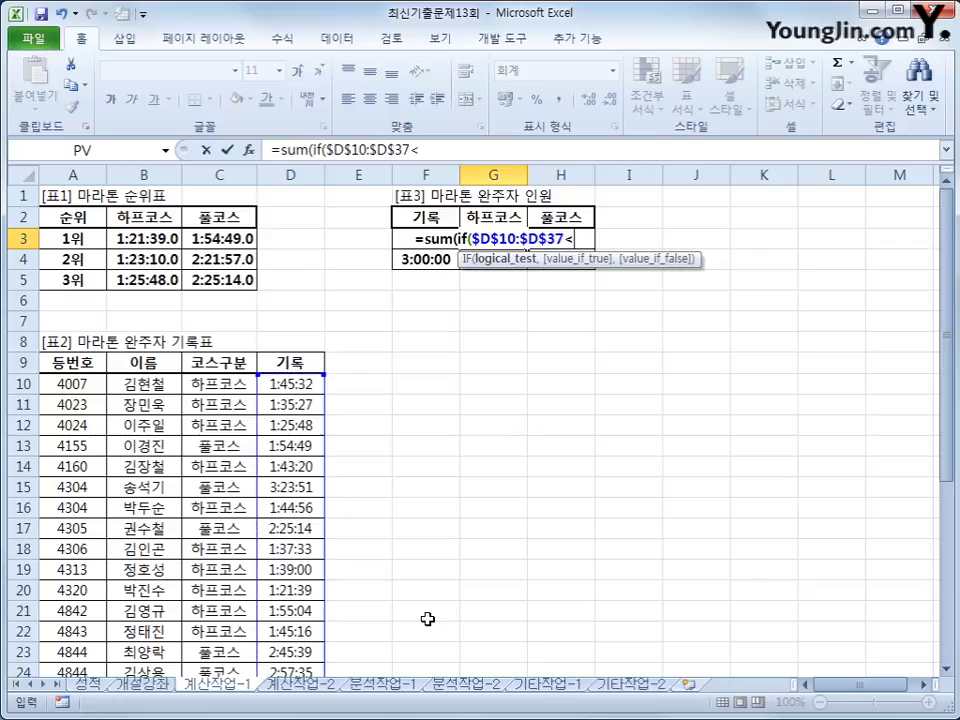
left_click(444, 245)
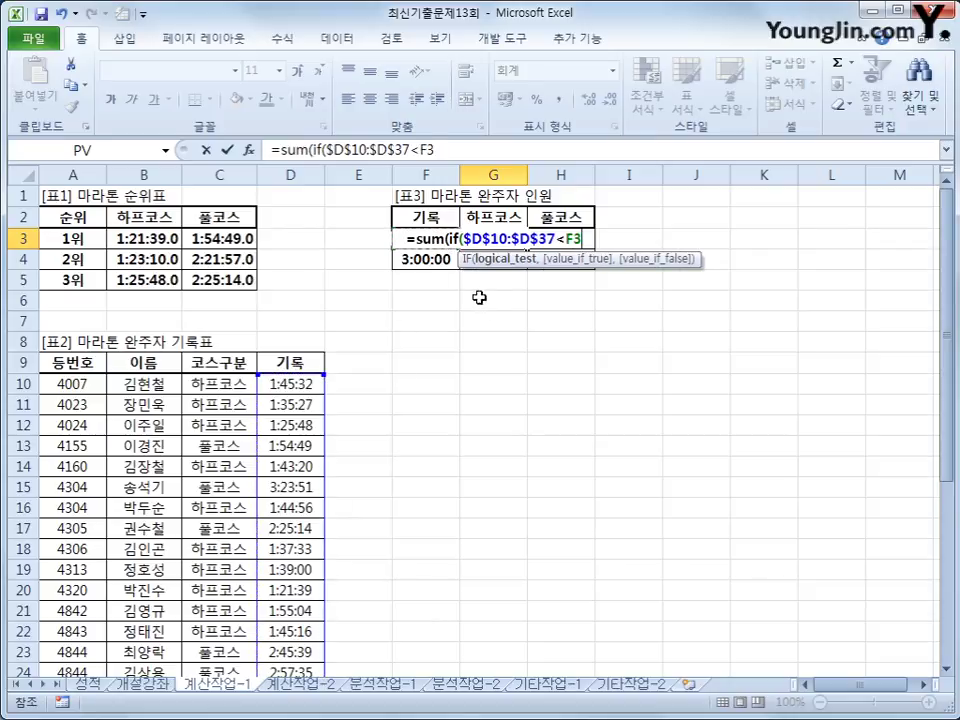
double_click(571, 239)
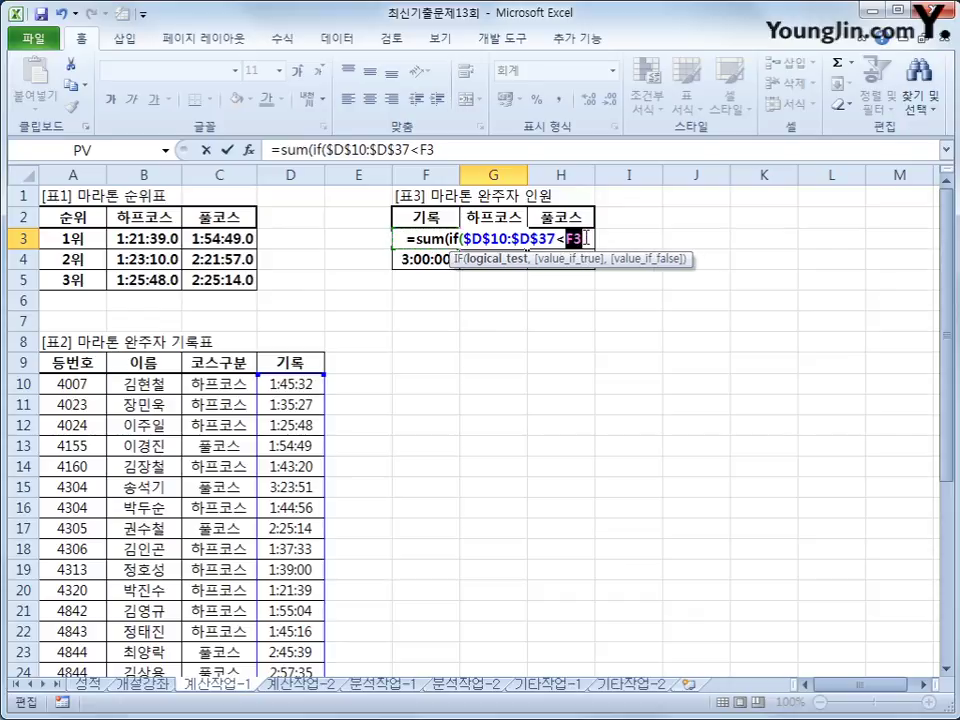
key("BackSpace")
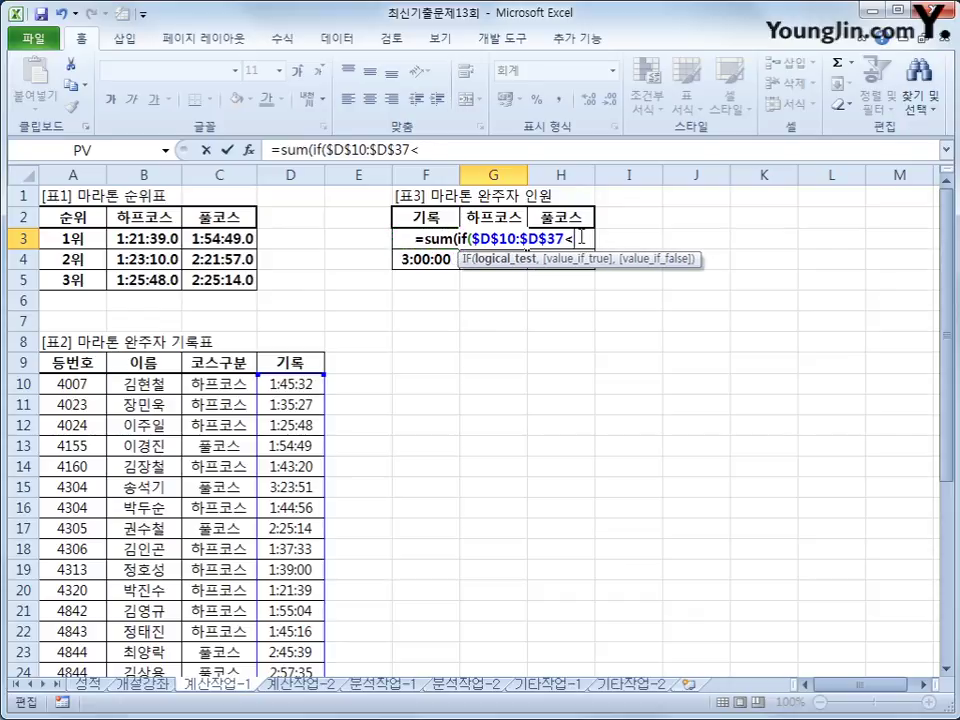
type("=")
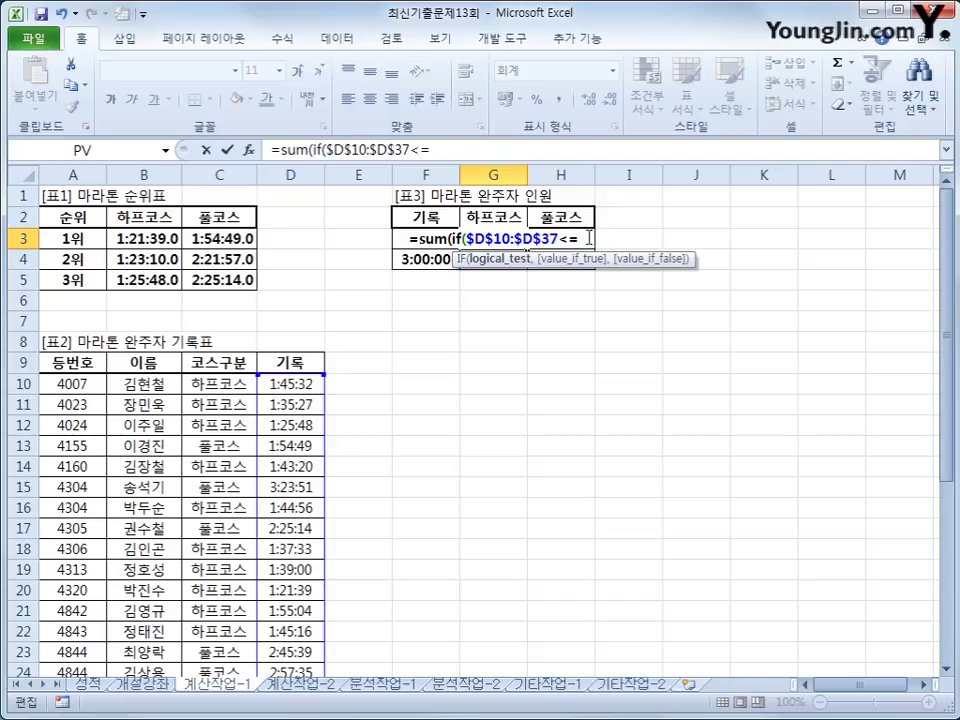
- Complete the IF condition by comparing the records with $F3, fixing only its column
left_click(442, 151)
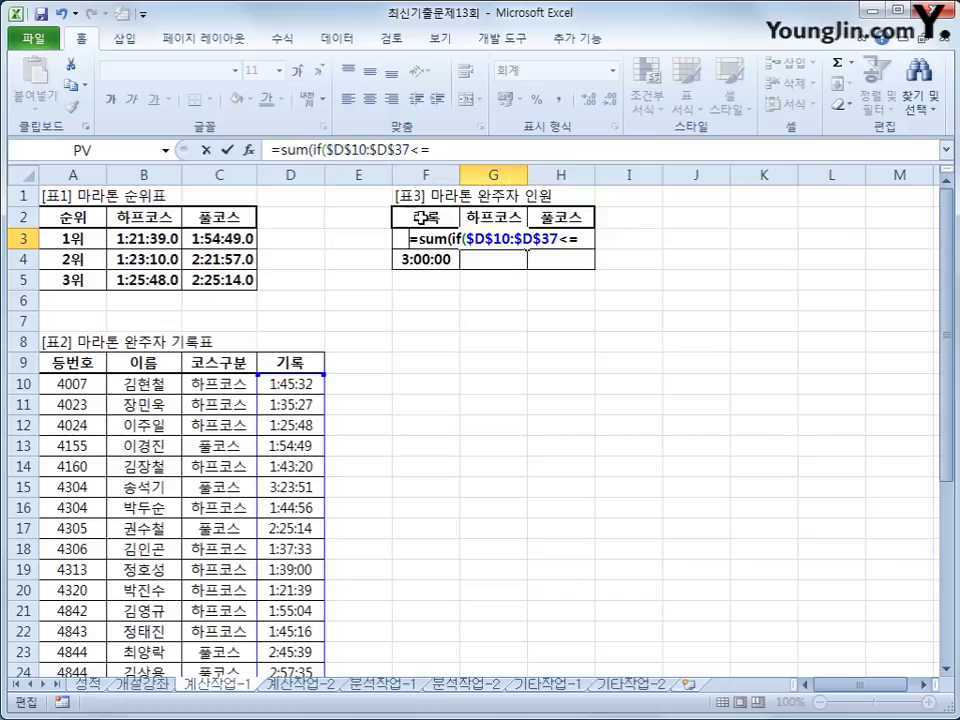
type("f")
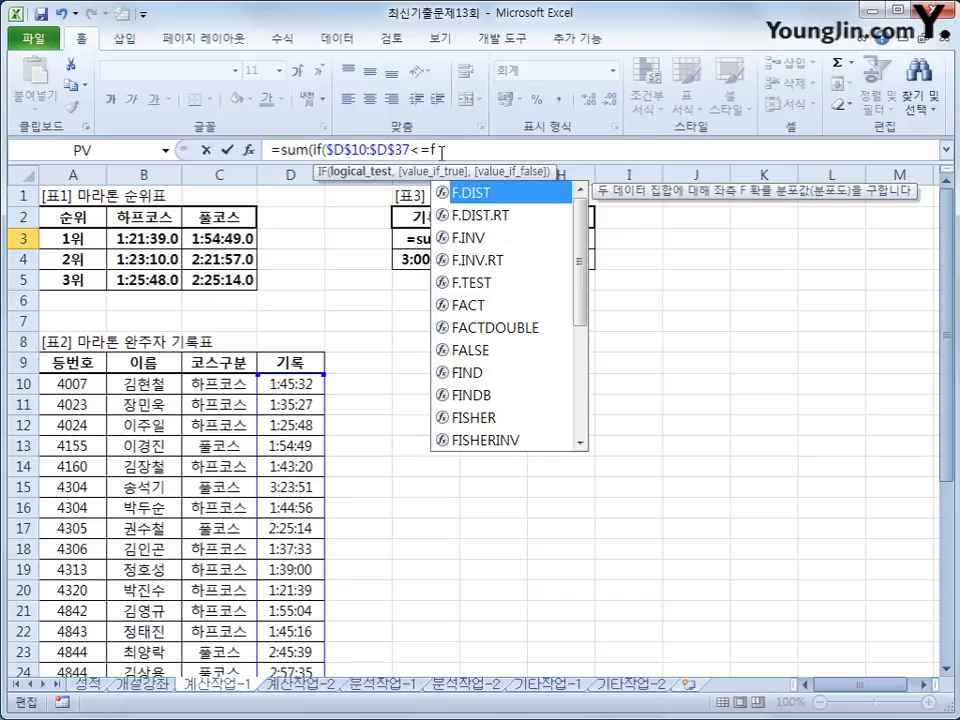
type("3")
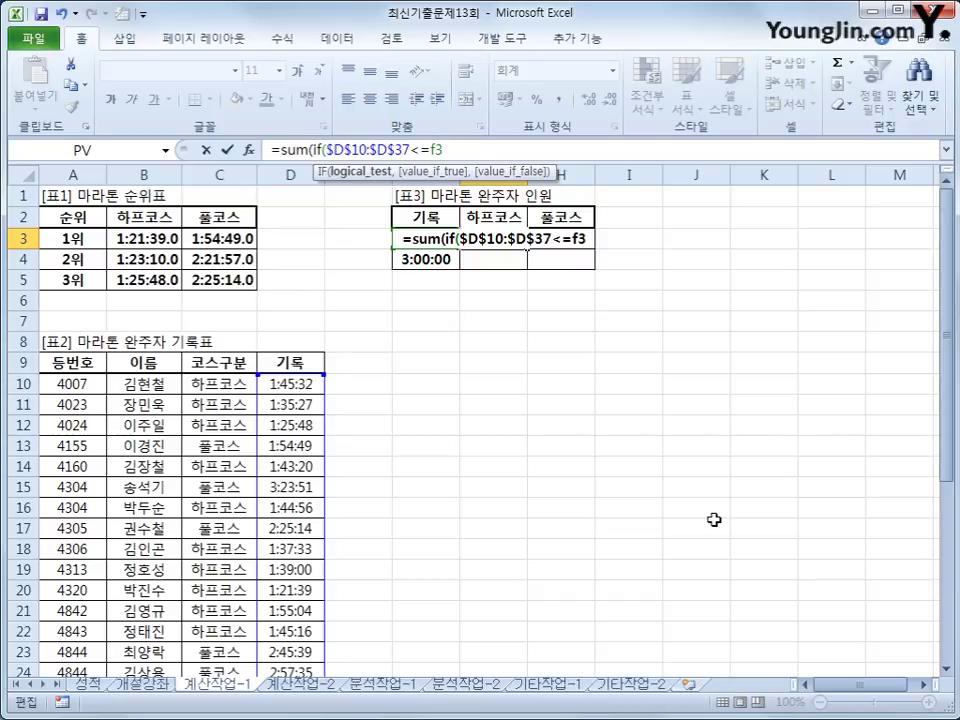
key("F4")
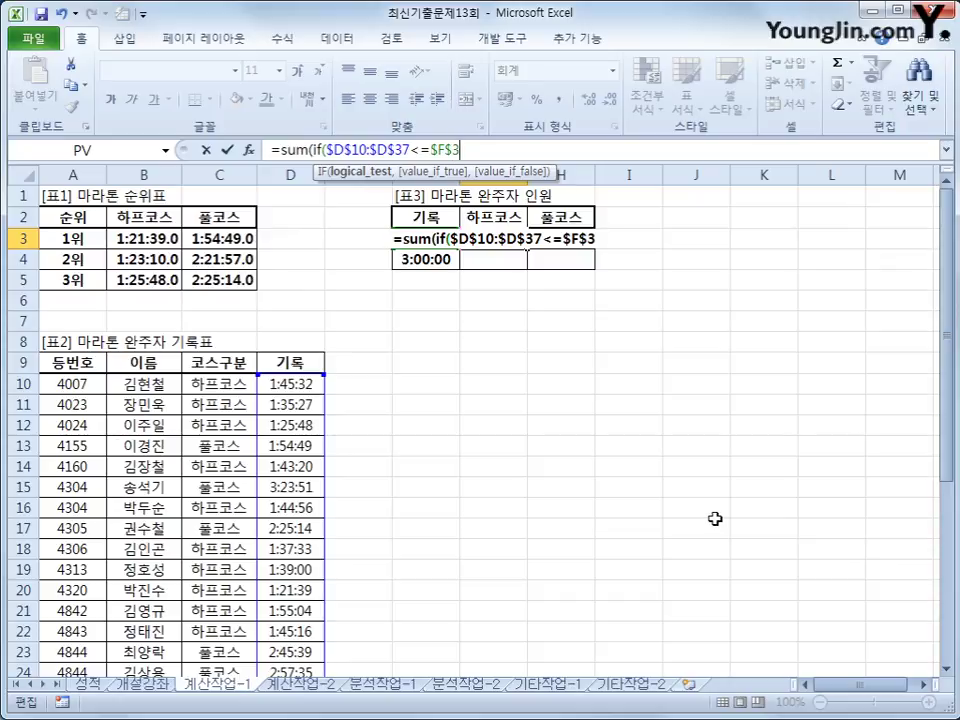
key("F4")
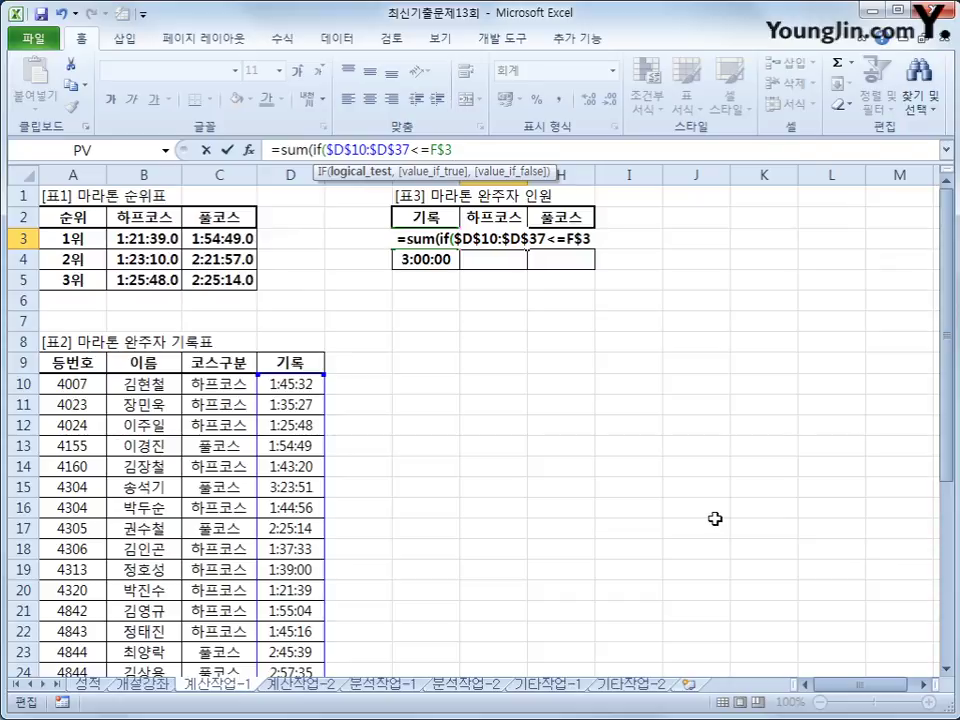
key("F4")
type(",")
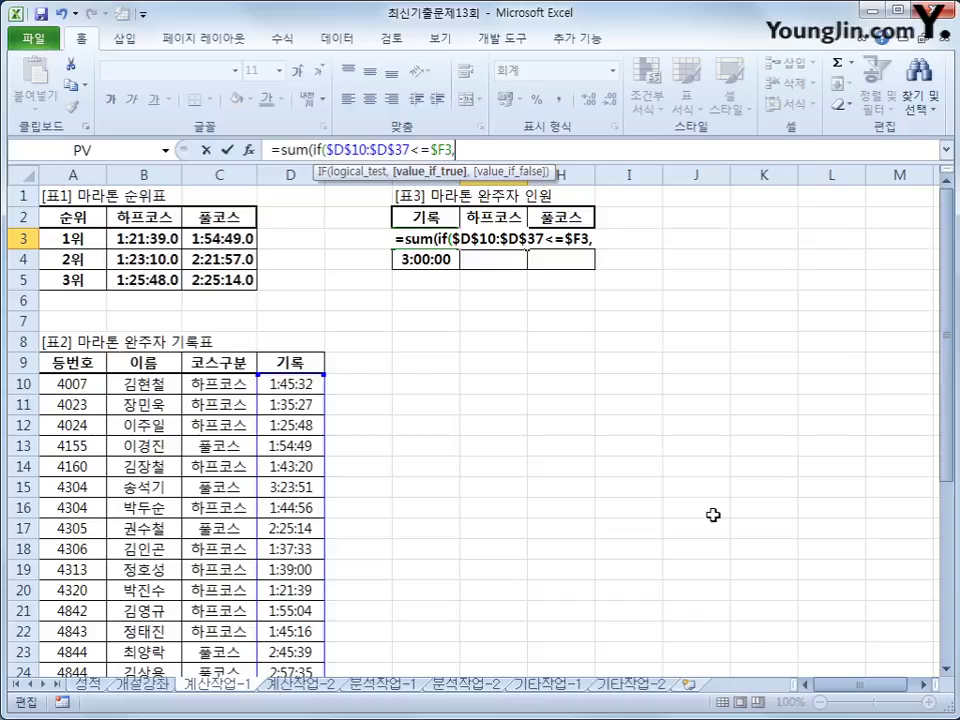
- Use 1 as the IF function's true value without a false value, and close both the IF and SUM functions
type("1")
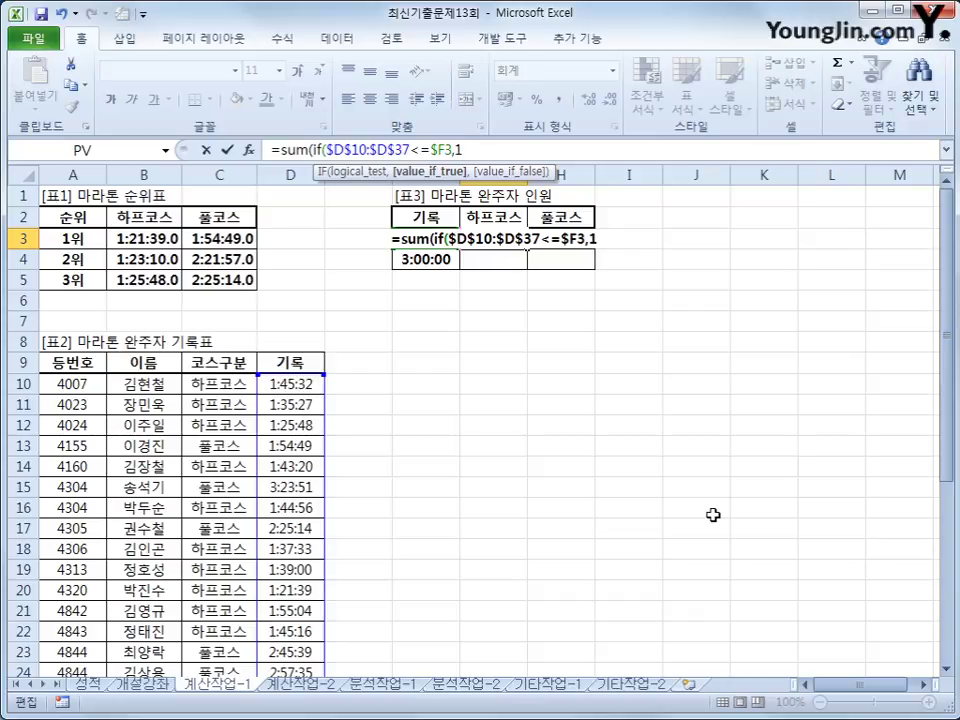
type(",0")
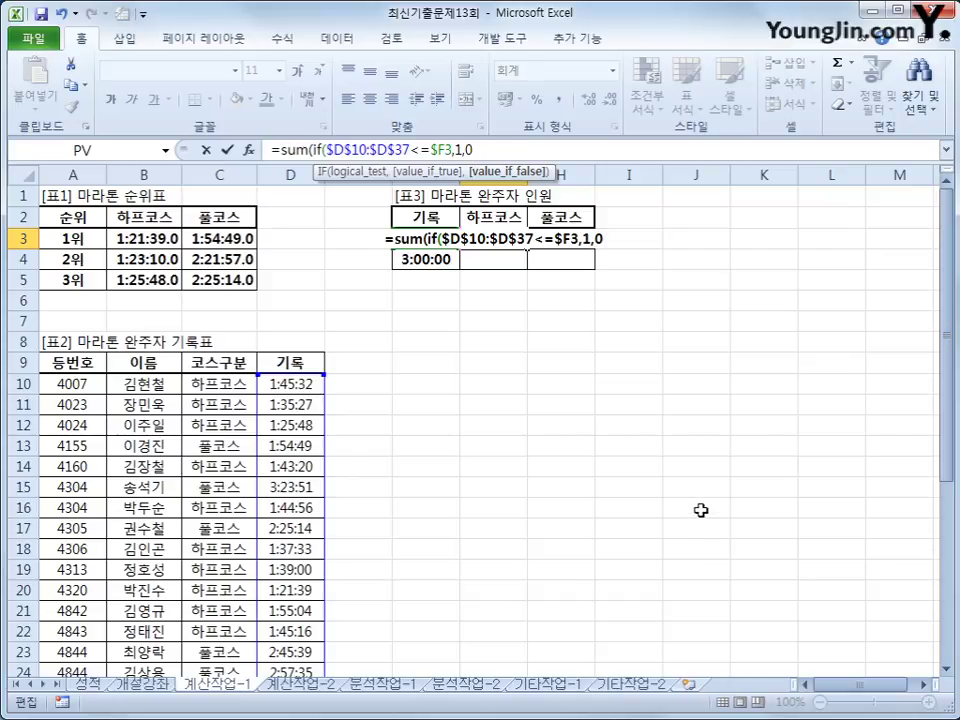
key("BackSpace")
key("BackSpace")
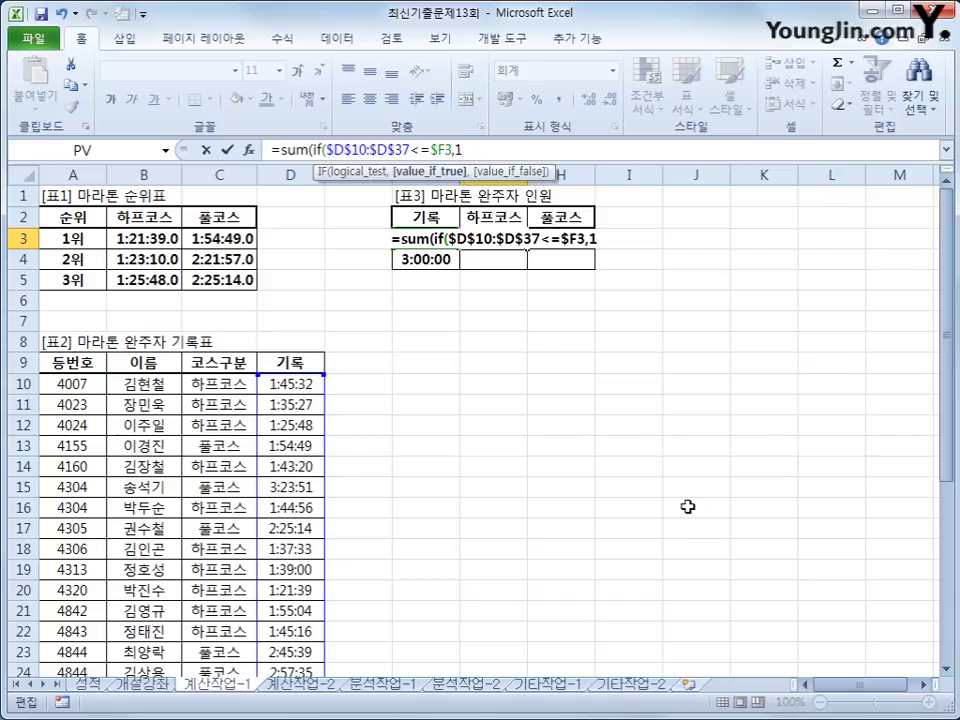
type(")")
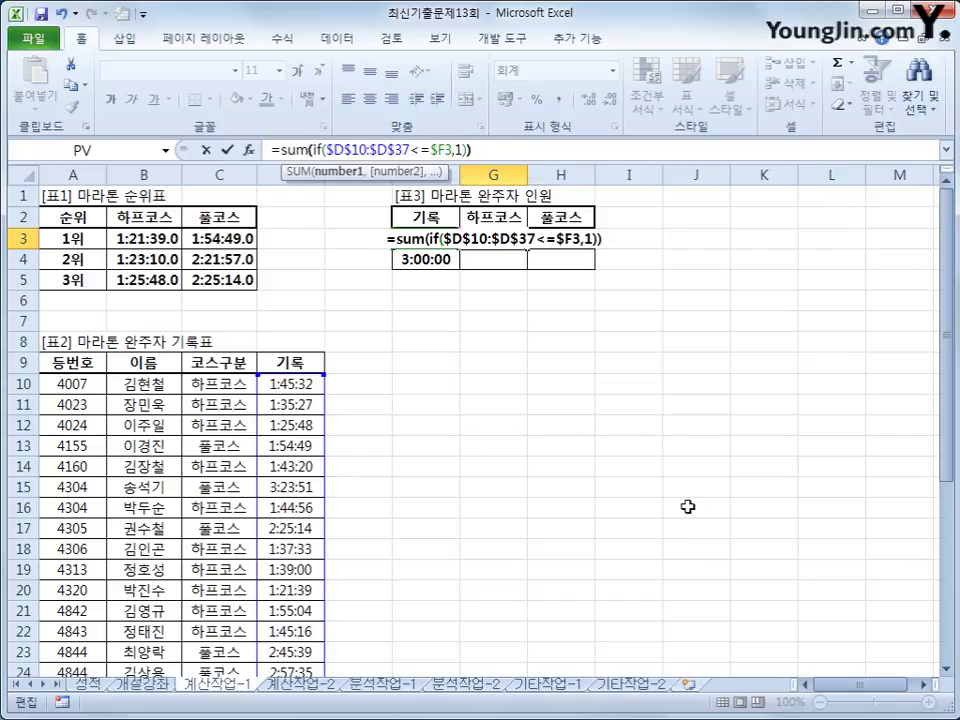
type(")")
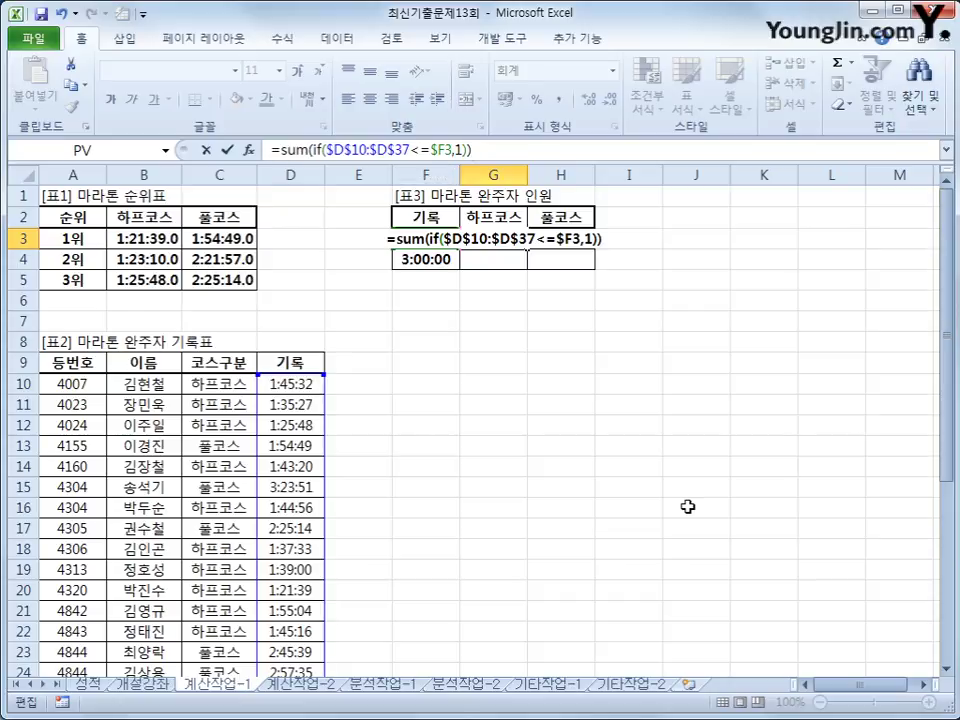
- Append &"명" to the SUM result and enter the G3 formula as an array formula
type("&\"")
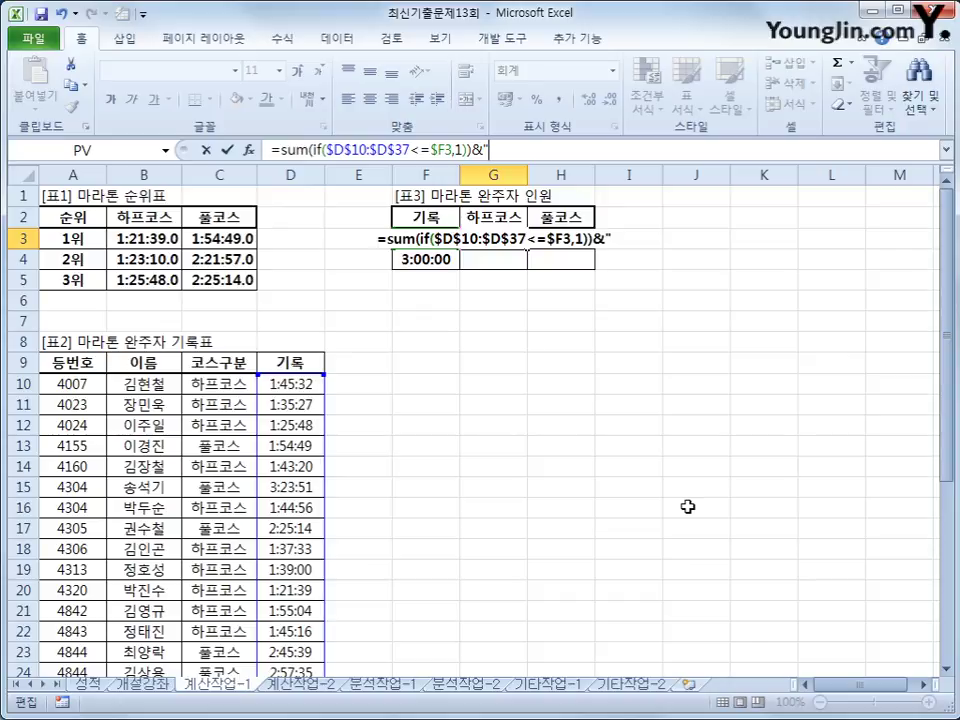
type("명")
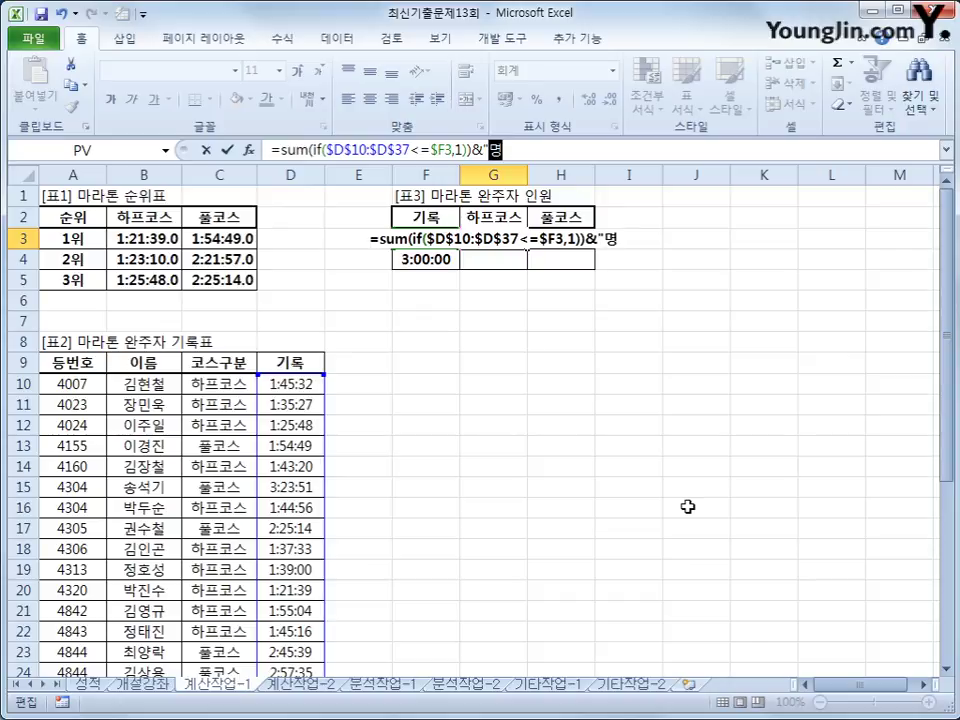
type("\"")
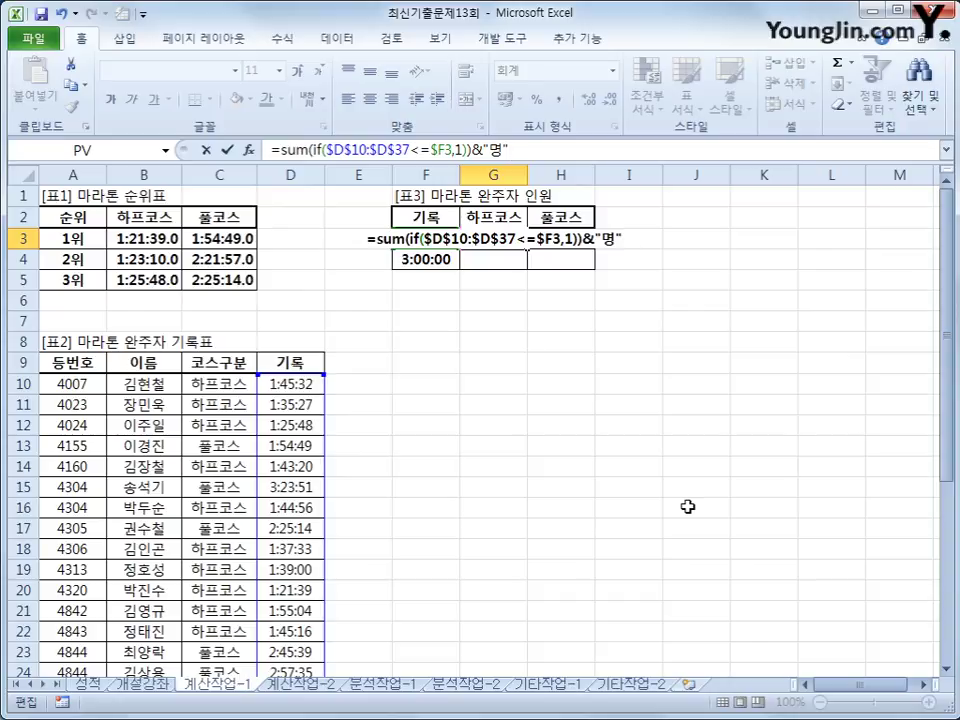
key("ctrl+shift+Return")
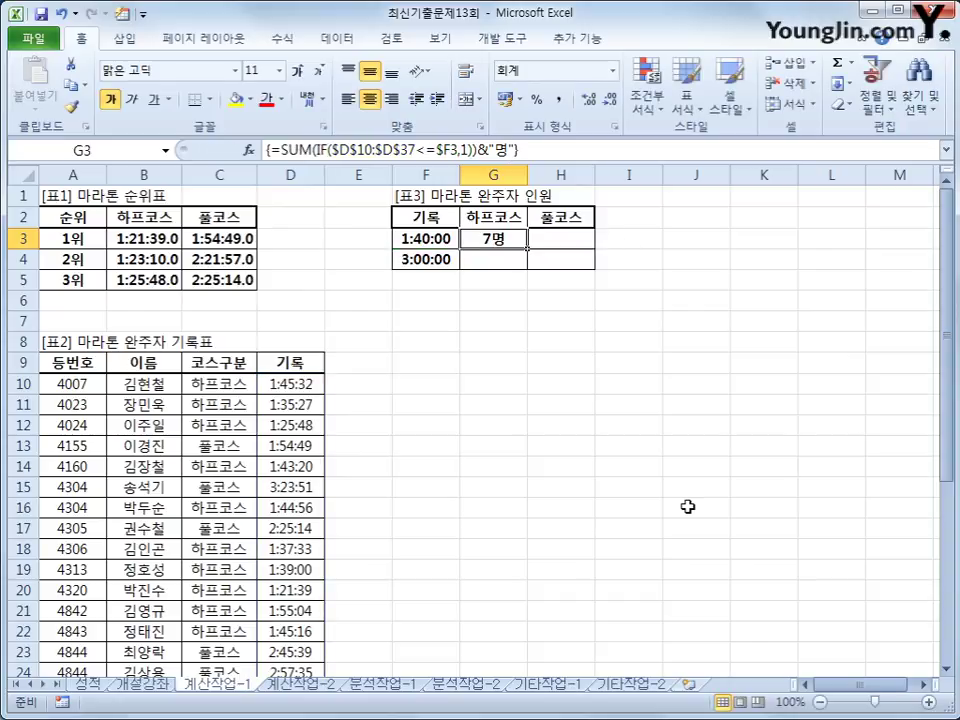
- Fill the G3 array formula across G3:H4 and review the formulas in the filled cells
left_click_drag(527, 249, 612, 258)
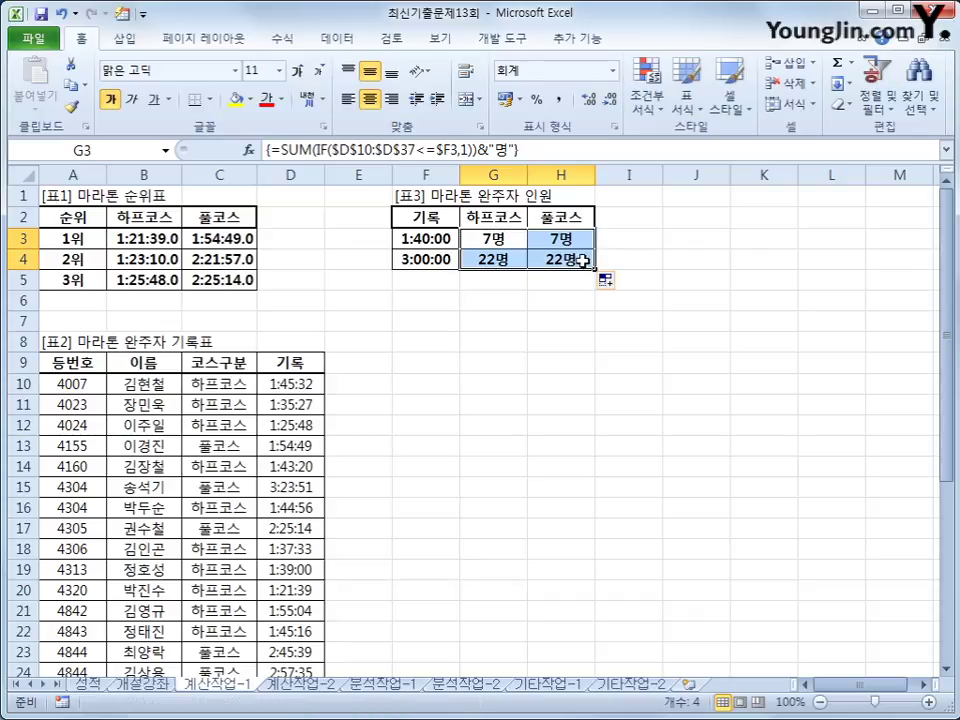
left_click(573, 259)
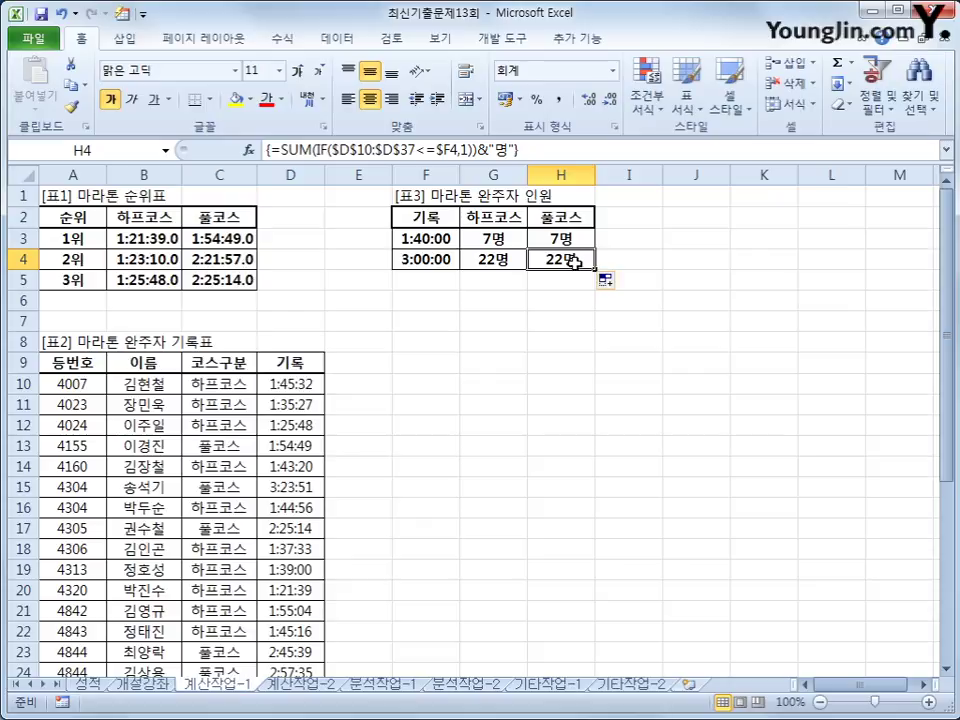
left_click(577, 237)
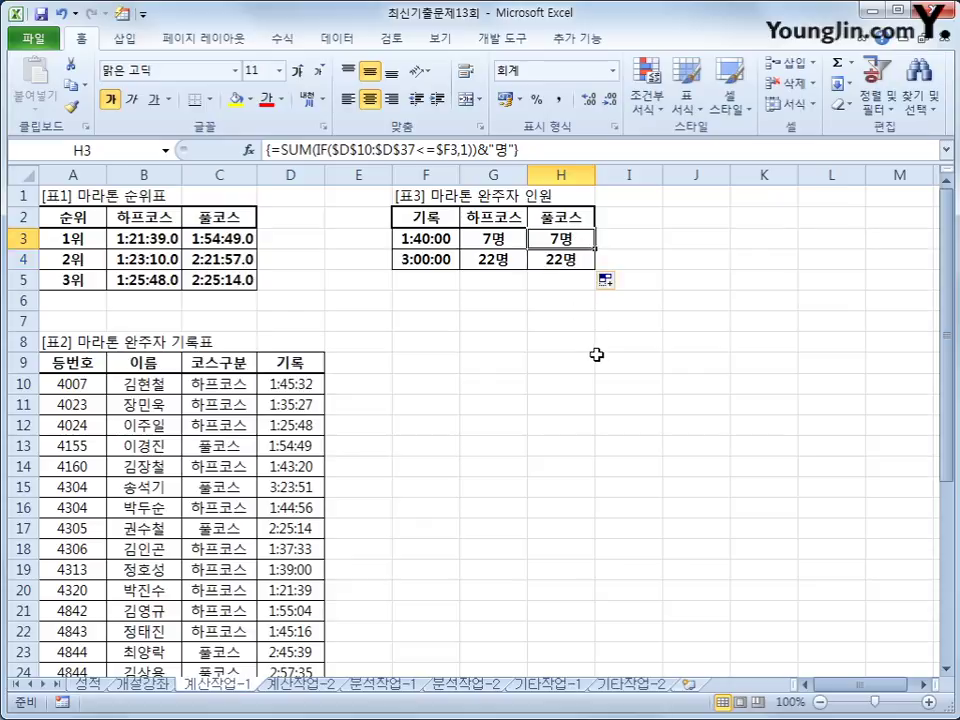
left_click(500, 240)
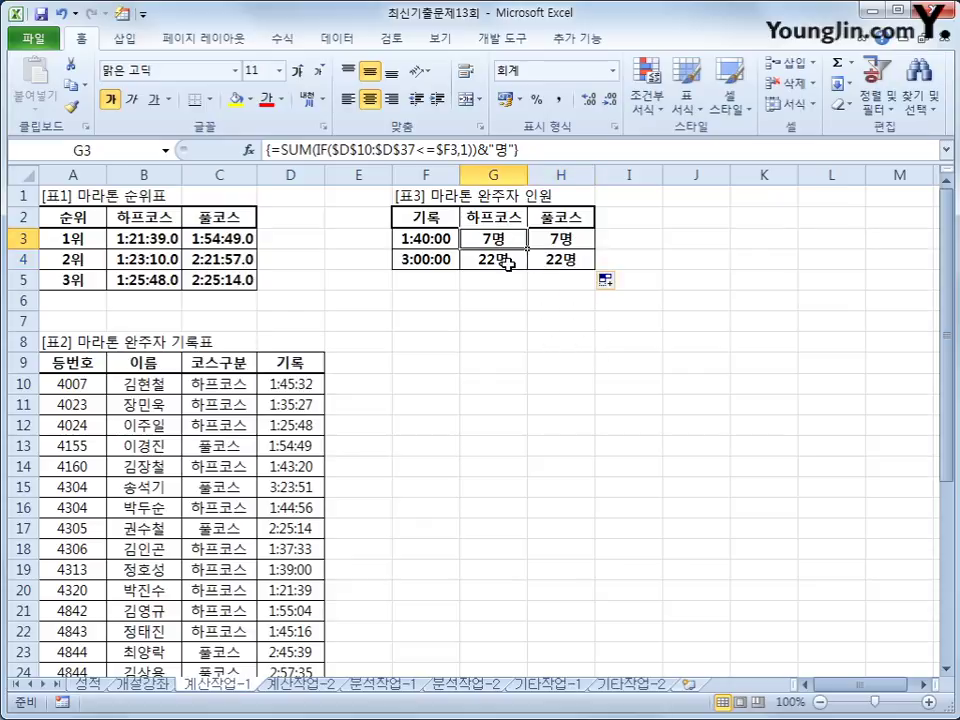
left_click(545, 238)
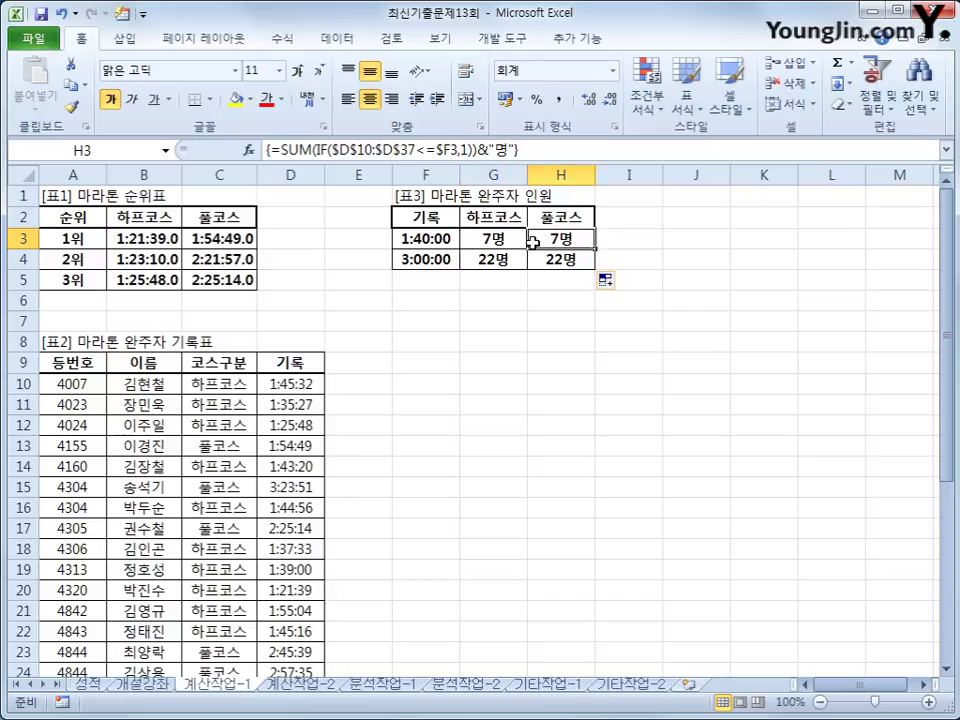
left_click(495, 240)
left_click(419, 149)
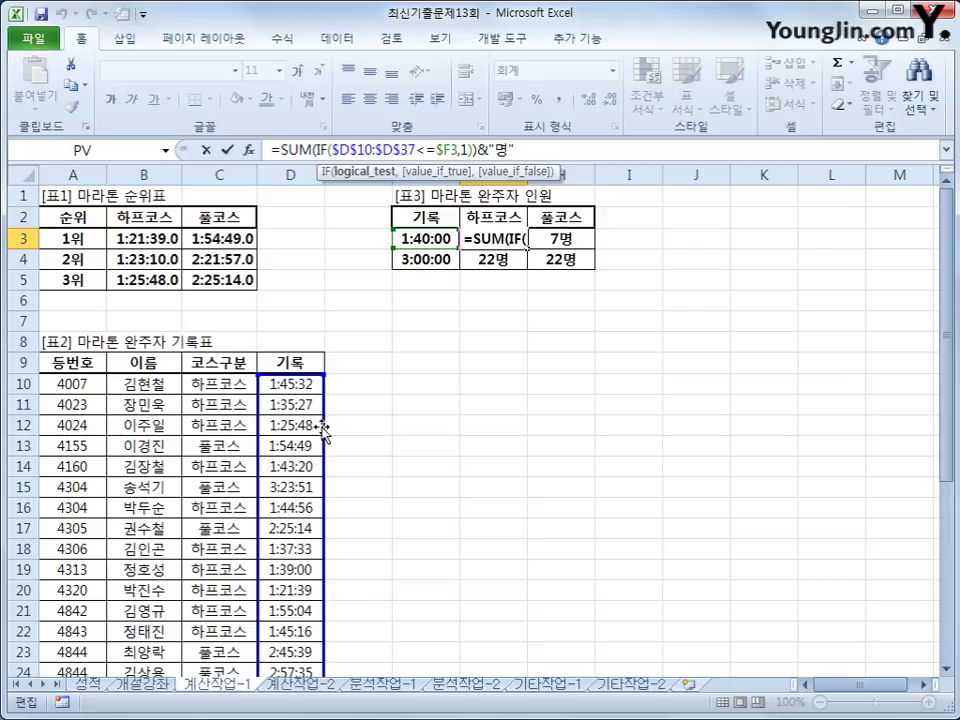
key("ctrl+shift+Return")
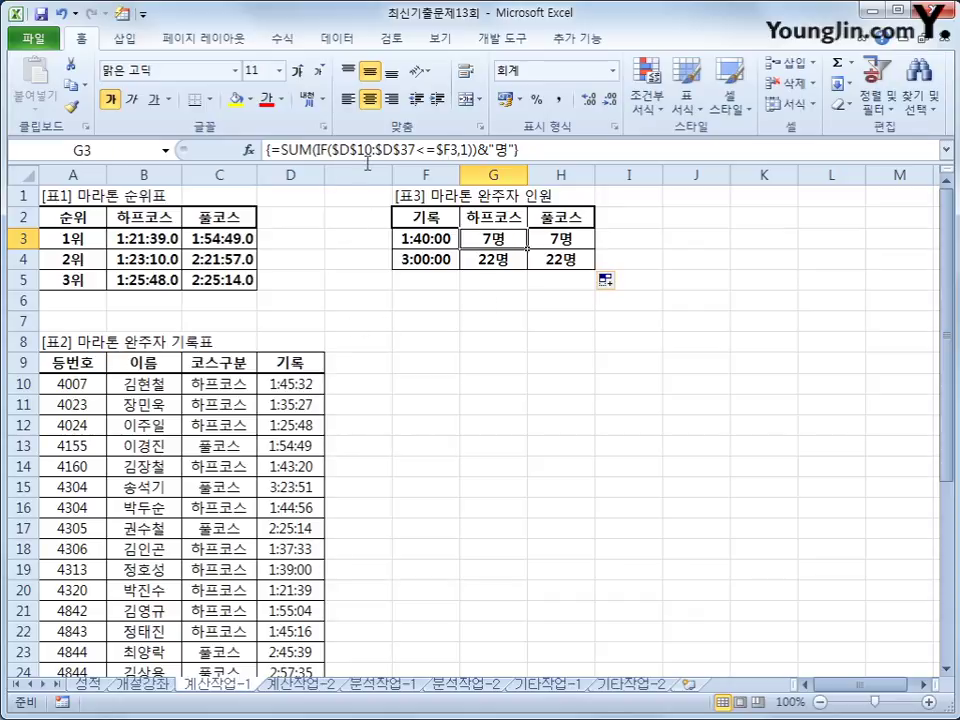
- Enclose the $D$10:$D$37<=$F3 condition in G3's formula in parentheses and append a multiplication sign for a second condition
key("F2")
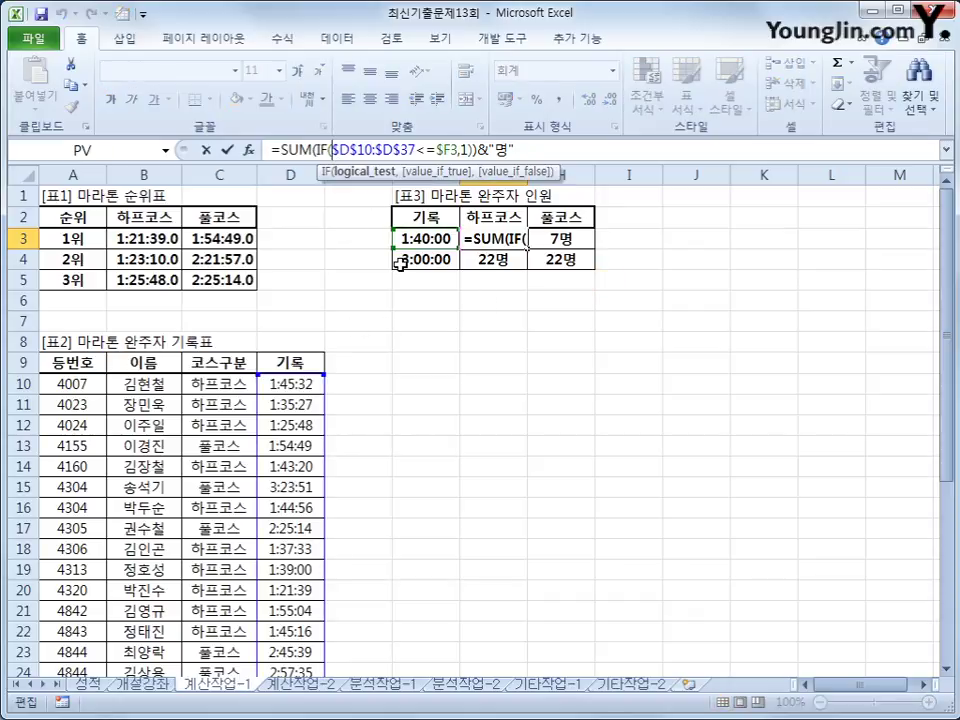
type("(")
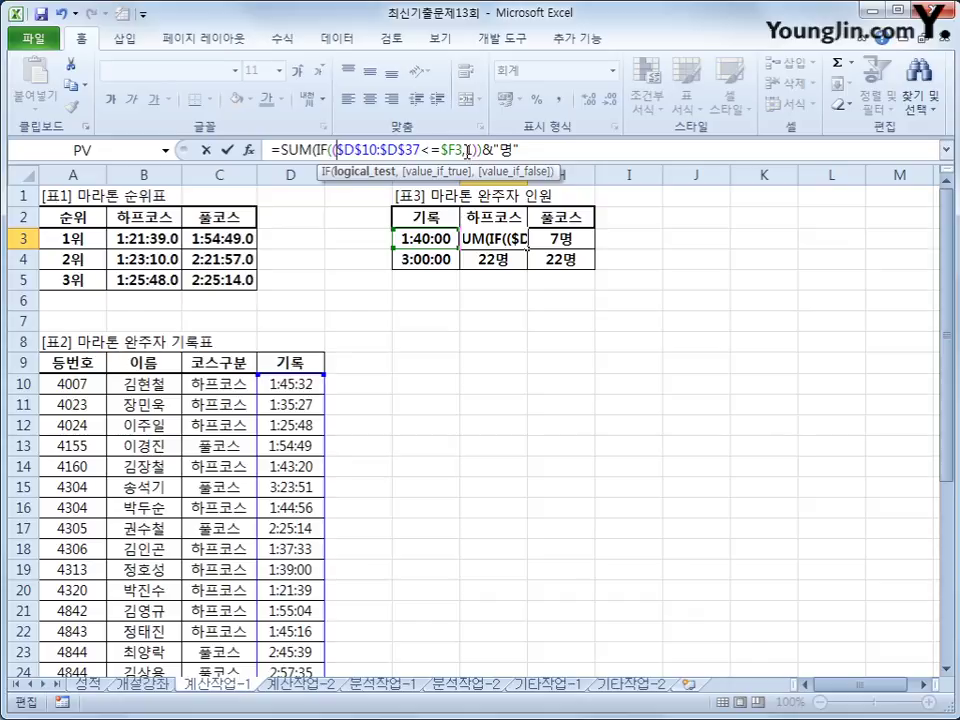
key("Right")
key("Right")
key("Right")
key("Right")
key("Right")
key("Right")
key("Right")
key("Right")
key("Right")
key("Right")
key("Right")
key("Right")
key("Right")
key("Right")
key("Right")
key("Right")
type(")*")
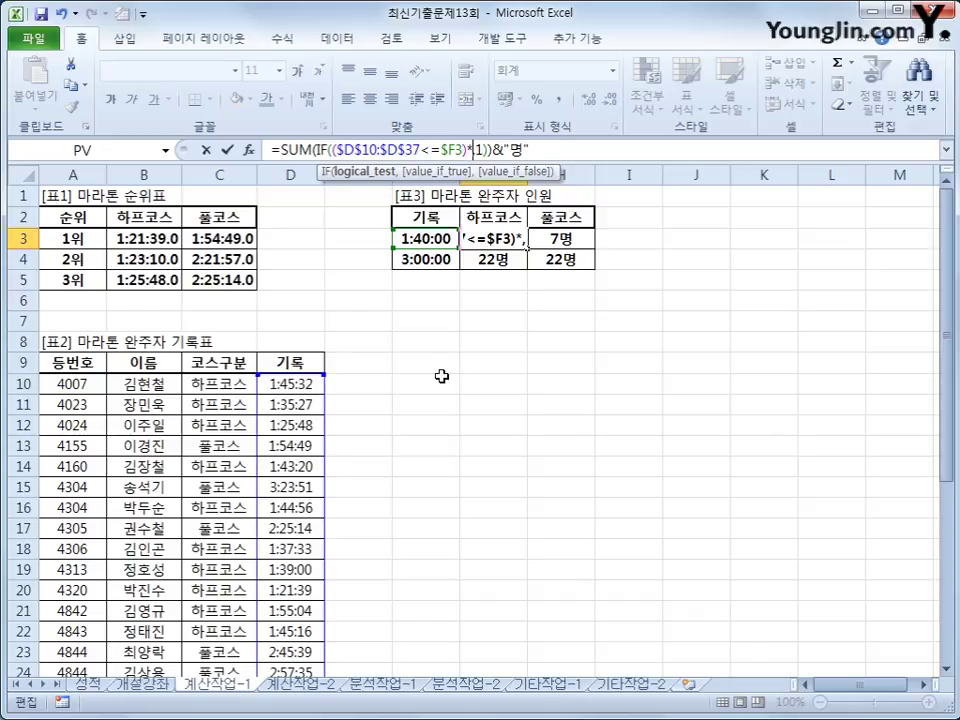
- Add the second condition ($C$10:$C$37=G$2), matching the course column to the header with only its row fixed
type("(")
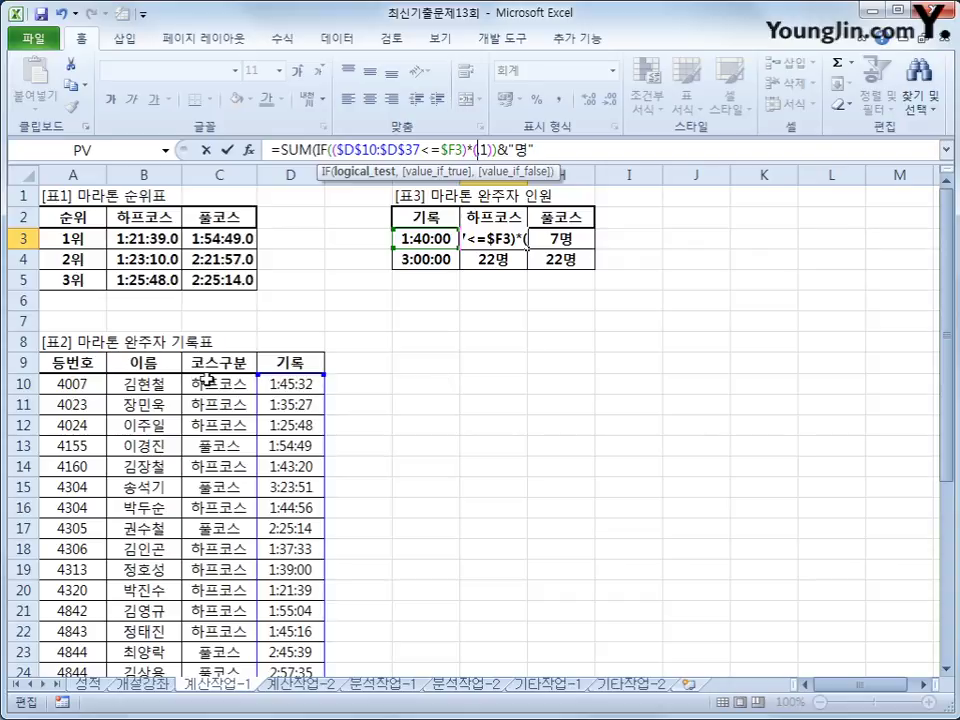
left_click_drag(205, 378, 240, 653)
key("F4")
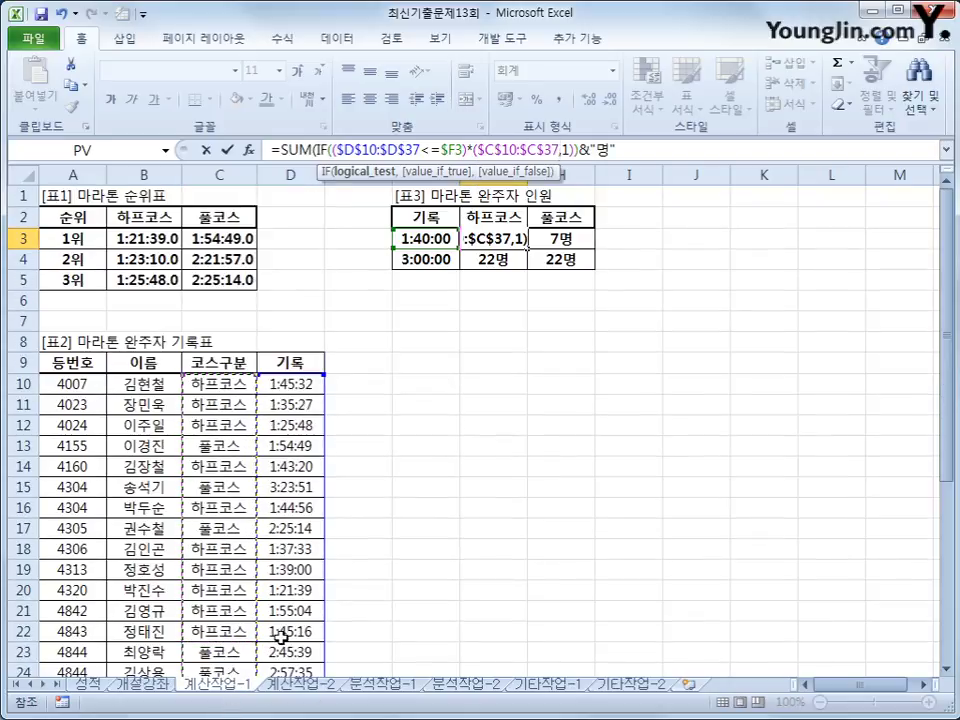
type("=")
left_click(490, 216)
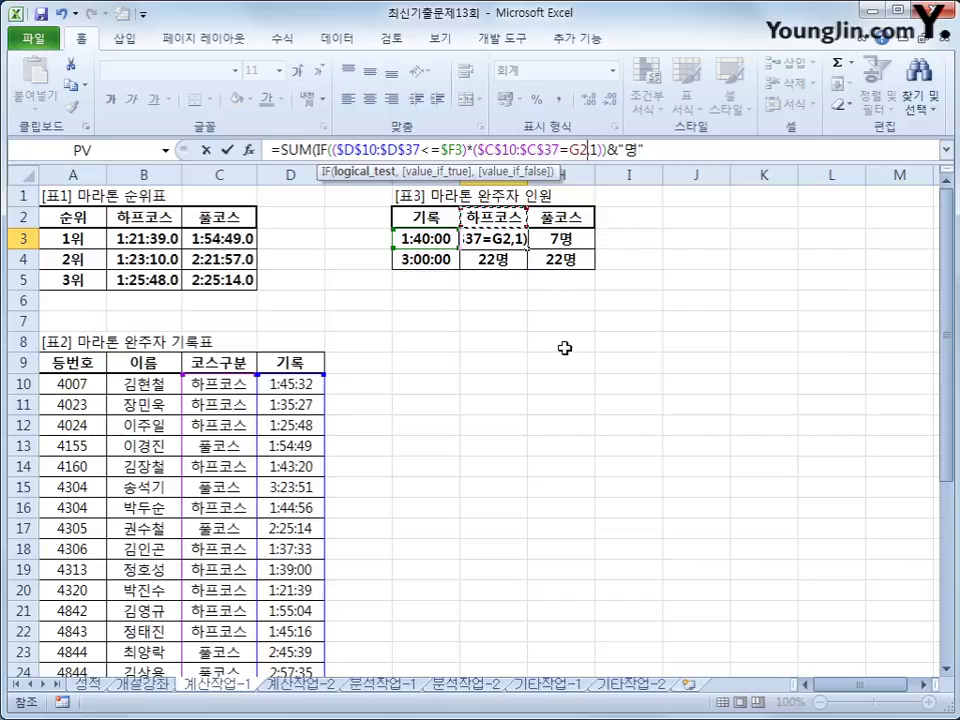
key("F4")
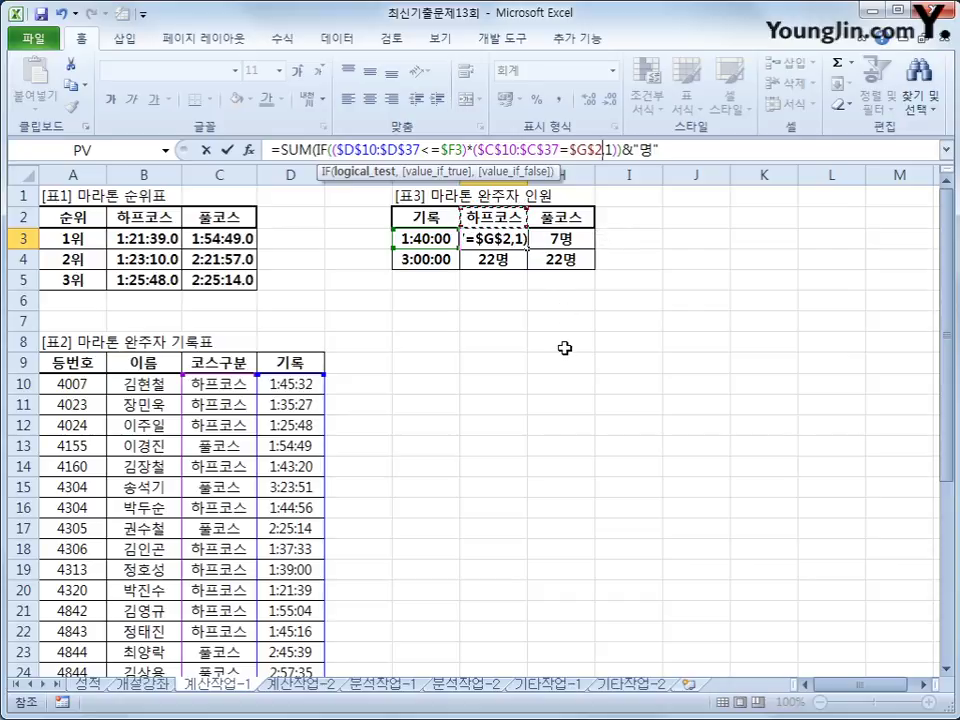
key("F4")
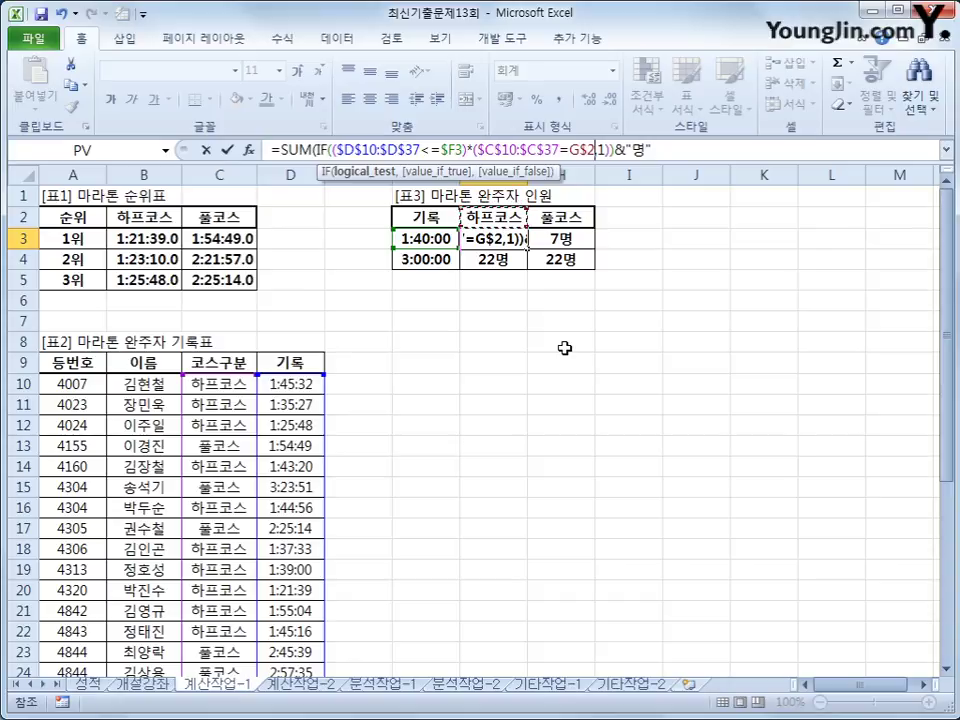
type(")")
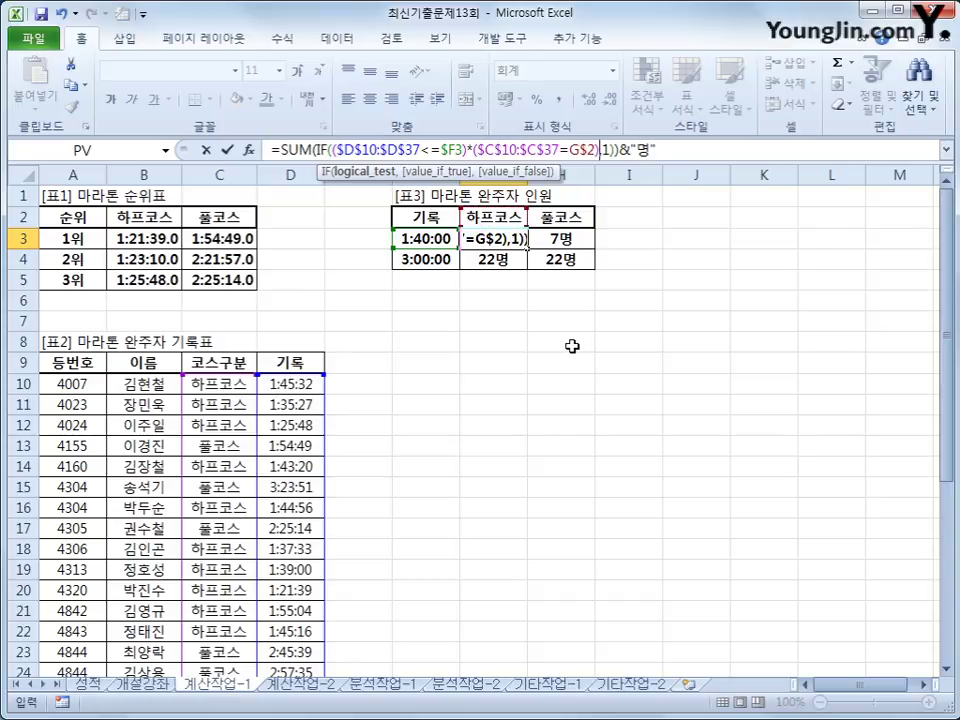
- Enter G3 as an array formula, fill it across G3:H4, and check the counts against the record table
key("ctrl+shift+Return")
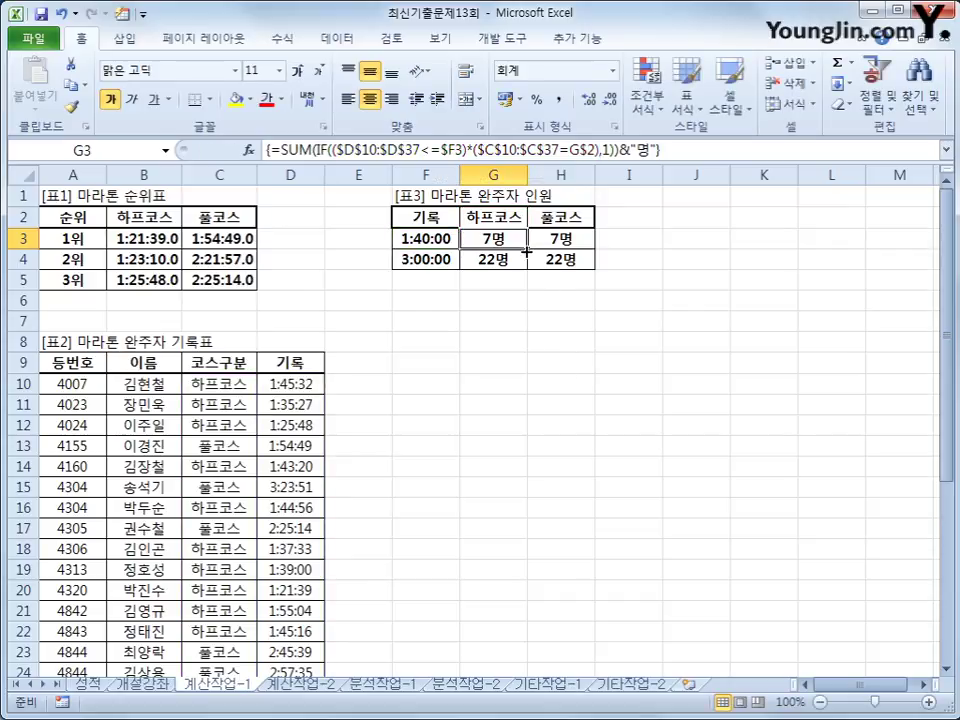
left_click_drag(526, 252, 588, 267)
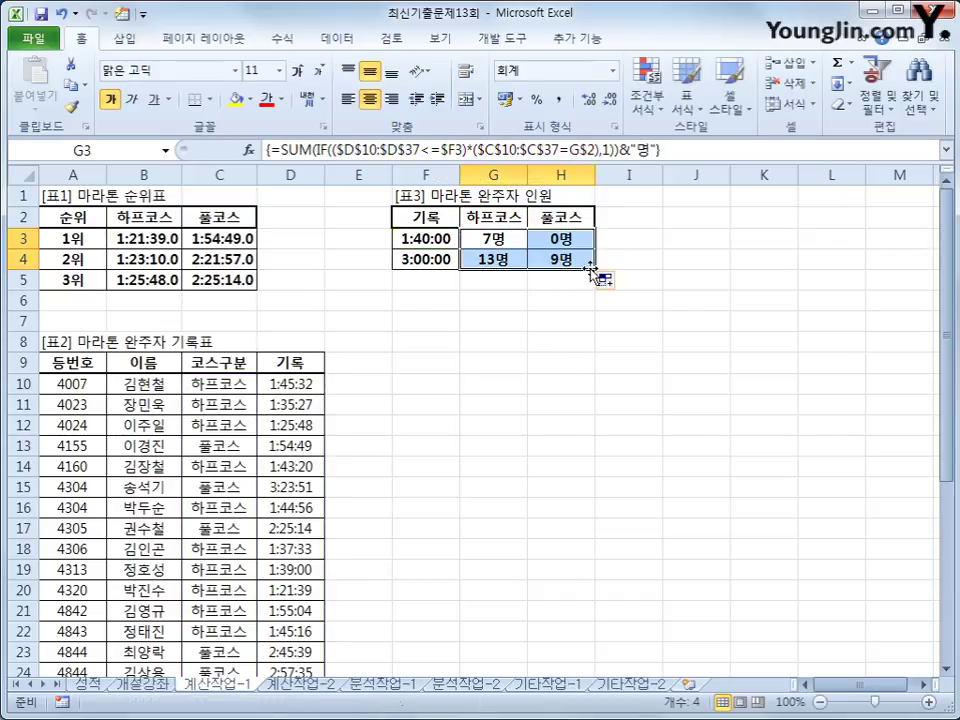
left_click(493, 217)
left_click(493, 239)
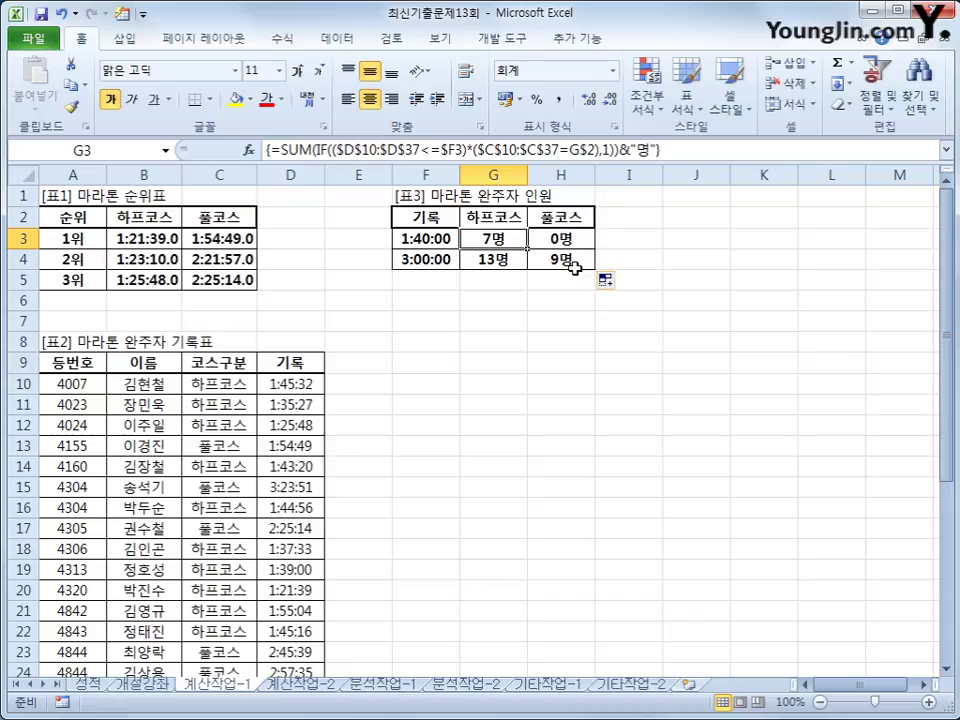
scroll(546, 328, "down", 4)
scroll(508, 440, "down", 3)
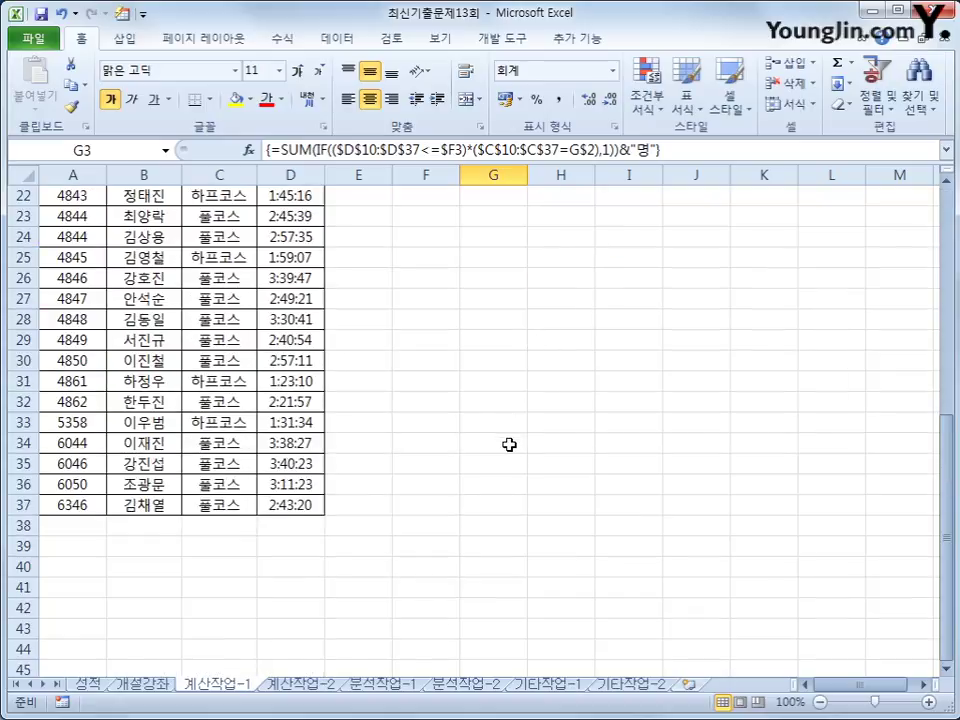
scroll(500, 438, "up", 7)
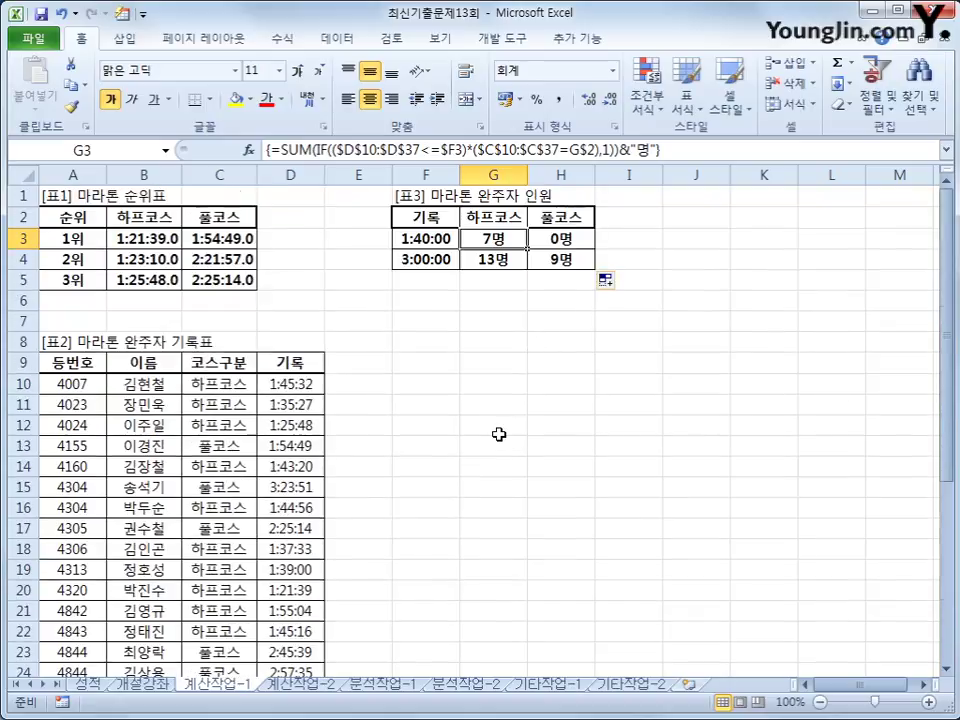
- On the 계산작업-2 sheet, enter =MID(B3,5,2) in C3 to extract the department code from the student number
left_click(322, 687)
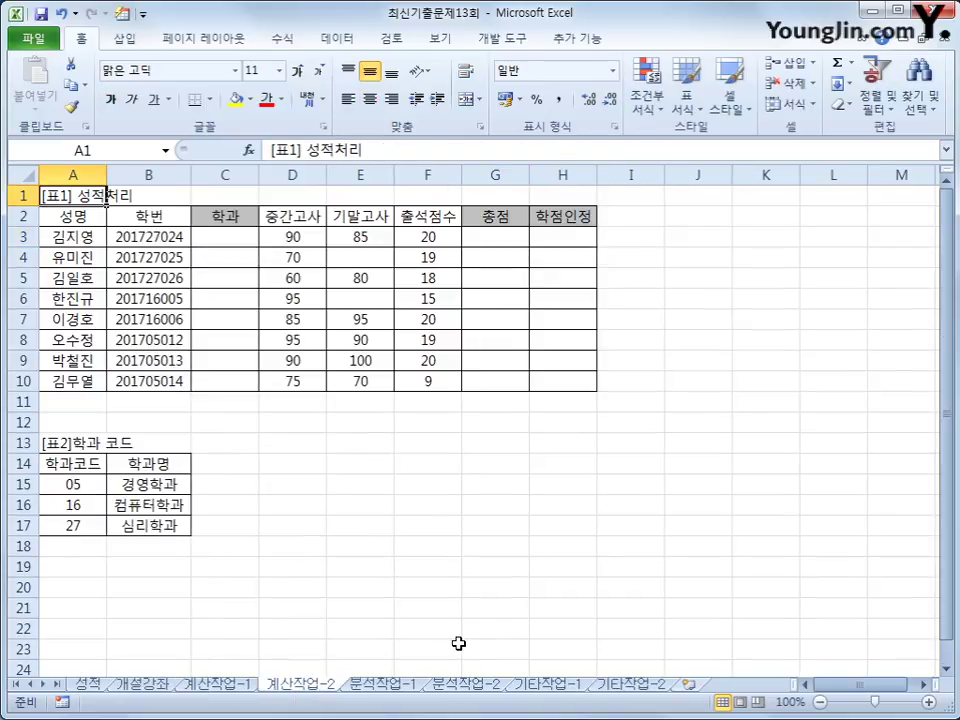
left_click(218, 238)
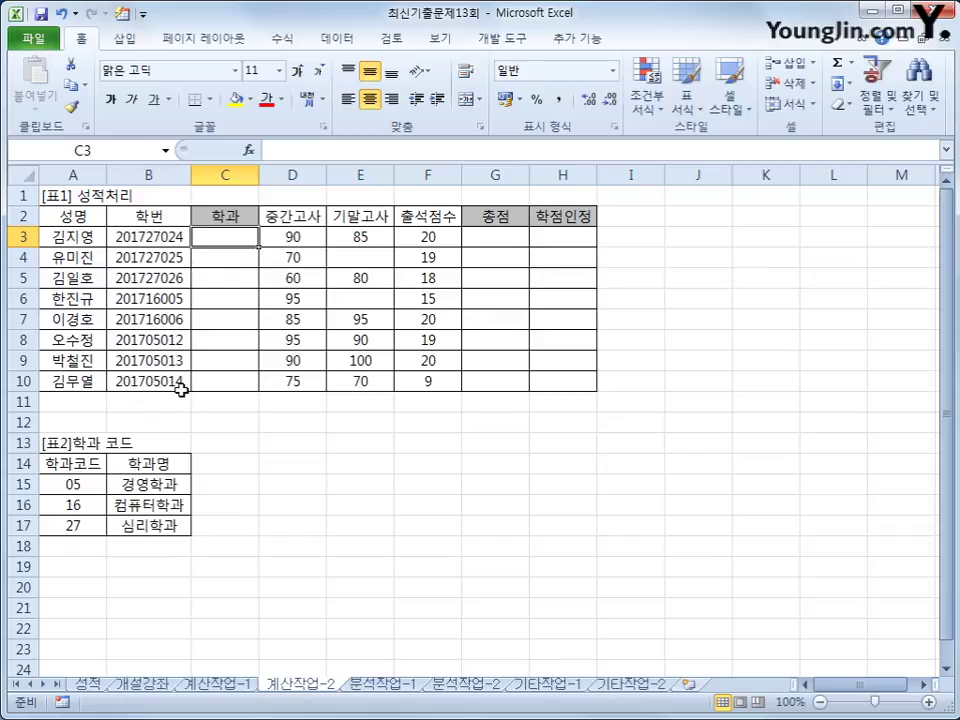
type("=ㅡㅑ")
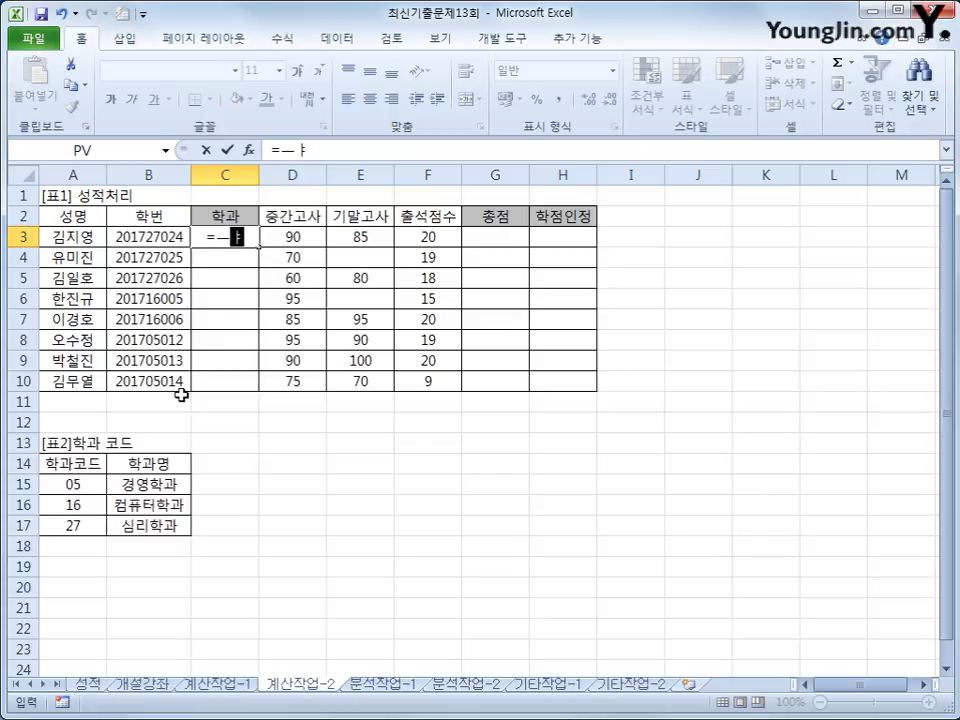
key("BackSpace")
key("BackSpace")
key("Hangul")
type("mid(")
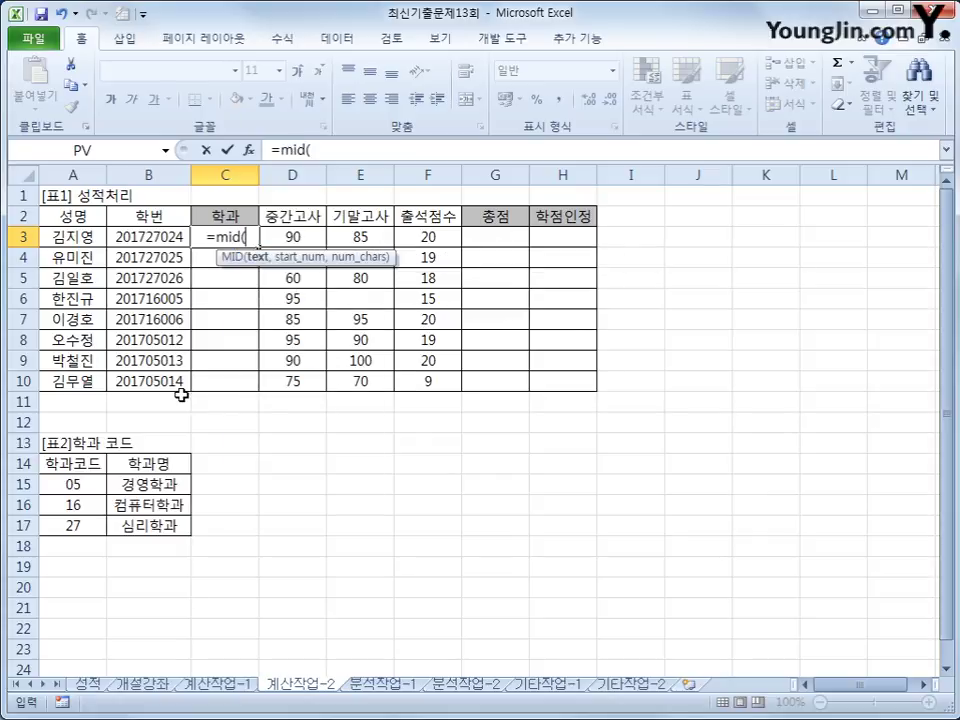
type("B3,")
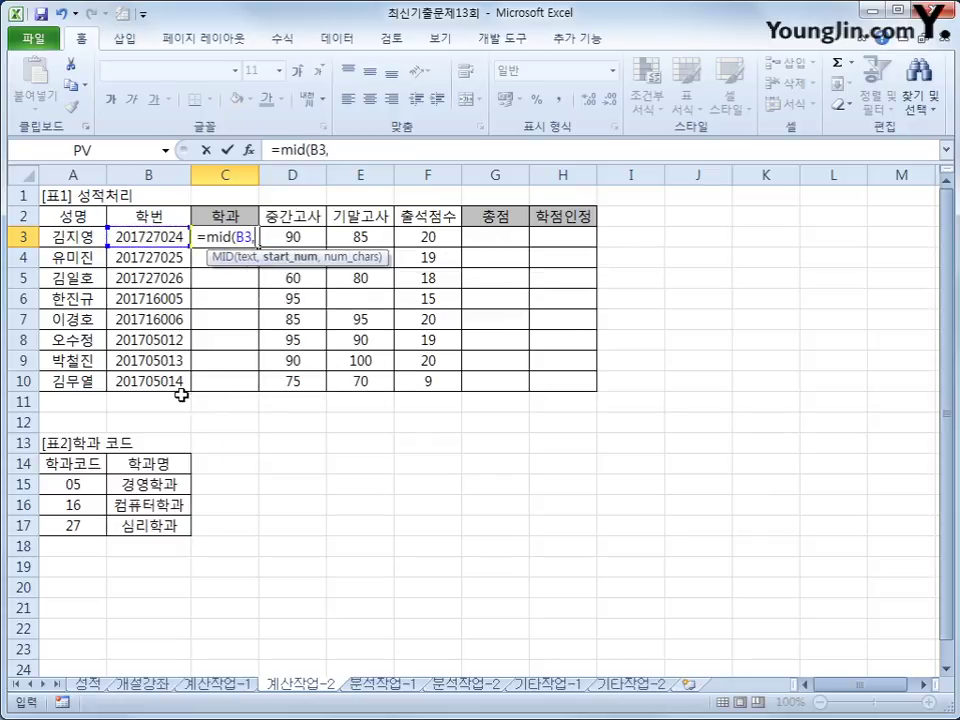
type("5,2)")
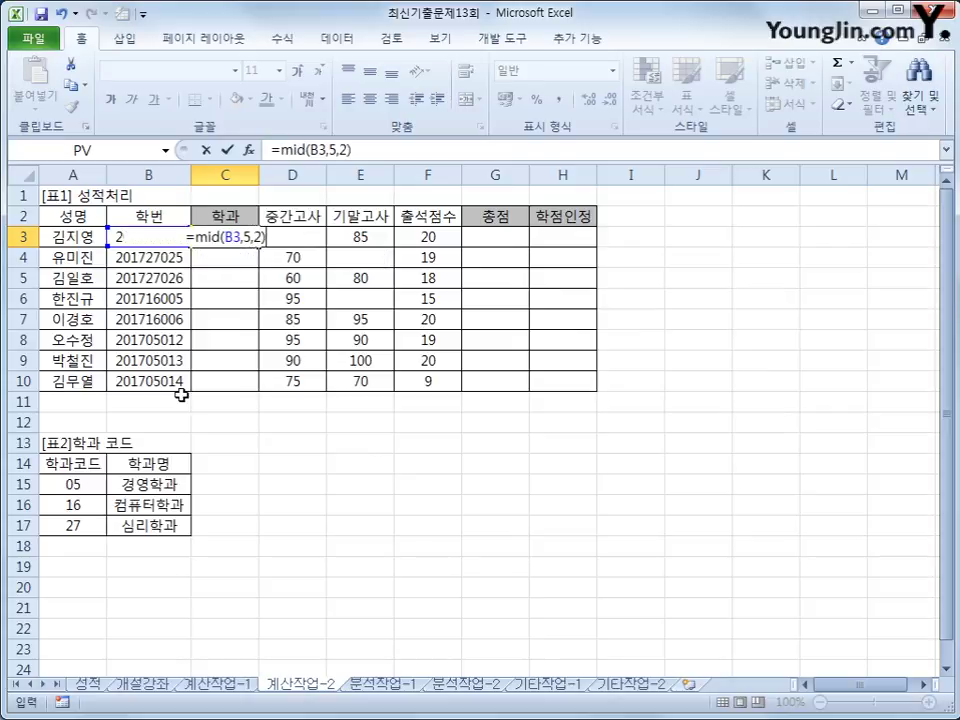
key("Return")
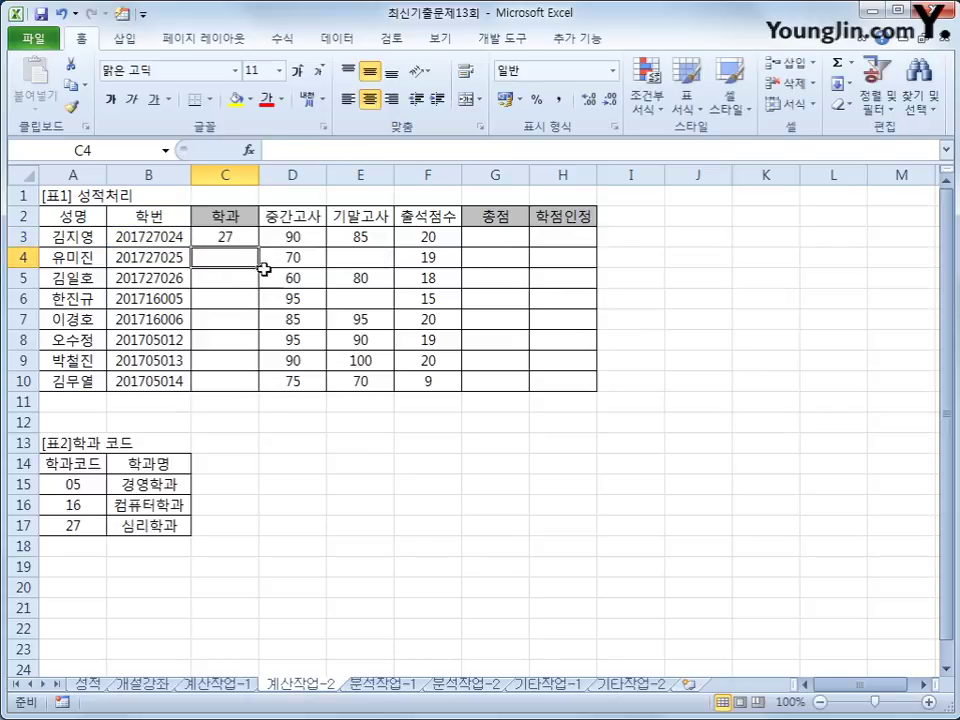
- Fill the MID formula from C3 down to C10 and compare the extracted codes with the department code table A15:B17
left_click(225, 237)
left_click_drag(258, 247, 252, 385)
left_click(243, 298)
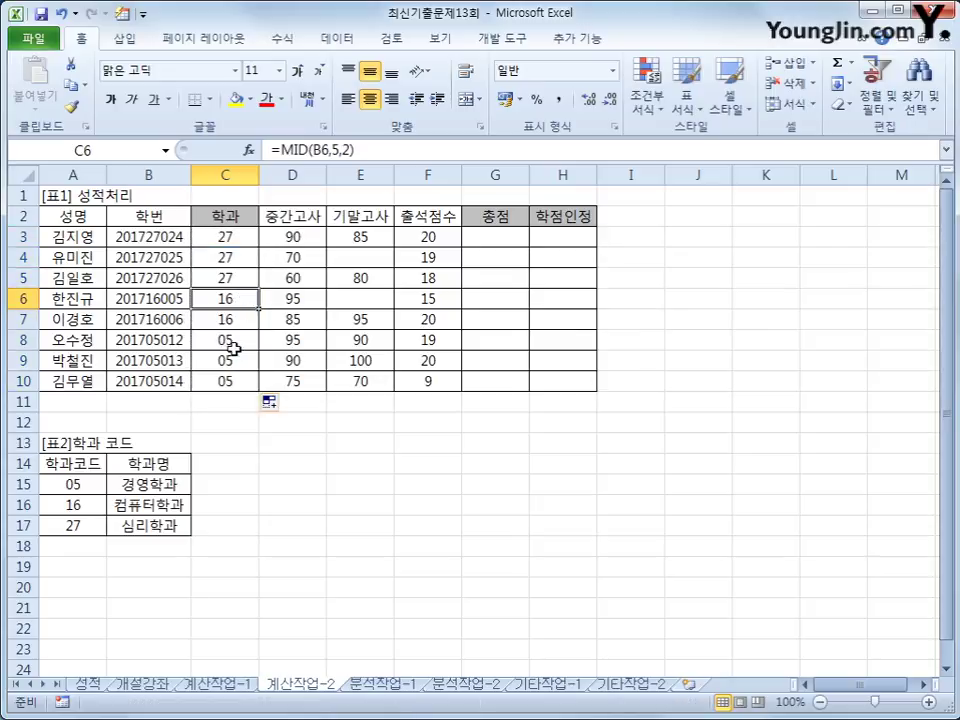
left_click(235, 342)
left_click(217, 245)
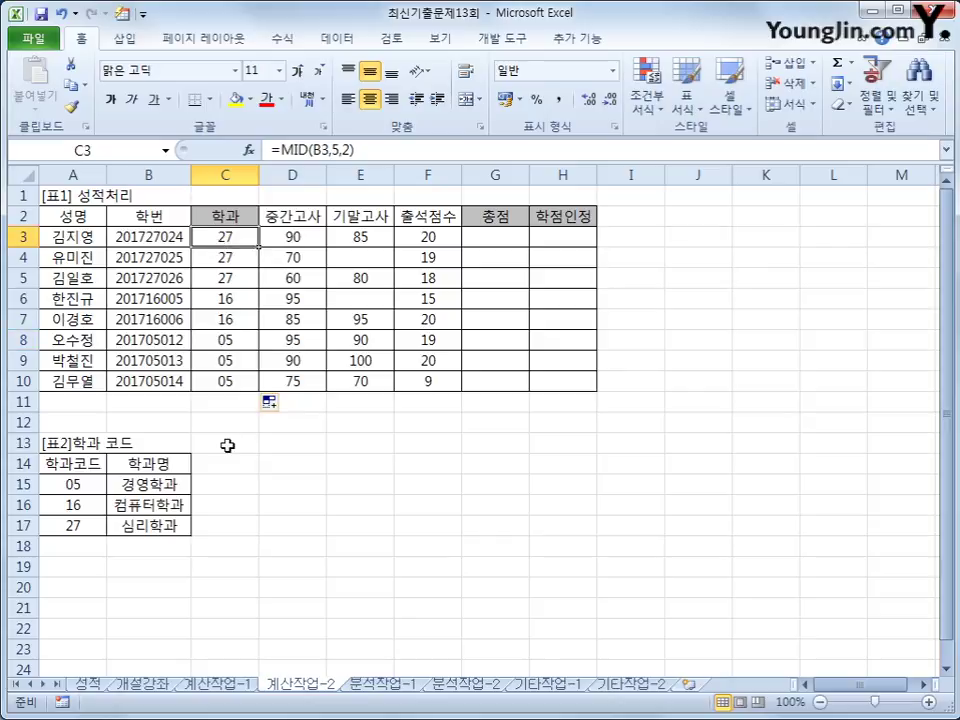
left_click_drag(223, 238, 219, 385)
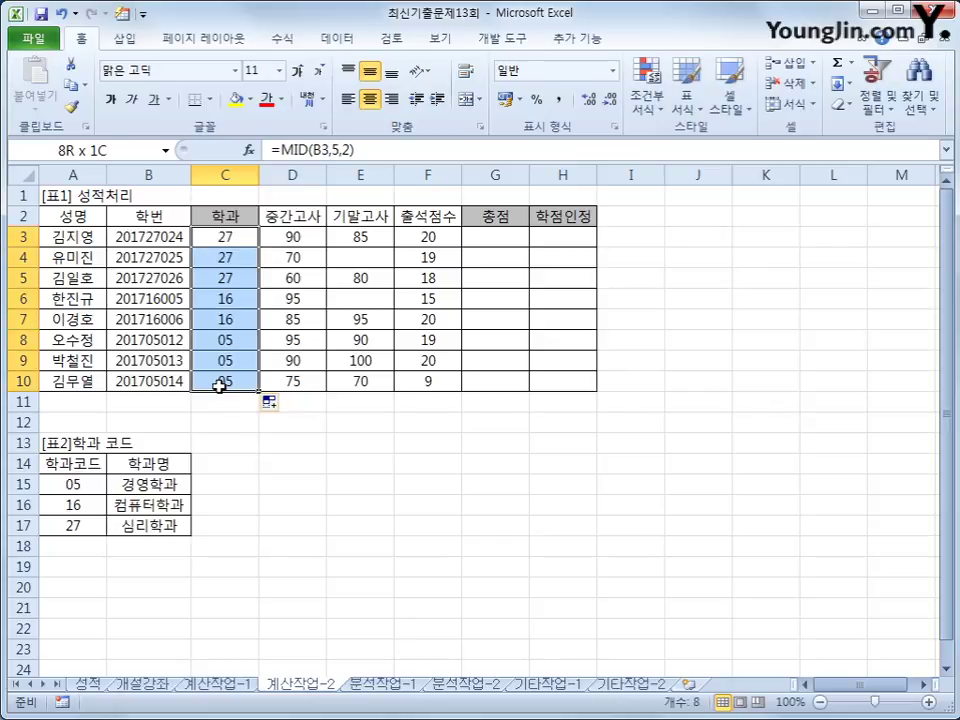
left_click_drag(70, 482, 136, 533)
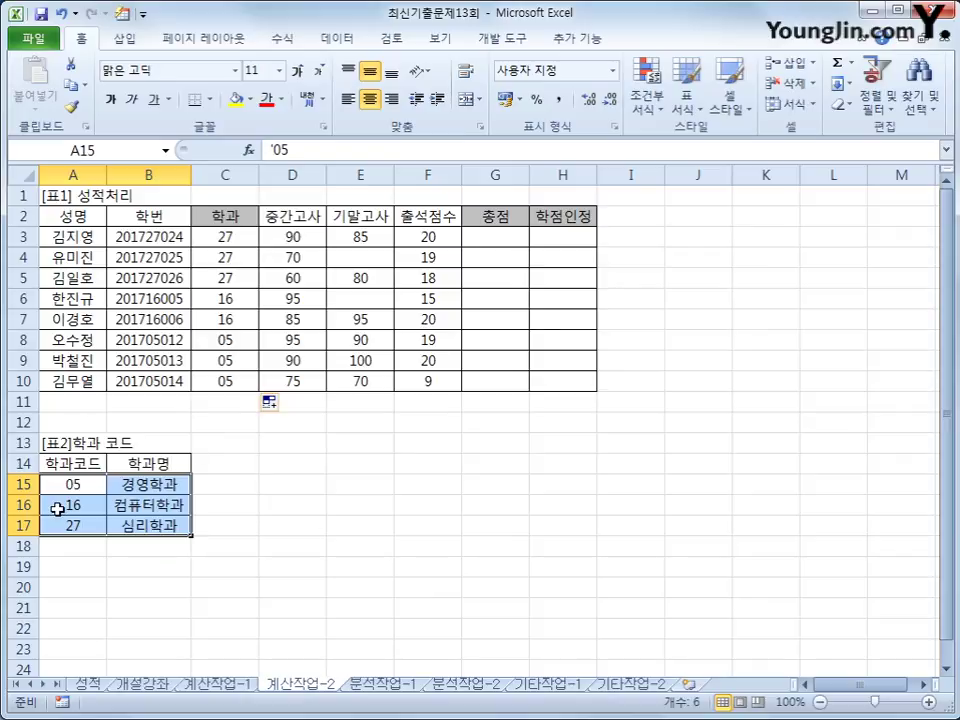
left_click_drag(73, 487, 72, 521)
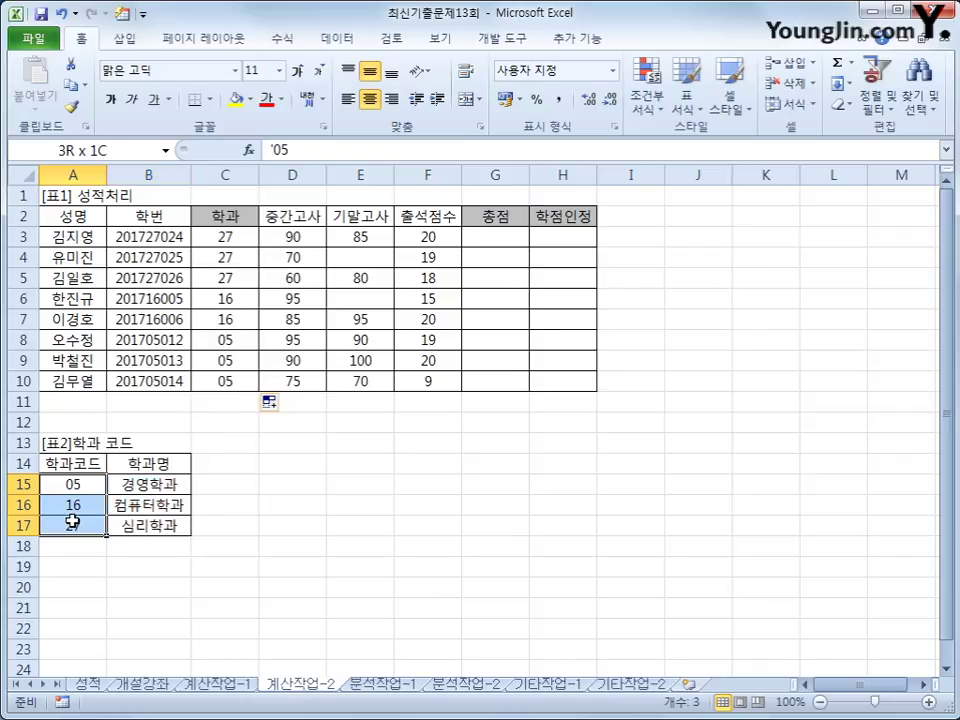
left_click_drag(135, 486, 147, 534)
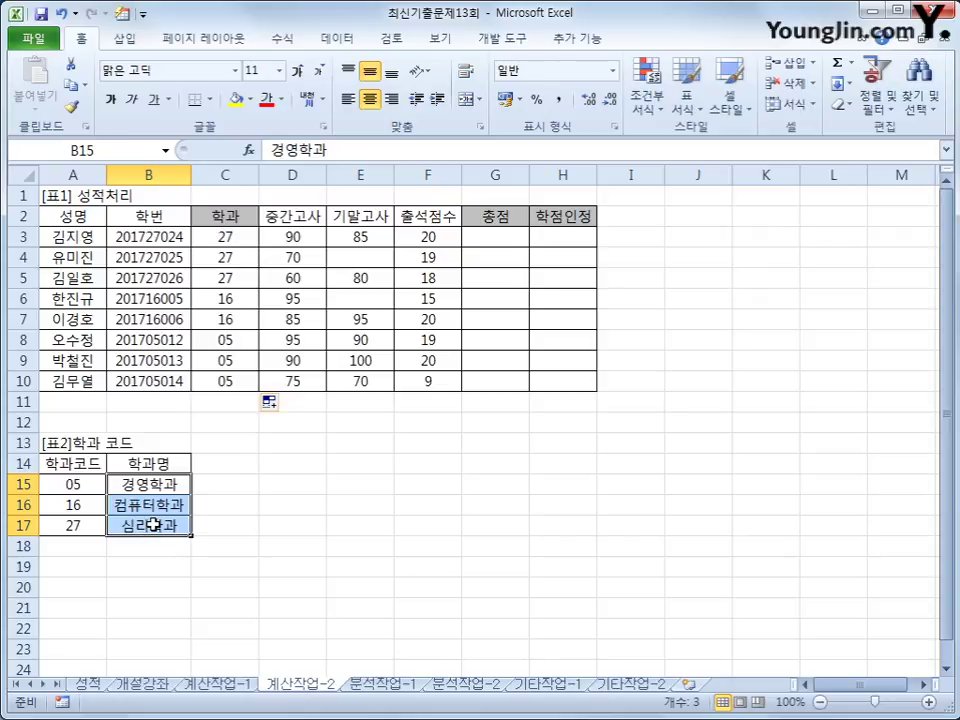
- Wrap C3's MID function in VLOOKUP so that it serves as the lookup value
left_click(232, 241)
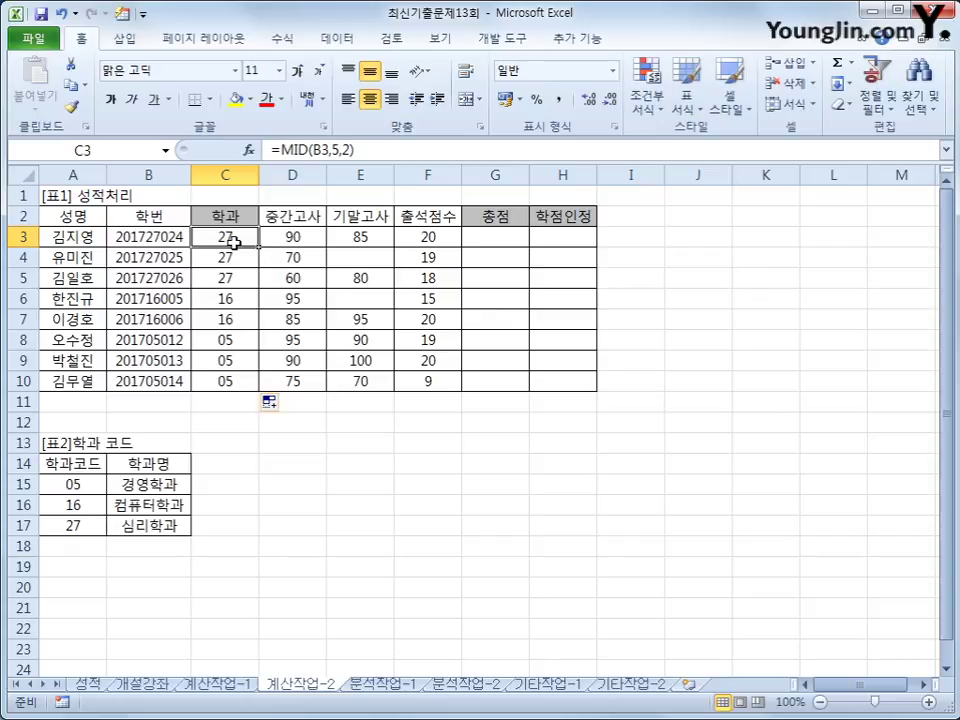
left_click(276, 150)
type("v")
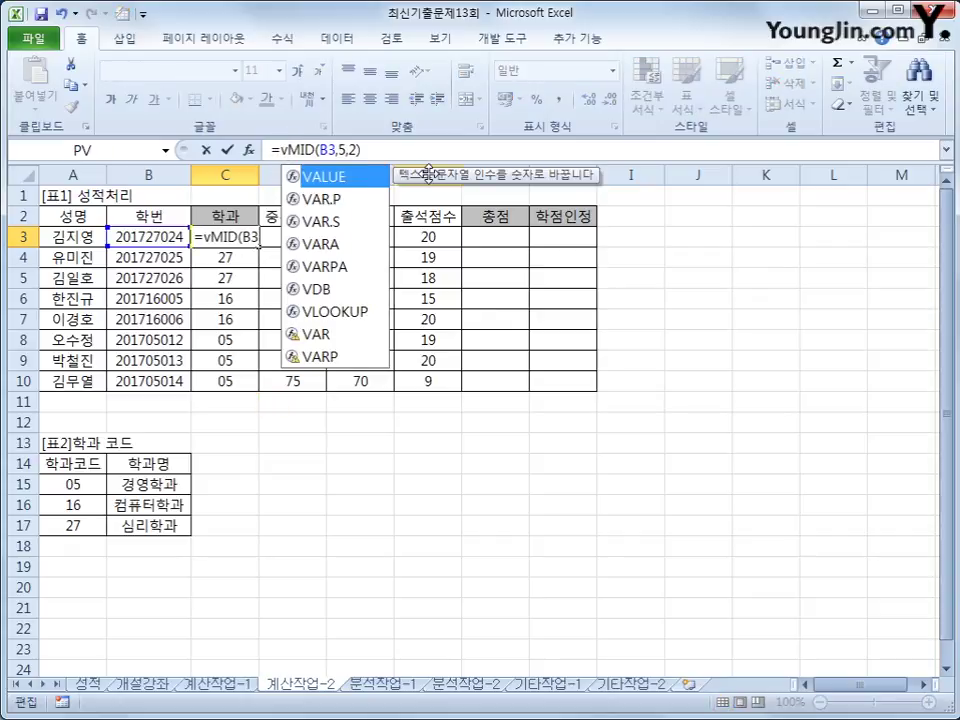
type("l")
key("Tab")
key("End")
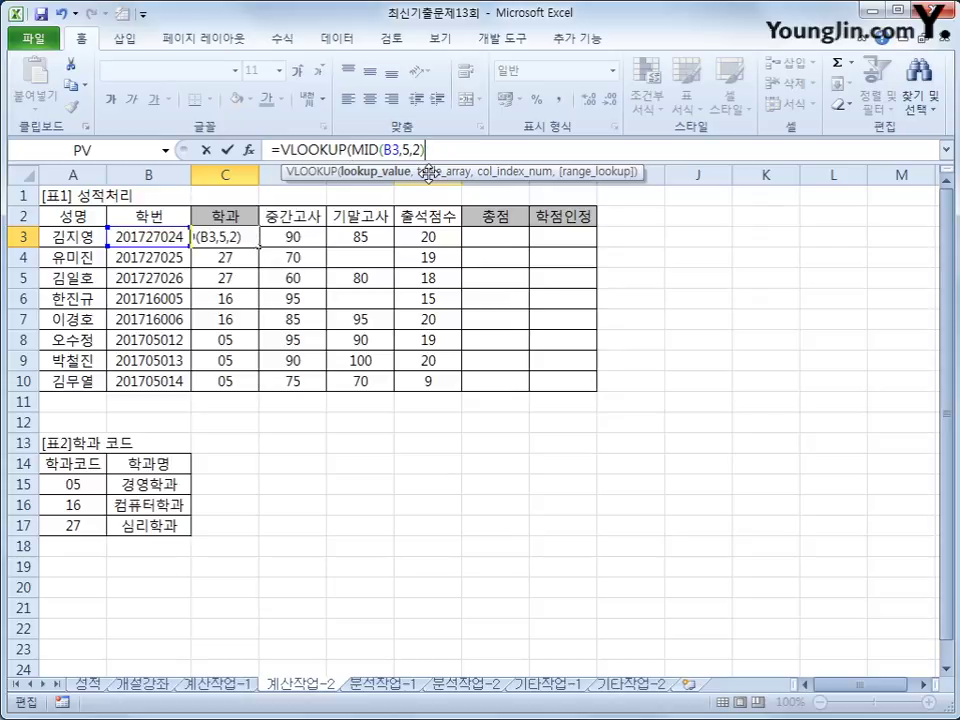
type(",")
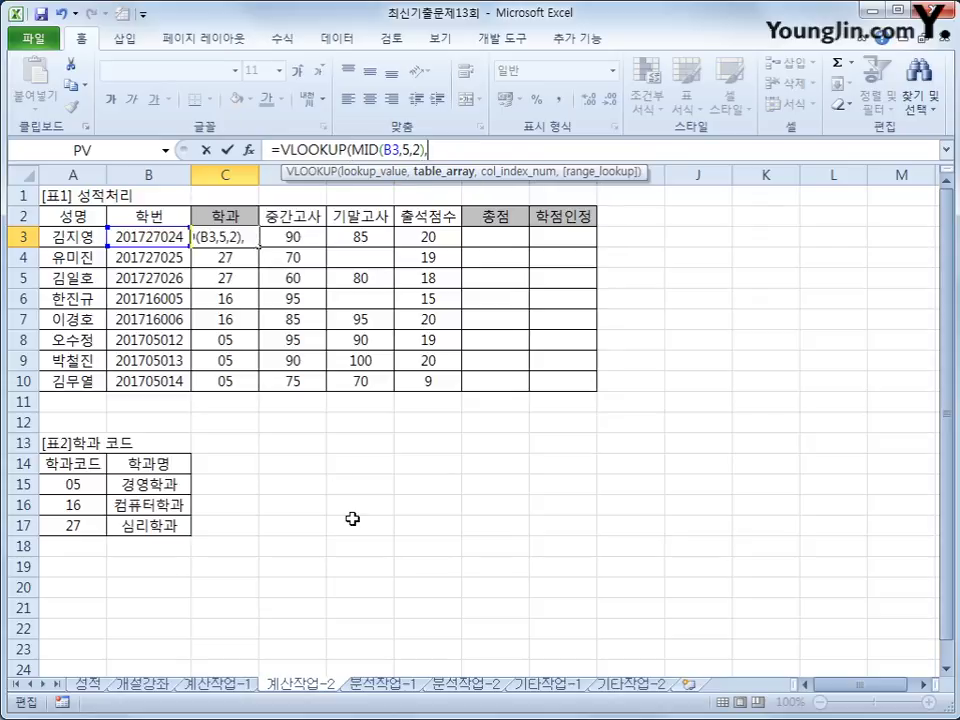
- Complete C3's VLOOKUP with the absolute department code range $A$15:$B$17, column index 2 and 0 for an exact match
left_click_drag(80, 485, 136, 530)
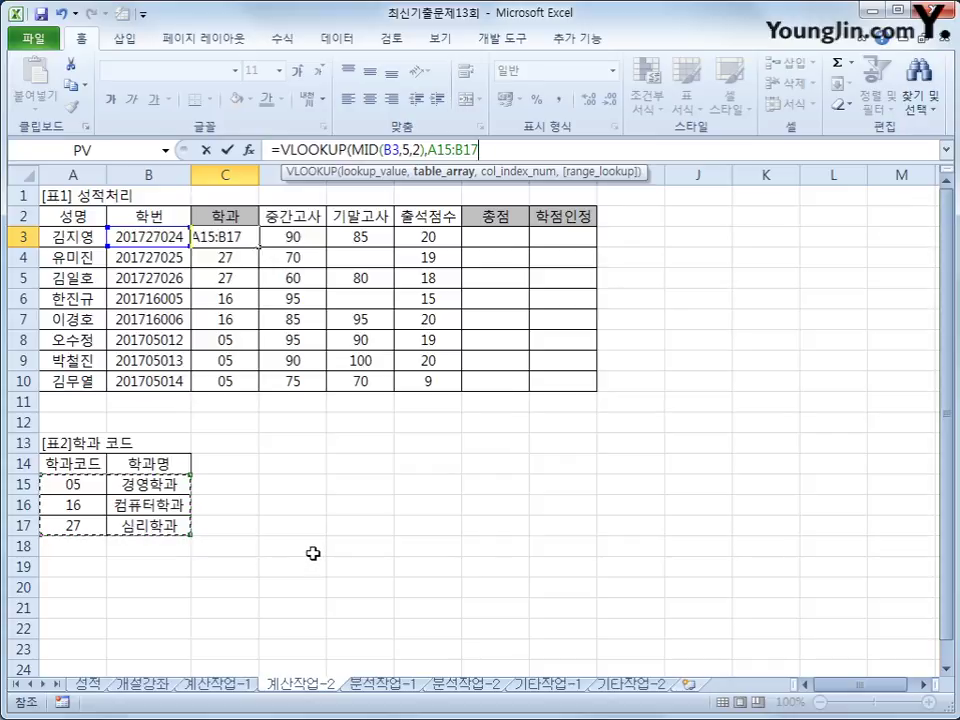
key("F4")
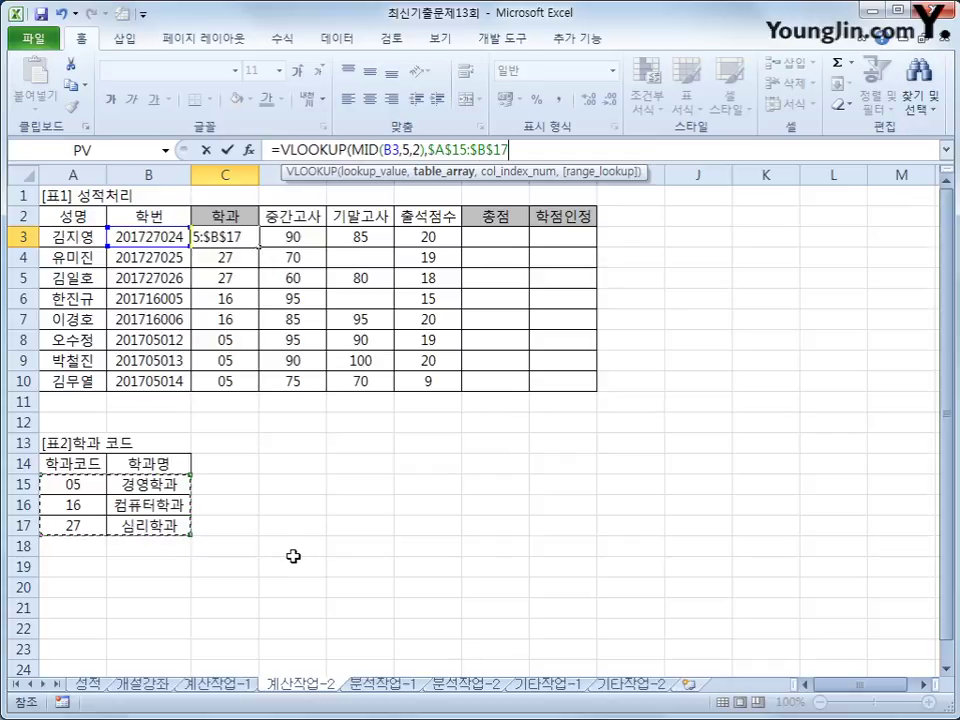
type(",")
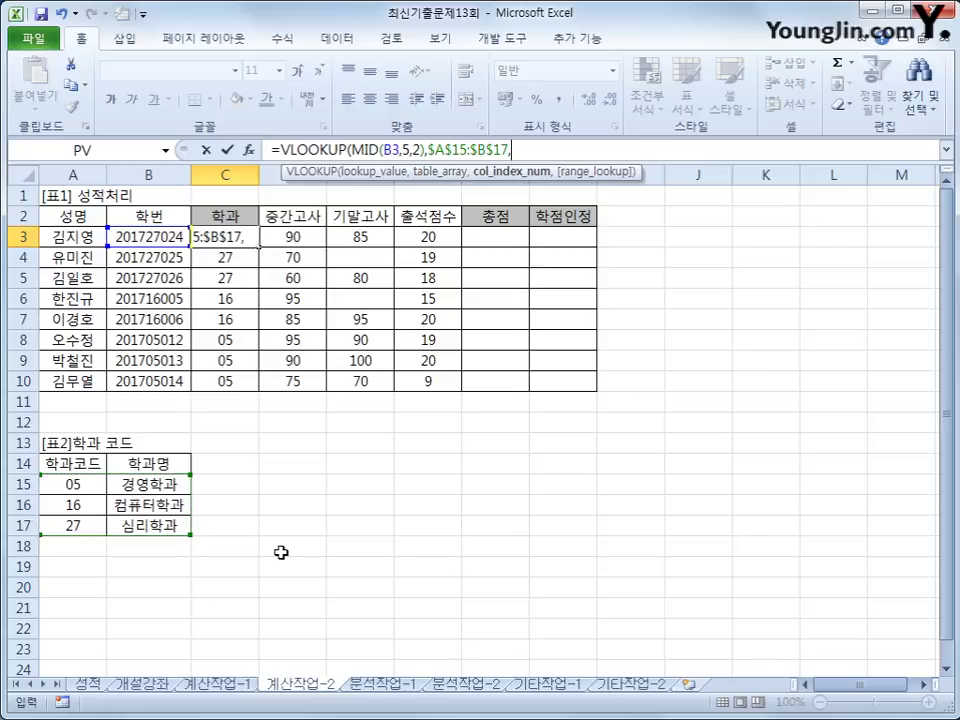
type("2,")
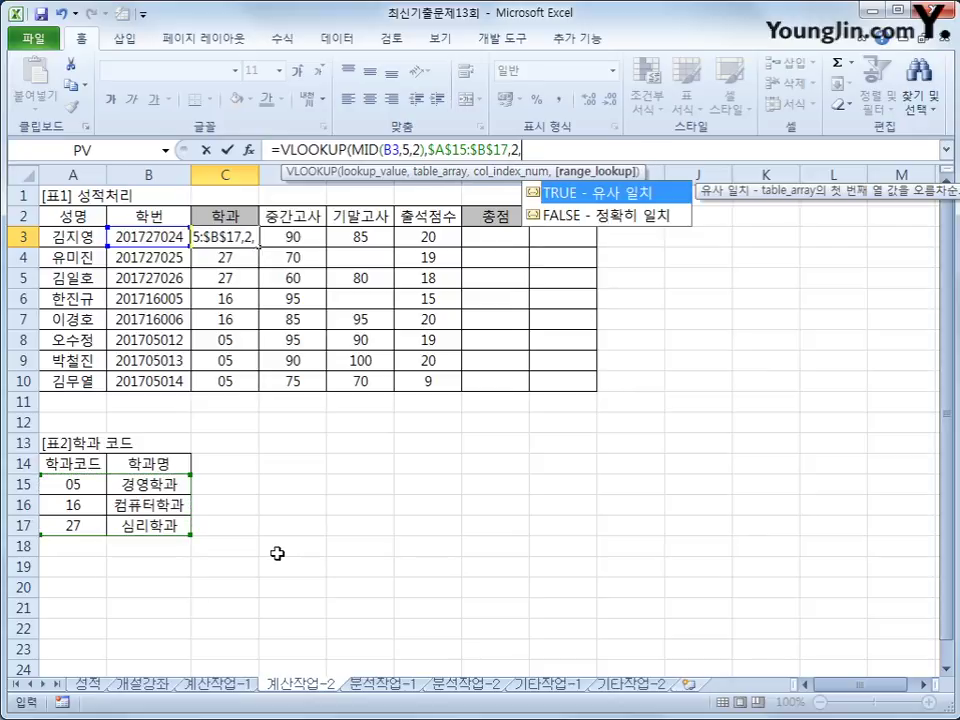
type("0")
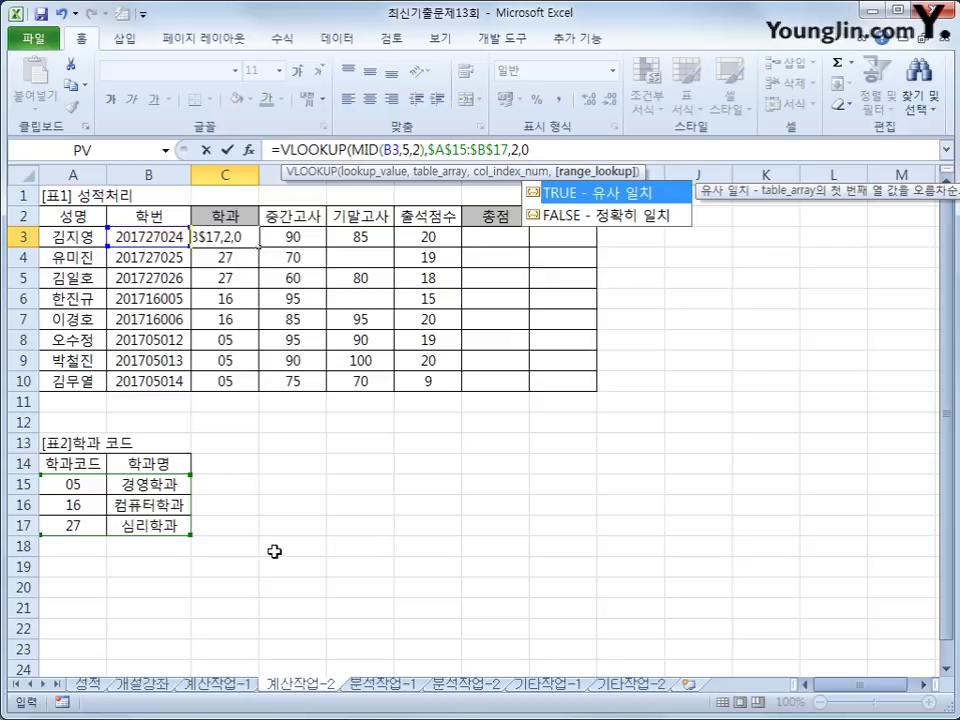
type(")")
key("Return")
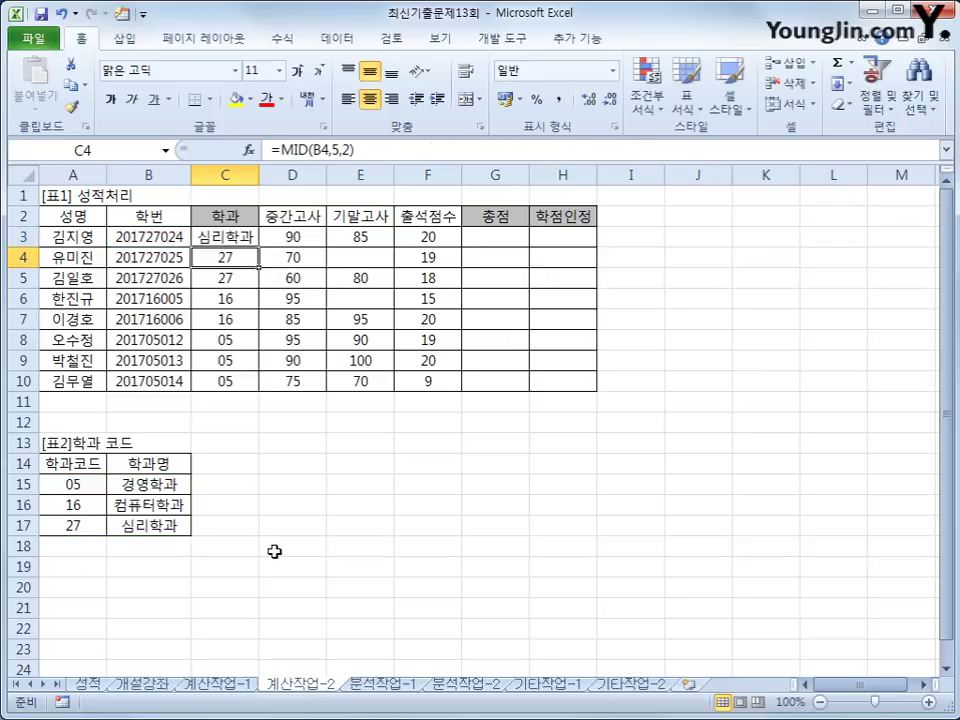
- Fill the VLOOKUP formula from C3 down to C10 and auto-fit column C to the department names
left_click(240, 238)
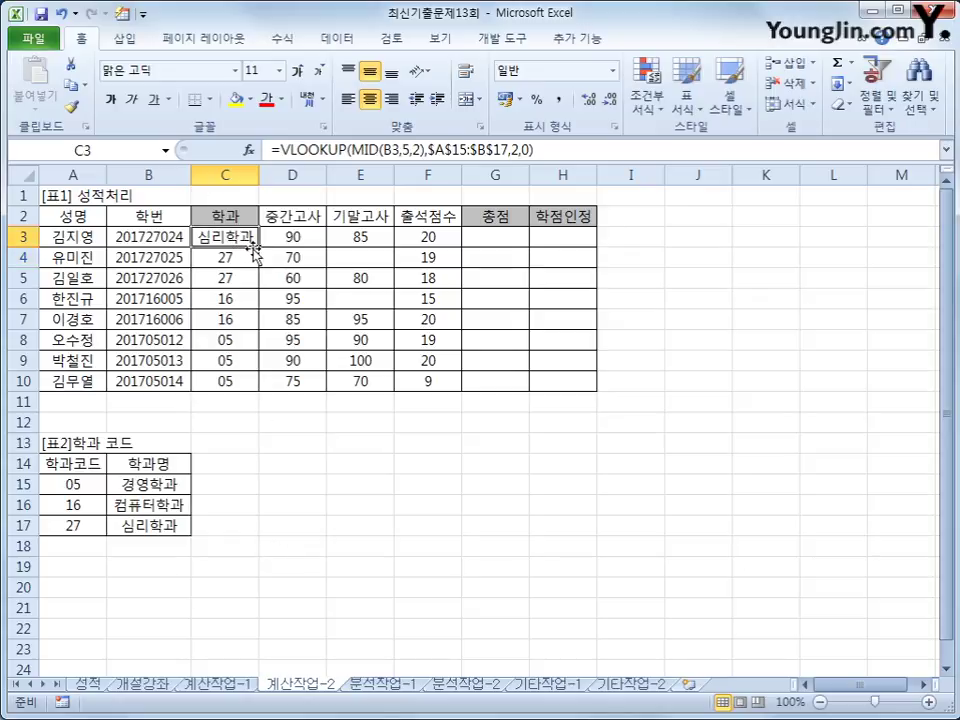
left_click_drag(256, 246, 259, 395)
double_click(259, 174)
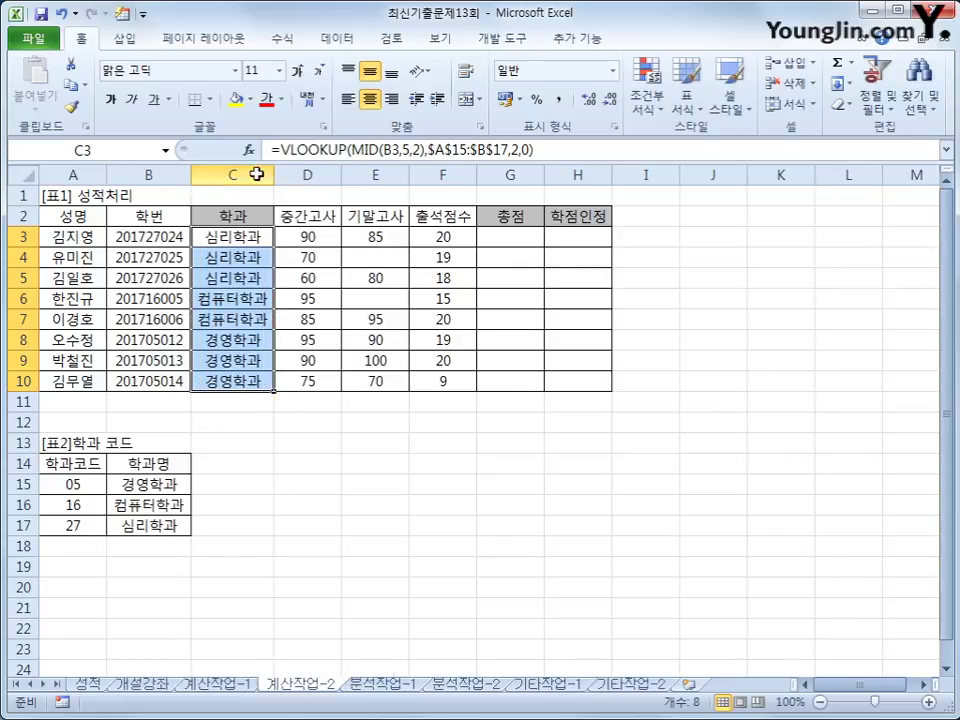
left_click(269, 242)
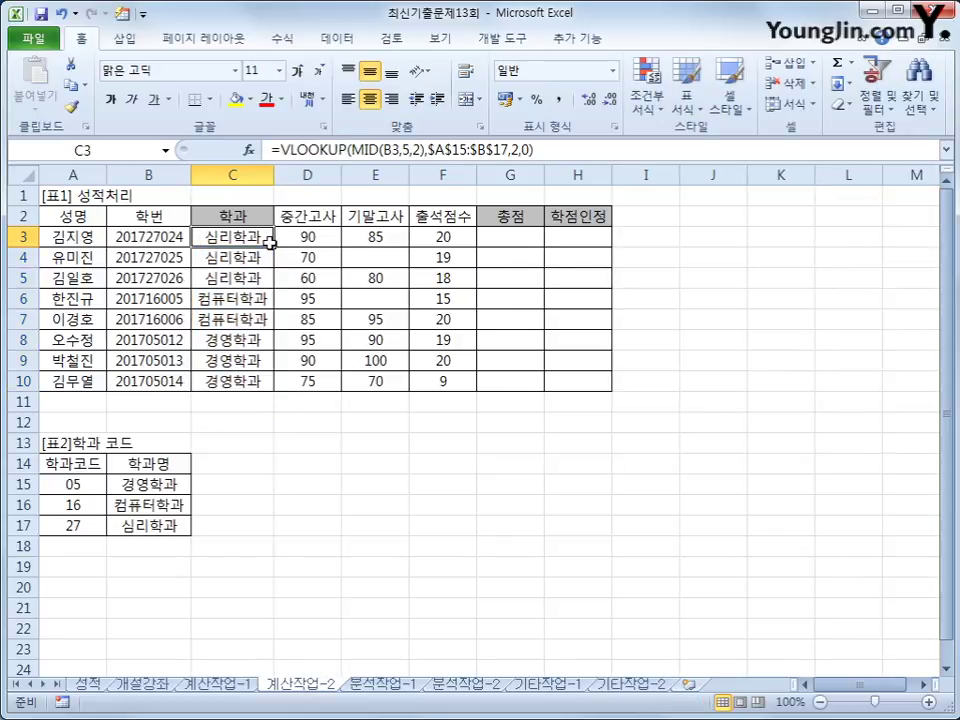
left_click(514, 238)
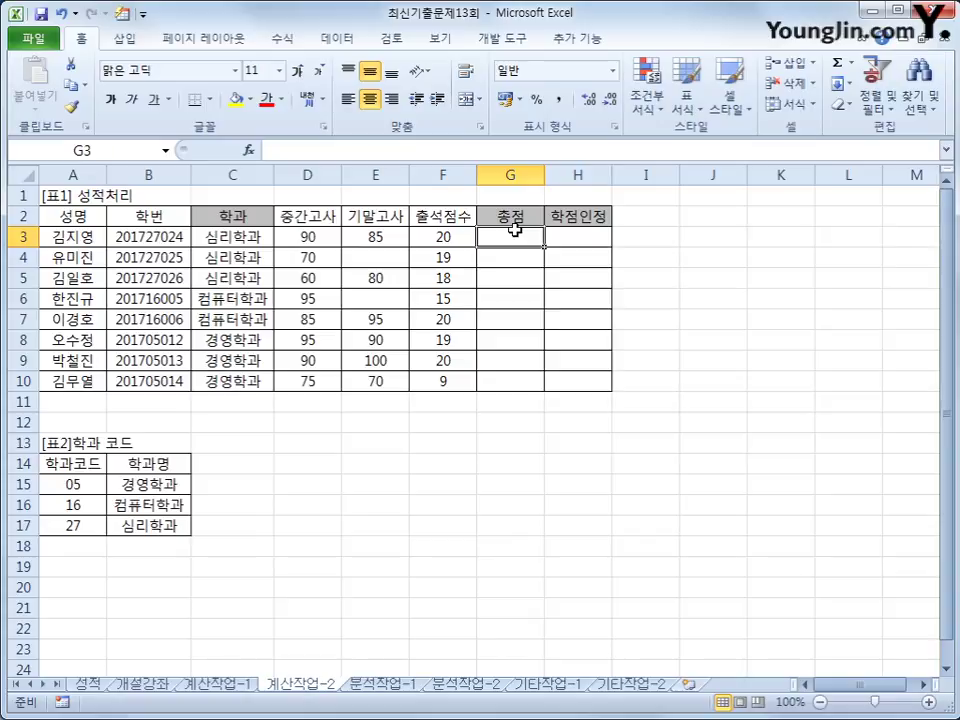
left_click(588, 243)
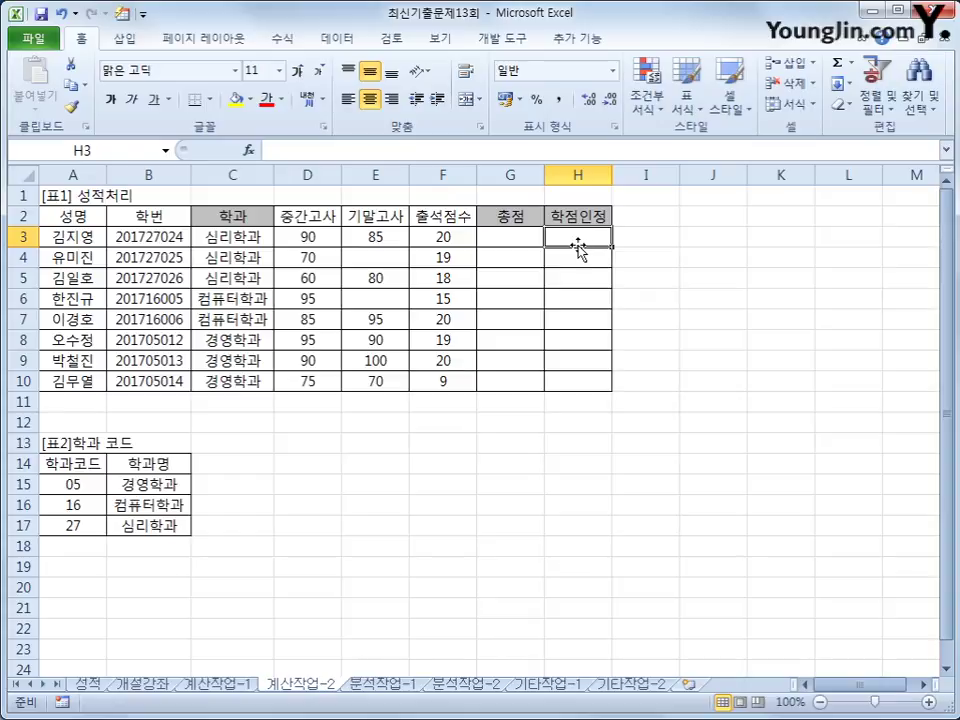
left_click(316, 238)
left_click(371, 234)
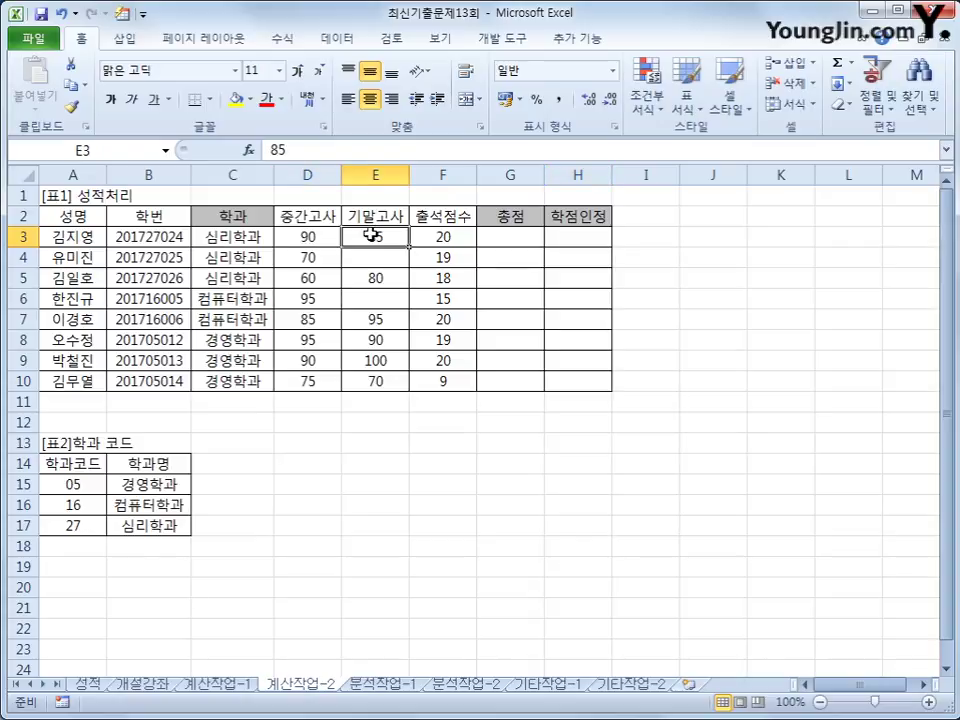
- Start an IF formula in H3 of the 학점인정 column with a nested OR function as its logical test
left_click(577, 232)
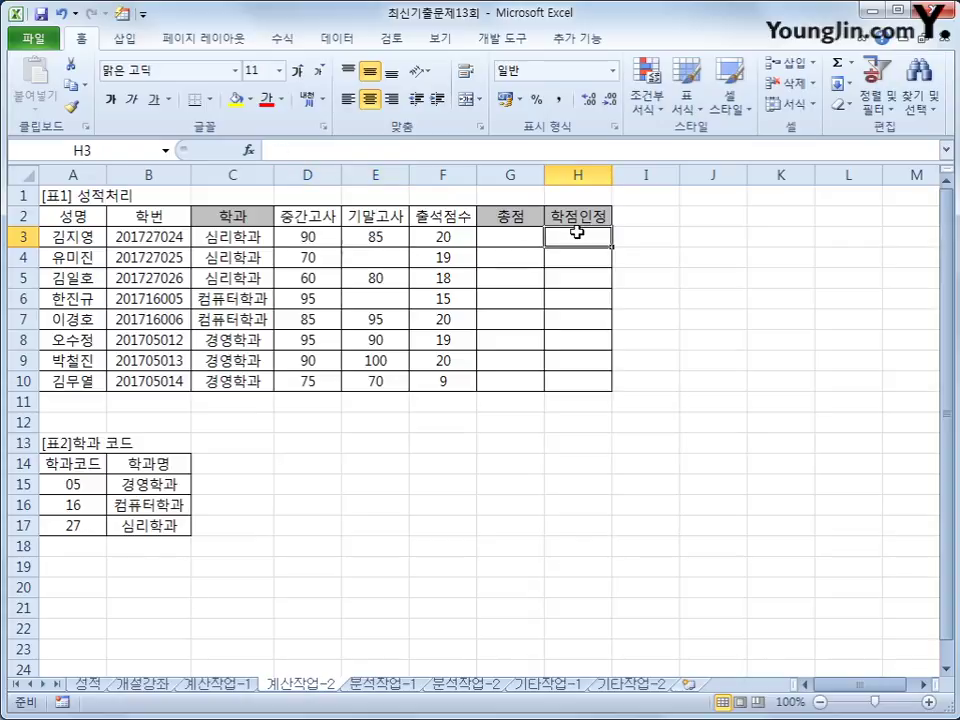
type("=ㅑㄹ")
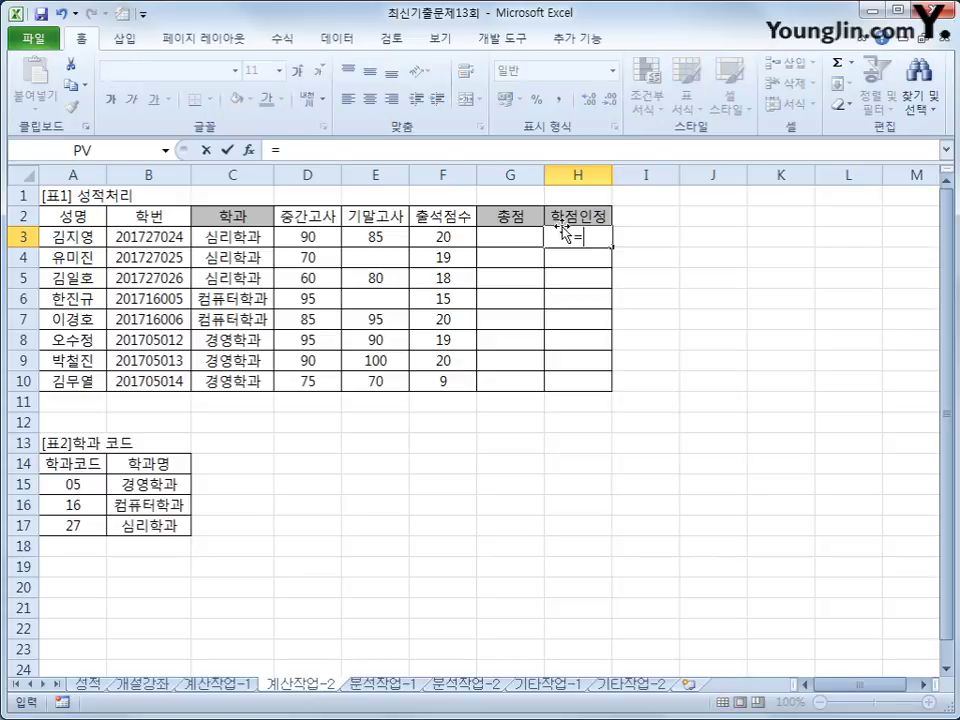
key("BackSpace")
key("BackSpace")
type("if")
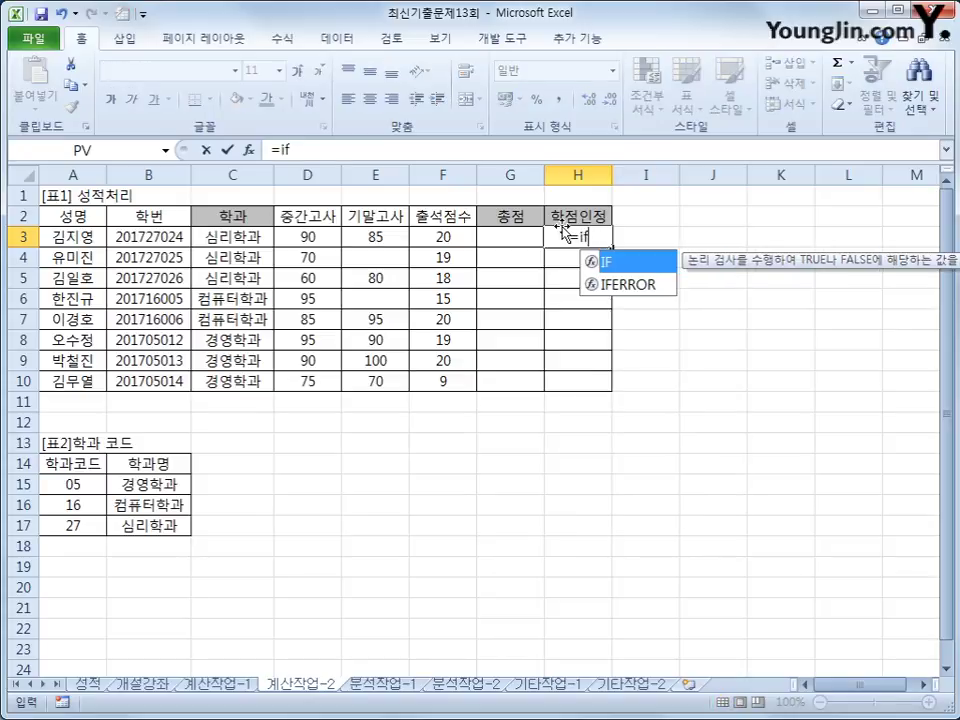
type("(or(")
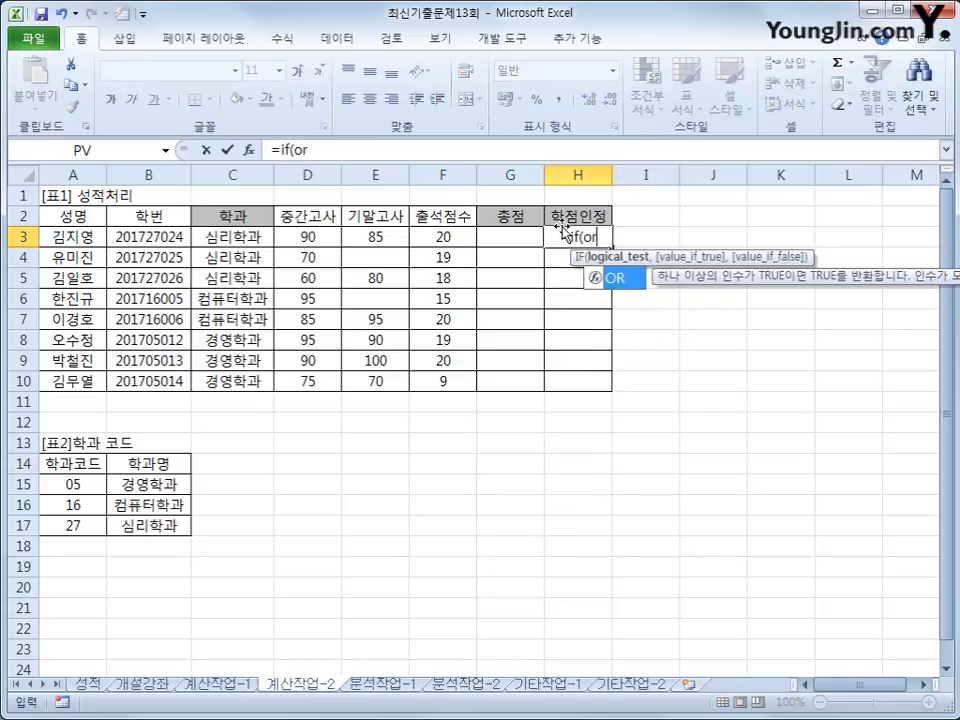
left_click(312, 238)
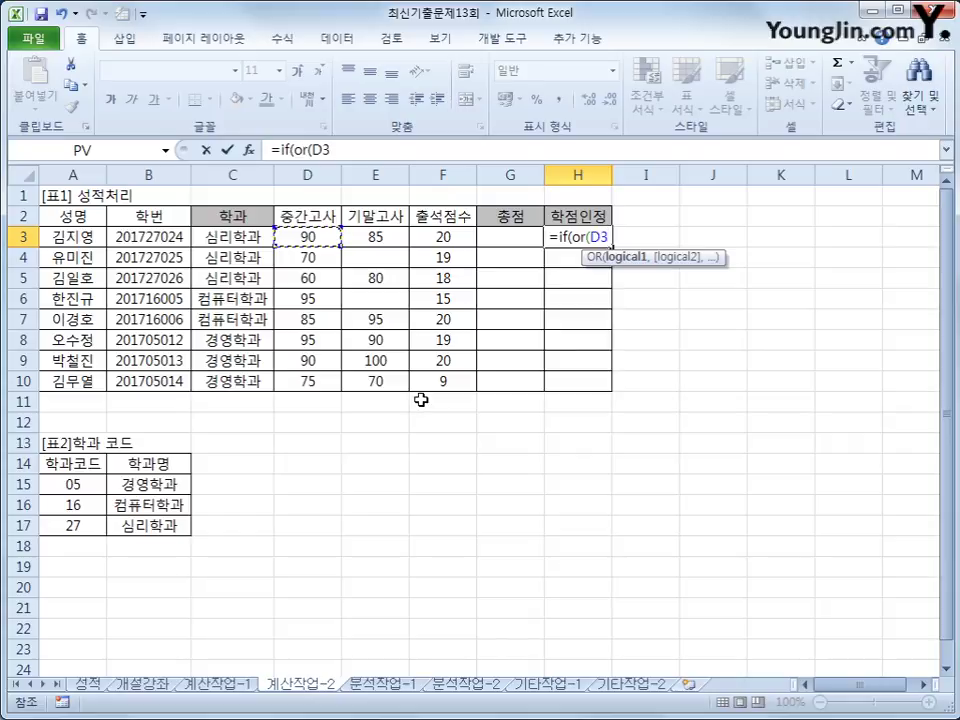
key("BackSpace")
key("BackSpace")
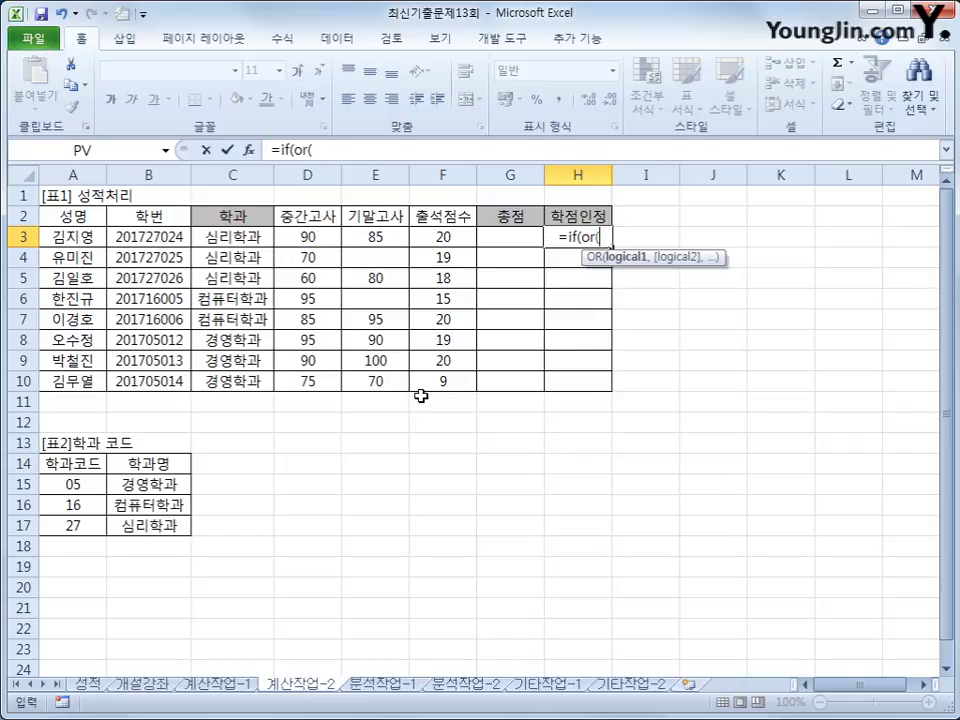
- Add ISBLANK(D3) and ISBLANK(E3) as OR conditions in H3 to catch a missing midterm or final exam score
type("is")
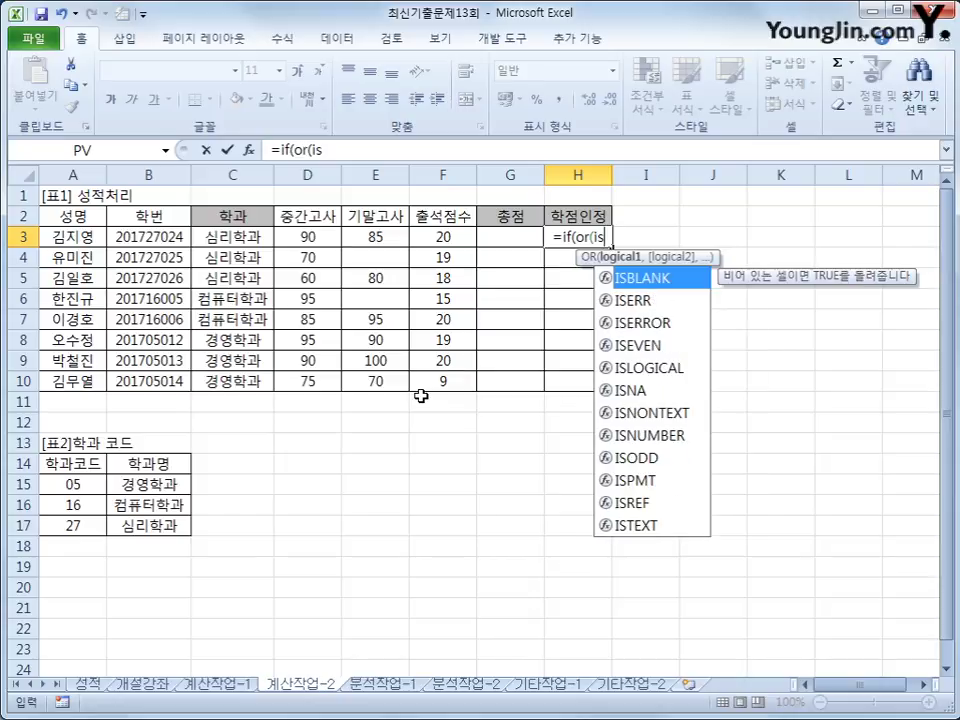
key("Tab")
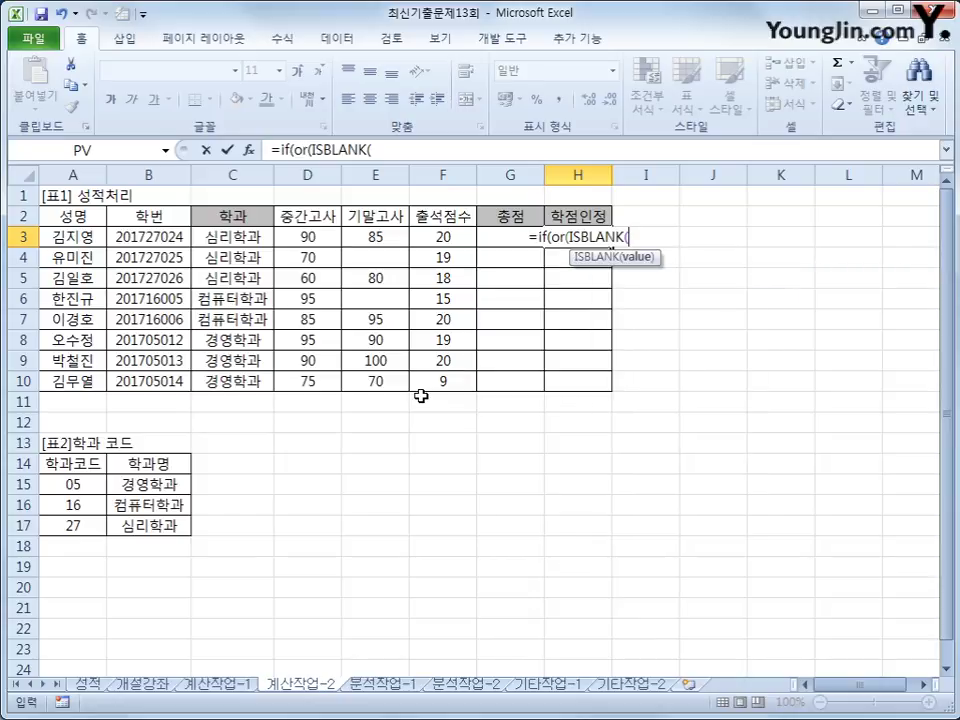
left_click(334, 236)
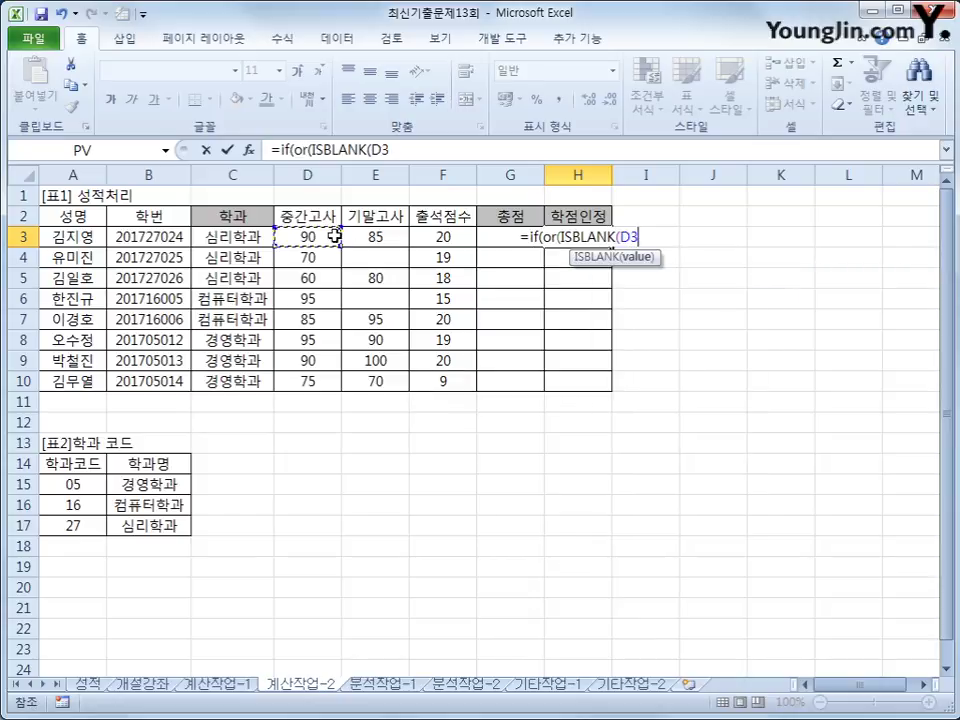
type(")")
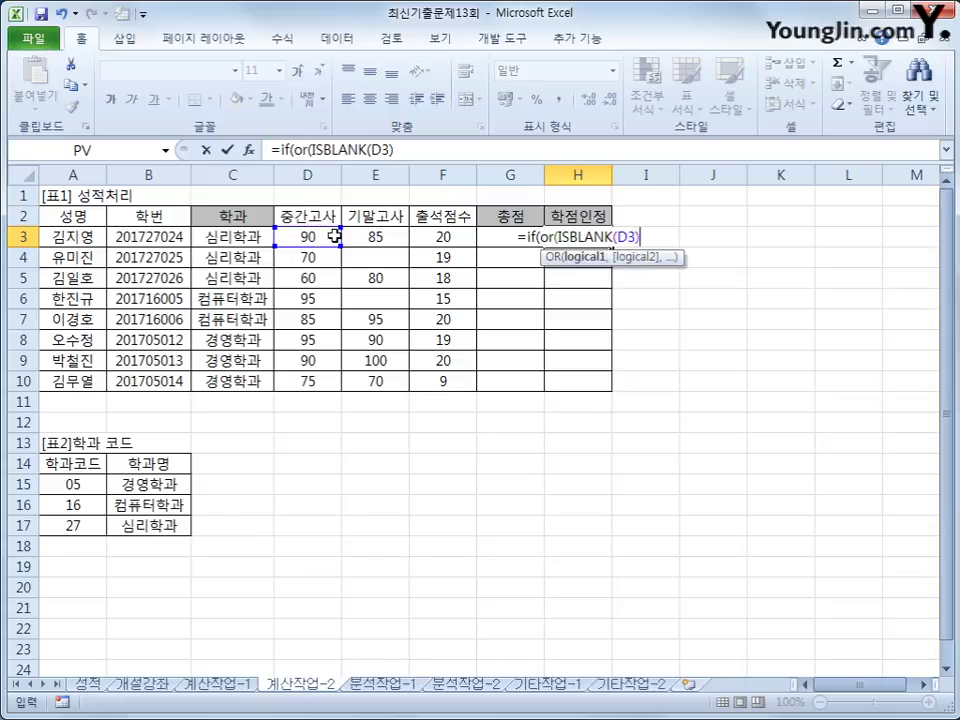
type(",is")
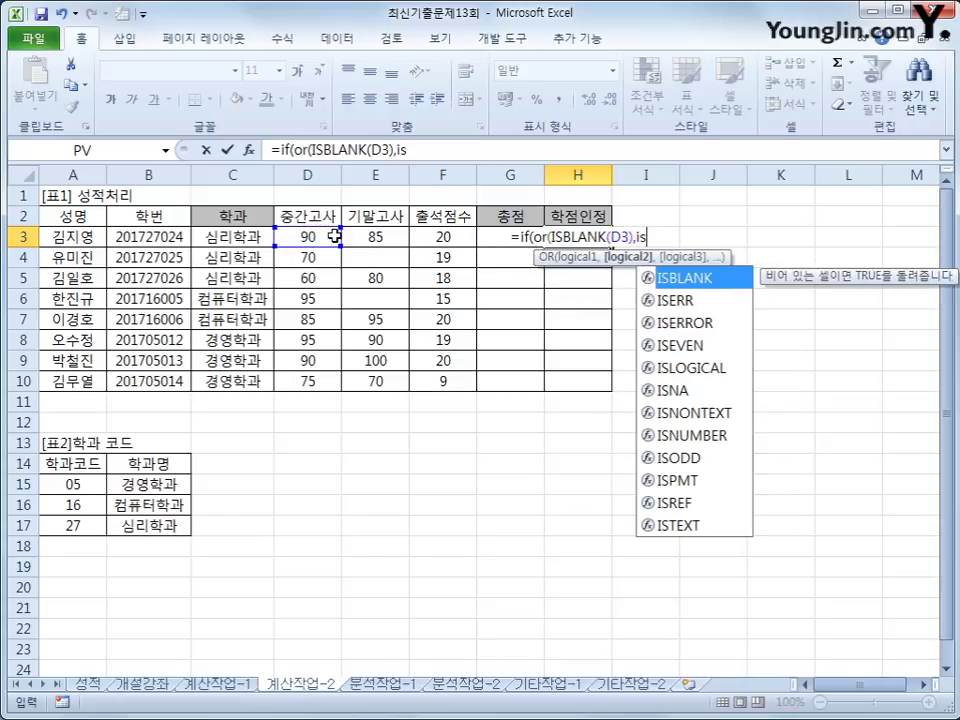
key("Tab")
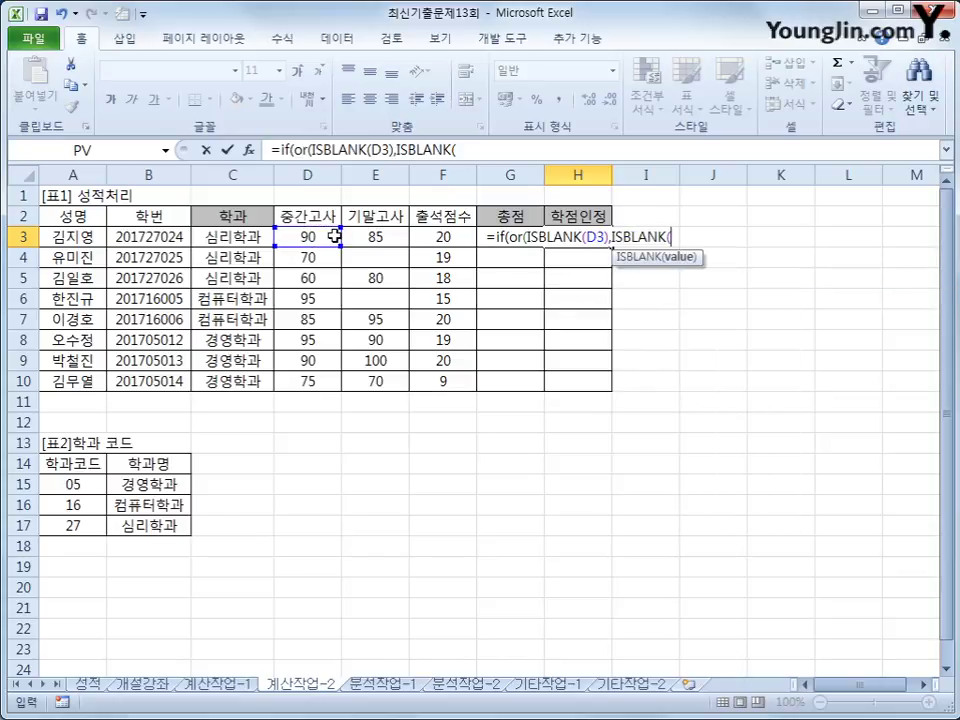
left_click(374, 237)
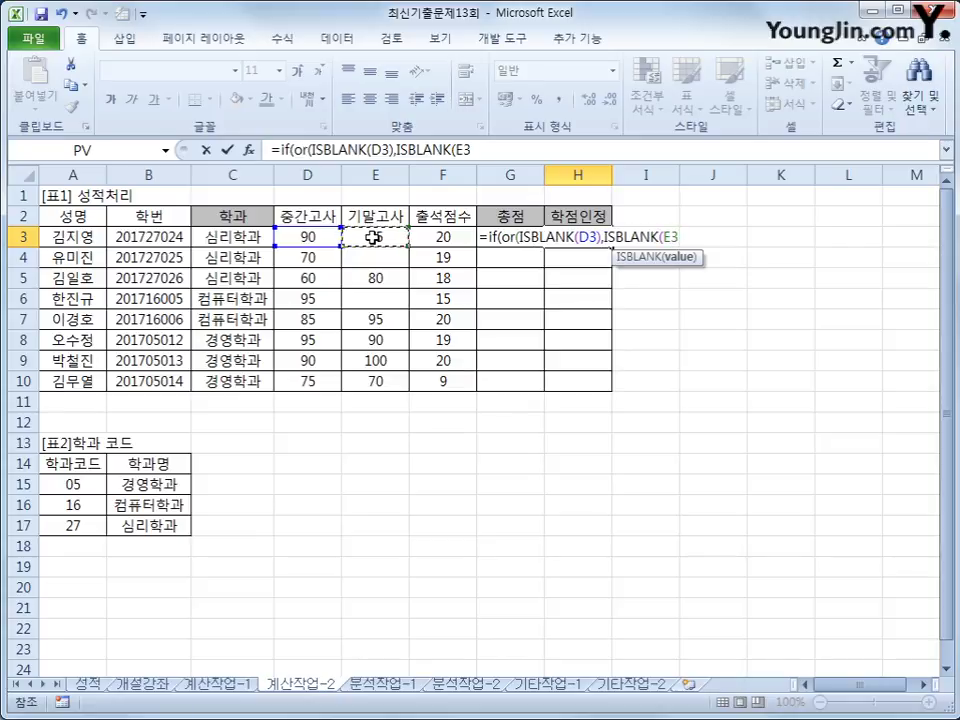
type(")")
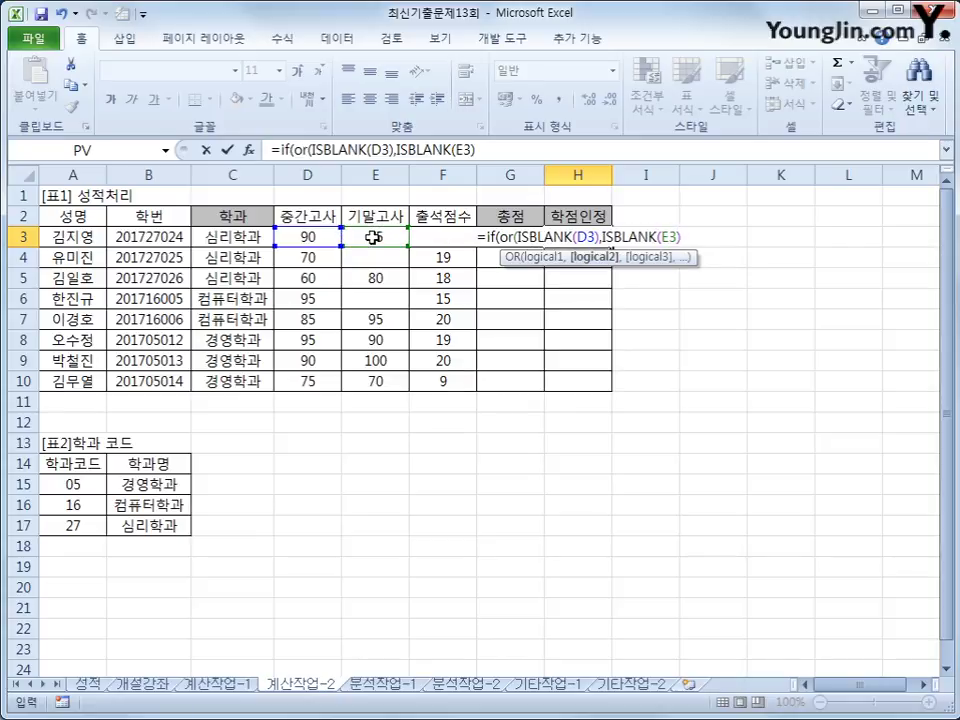
- Add F3<10 as the third OR condition for the attendance score and close the OR function
type(",")
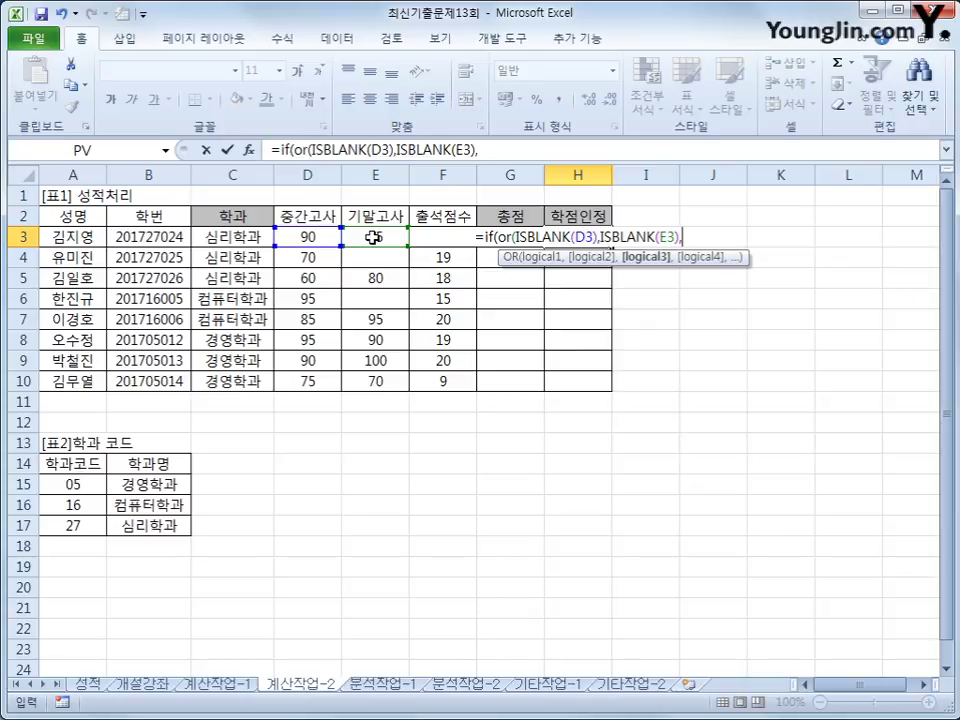
key("Left")
key("Left")
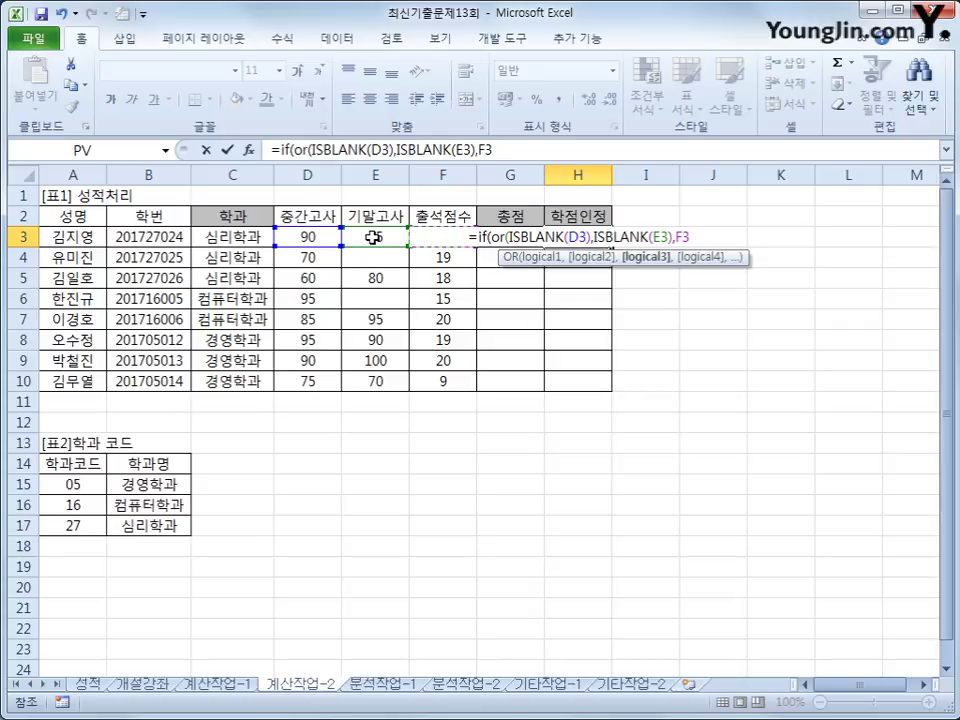
type("<10")
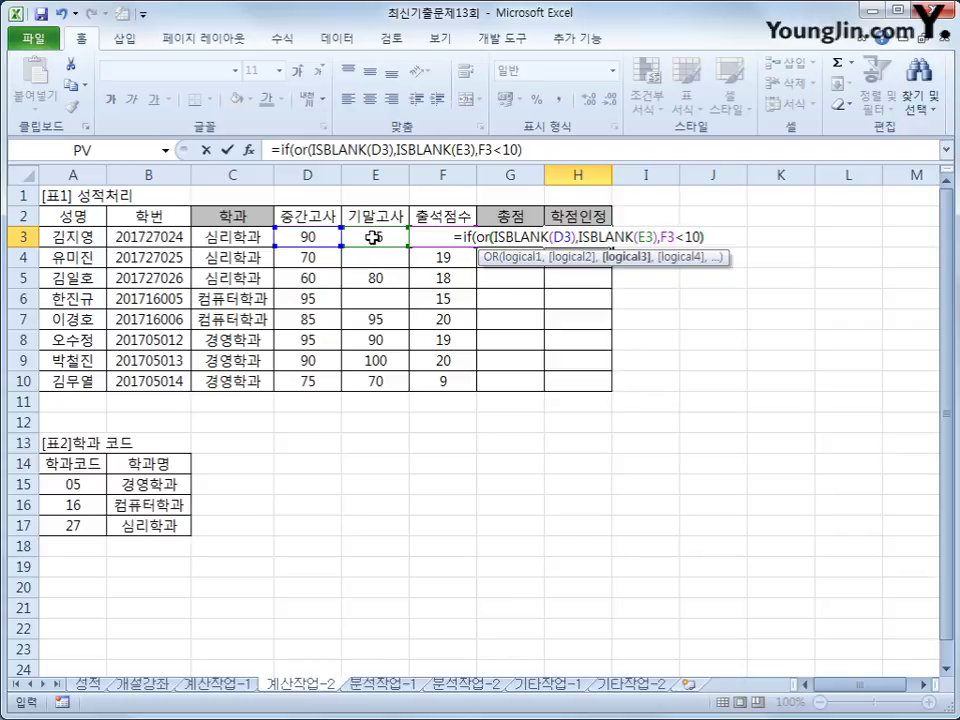
type(")")
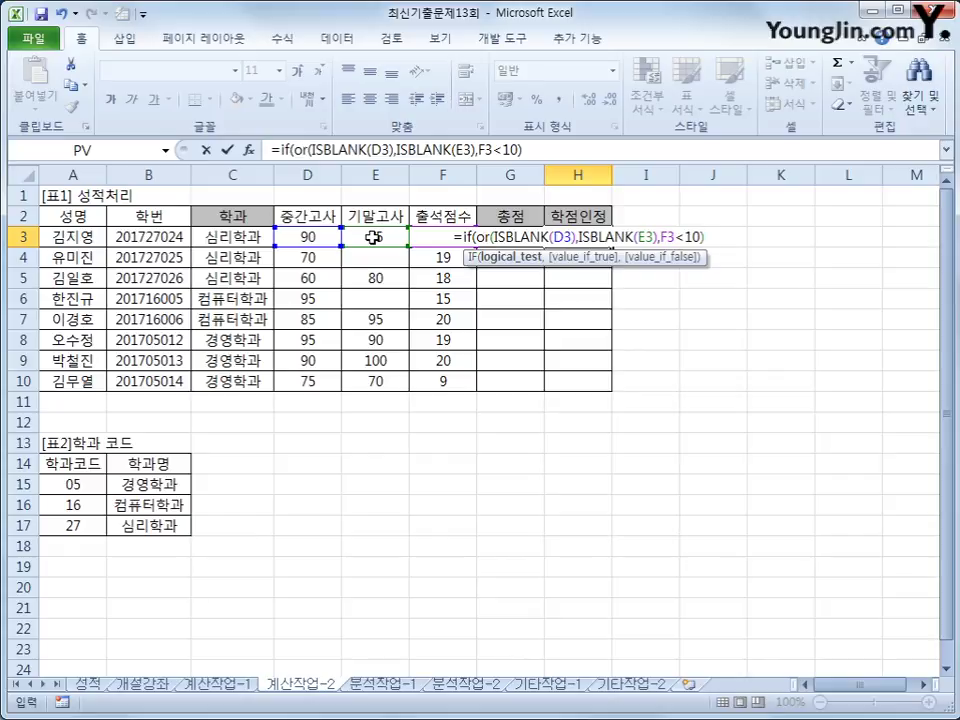
- Set "FAIL" as the value H3's IF formula returns when the OR test is true
type(",\"")
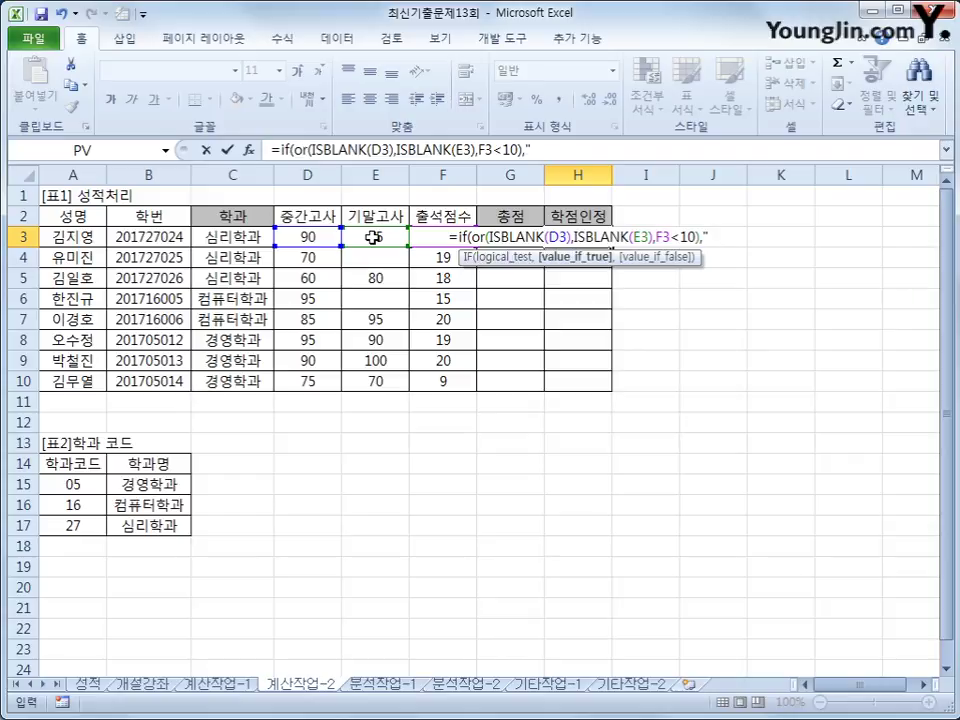
type("ㄹ")
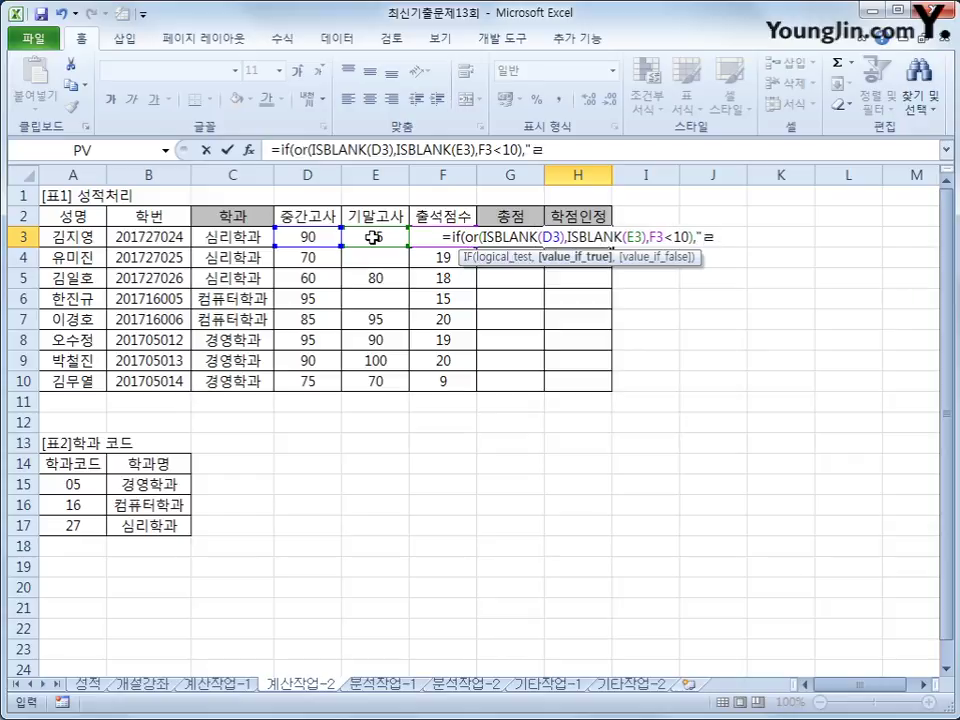
key("BackSpace")
type("FAI")
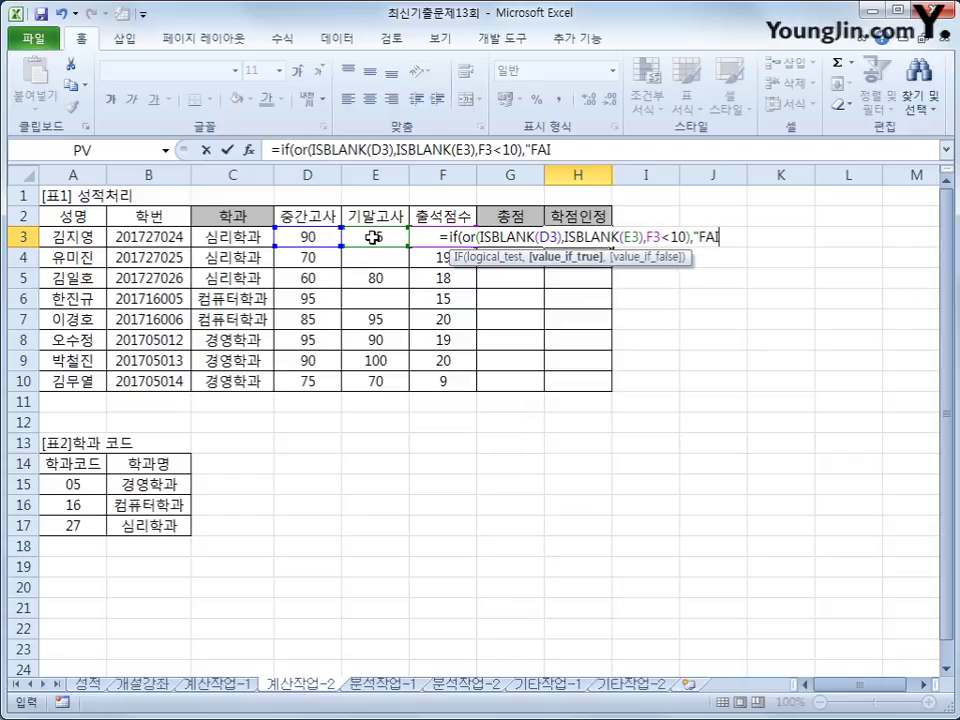
type("L\"")
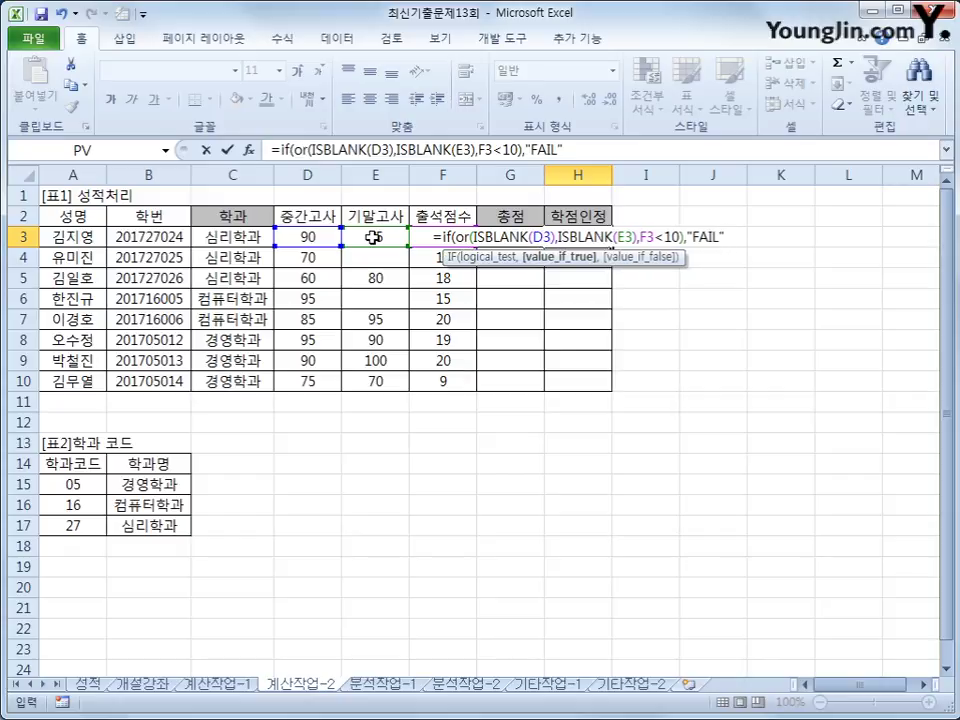
type(",")
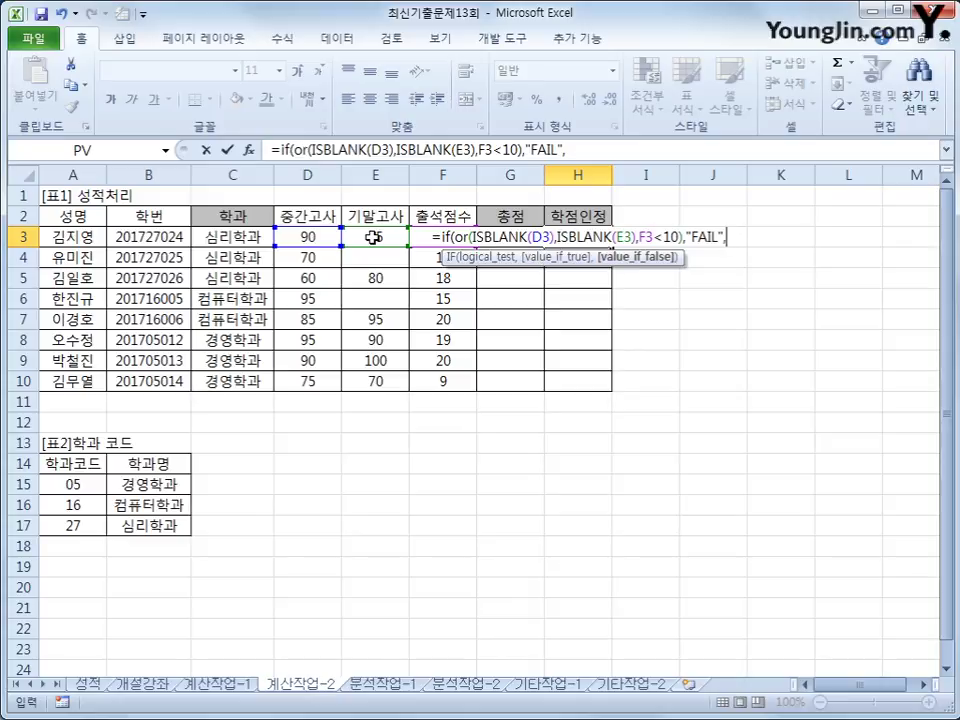
- Set "PASS" as the value H3's IF formula returns when the OR test is false and complete the formula
type("\"PA")
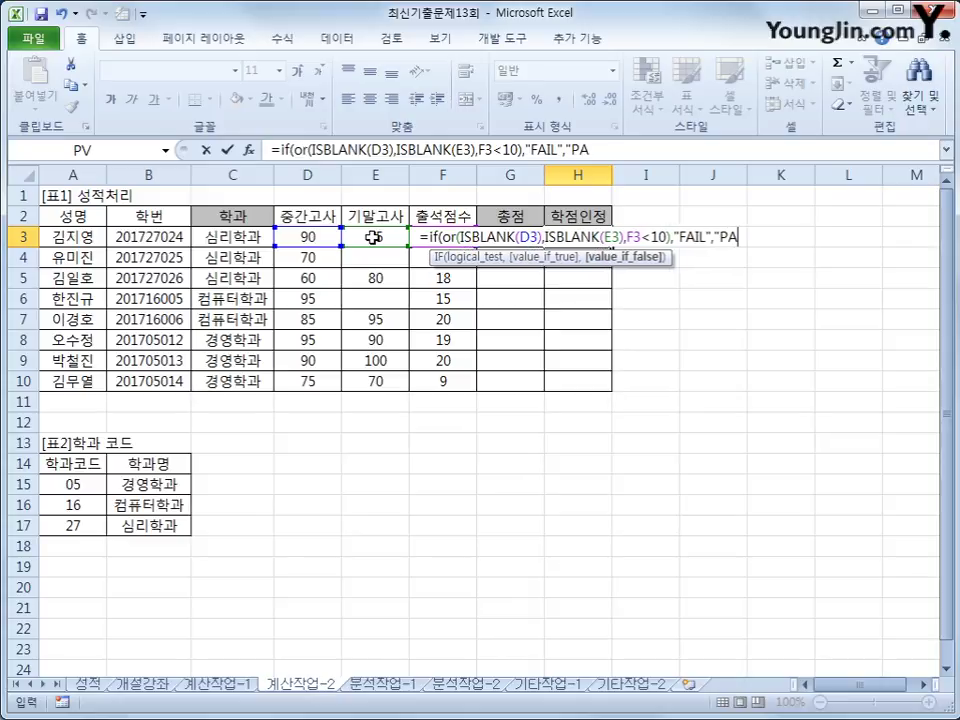
type("SS\"")
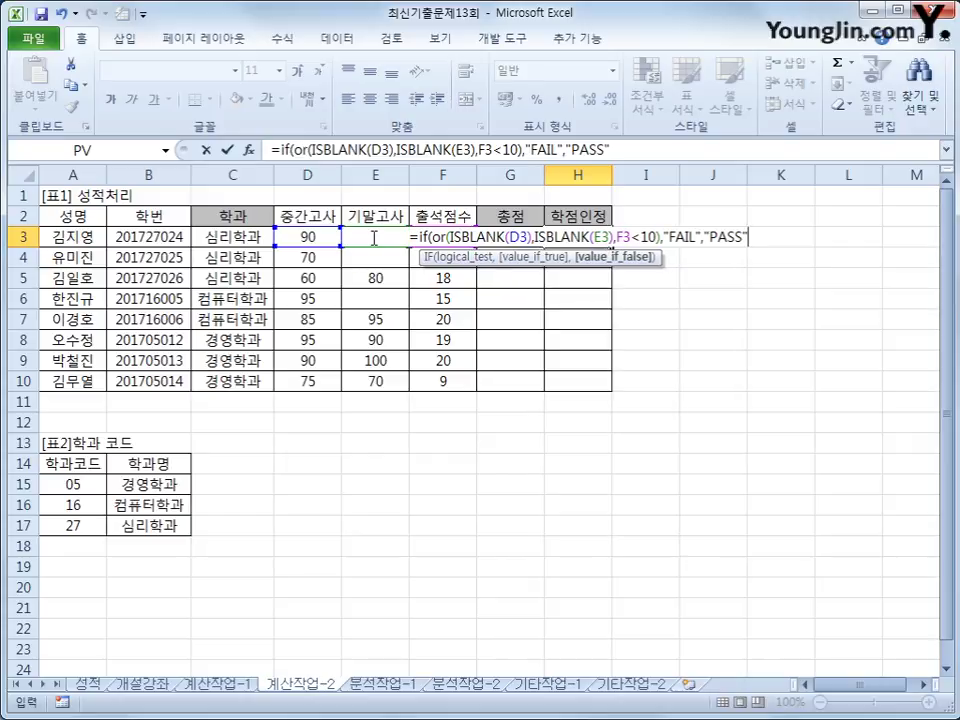
type(")")
key("Return")
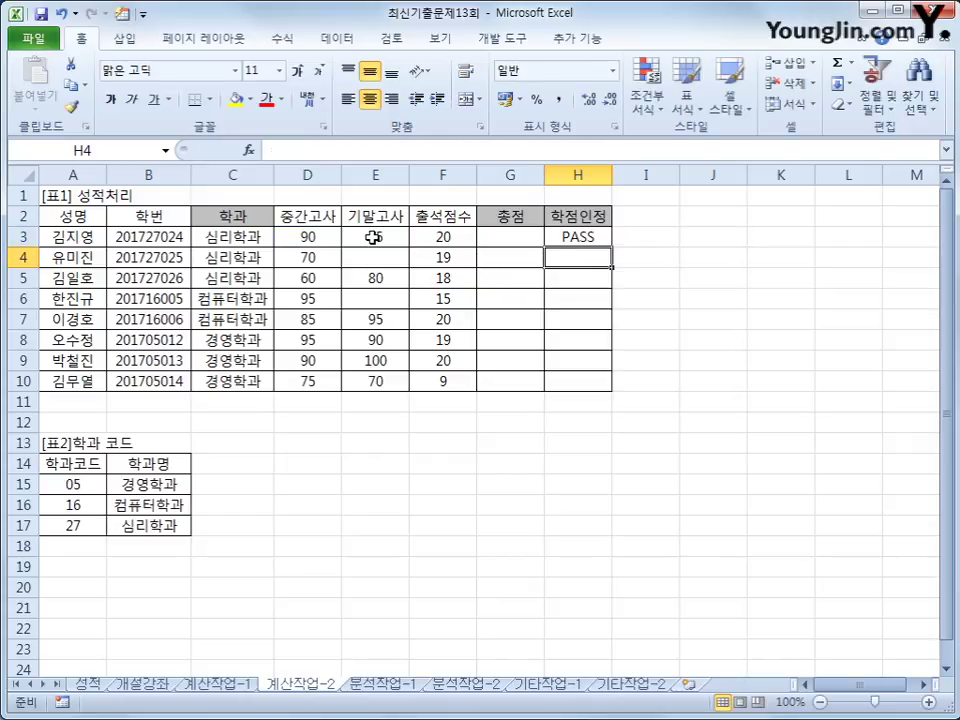
- Copy the H3 formula down the 학점인정 column through H10
key("Up")
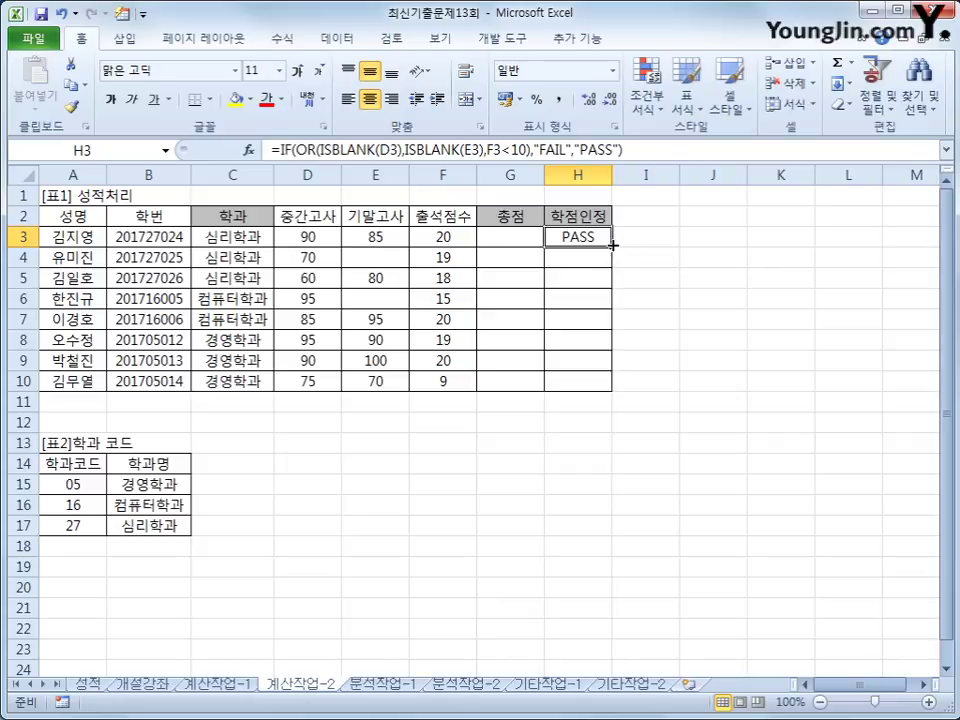
left_click_drag(611, 246, 590, 392)
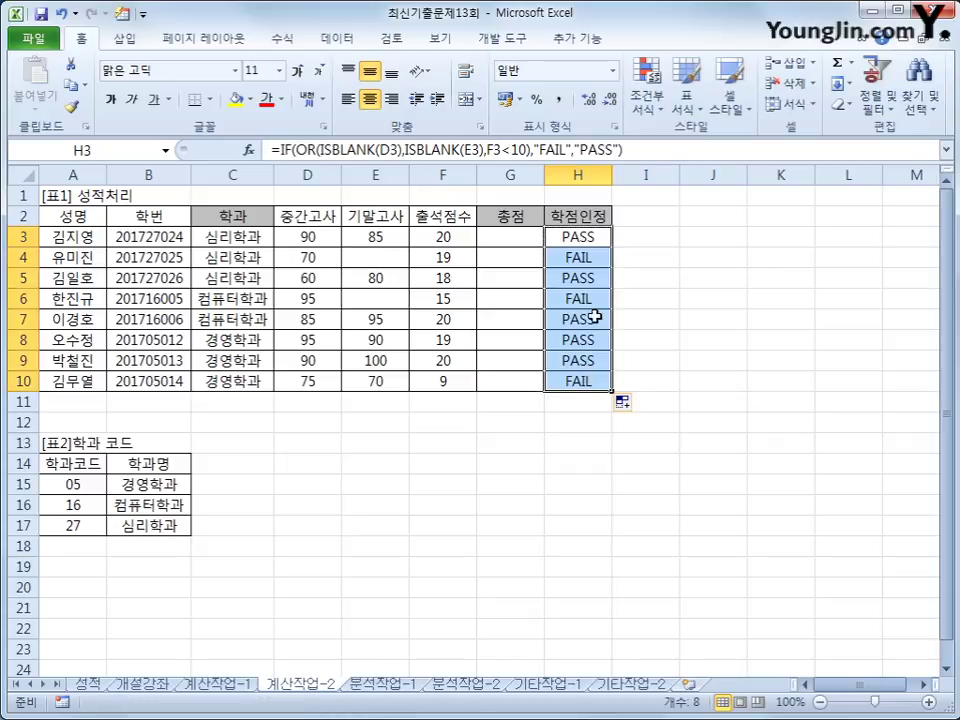
left_click(583, 236)
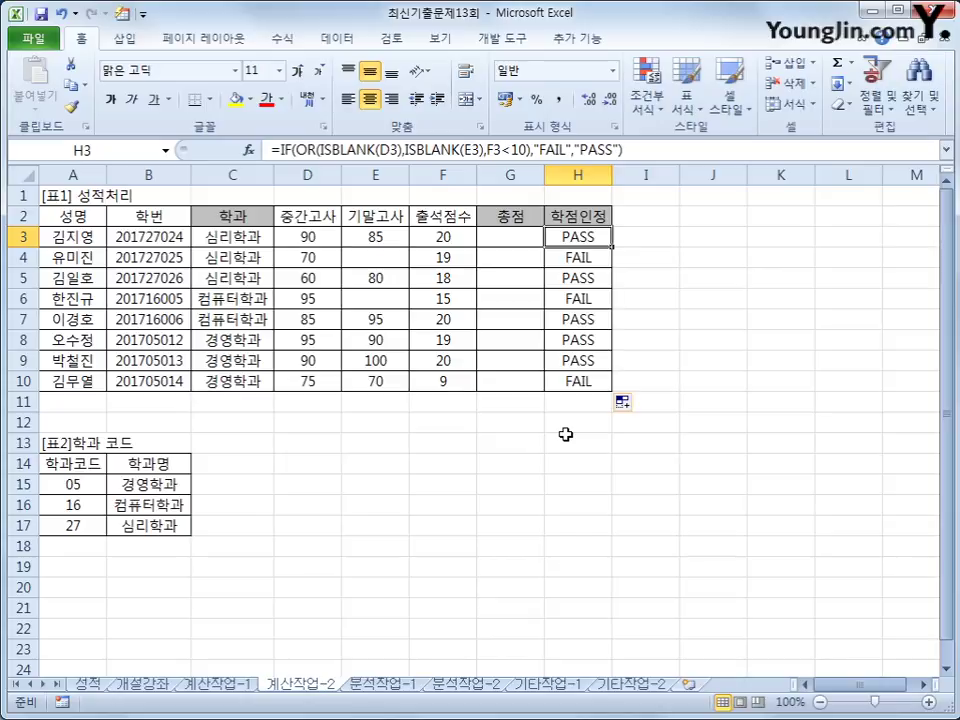
- Open the Visual Basic editor for the 총점 column's custom function and insert a new module into the workbook's project
left_click(514, 239)
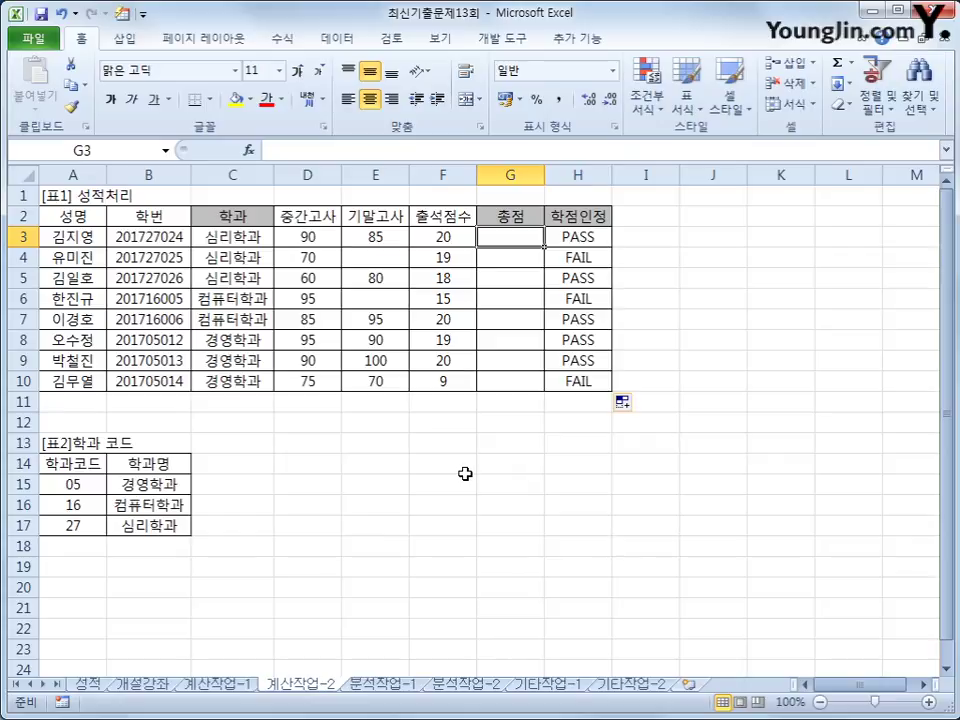
left_click(502, 42)
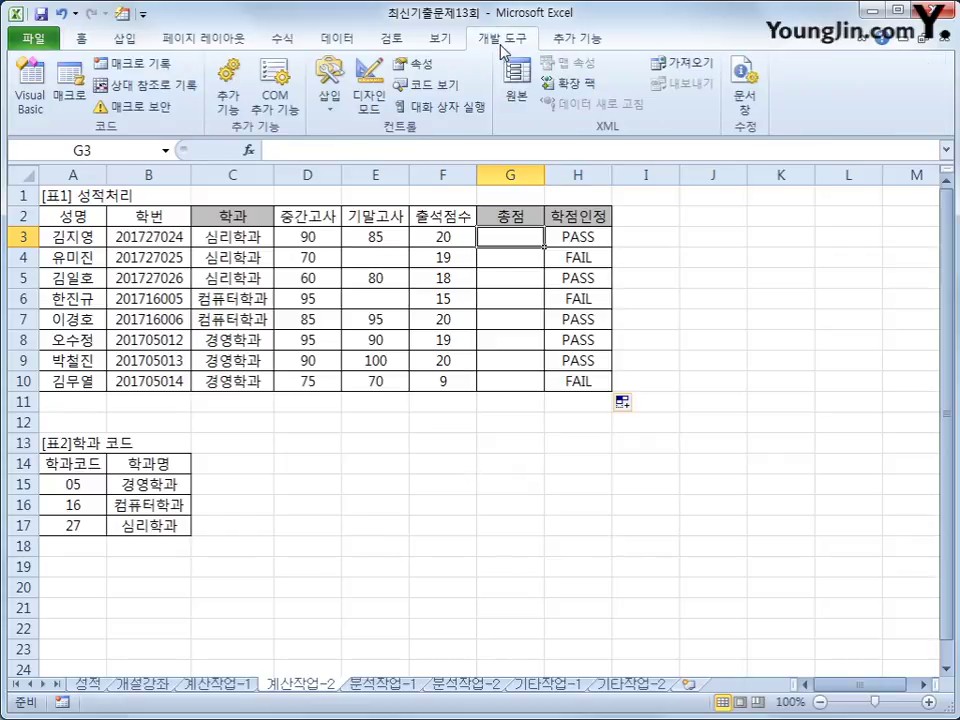
left_click(30, 95)
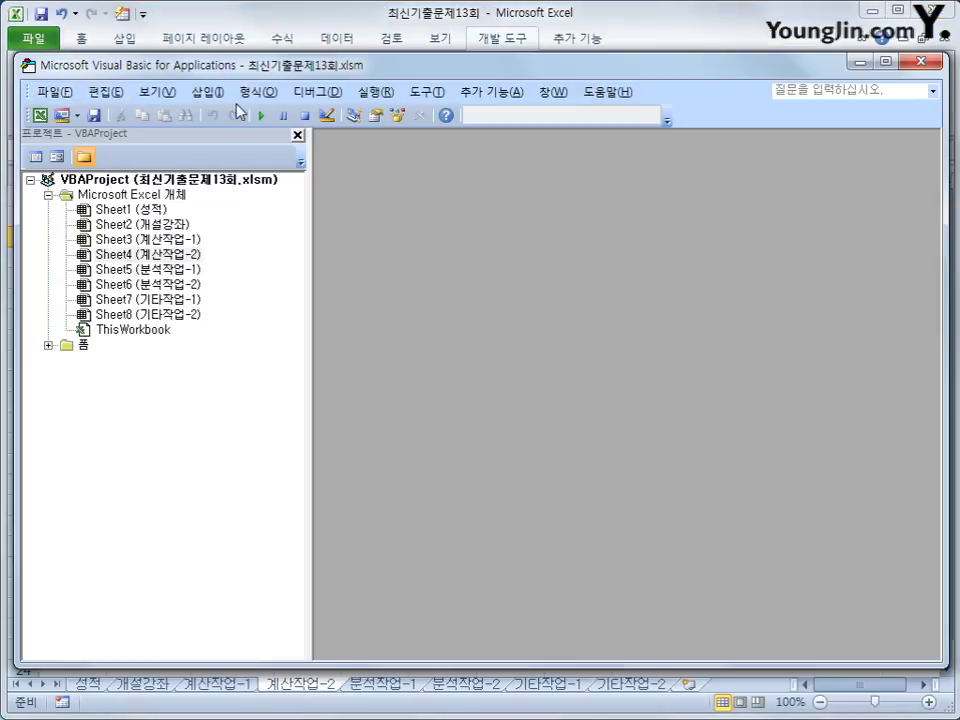
left_click(210, 92)
left_click(246, 160)
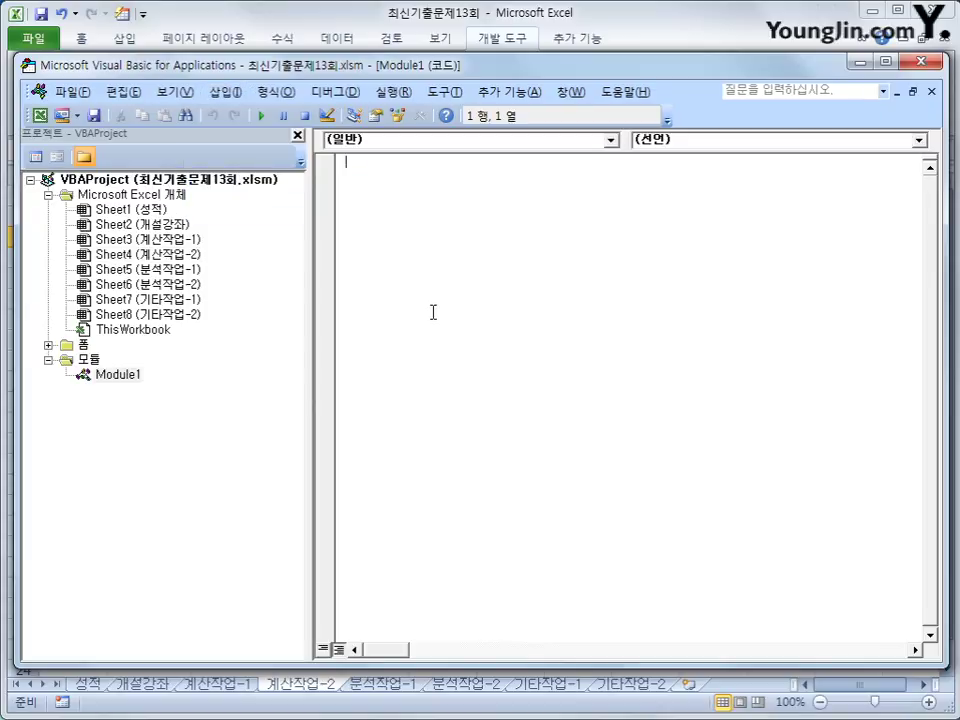
- Declare the public function fn총점 with the arguments 중간고사, 기말고사 and 출석점수, and start an indented line in its body
type("public functio")
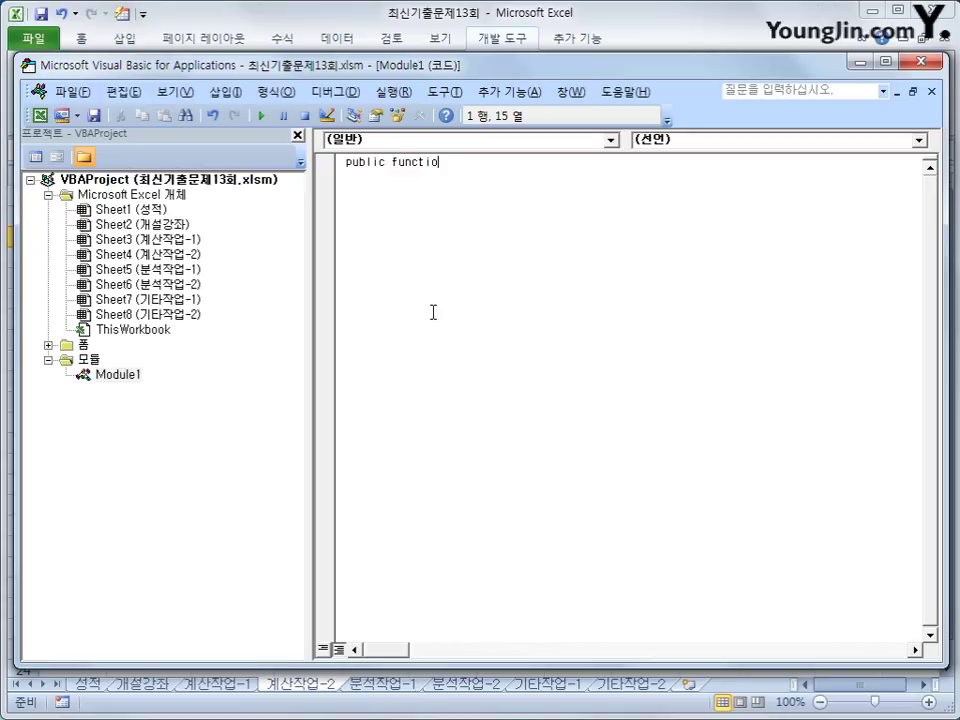
type("n fn총점(")
type("중간고사, 기말")
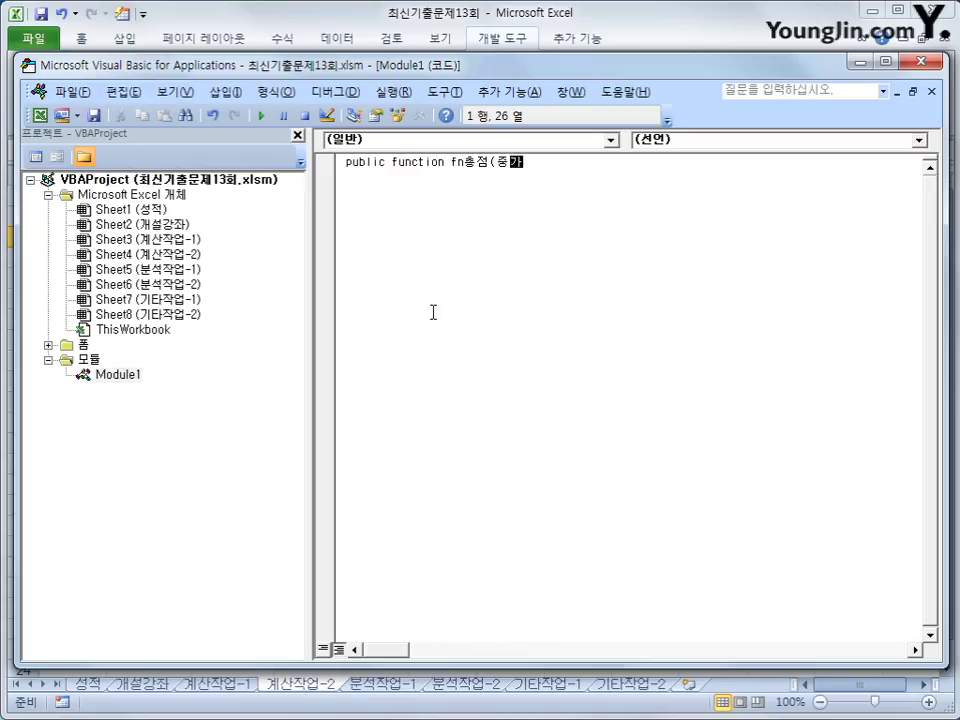
type("고사, 기말고사")
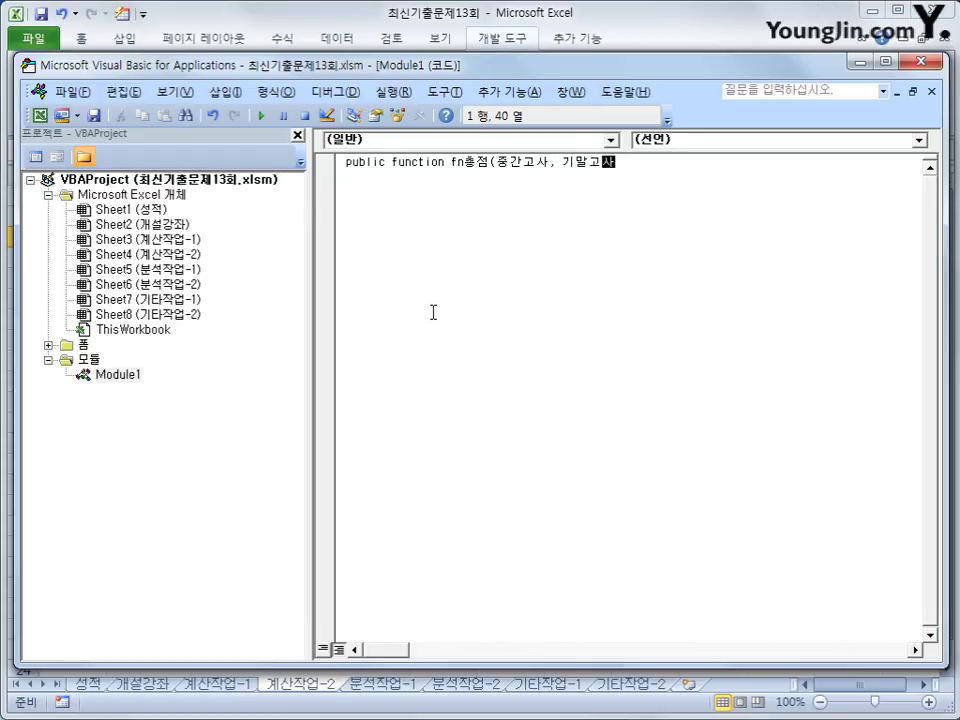
type("출석점수)")
key("Return")
key("Return")
key("Tab")
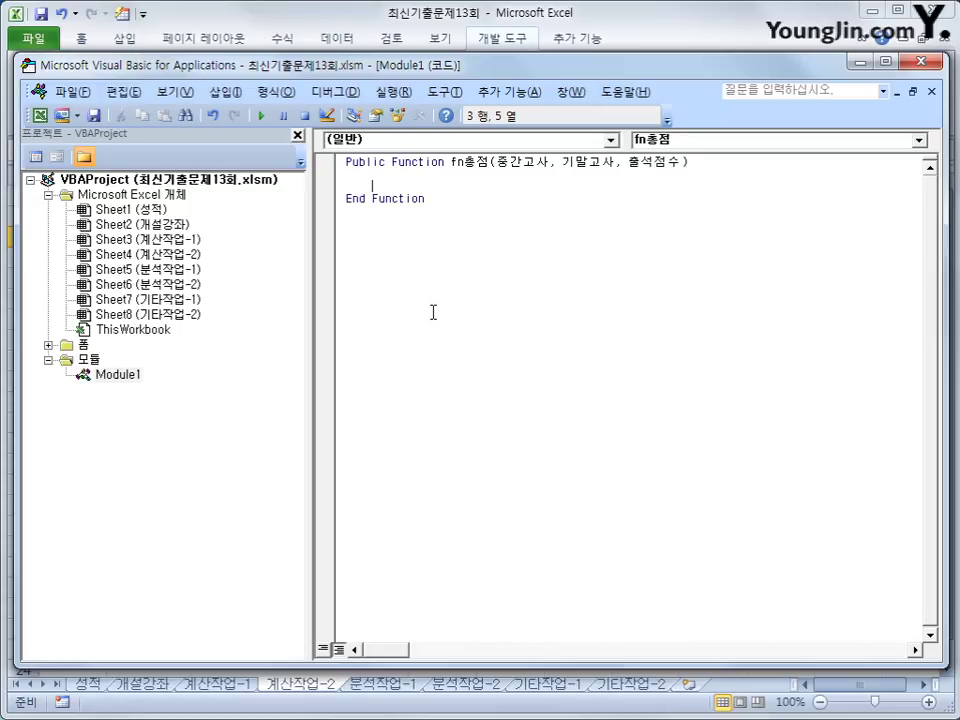
- Start an If block in the fn총점 function that tests whether 출석점수 >= 10
type("if 출석점수 >")
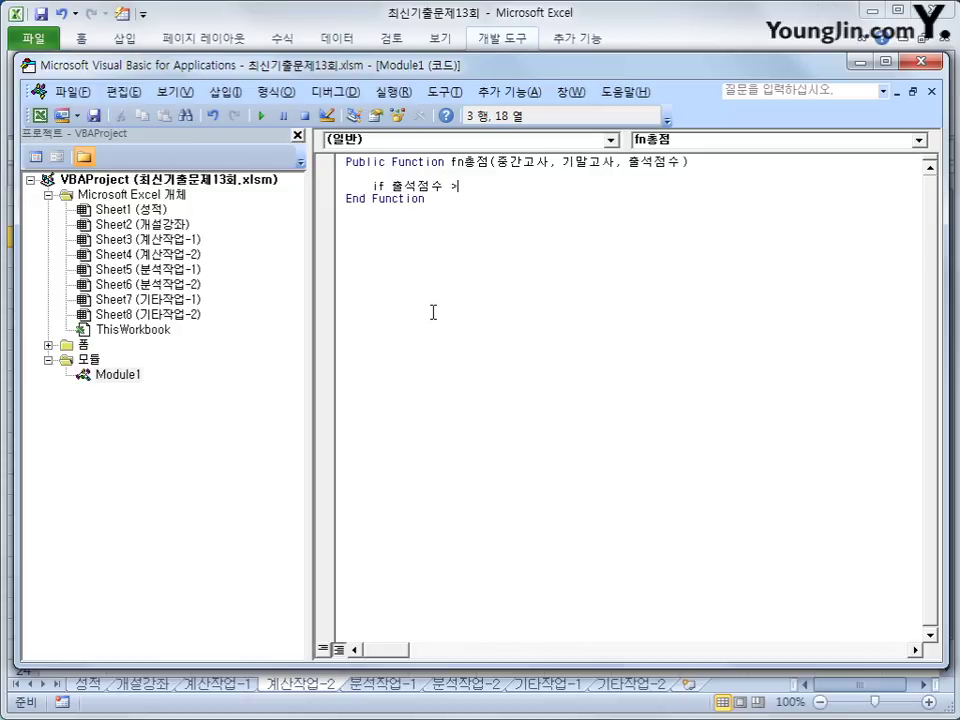
type("=10 then")
key("Return")
key("Tab")
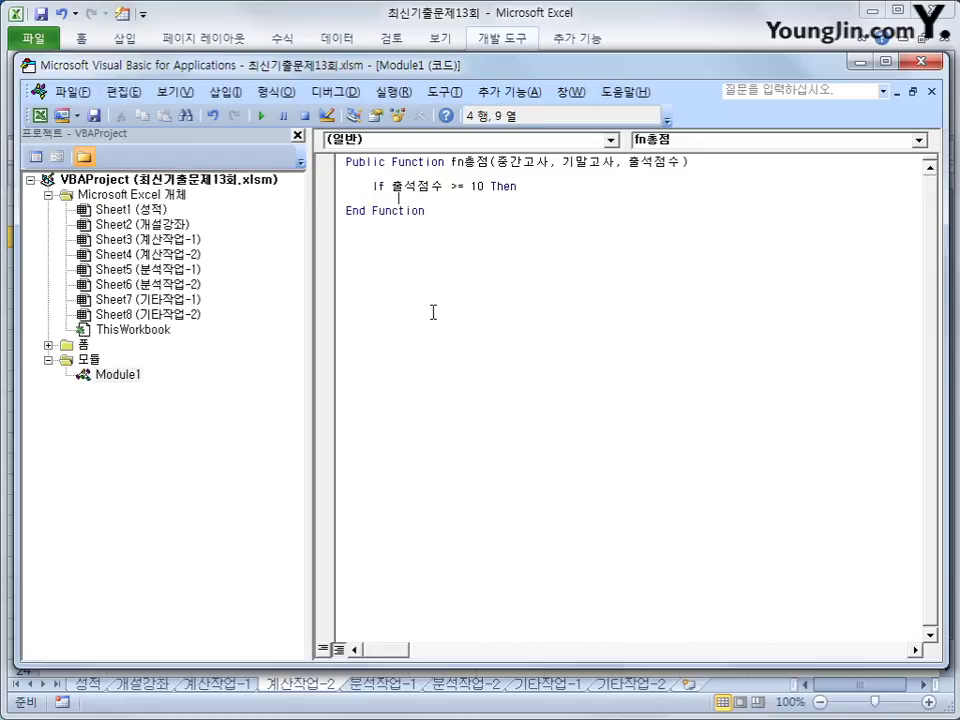
- Write the Then branch as fn총점 = 중간고사 * 0.4 + 기말고사 * 0.4 + 출석점수
type("fn총점 ")
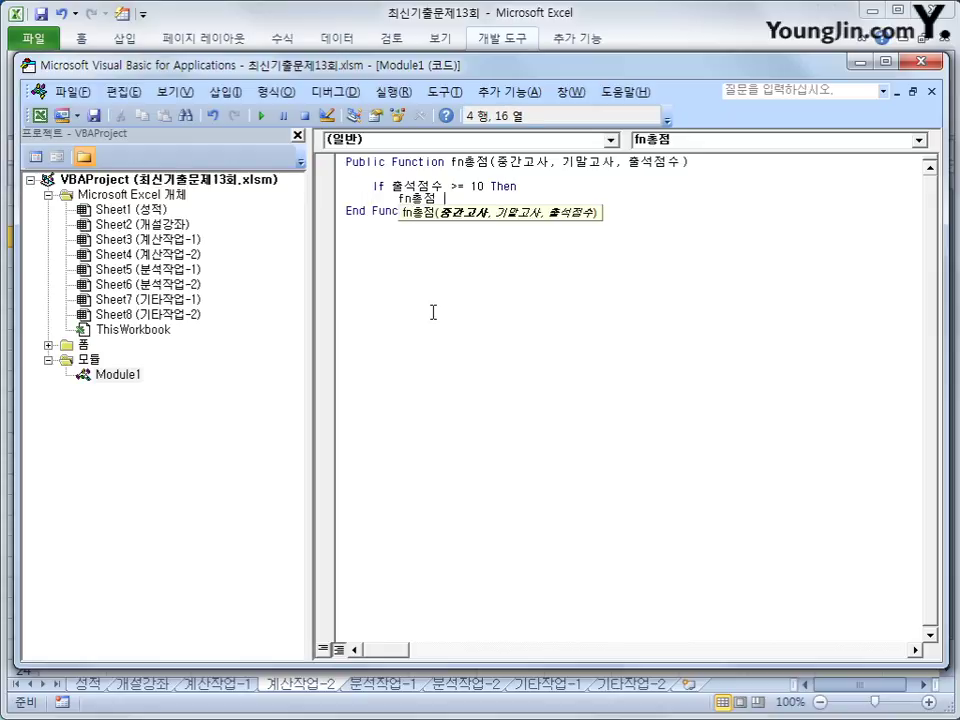
type("= 중간고사 * ")
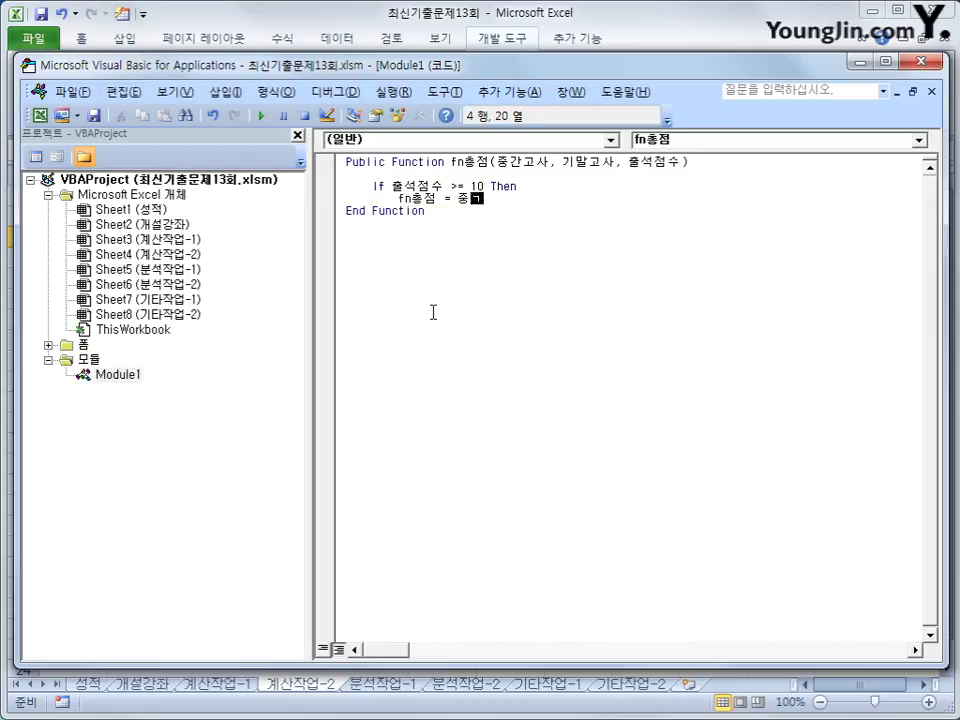
type("0.3")
key("BackSpace")
type("4 +")
type(" 기말고사")
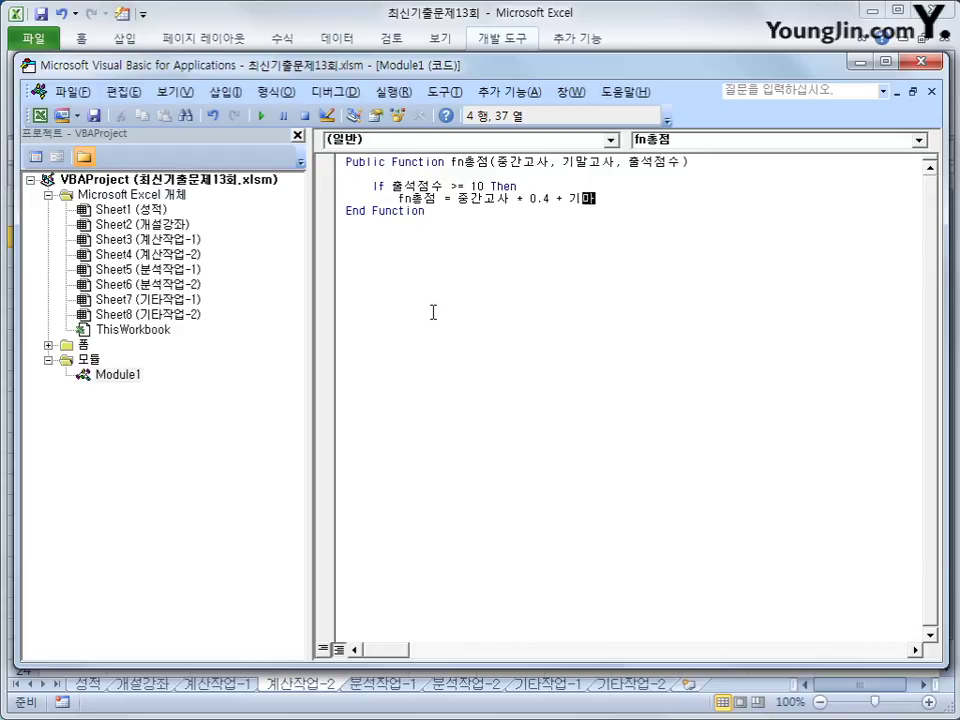
type(" * 0.4 + 출석점")
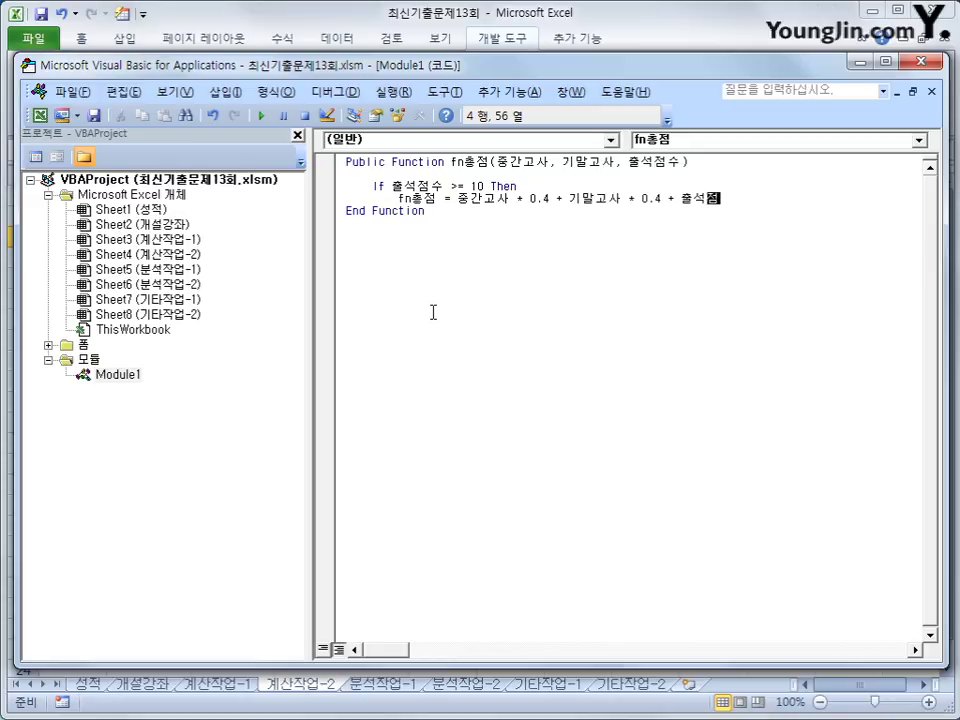
type("수")
key("Return")
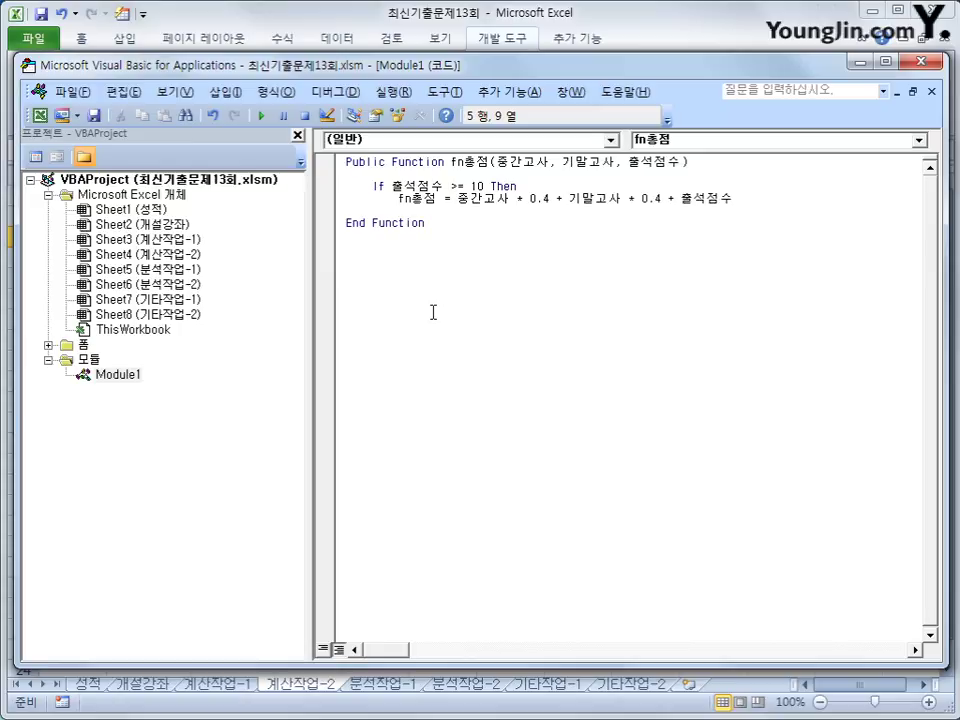
- Add an Else branch that assigns fn총점 = 0
key("BackSpace")
type("else")
key("Return")
key("Tab")
type("fn")
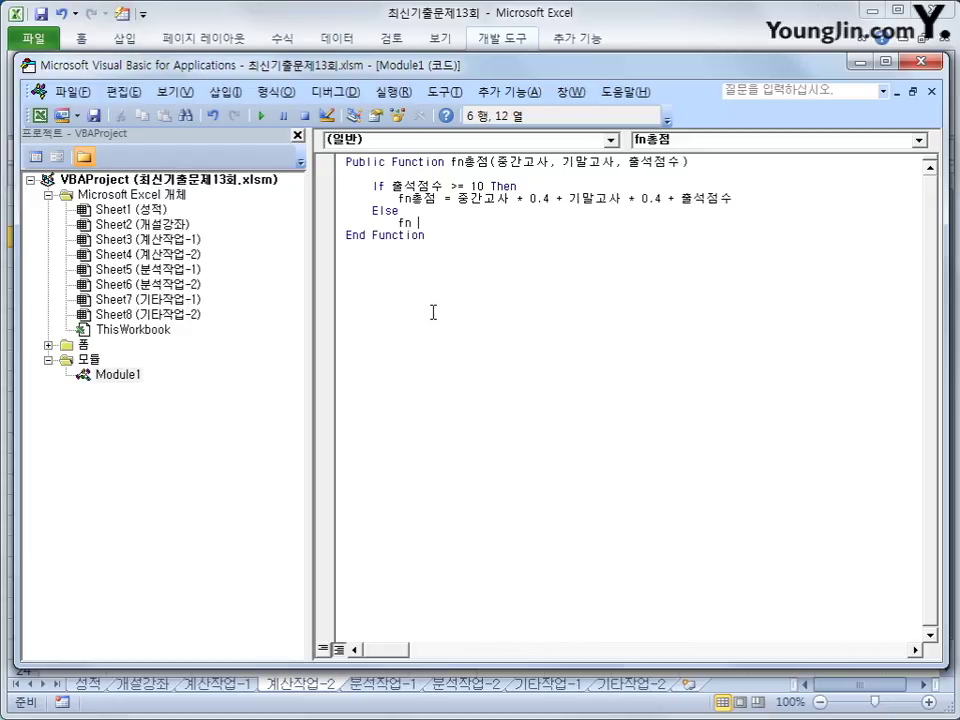
key("BackSpace")
type("총점 =0")
key("Return")
key("BackSpace")
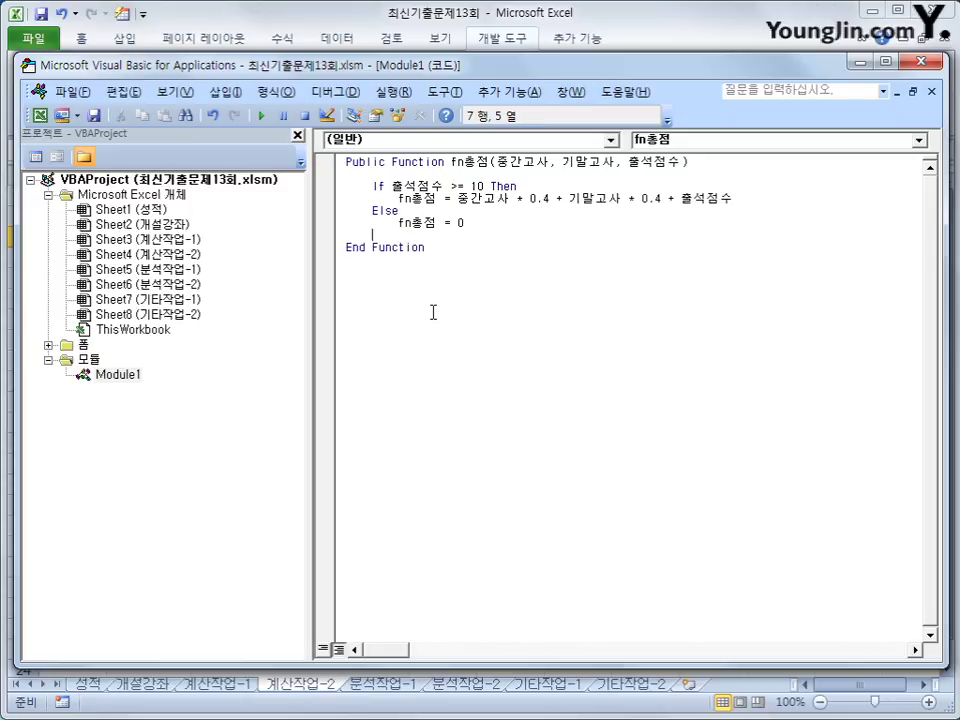
- Close the conditional with End If and close the code editor to return to the worksheet
key("BackSpace")
key("Tab")
type("end if")
key("Return")
key("Up")
key("Up")
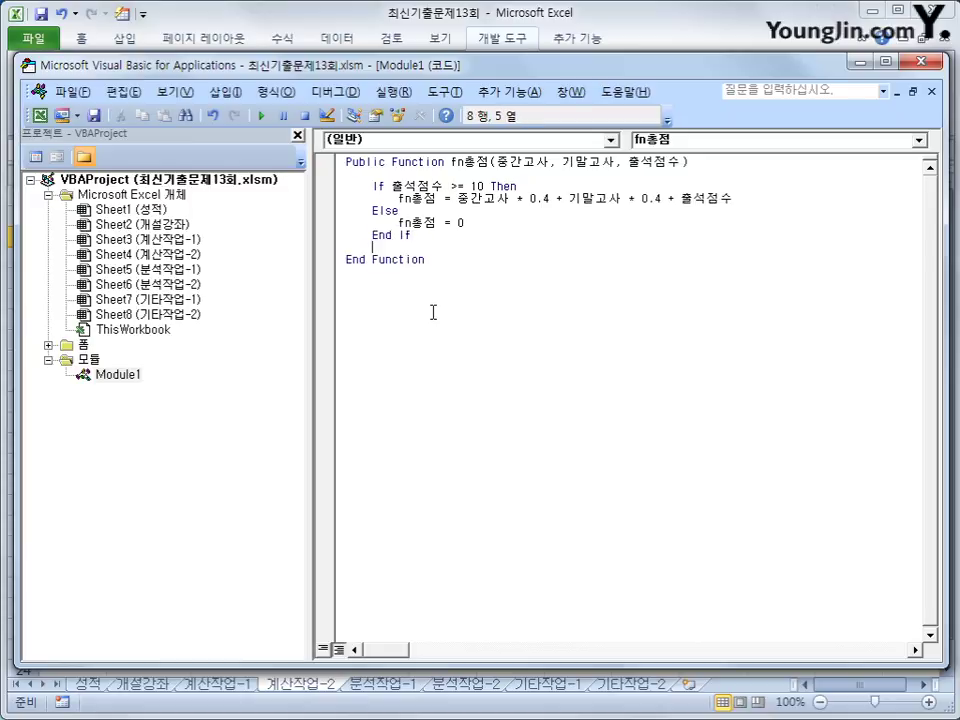
key("Up")
key("Up")
key("Up")
left_click(729, 209)
left_click(762, 203)
left_click(478, 226)
left_click(920, 62)
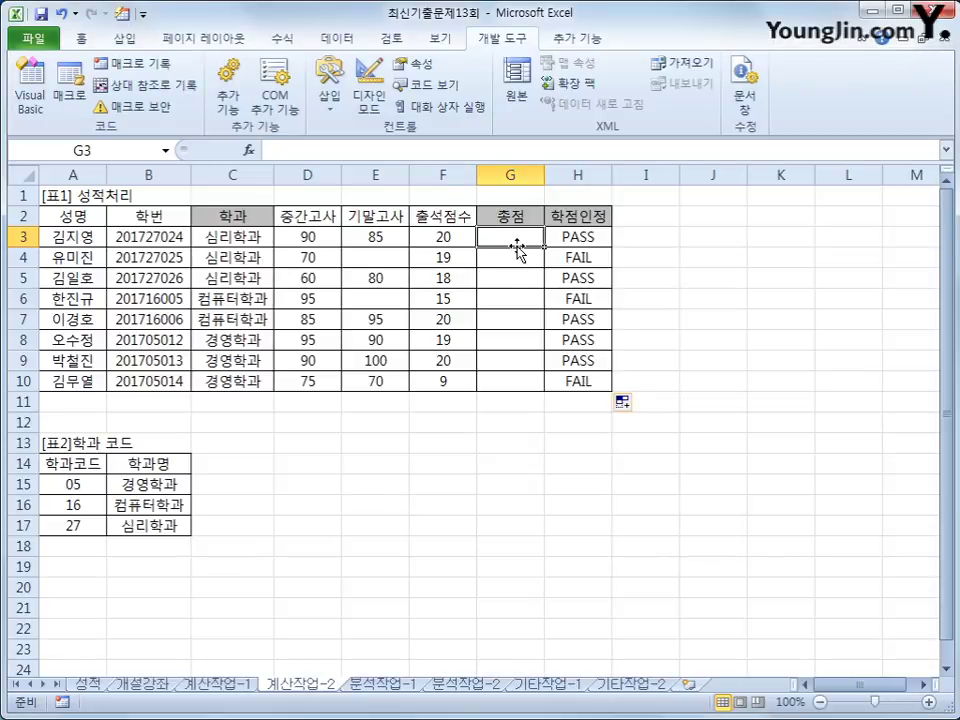
- Insert the user-defined function fn총점 into cell G3 of the 총점 column
left_click(251, 152)
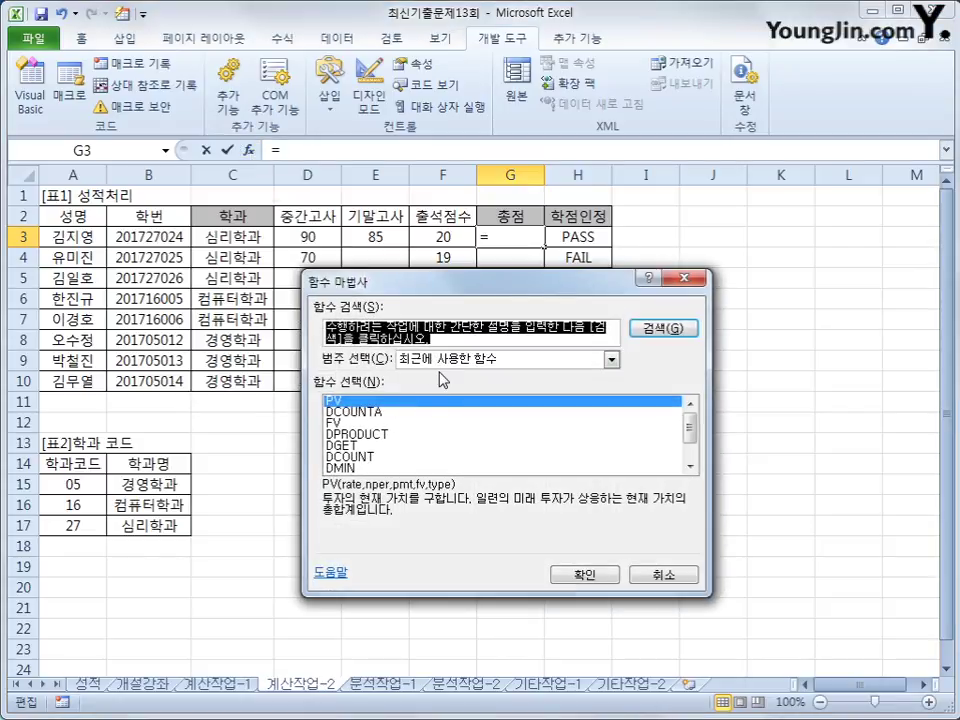
left_click(447, 360)
left_click(430, 497)
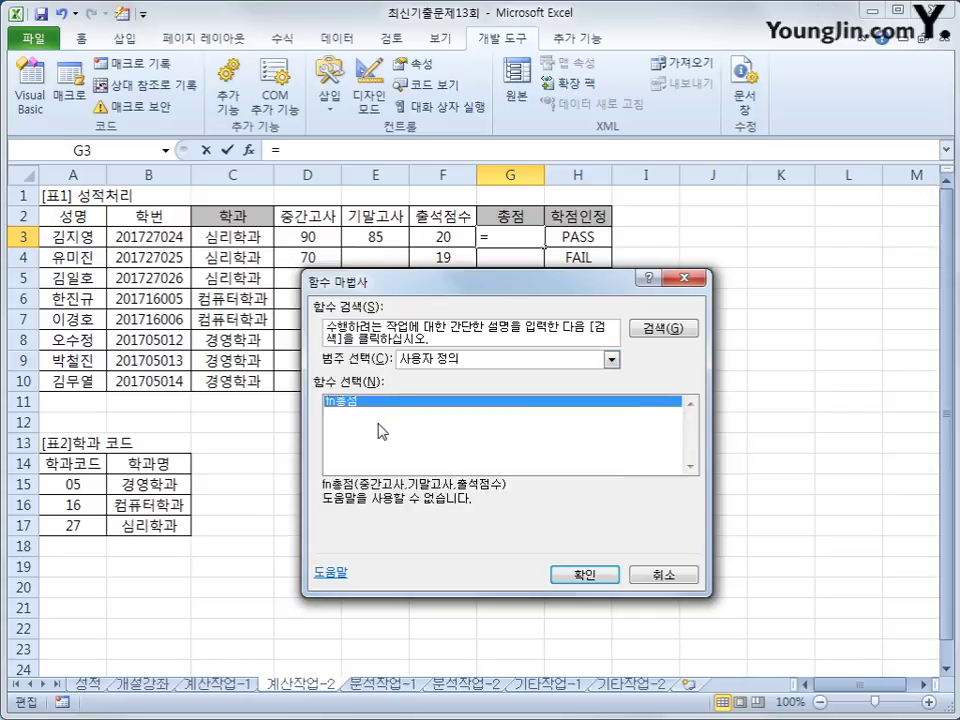
left_click(590, 576)
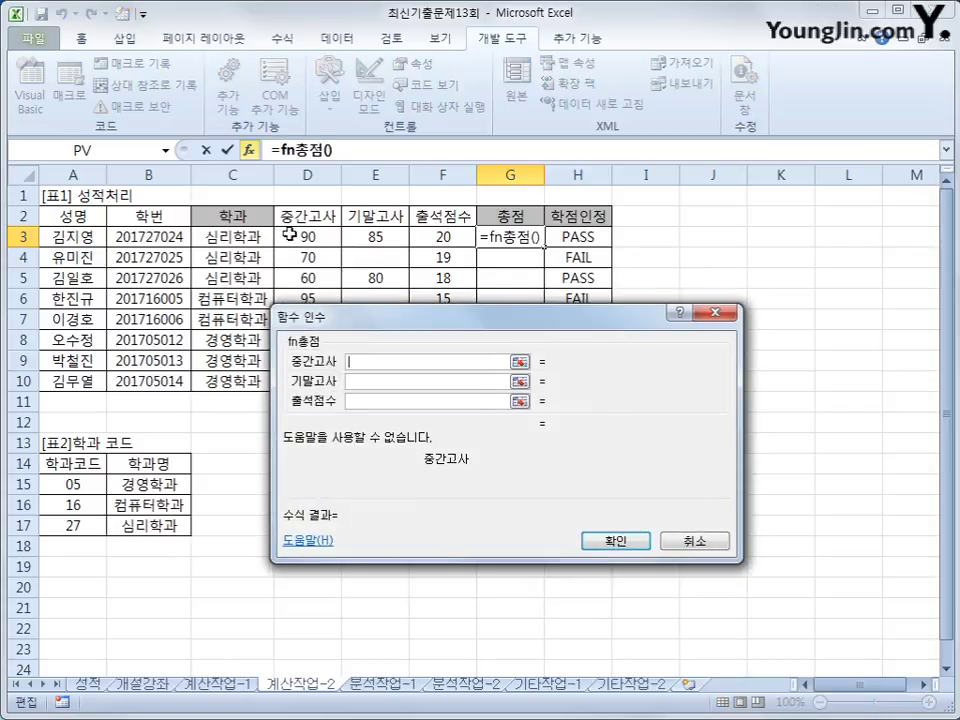
- Set the function's 중간고사, 기말고사 and 출석점수 arguments to D3, E3 and F3, and fill the formula down to G10
left_click(285, 238)
left_click(381, 384)
left_click(368, 241)
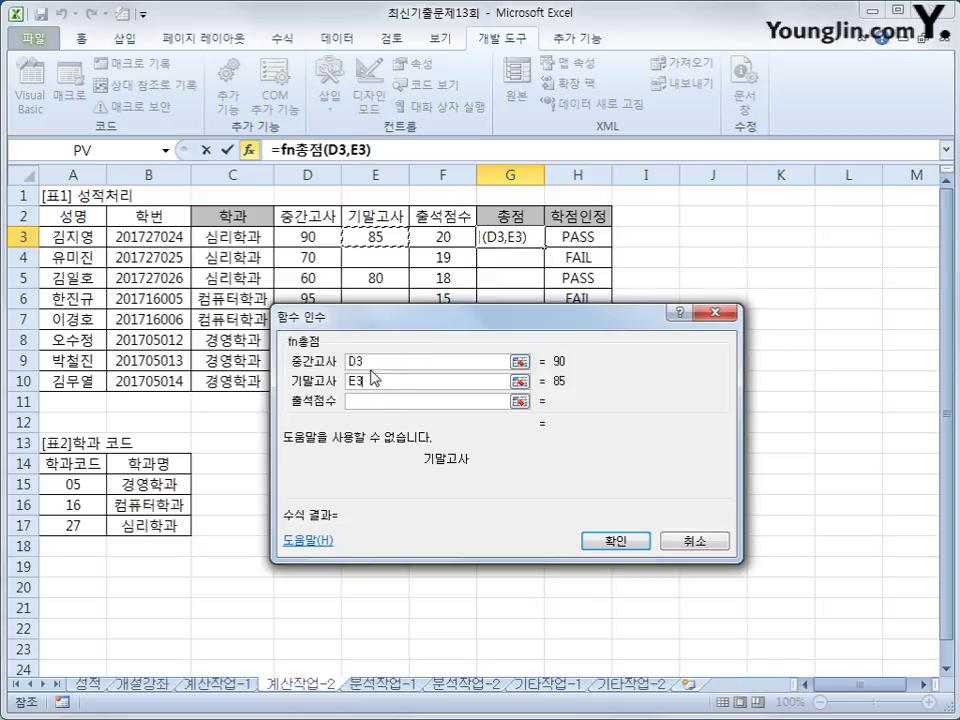
left_click(370, 400)
left_click(432, 241)
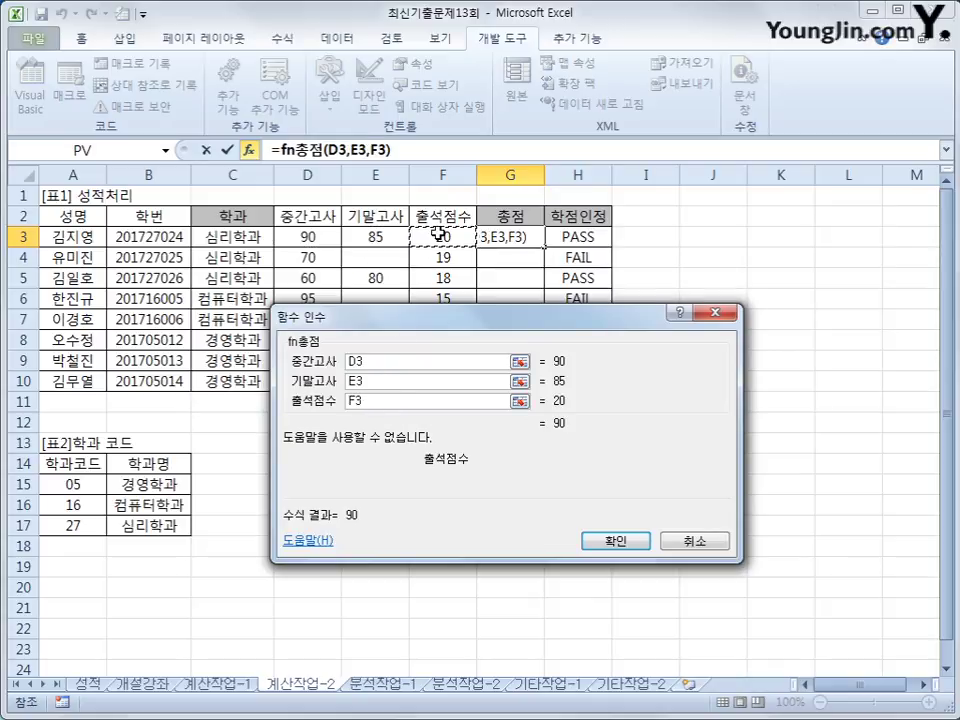
left_click(616, 540)
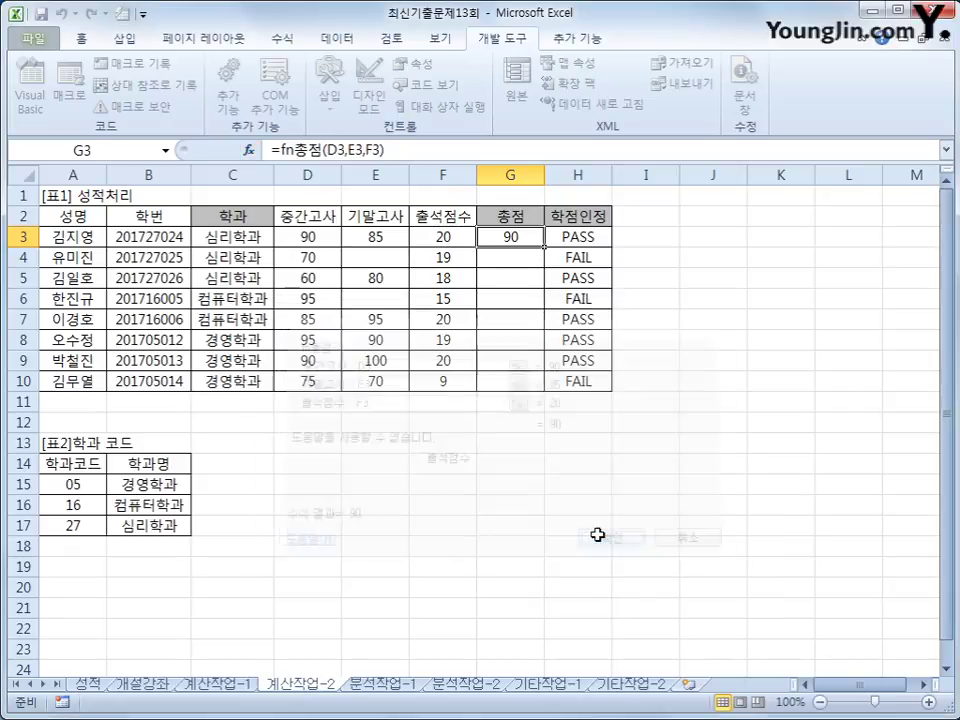
double_click(544, 248)
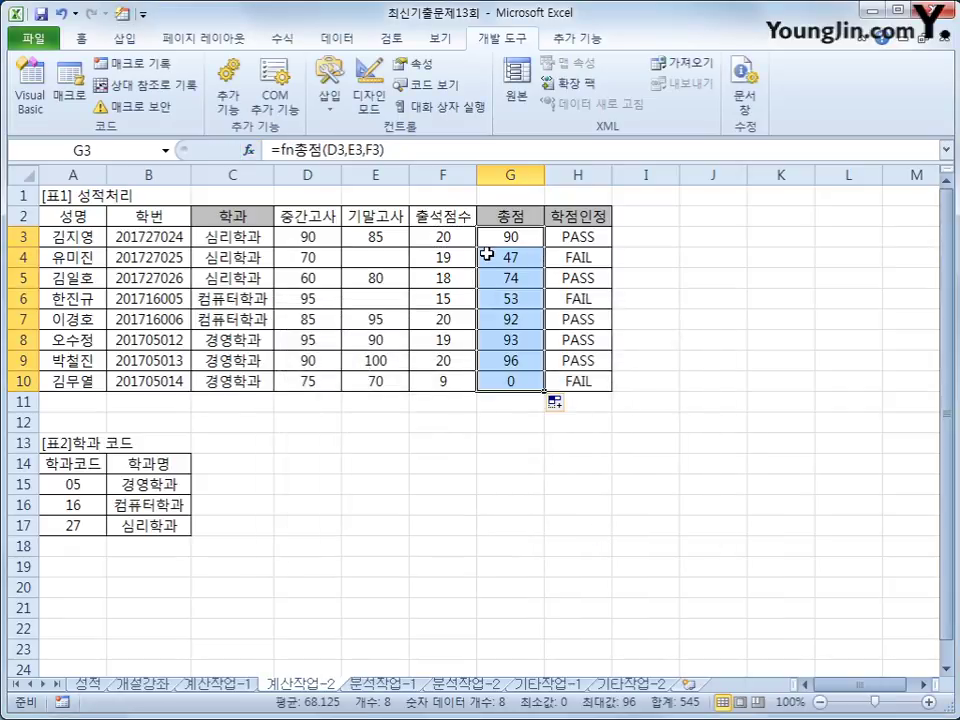
left_click(514, 382)
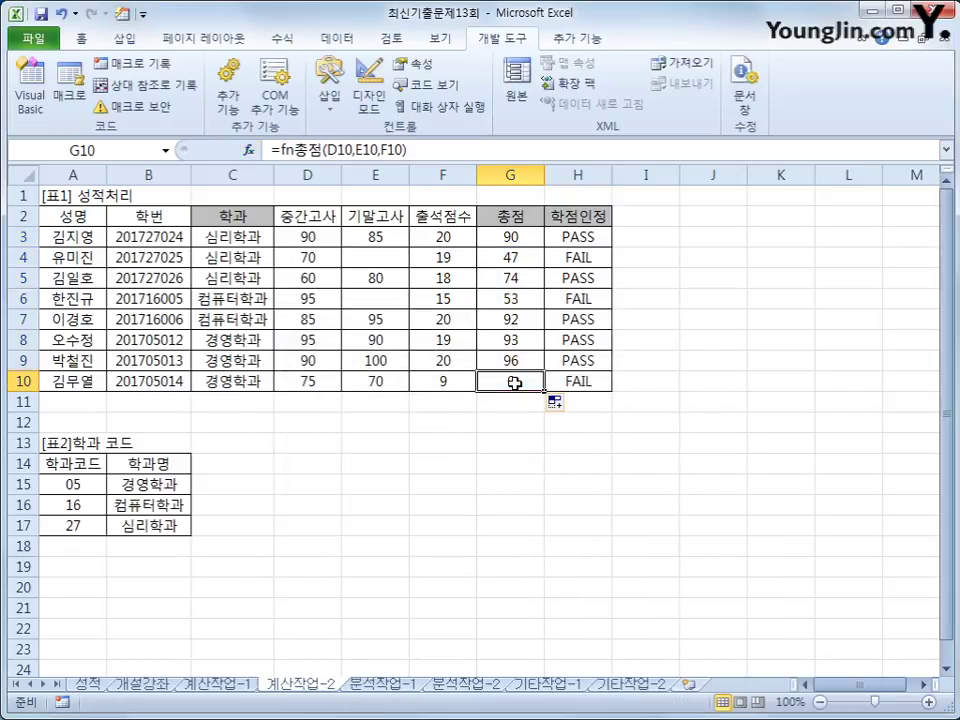
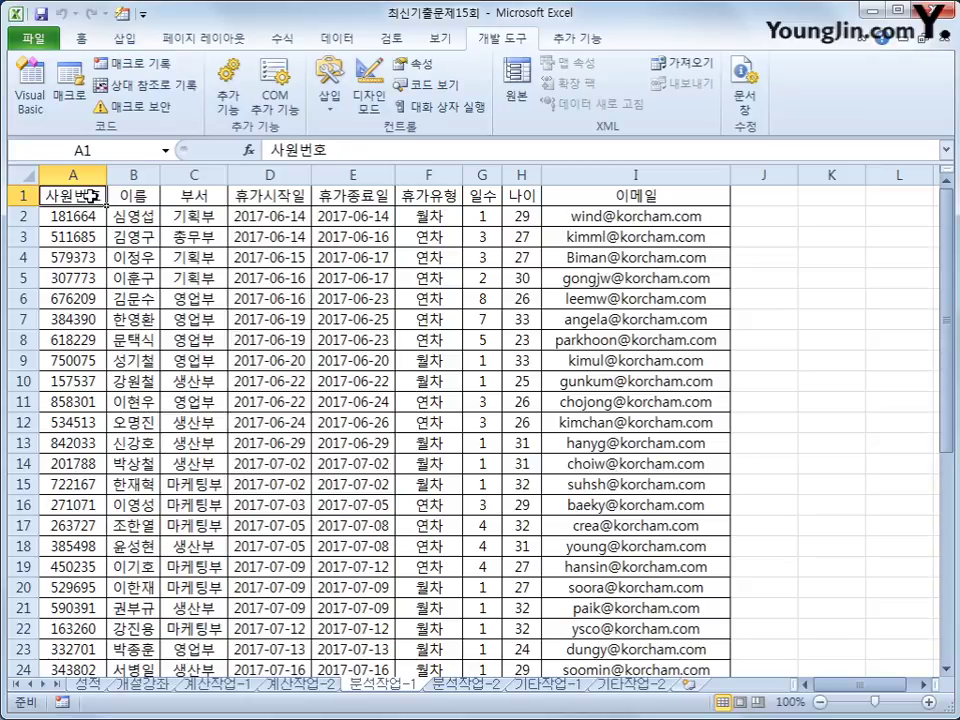
- Create a pivot table from range A1:I41 of sheet 분석작업-1, placed on the existing worksheet at cell K4
left_click(123, 38)
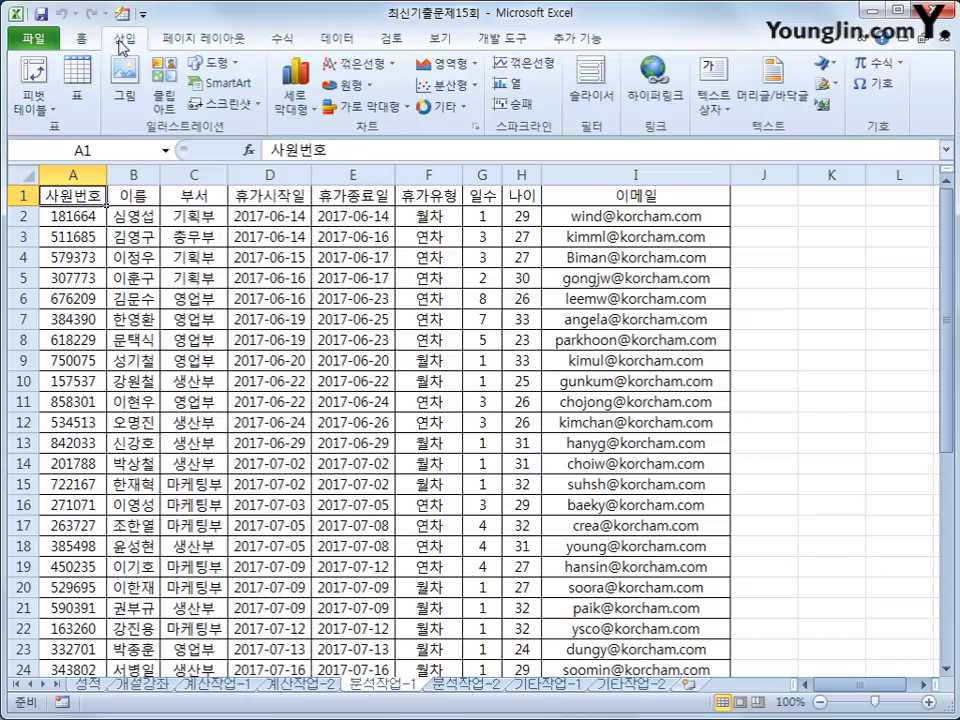
left_click(46, 68)
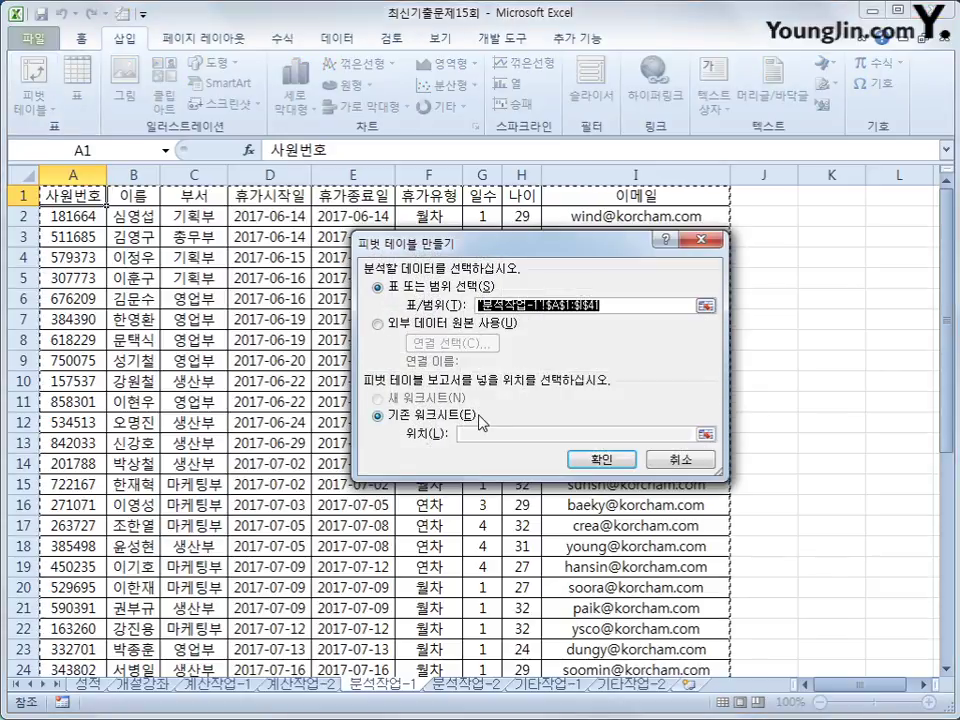
left_click(433, 420)
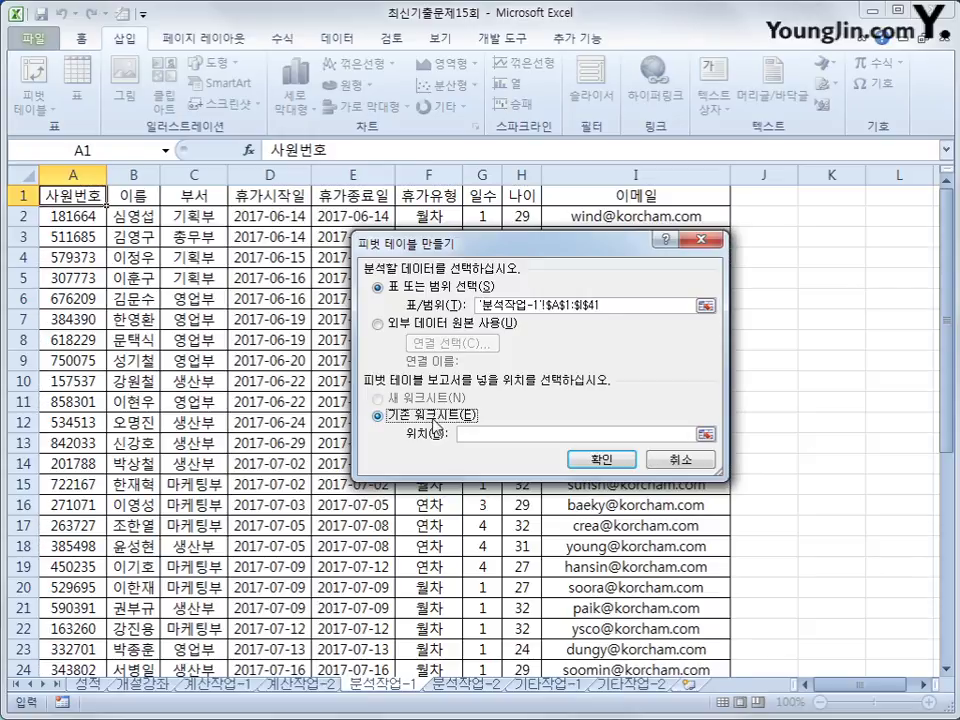
left_click(484, 435)
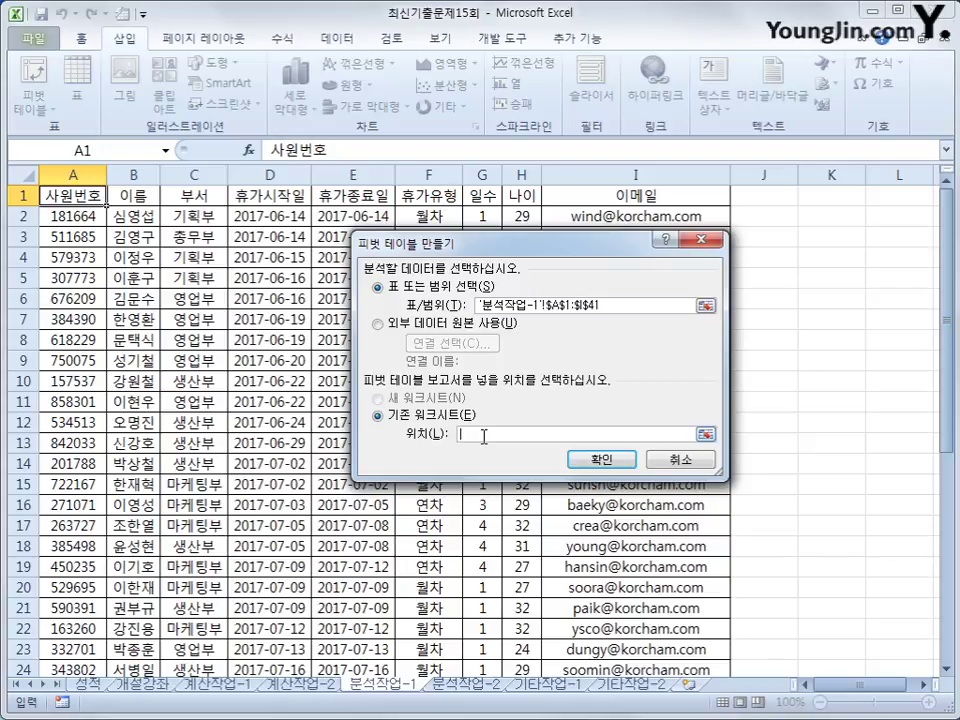
left_click(831, 259)
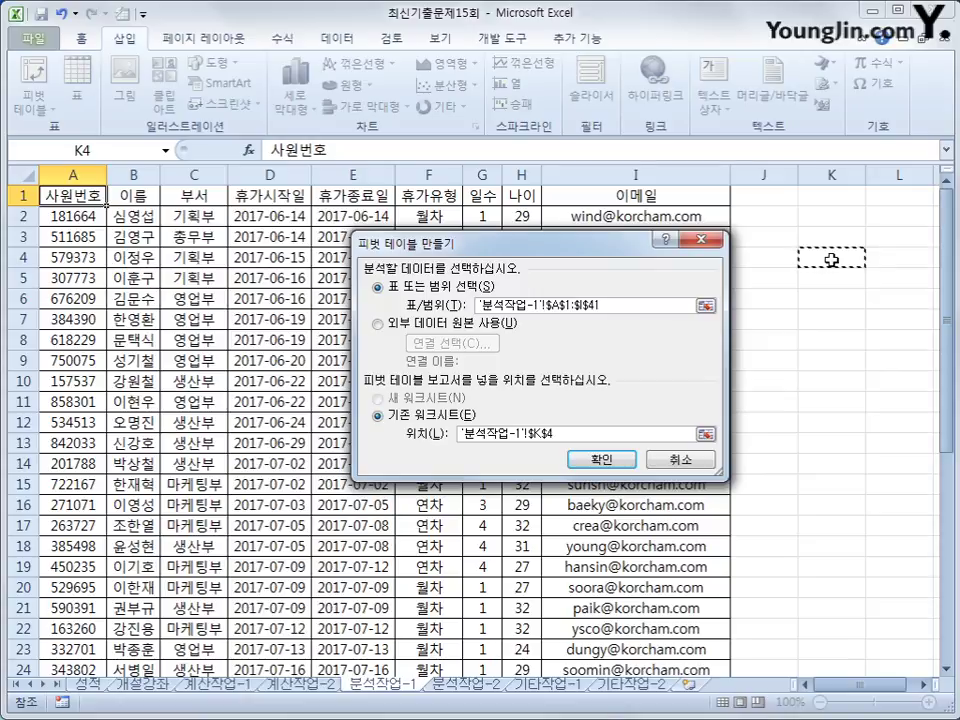
left_click(608, 459)
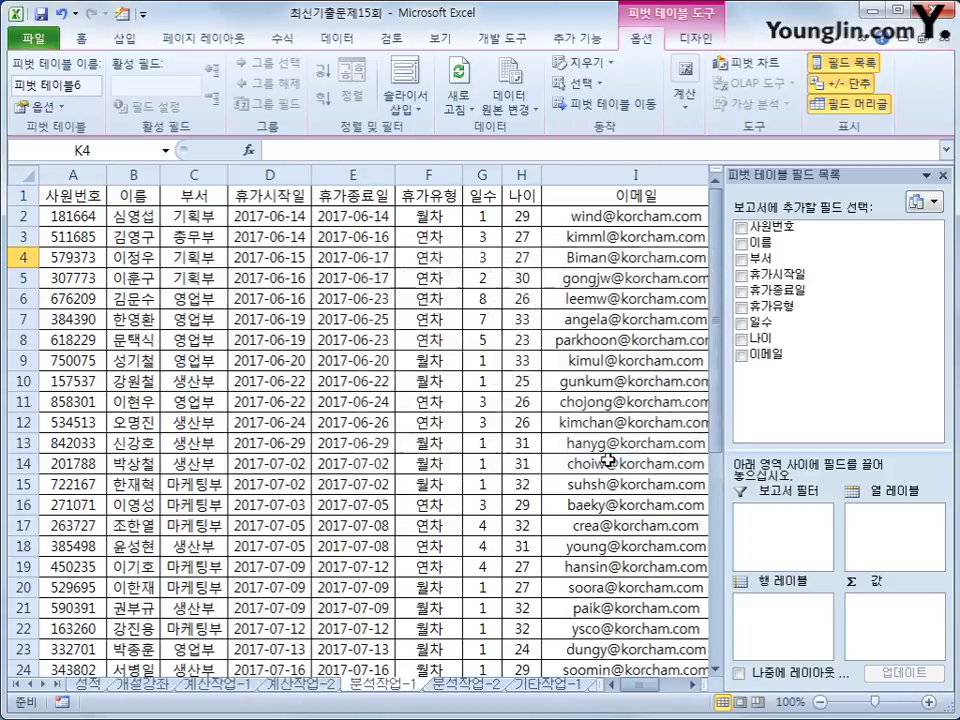
- Lay out the pivot table with 휴가시작일 as column label, 부서 and 휴가유형 as row labels, and 일수 as values
left_click(692, 685)
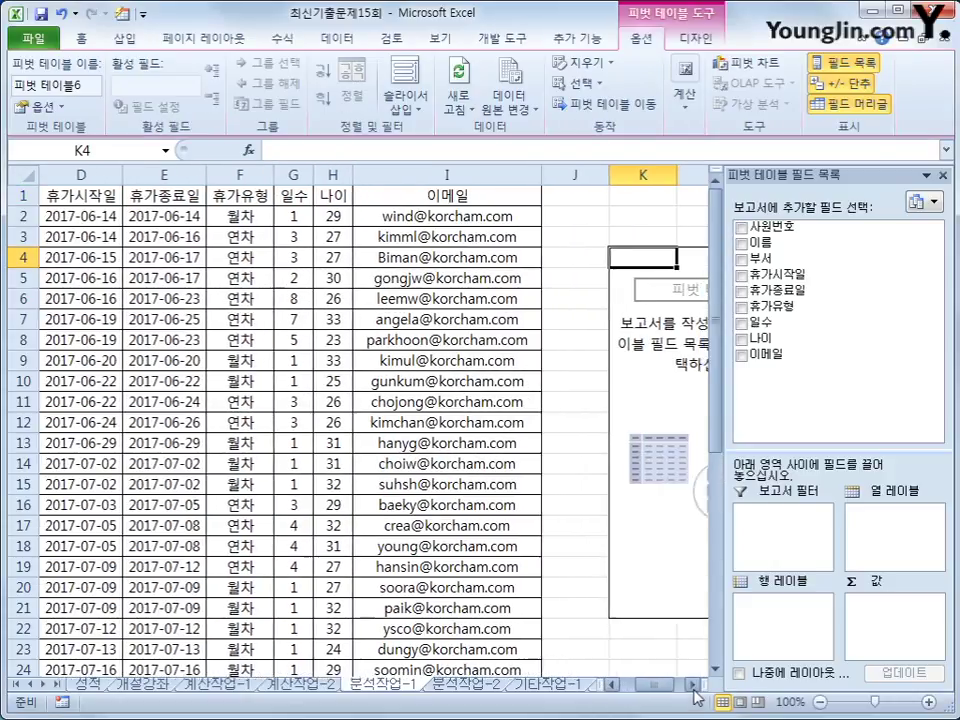
left_click(692, 685)
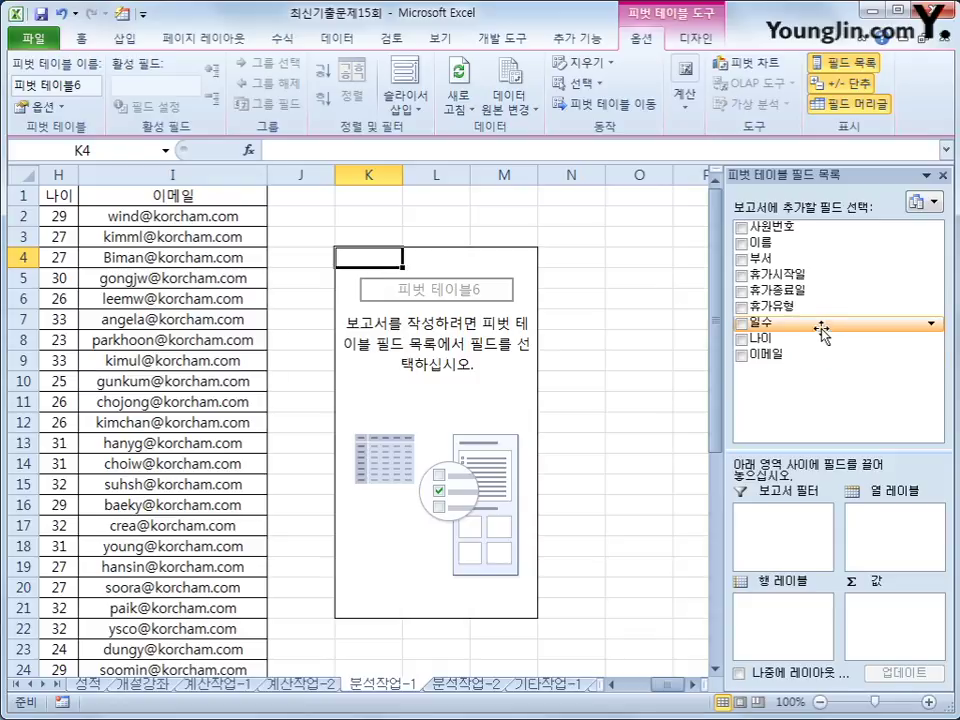
left_click_drag(778, 275, 890, 530)
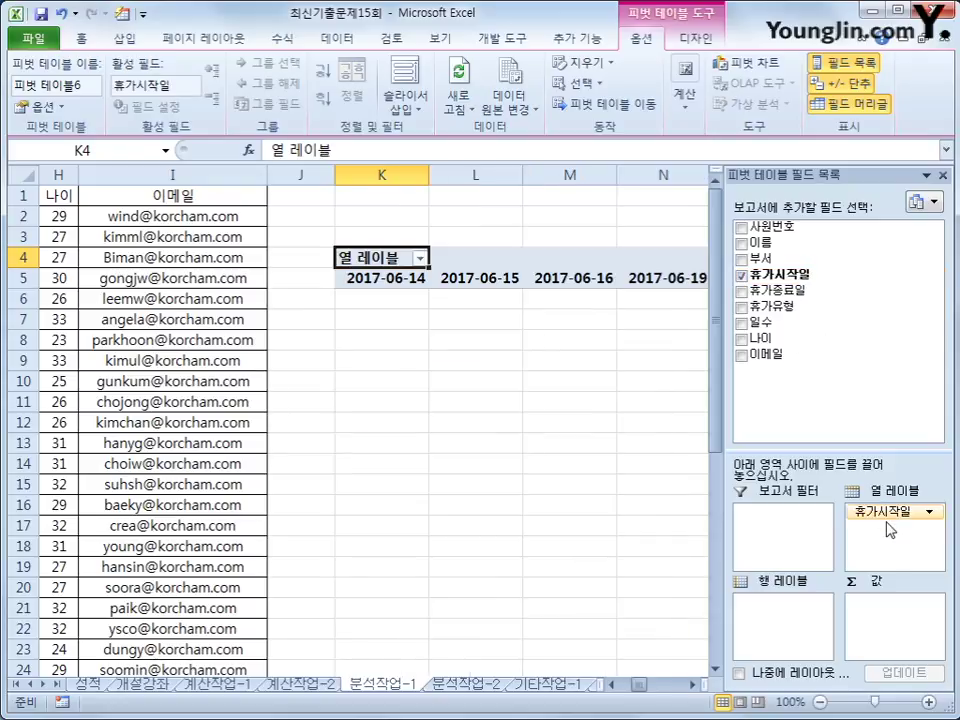
left_click_drag(800, 259, 800, 628)
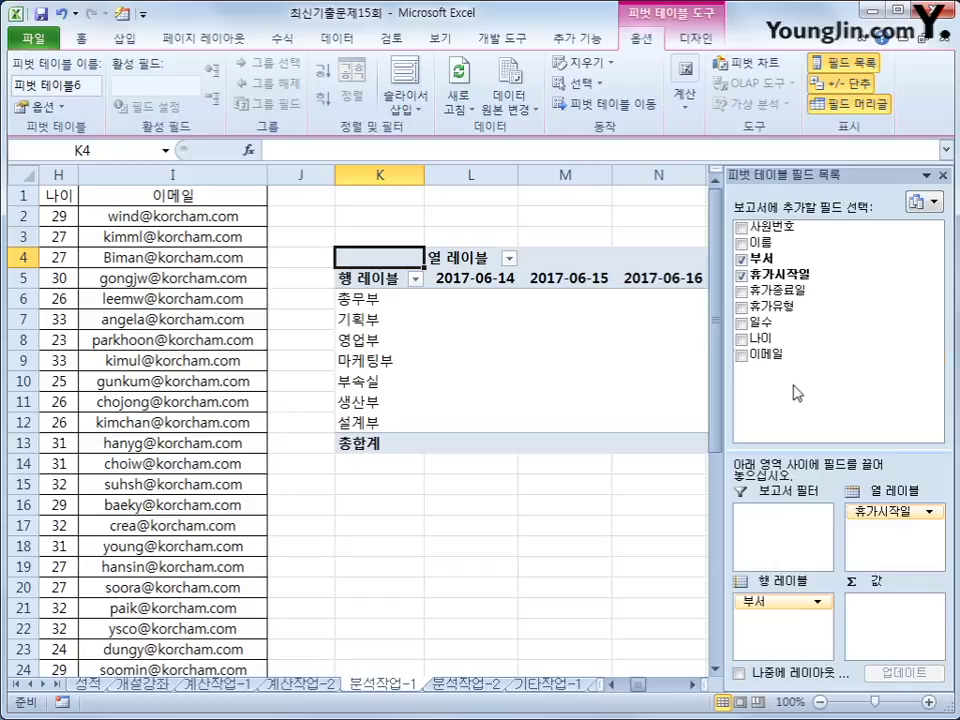
left_click_drag(797, 305, 800, 645)
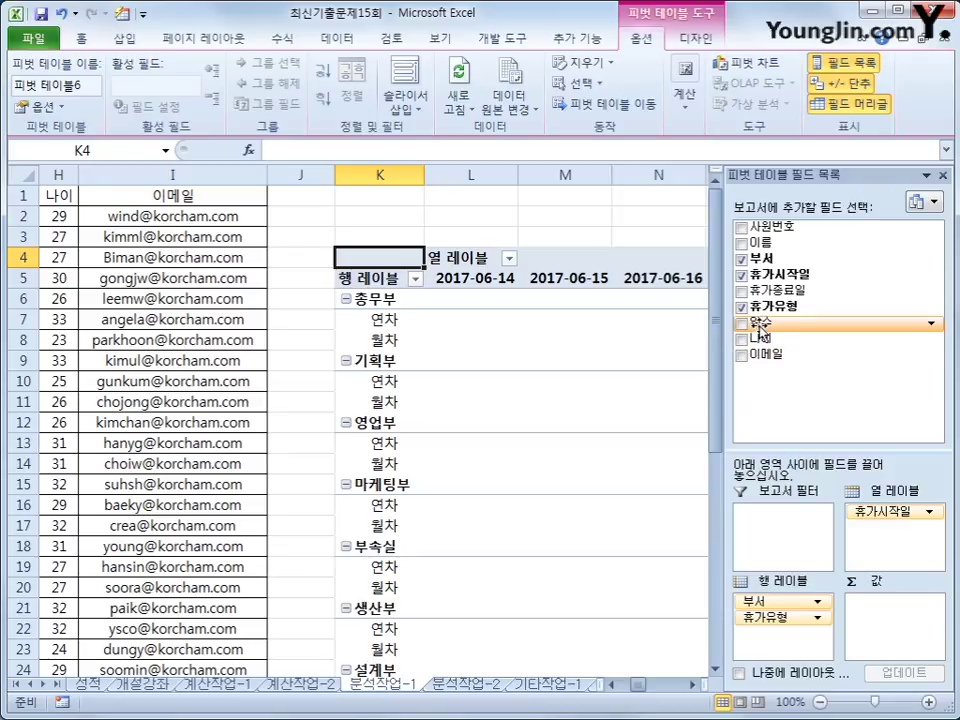
left_click_drag(760, 322, 897, 632)
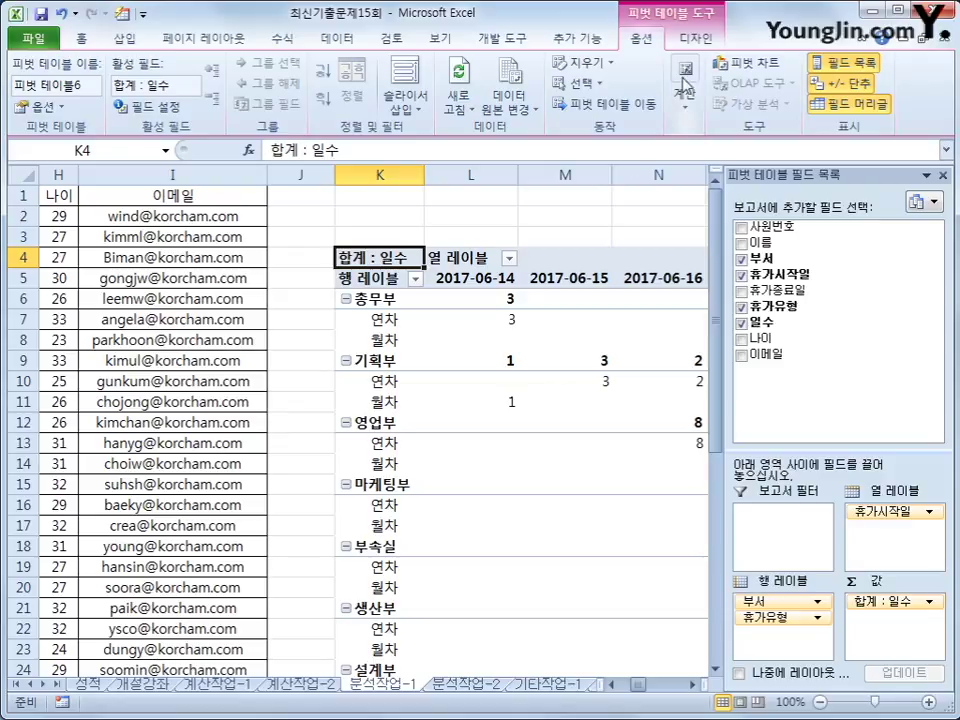
- Show the pivot table report in tabular form (테이블 형식으로 표시)
left_click(697, 38)
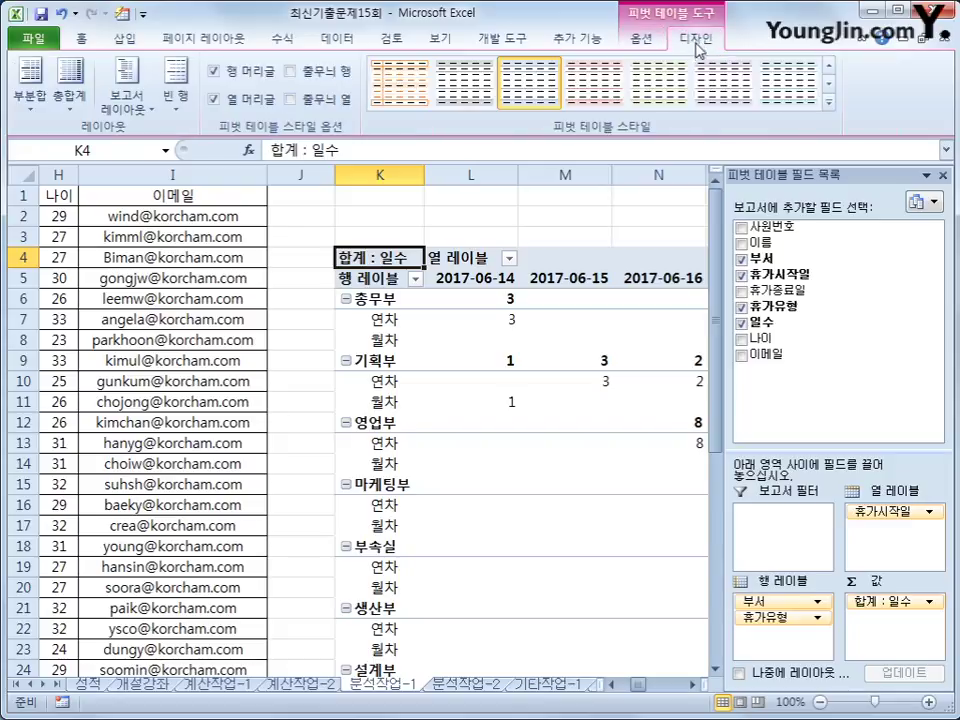
left_click(128, 105)
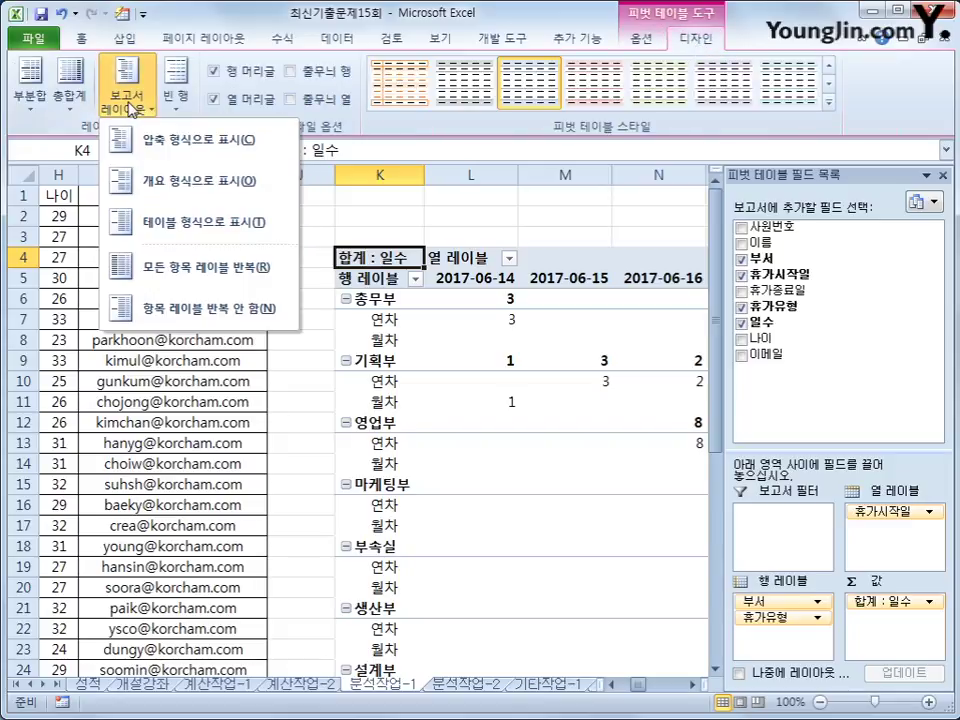
left_click(176, 226)
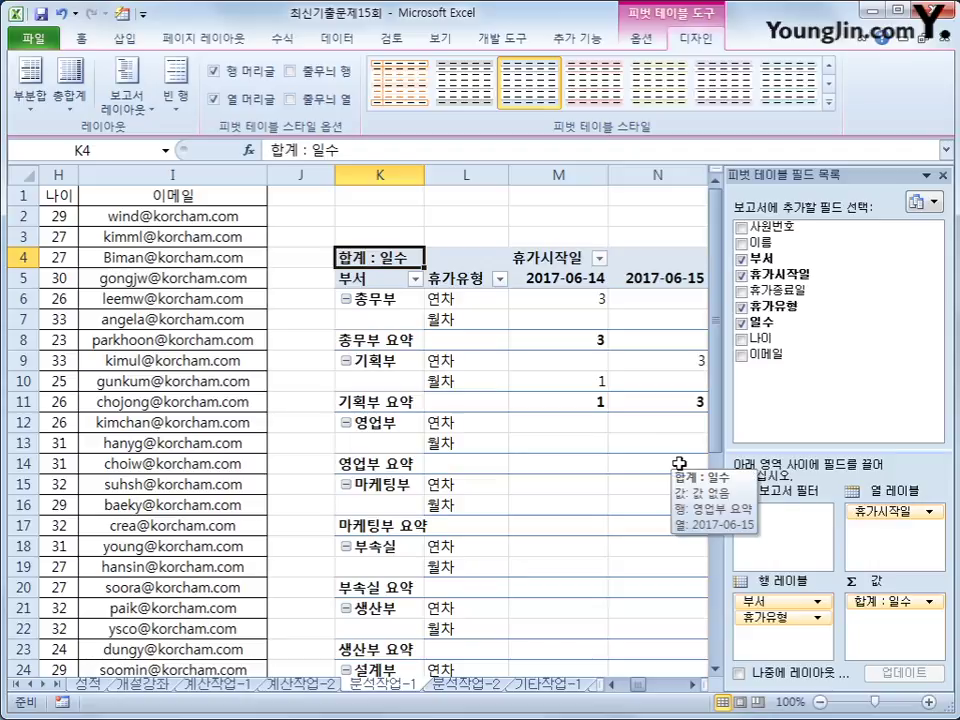
- Group the pivot table's 휴가시작일 dates by month (월) and turn off all subtotals (부분합 표시 안 함)
left_click(538, 256)
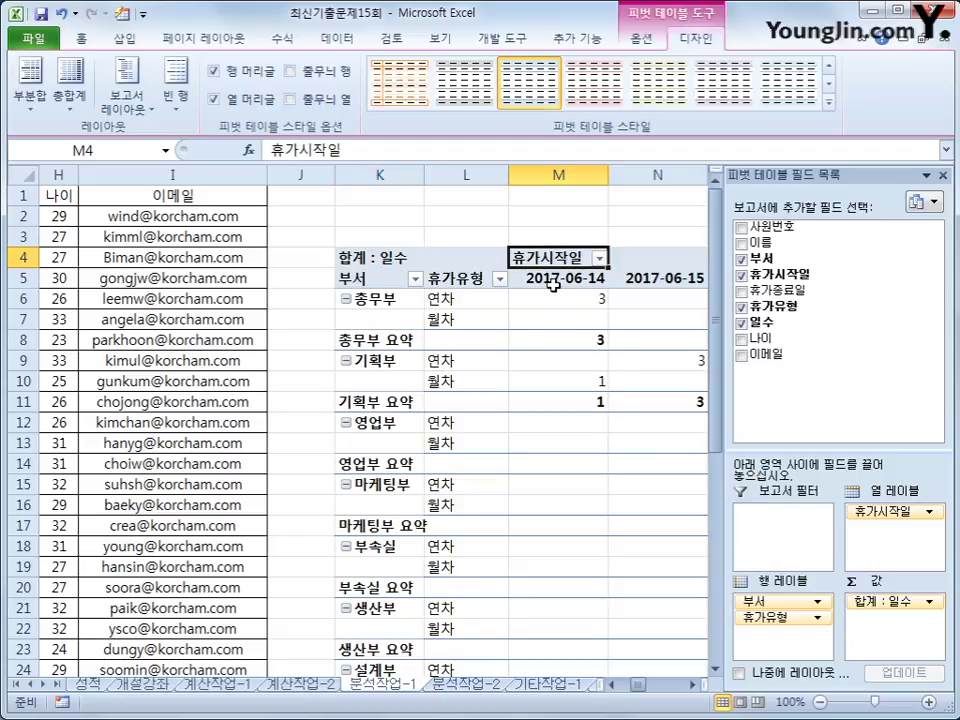
left_click(553, 282)
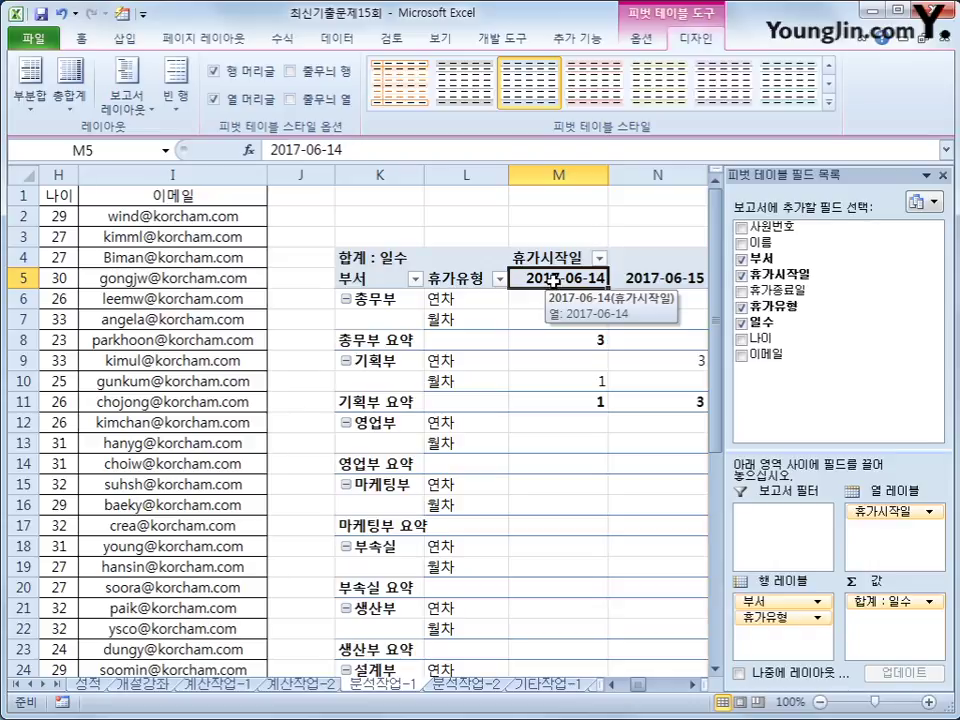
right_click(553, 281)
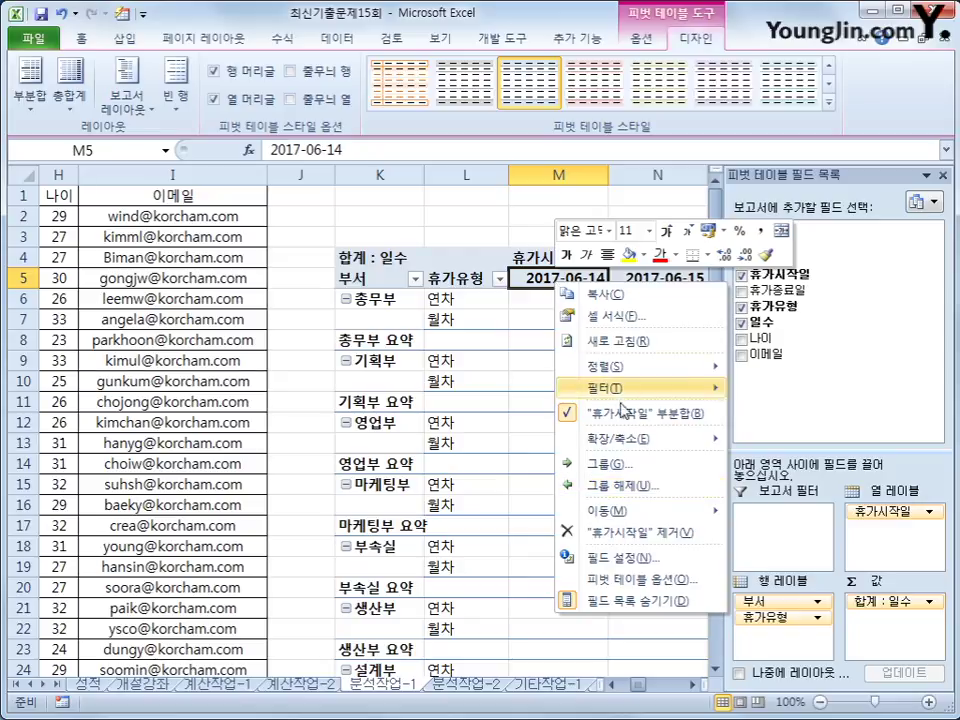
left_click(622, 466)
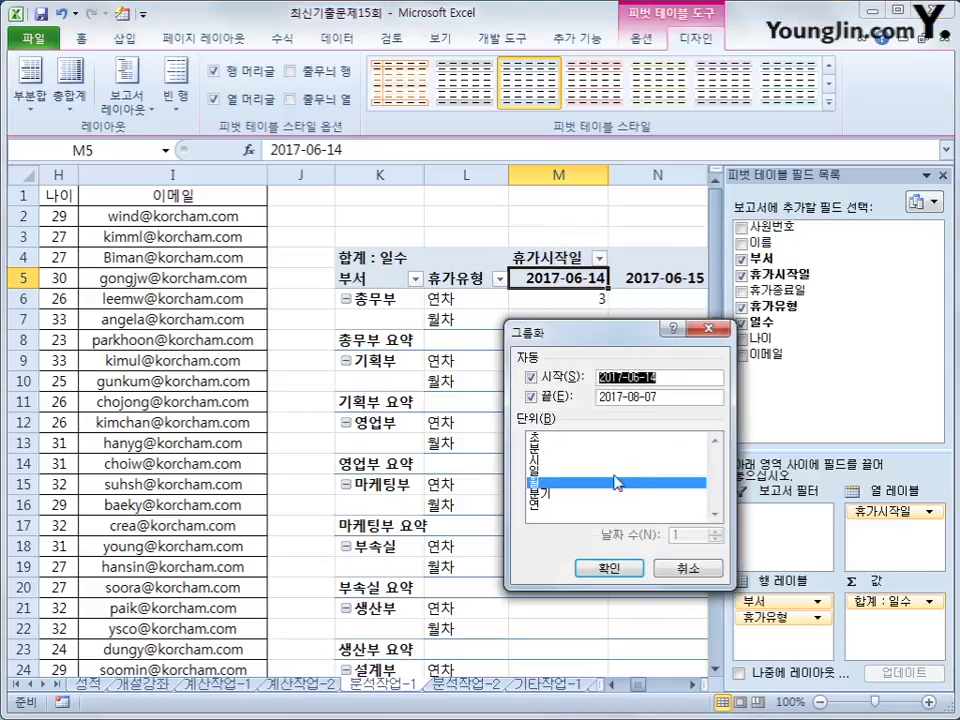
left_click(605, 569)
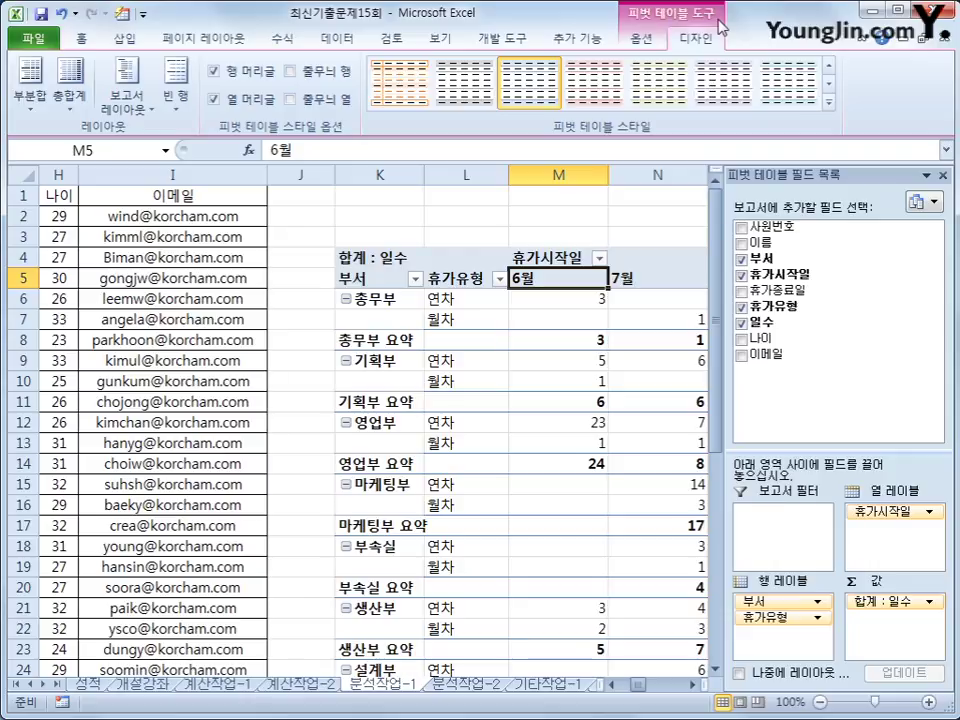
left_click(30, 110)
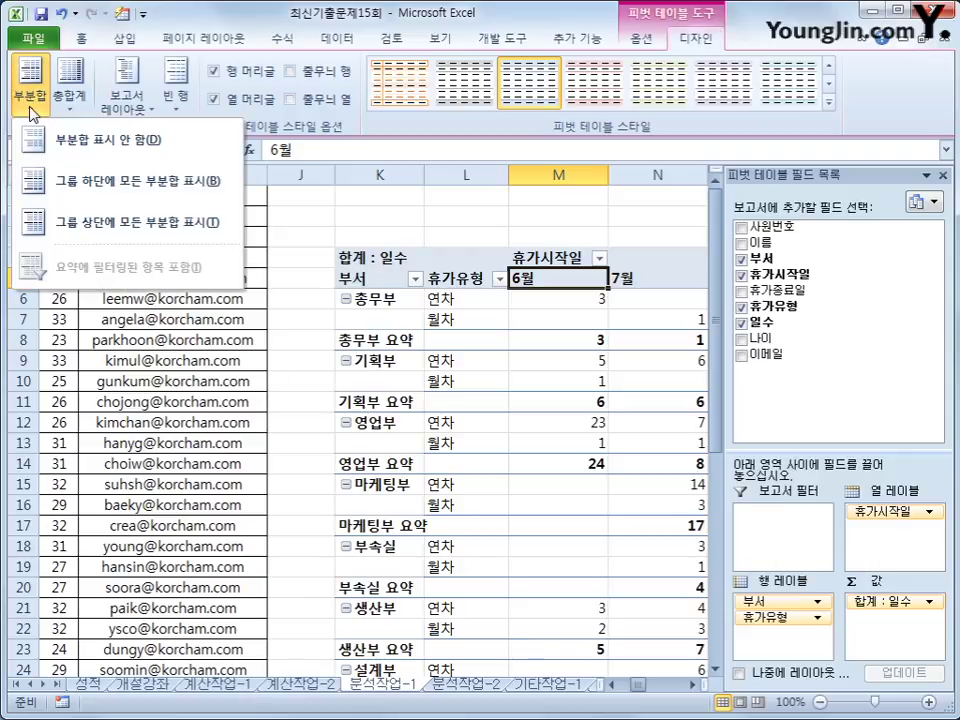
left_click(86, 142)
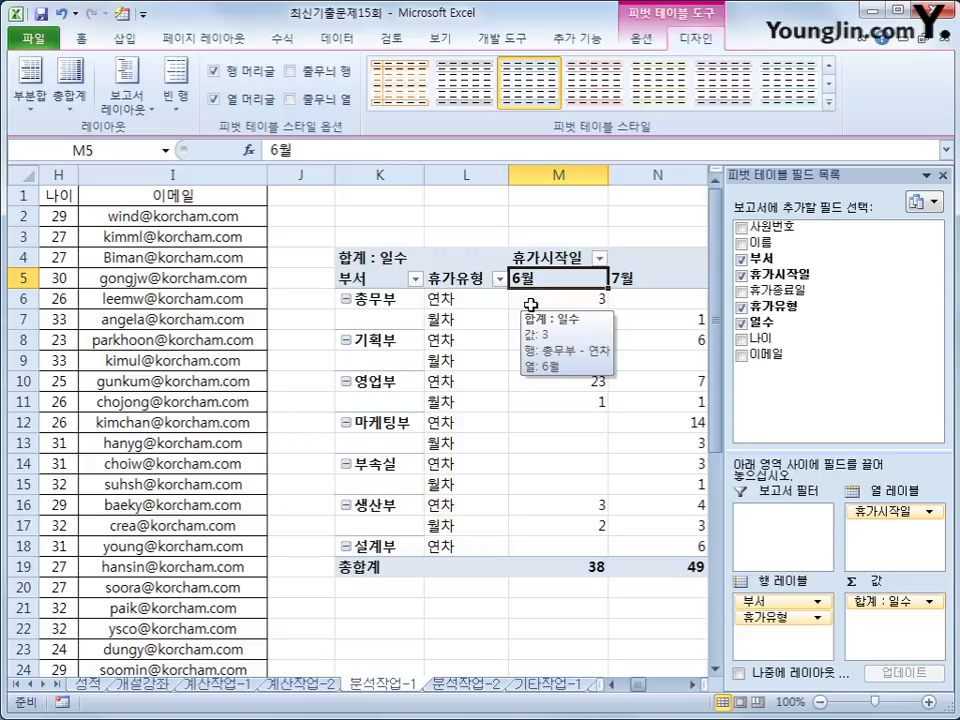
- Apply the custom number format #"일" to the pivot table's 합계 : 일수 values
left_click(389, 258)
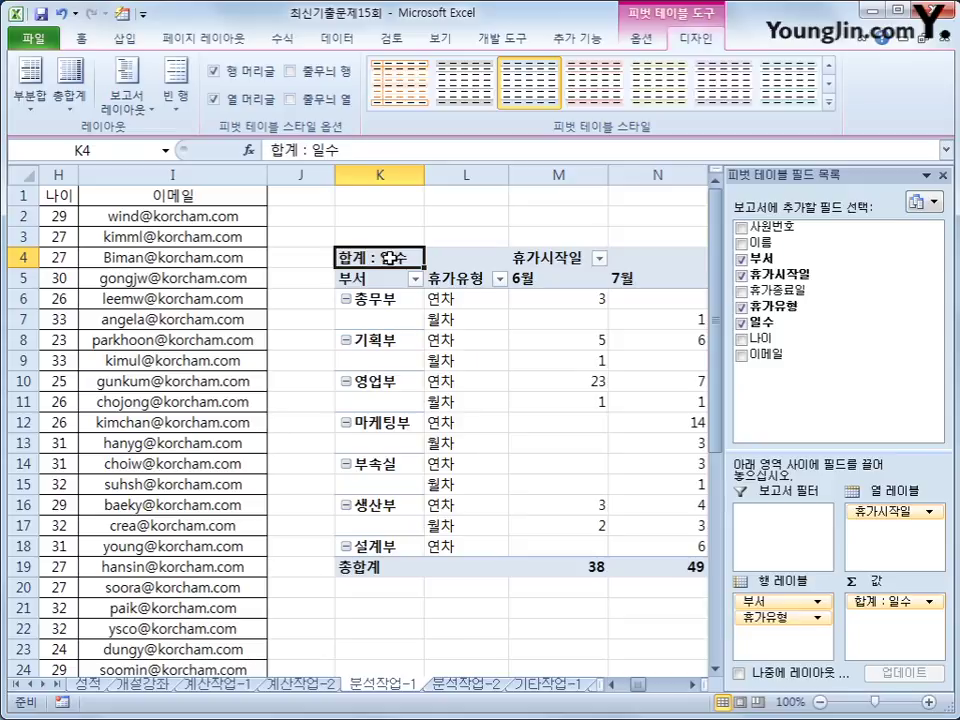
right_click(390, 257)
left_click(470, 316)
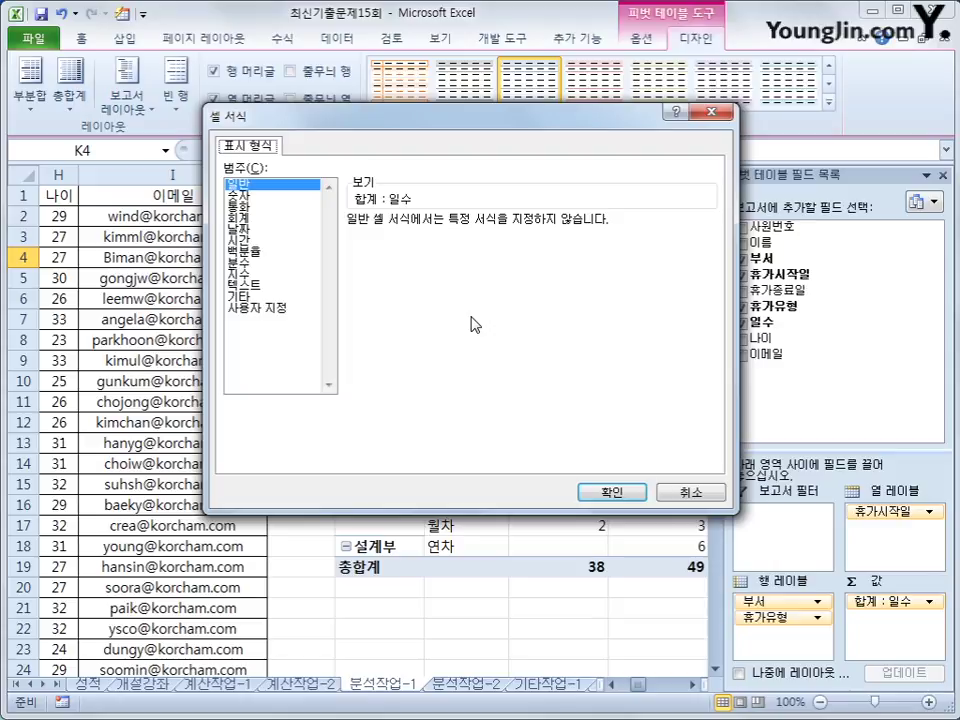
left_click(303, 309)
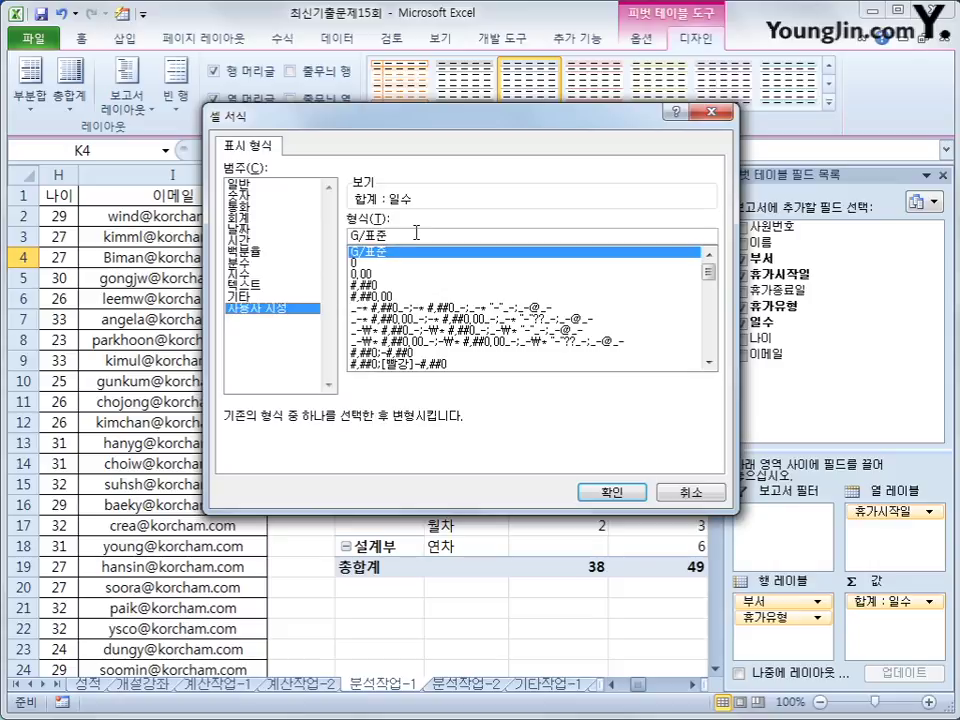
left_click_drag(418, 236, 332, 242)
type("#")
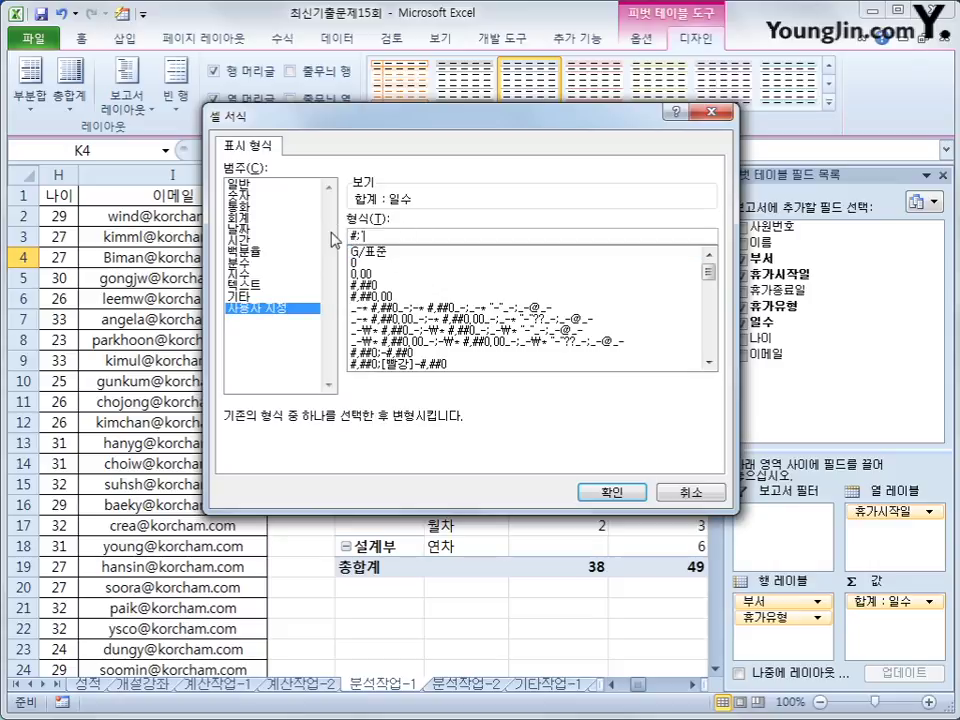
type(",")
type("일")
type("\"")
left_click(584, 493)
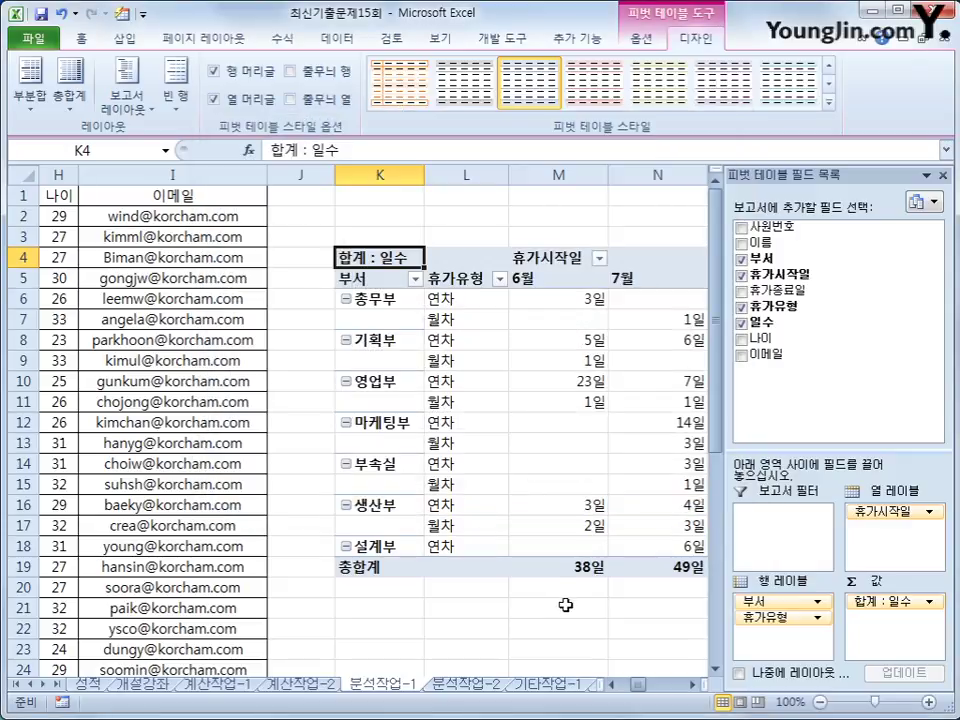
left_click(572, 623)
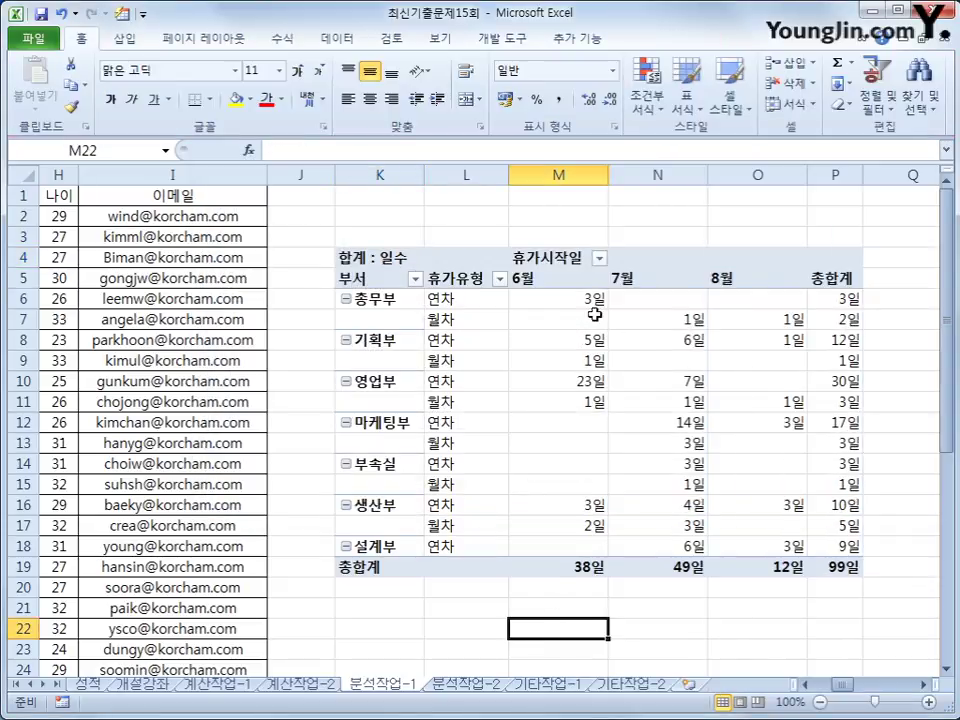
left_click_drag(592, 300, 816, 568)
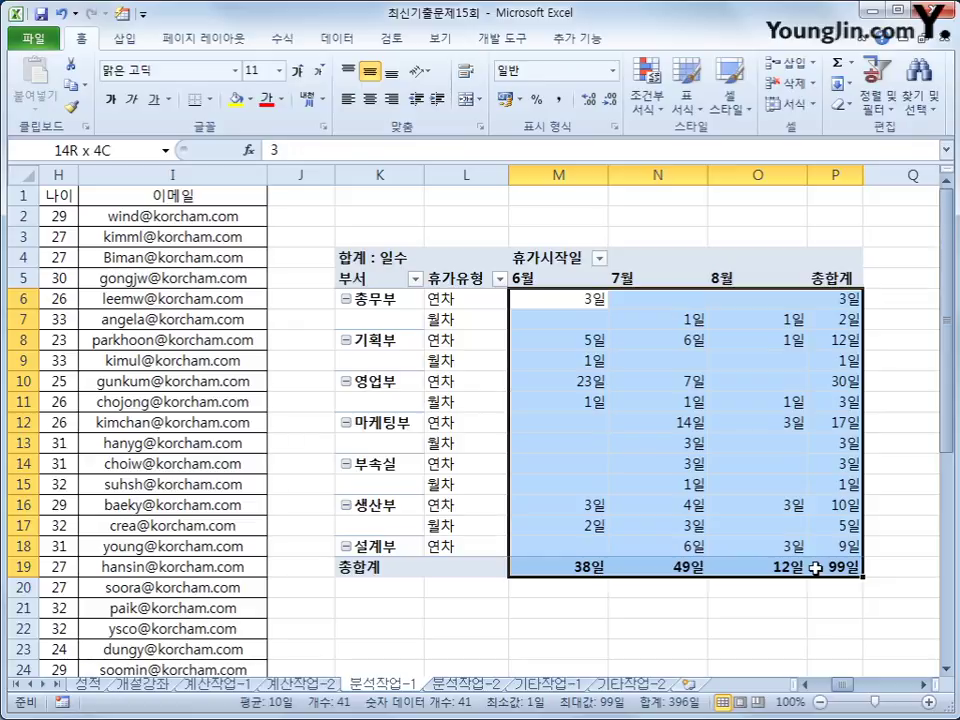
left_click(654, 625)
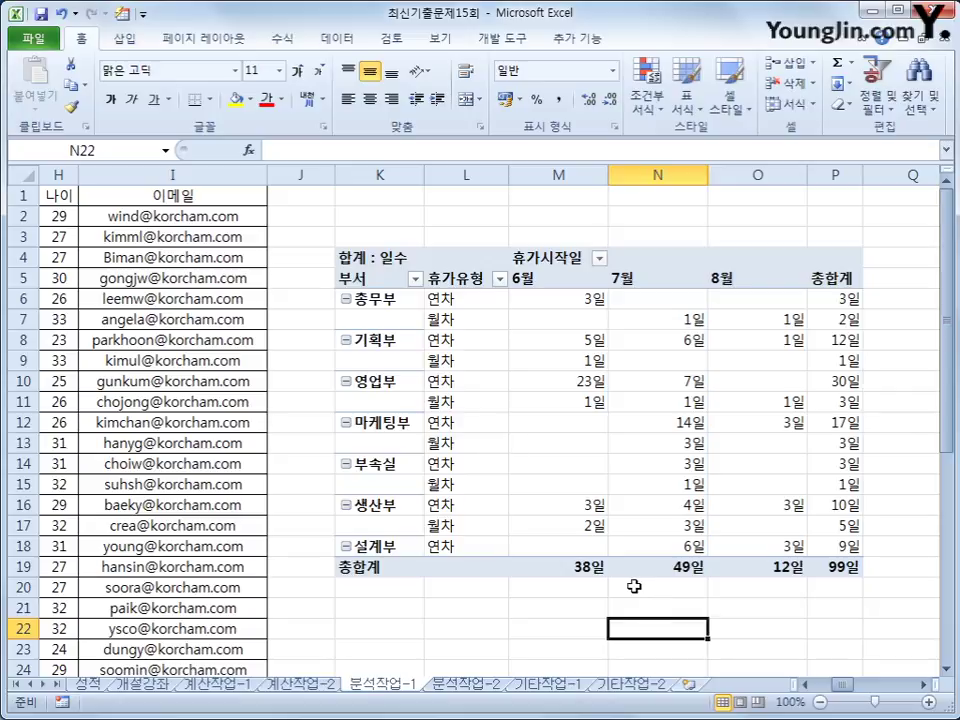
- On sheet 분석작업-2, start recording a macro named 통합, stored in the current workbook
left_click(485, 689)
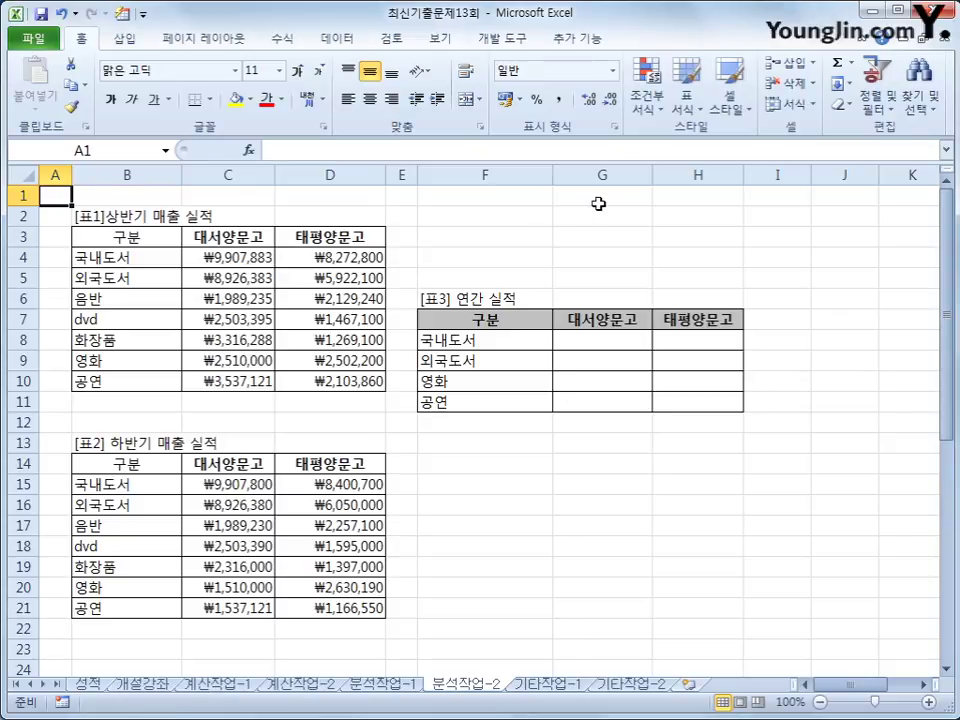
left_click(599, 200)
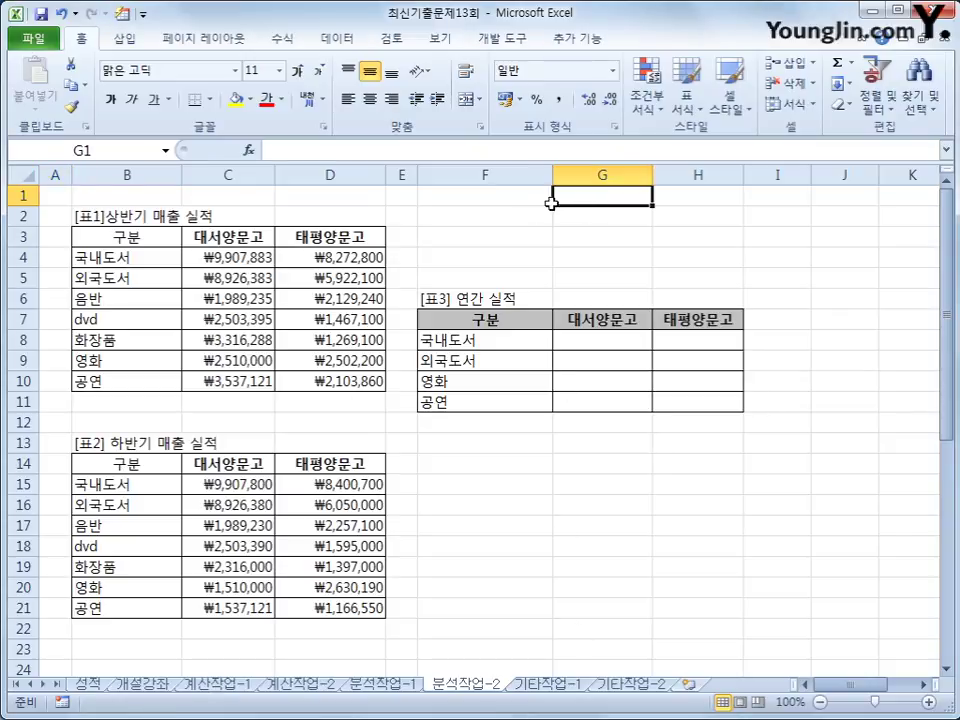
left_click(64, 703)
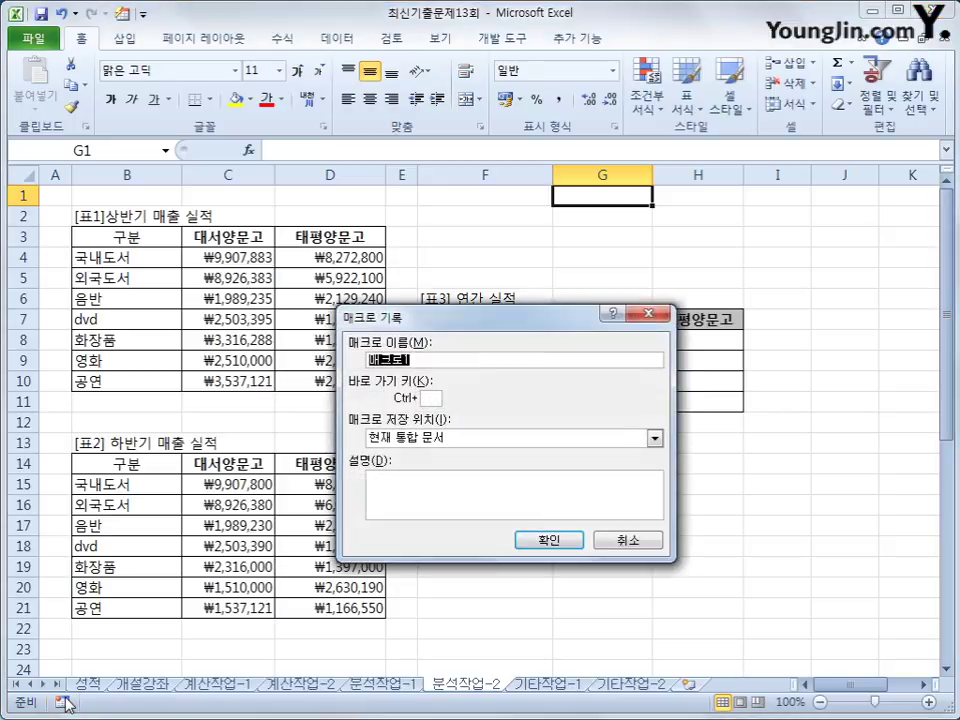
type("통합")
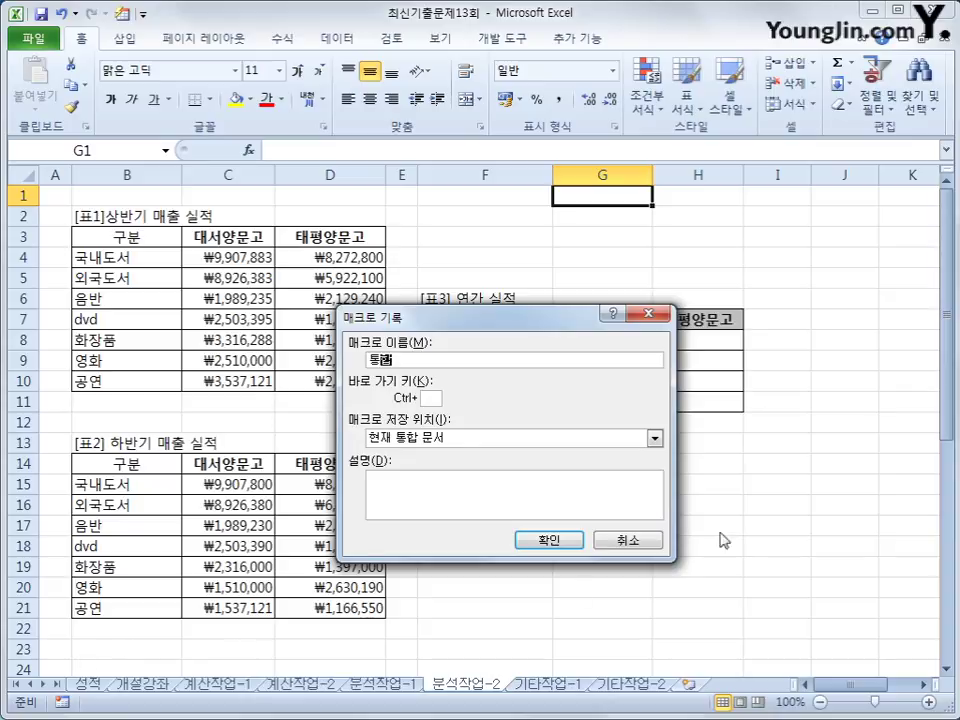
left_click(549, 540)
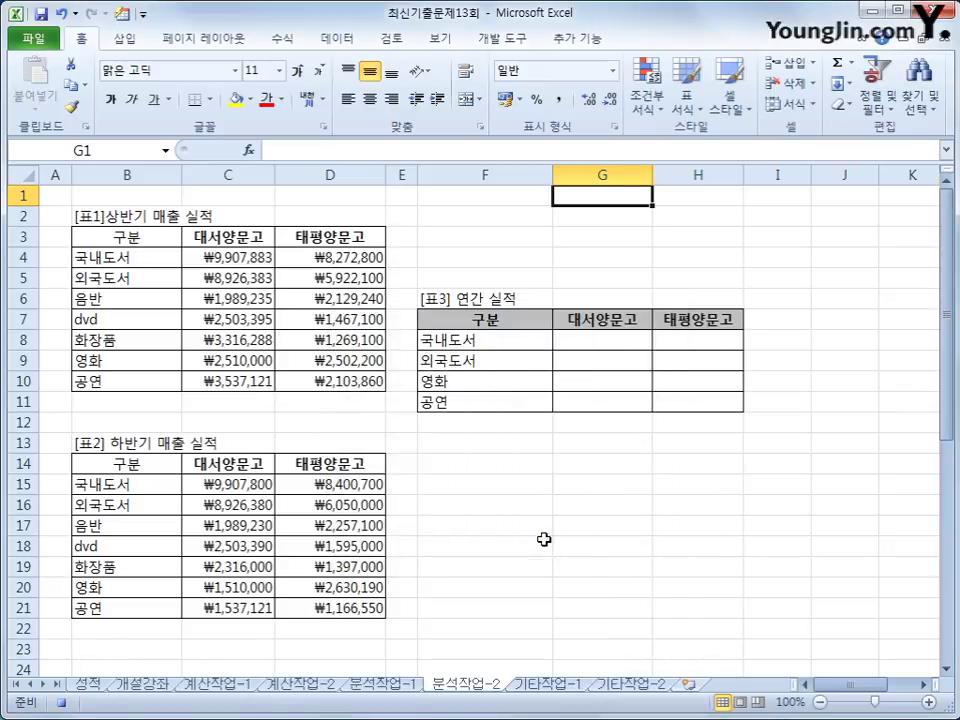
- Set up a sum (합계) consolidation into F7:H11 with B3:D10 and B14:D21 as reference ranges
left_click_drag(487, 318, 672, 400)
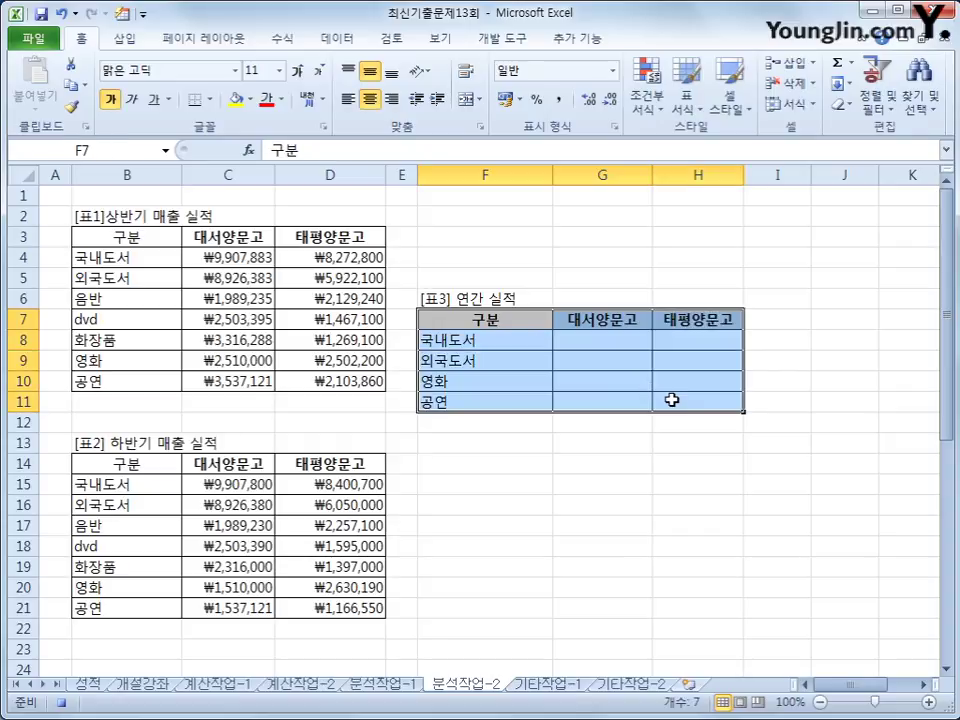
left_click(337, 38)
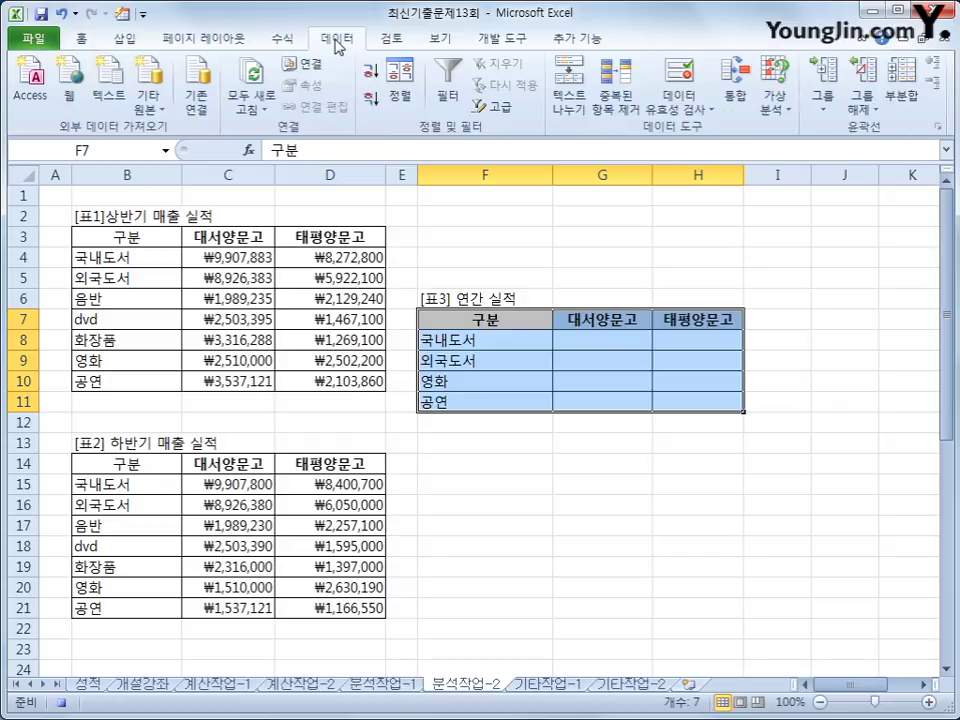
left_click(744, 100)
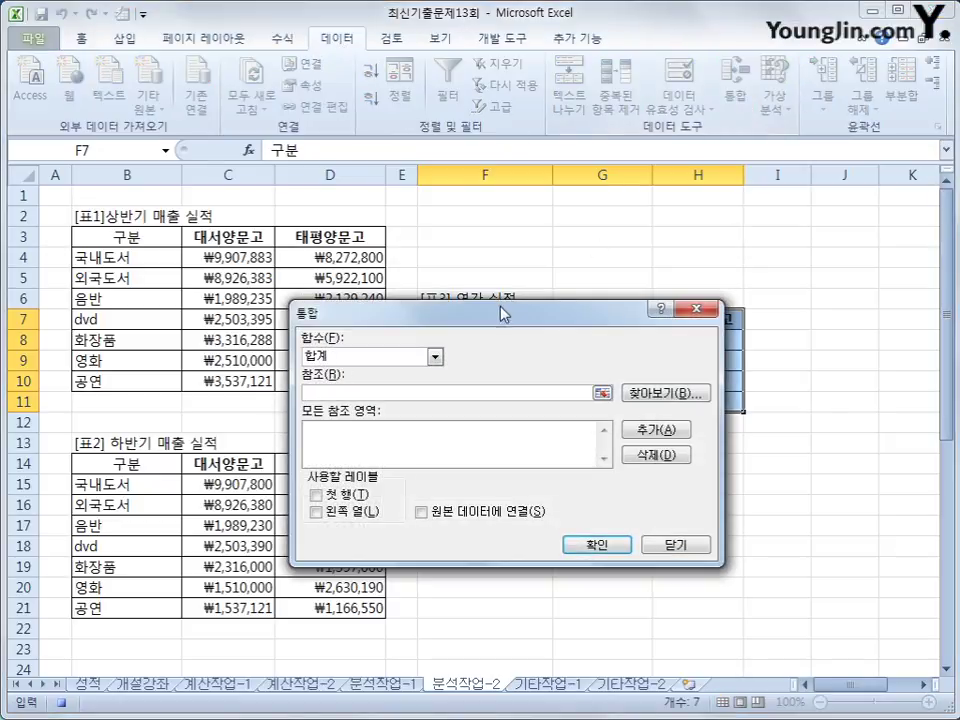
left_click_drag(501, 313, 628, 203)
left_click_drag(105, 238, 343, 381)
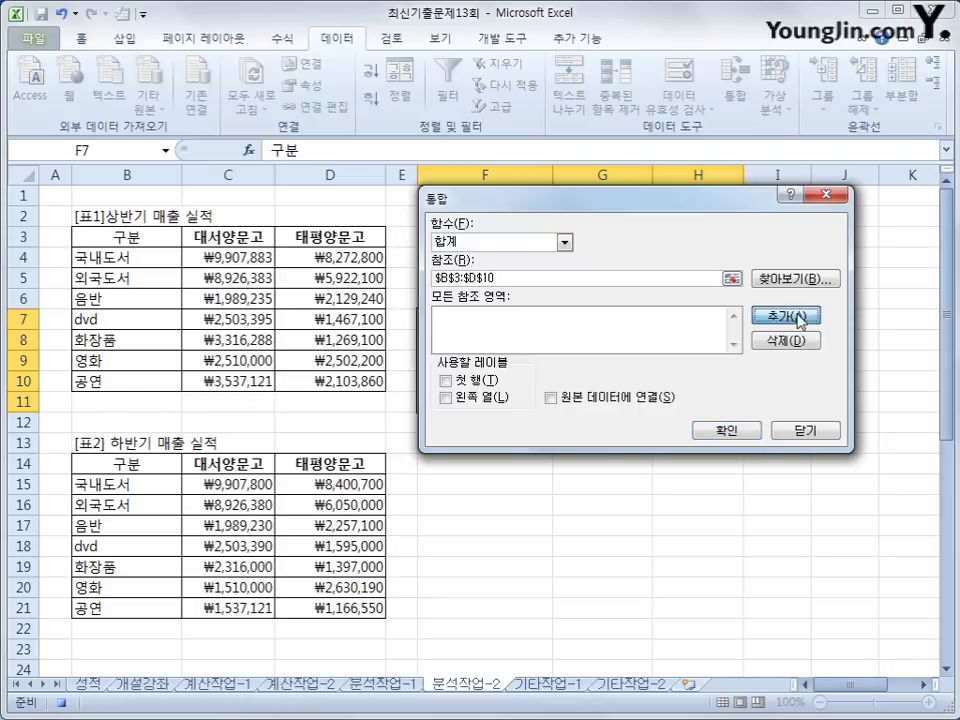
left_click(797, 318)
left_click_drag(158, 470, 341, 614)
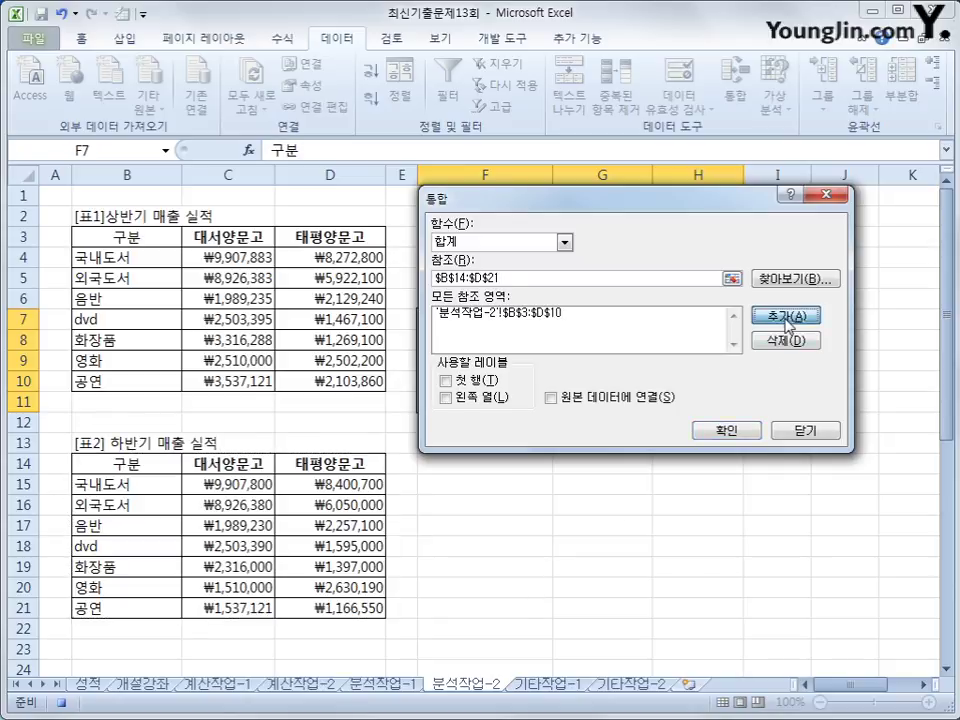
left_click(793, 316)
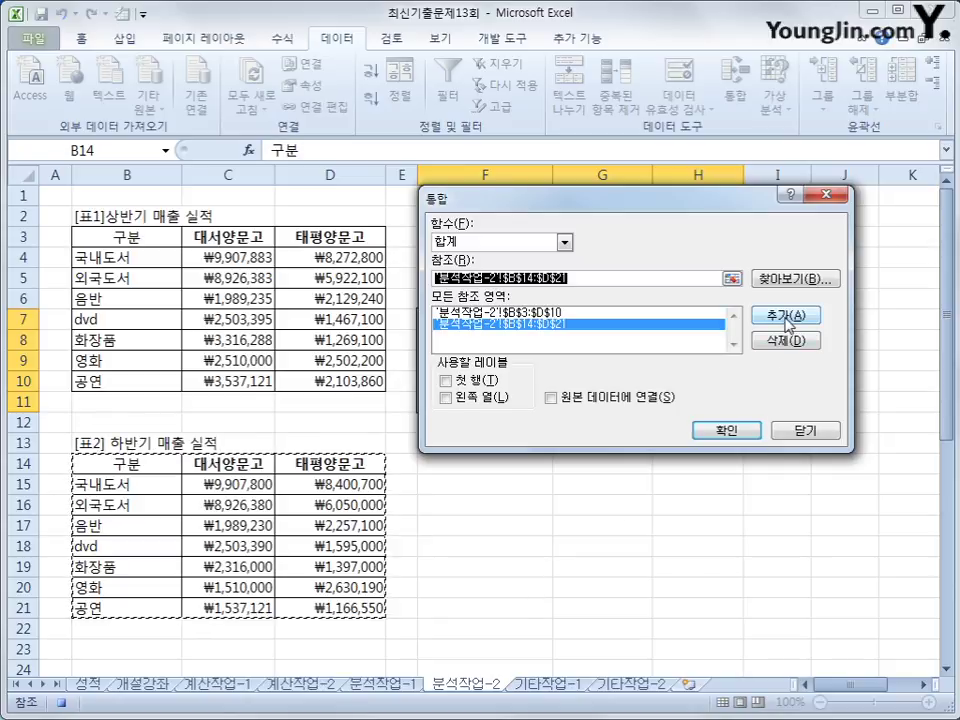
- Use the first row (첫 행) and left column (왼쪽 열) as labels and run the consolidation
left_click(446, 380)
left_click(465, 403)
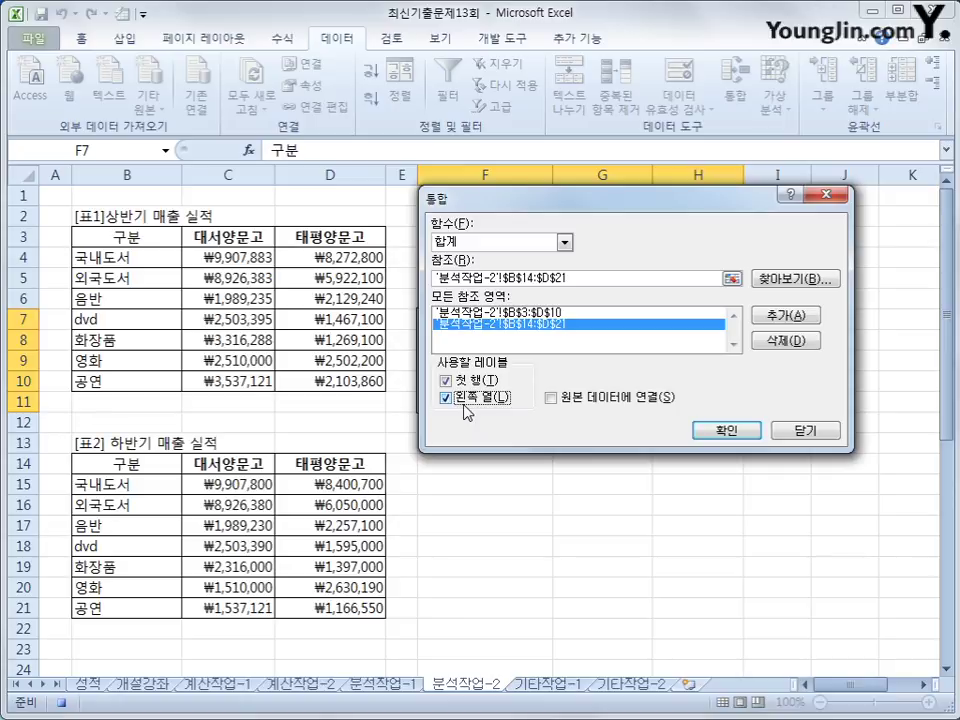
left_click(752, 436)
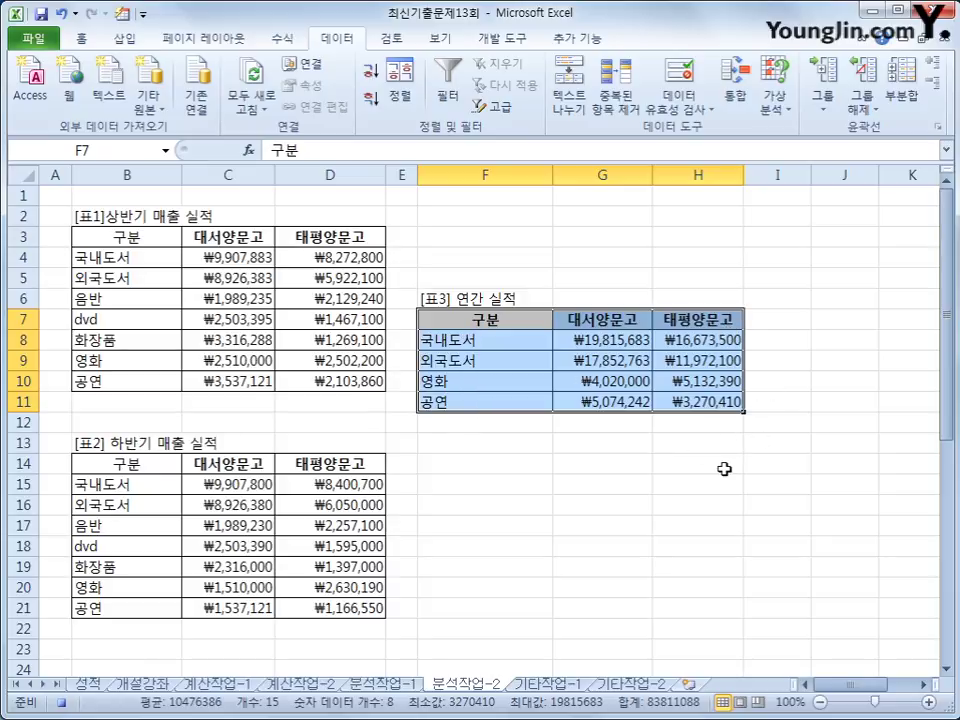
- Deselect the consolidated table and stop recording the macro
left_click(718, 398)
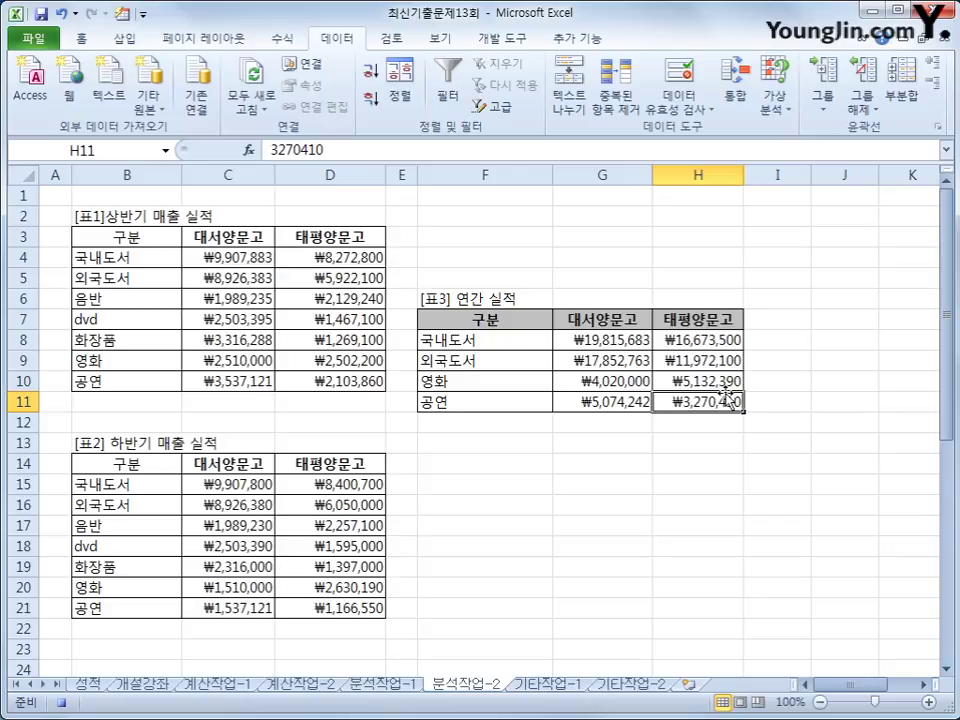
left_click(62, 702)
left_click(509, 633)
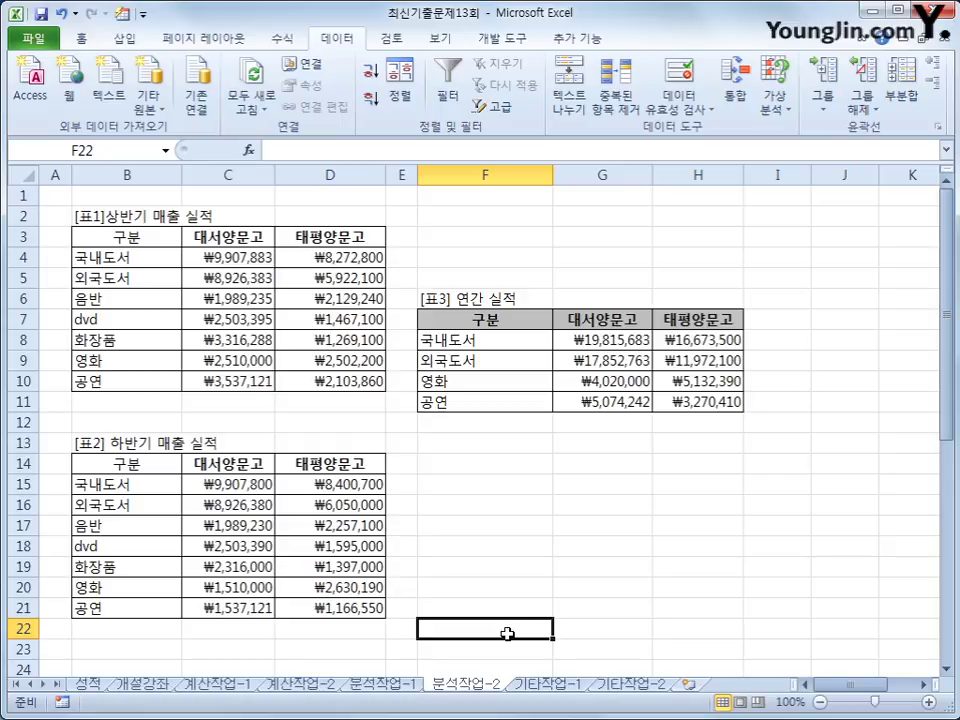
- Draw a rectangle of about 1.16 × 5.37 cm covering cells G3:H4 and label it 연간실적
left_click(124, 38)
left_click(211, 64)
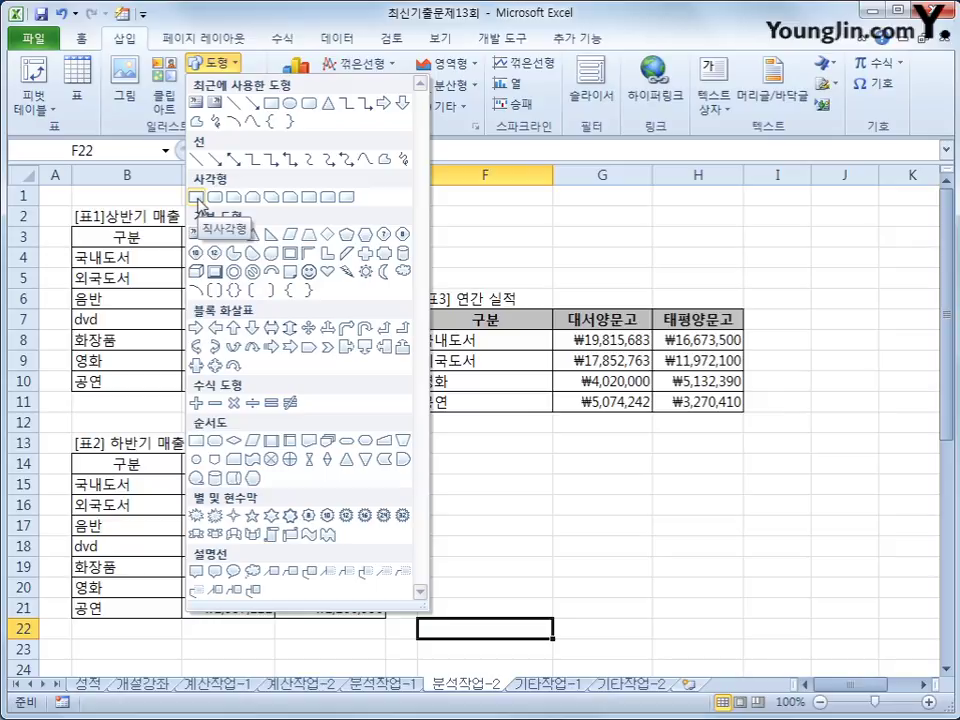
left_click(197, 198)
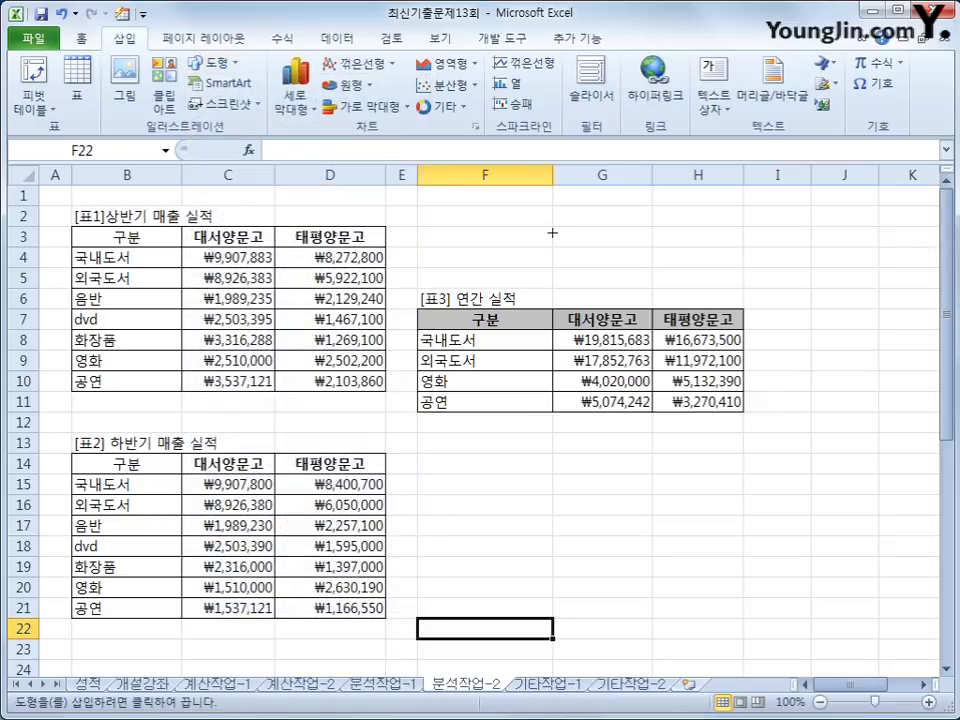
mouse_move(553, 225)
left_mouse_down()
mouse_move(703, 253)
mouse_move(709, 269)
left_mouse_up()
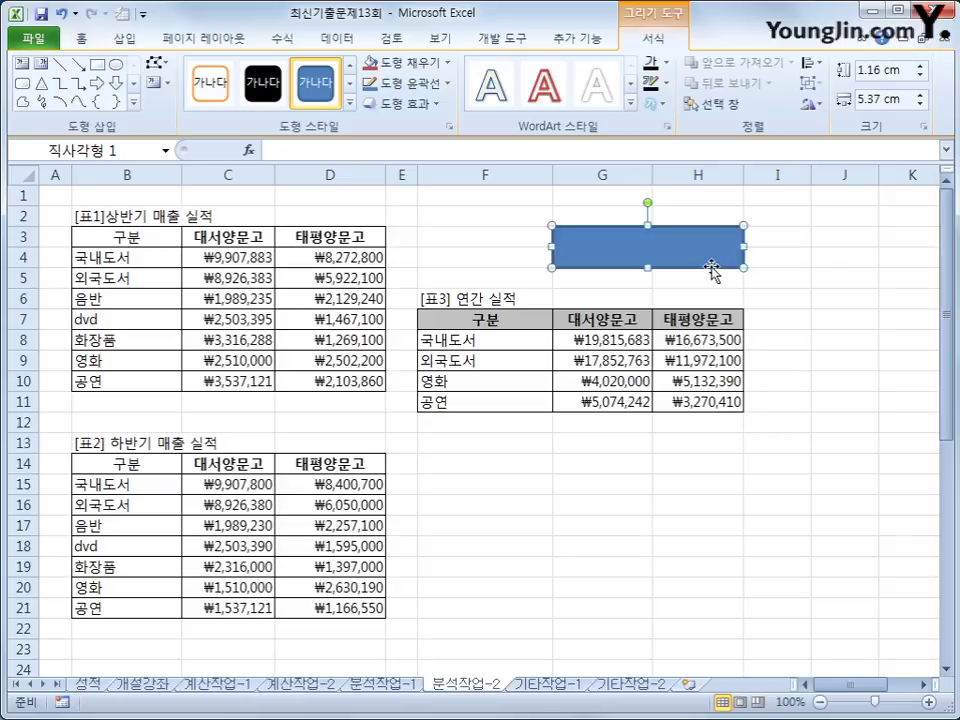
type("연간실저")
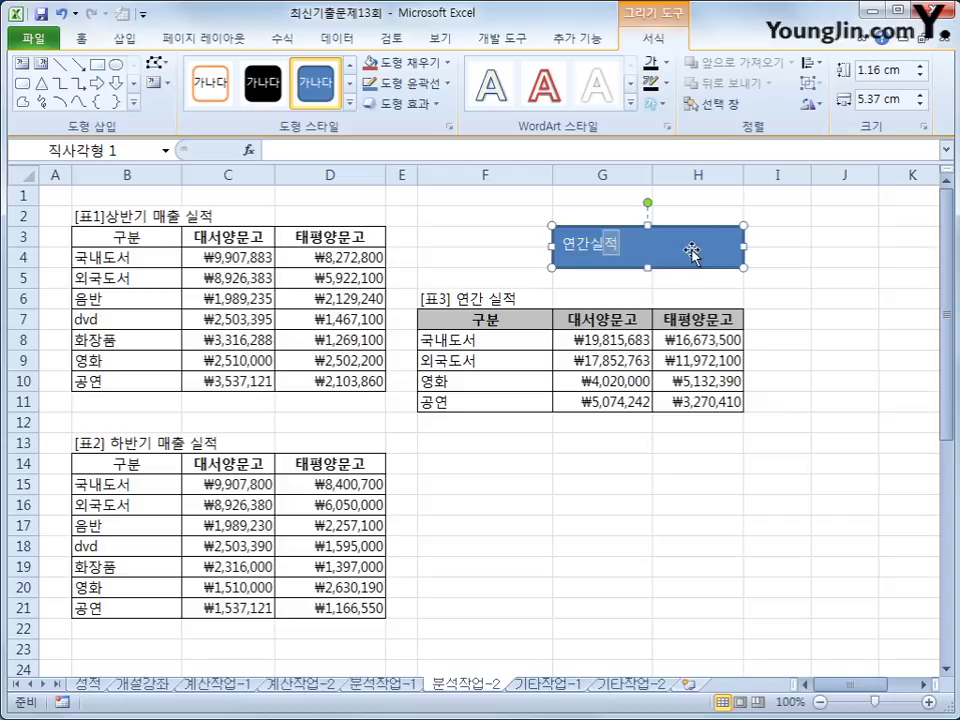
- Assign the 통합 macro to the 연간실적 rectangle
right_click(645, 275)
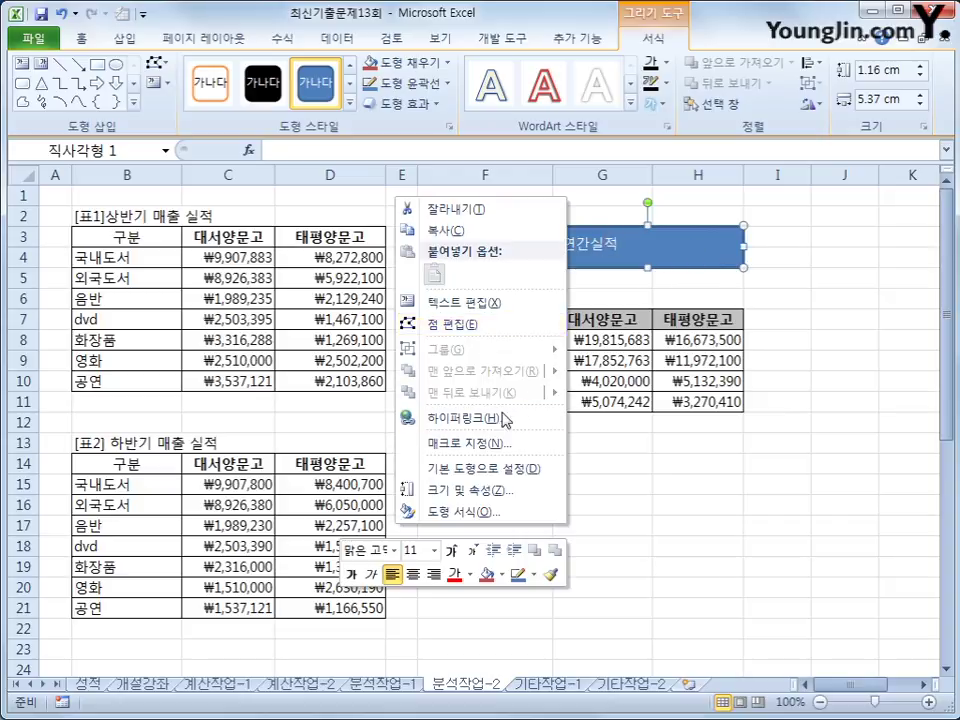
left_click(530, 443)
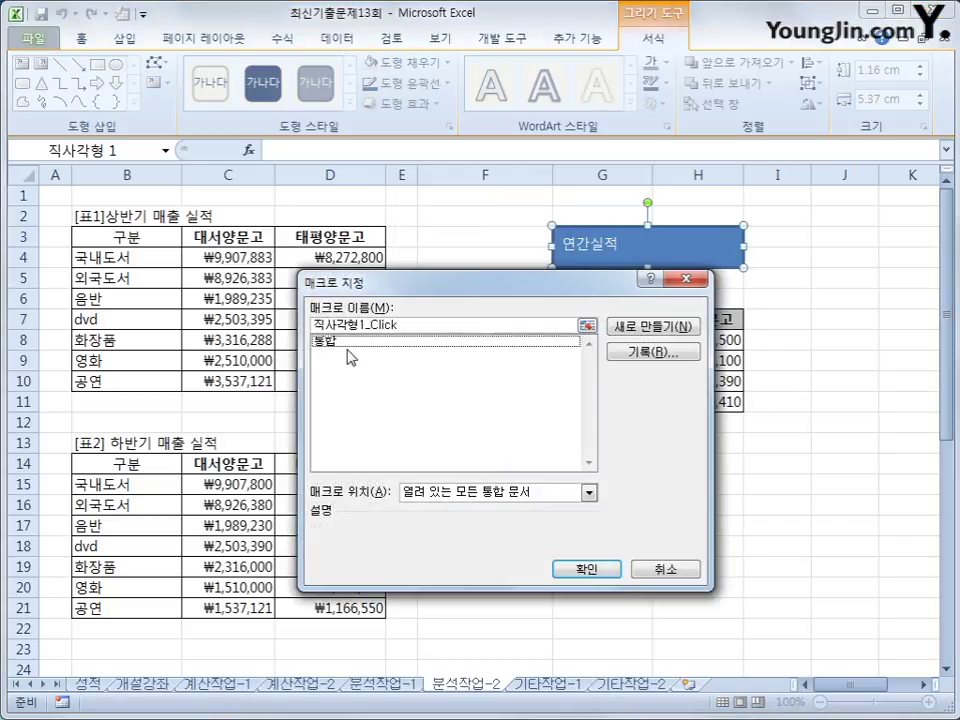
left_click(340, 341)
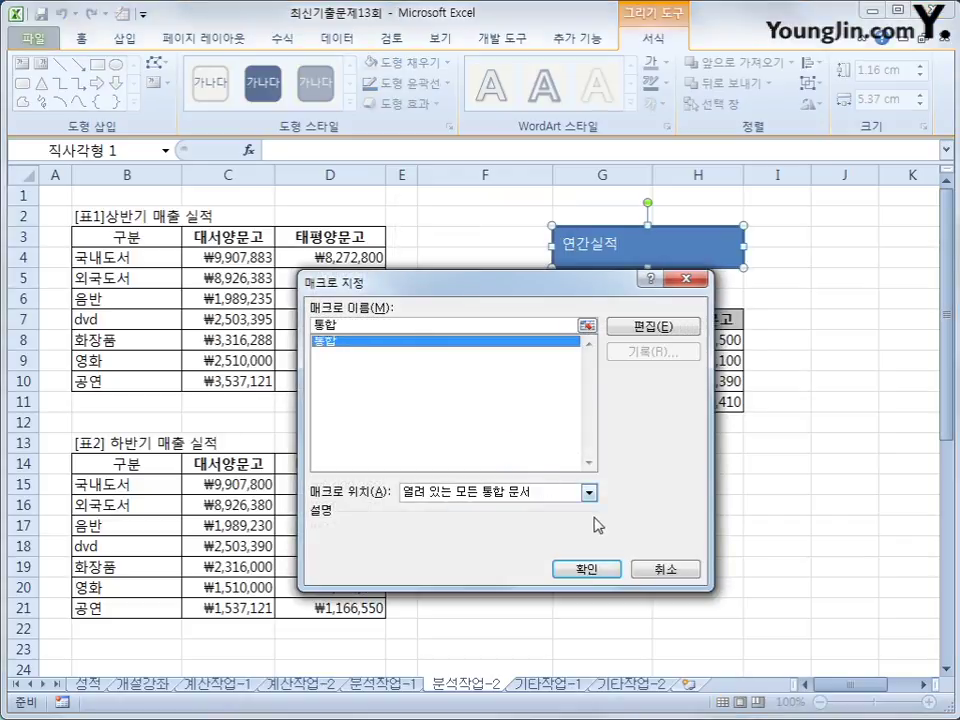
left_click(607, 568)
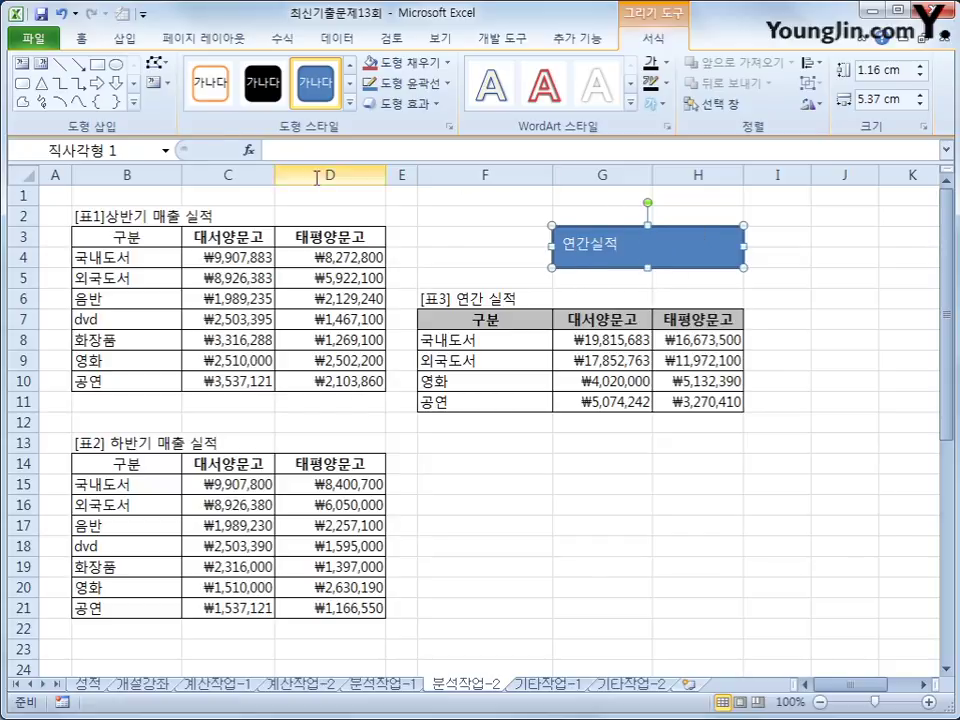
- Center the 연간실적 rectangle's text both vertically and horizontally
left_click(81, 38)
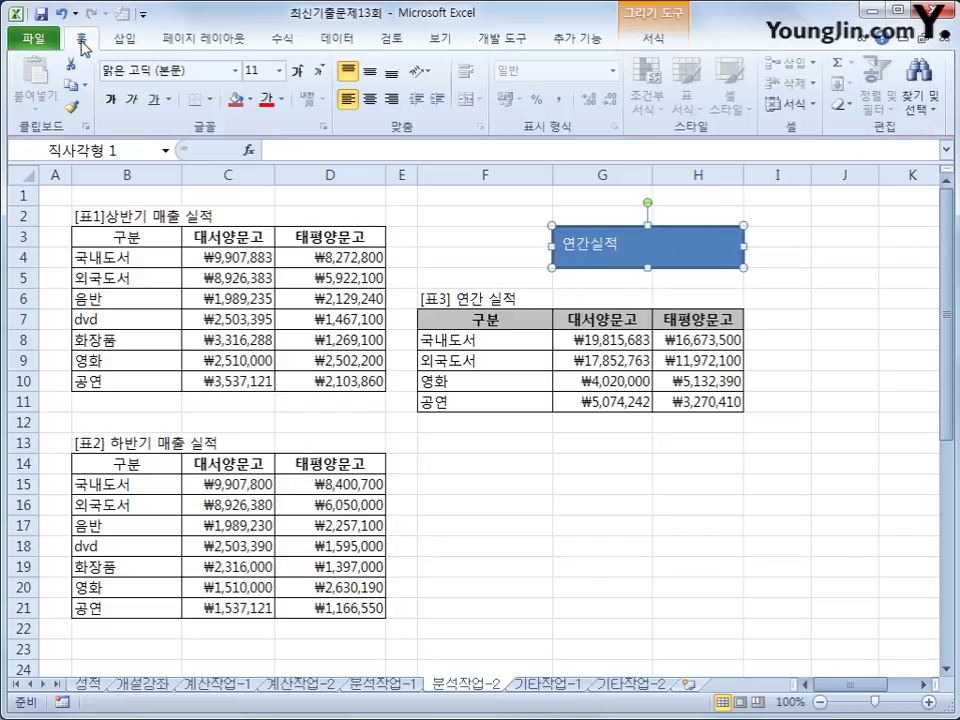
left_click(370, 72)
left_click(369, 99)
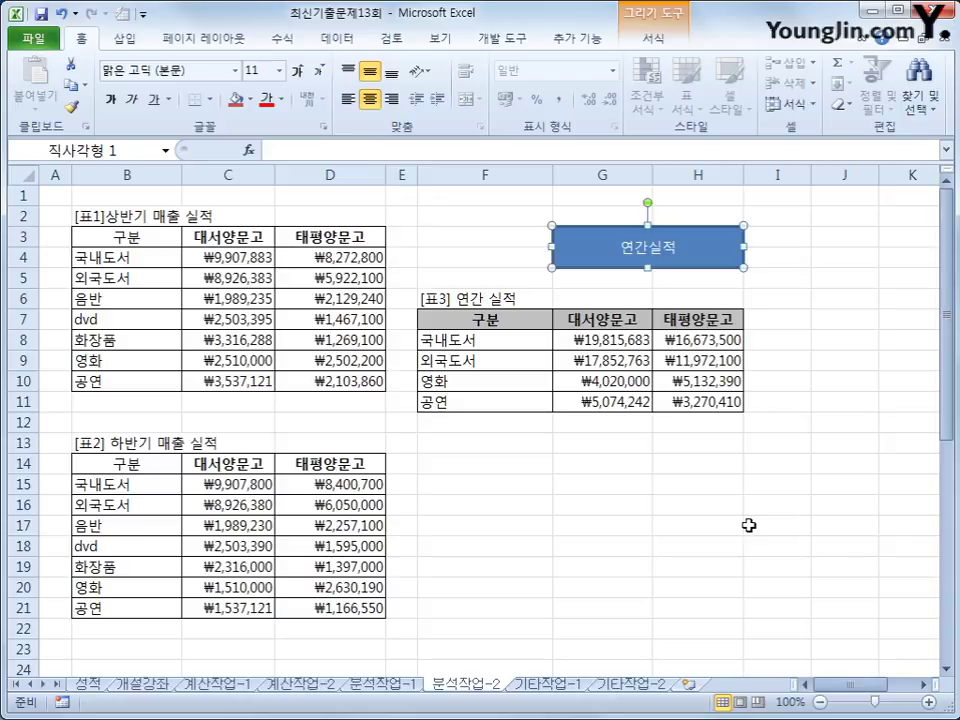
- On the 기타작업-1 sheet, open the data source selection for the regional sales column chart
left_click(560, 684)
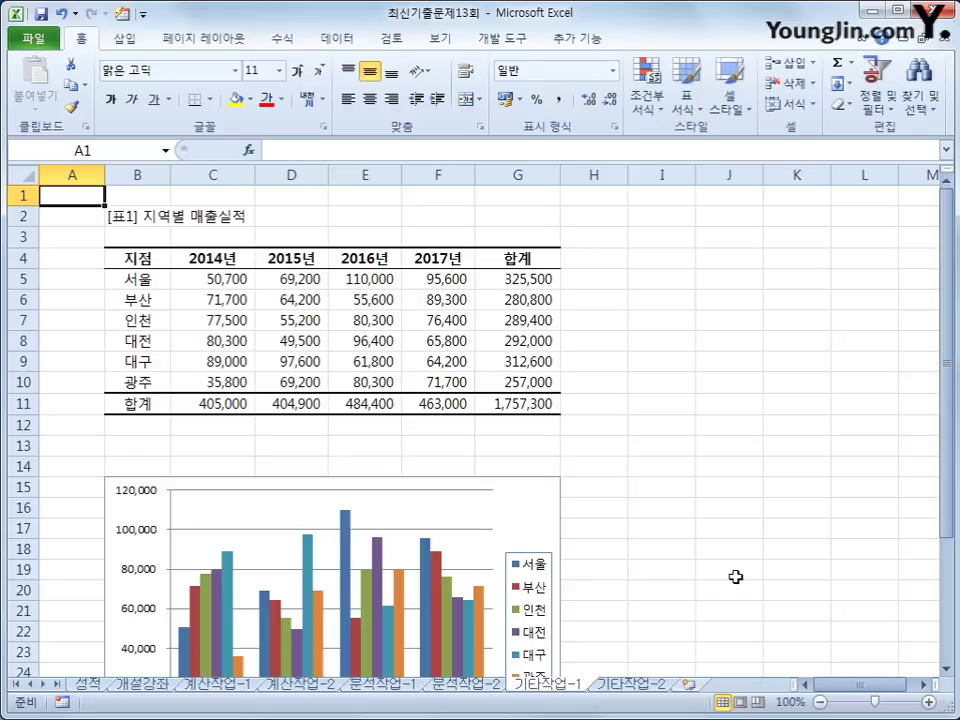
scroll(700, 550, "down", 2)
left_click(548, 399)
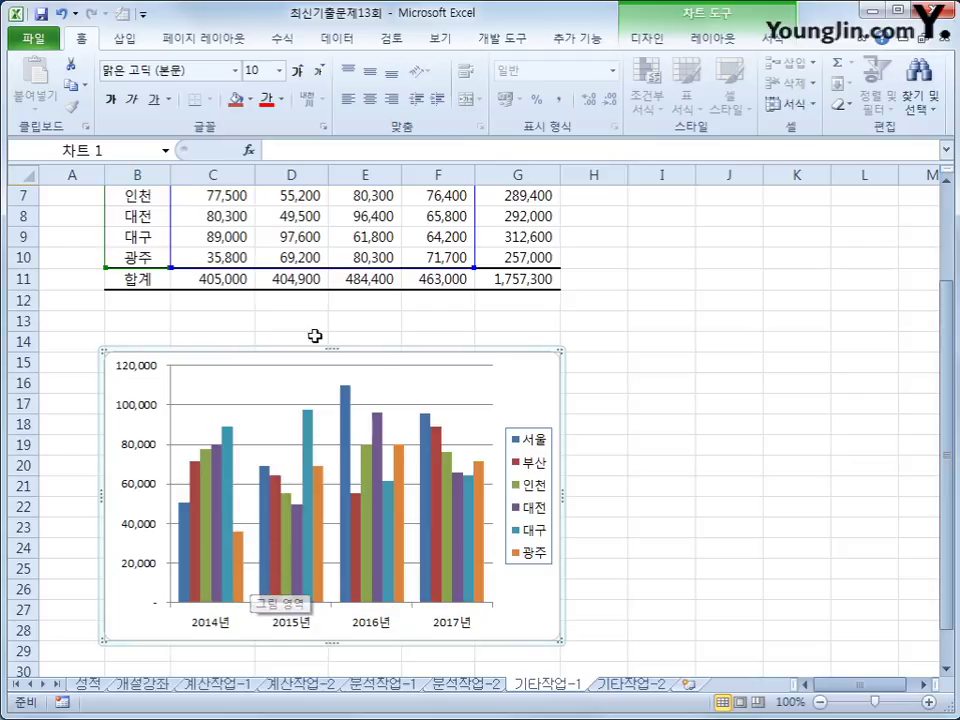
right_click(555, 376)
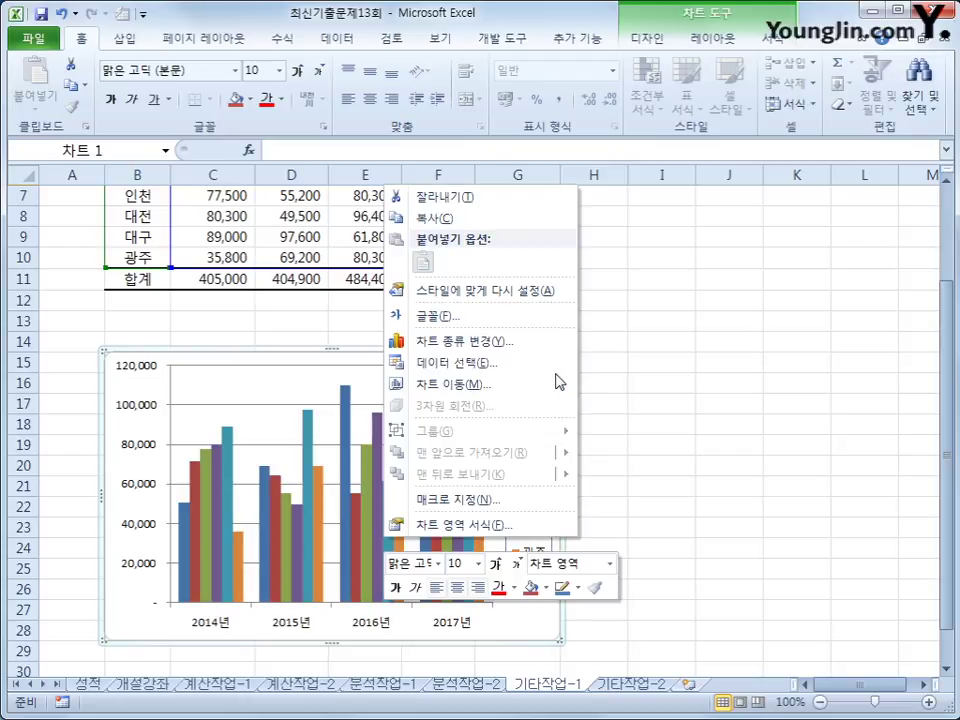
left_click(490, 366)
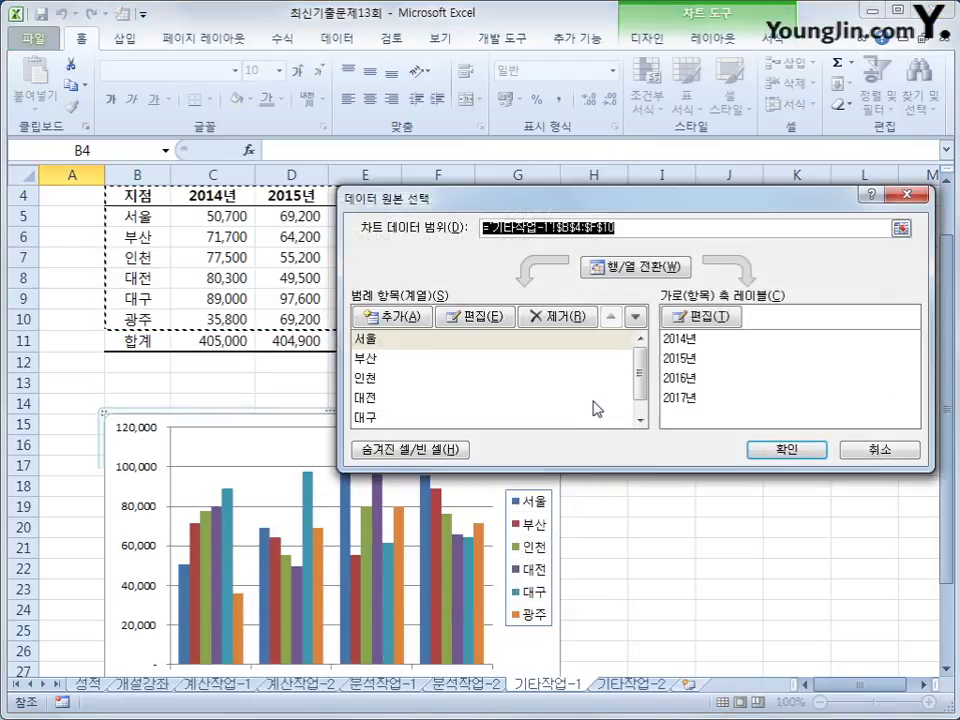
- Remove the 부산, 인천, 대전 and 대구 series from the chart
left_click(369, 358)
left_click(559, 318)
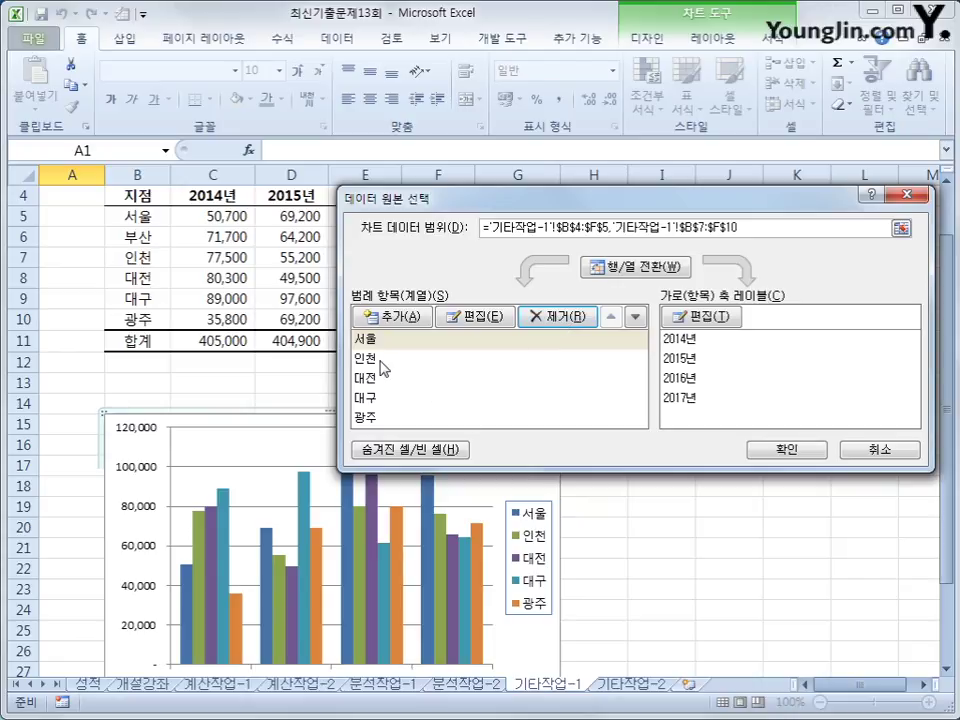
left_click(381, 360)
left_click(563, 317)
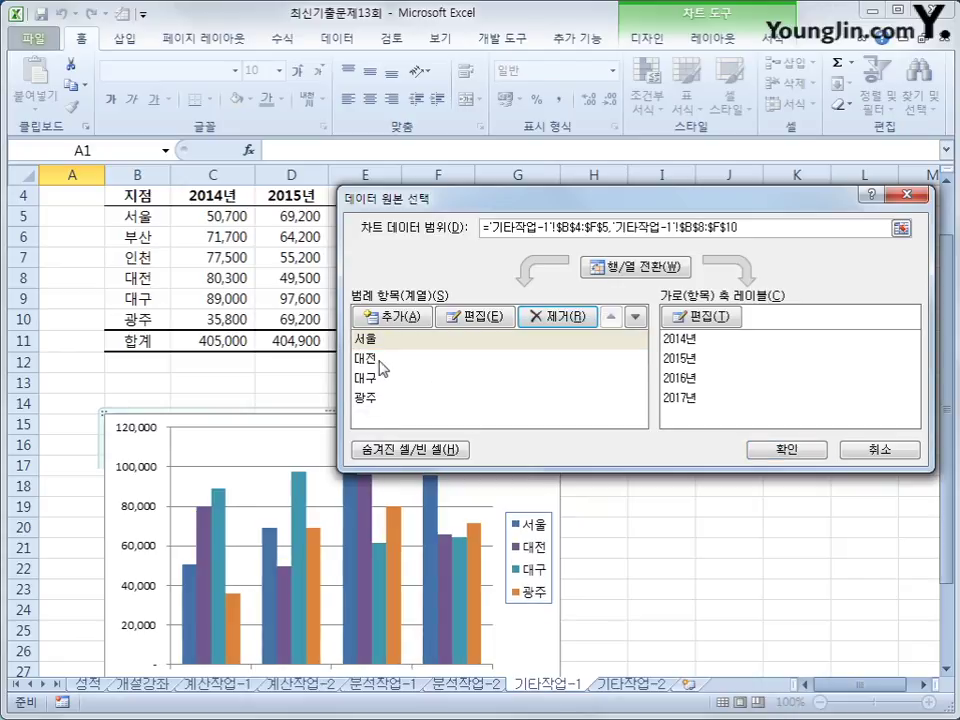
left_click(381, 360)
left_click(540, 316)
left_click(453, 352)
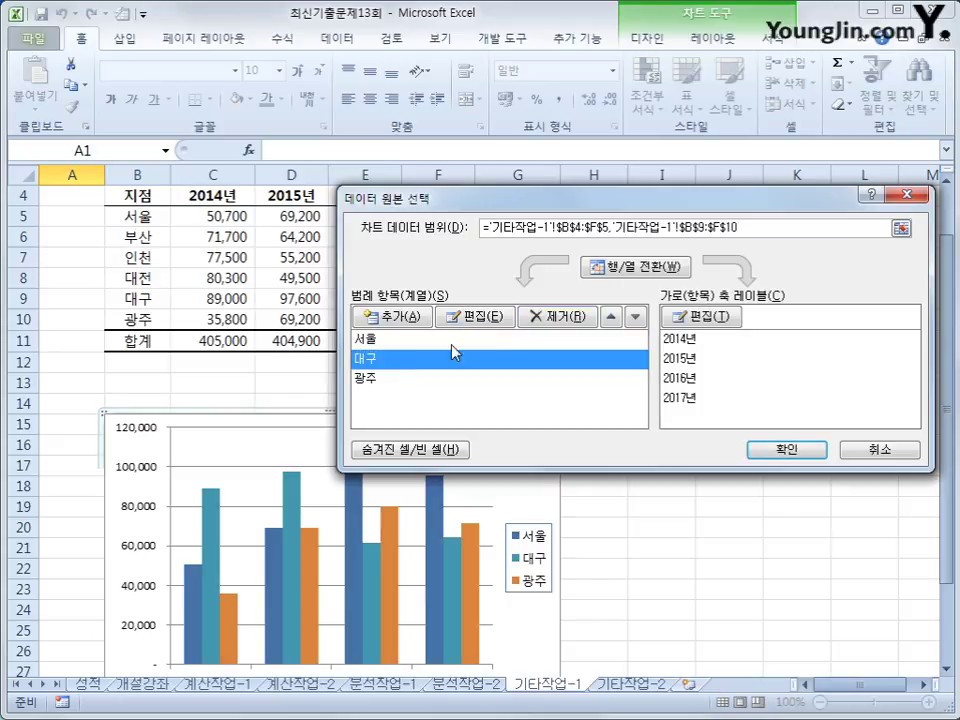
left_click(548, 317)
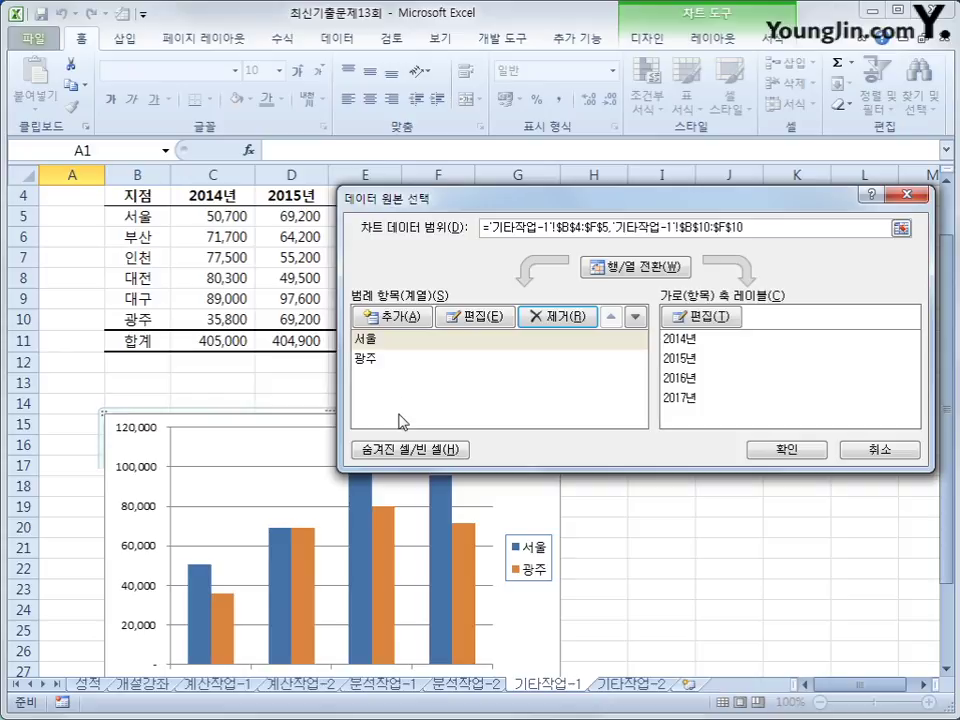
- Add a new chart series that takes its name from cell B5 (서울)
left_click(393, 317)
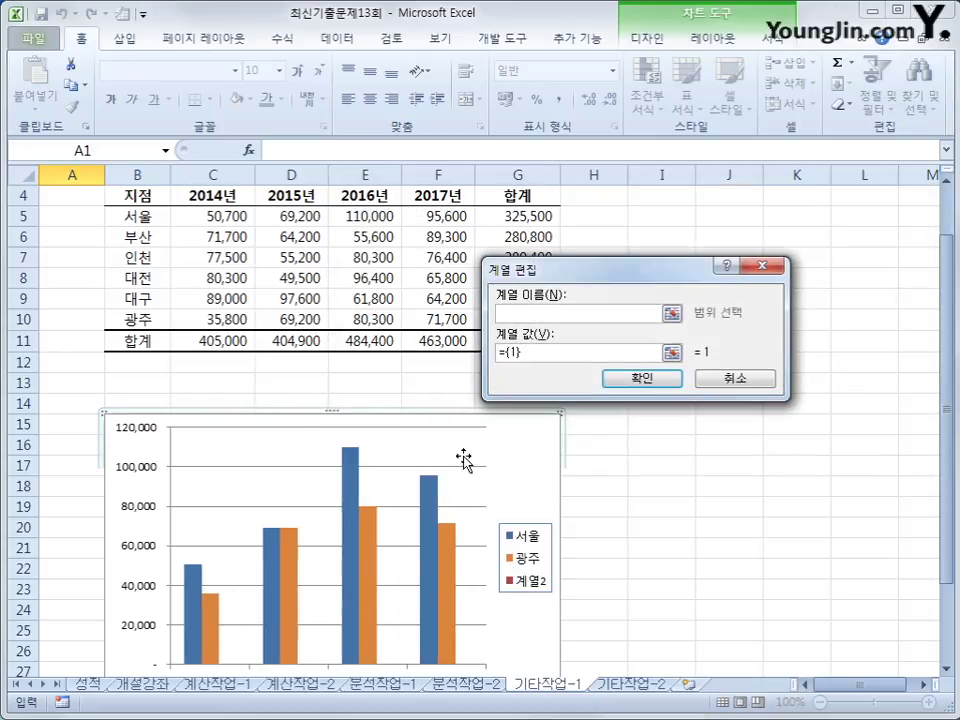
scroll(464, 465, "up", 1)
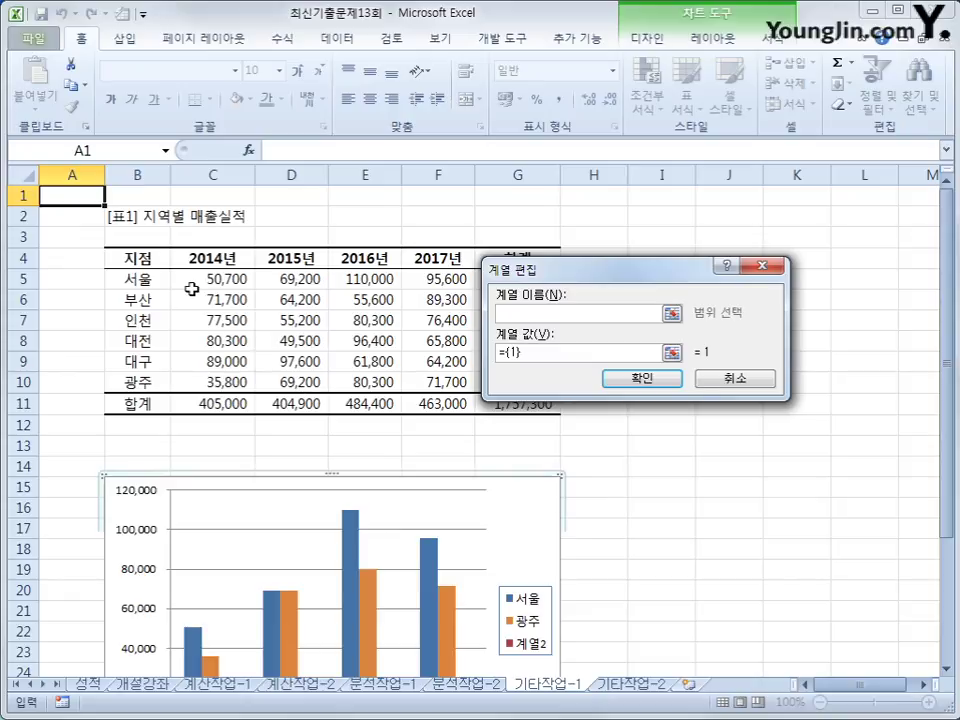
left_click(155, 275)
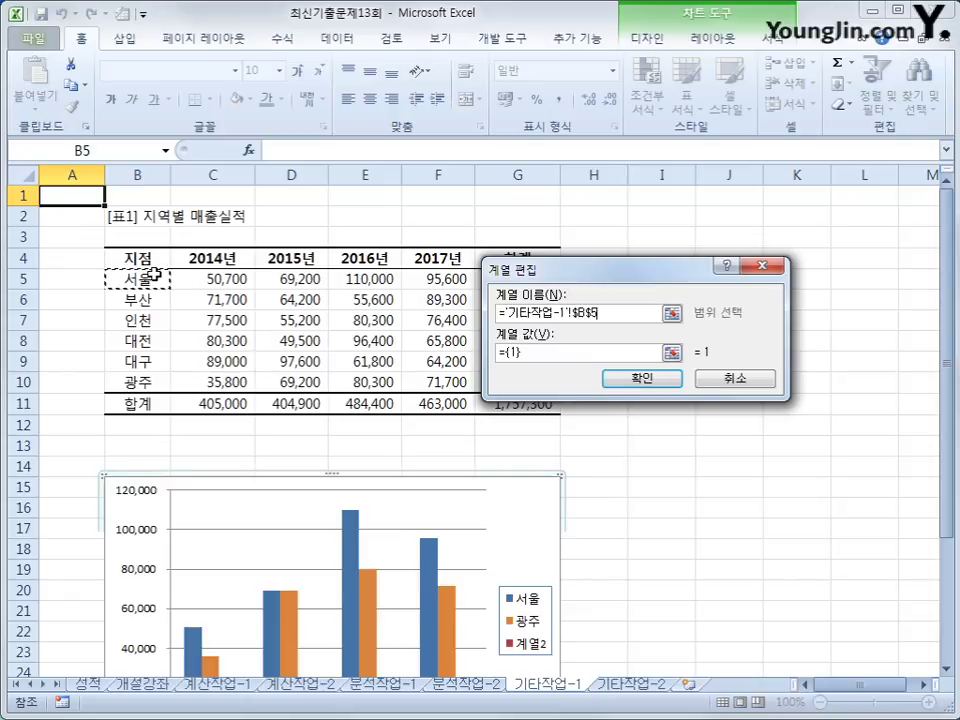
left_click(550, 355)
type("+")
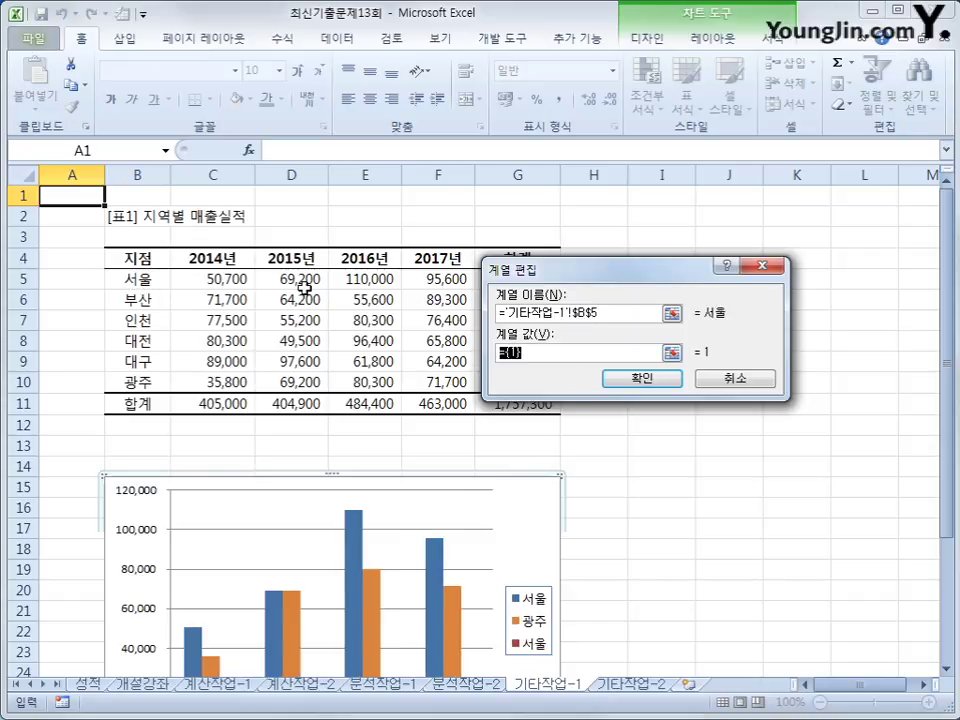
left_click(225, 279)
left_click_drag(225, 283, 493, 281)
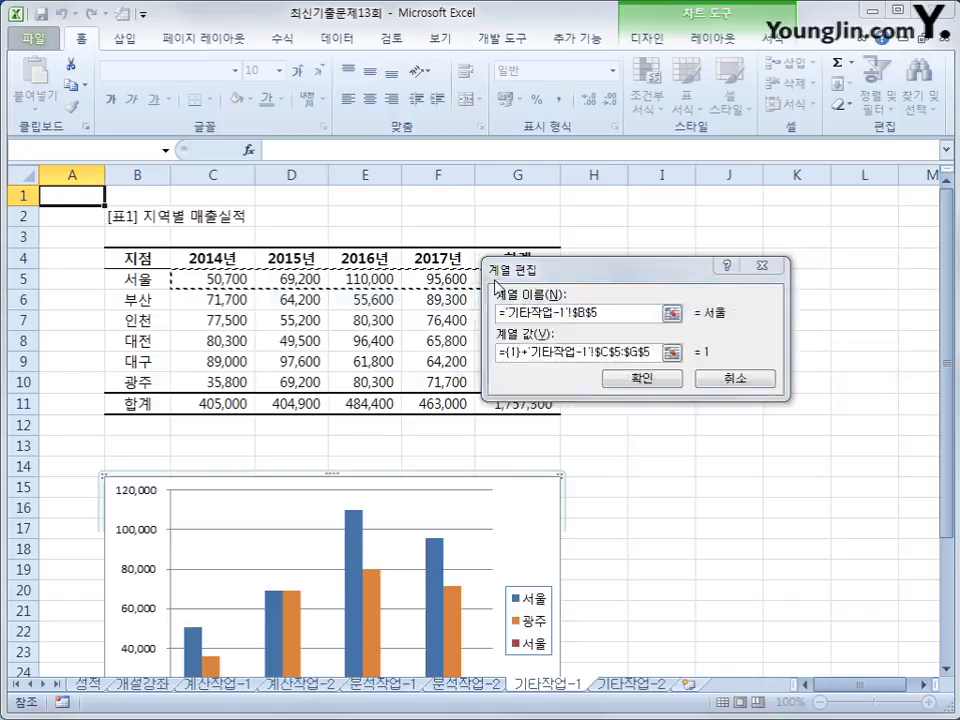
left_click(641, 379)
left_click(448, 413)
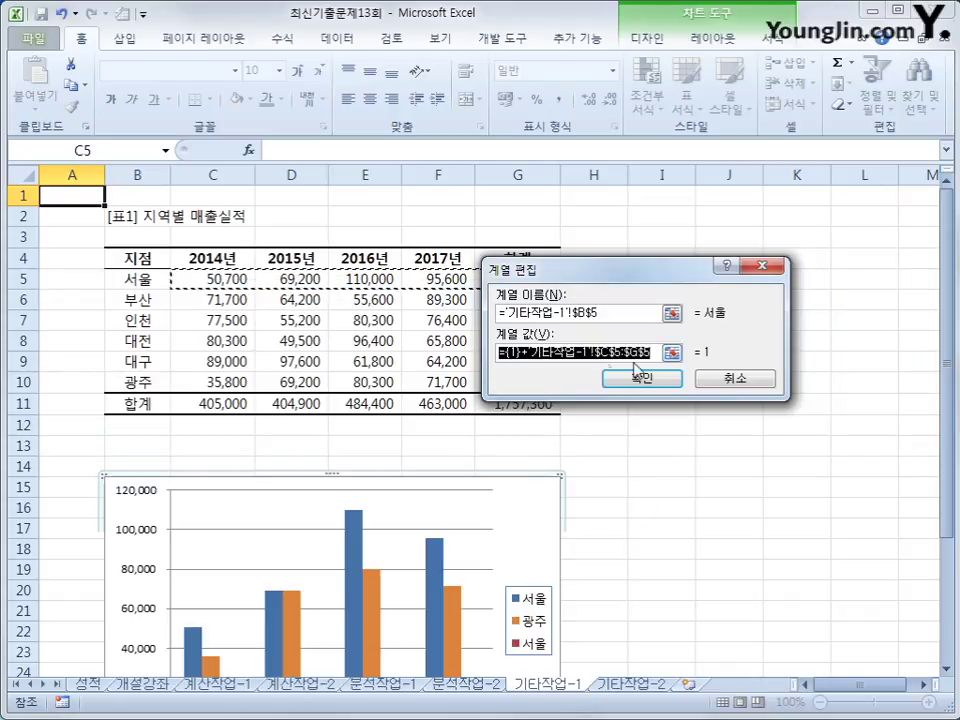
- Replace the new 서울 series' values with the range C5:G5 and confirm the series
key("Delete")
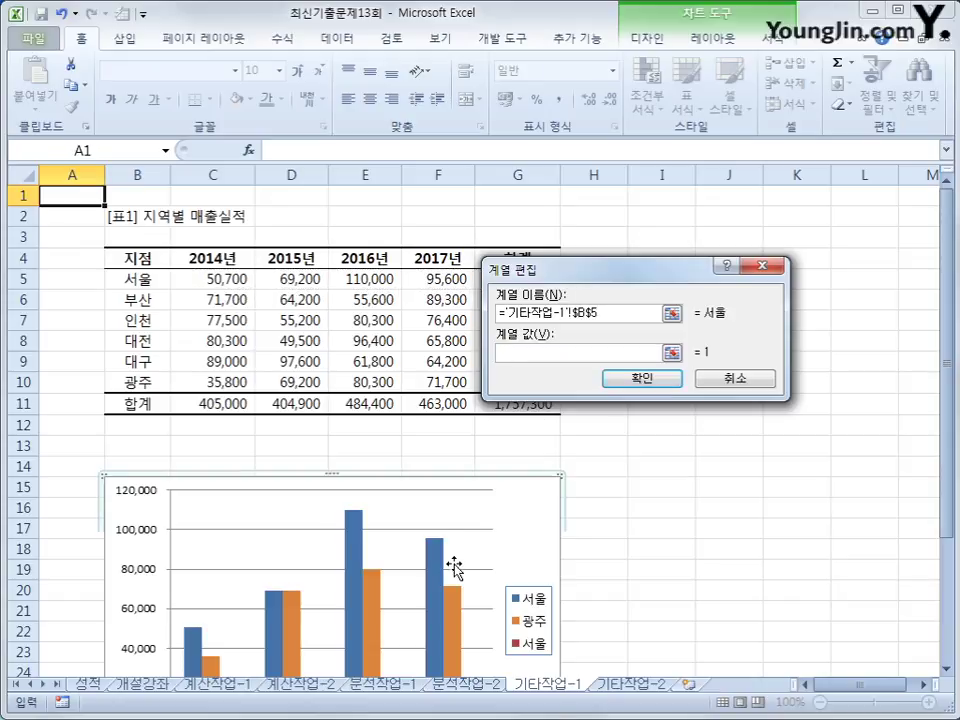
left_click_drag(208, 281, 478, 280)
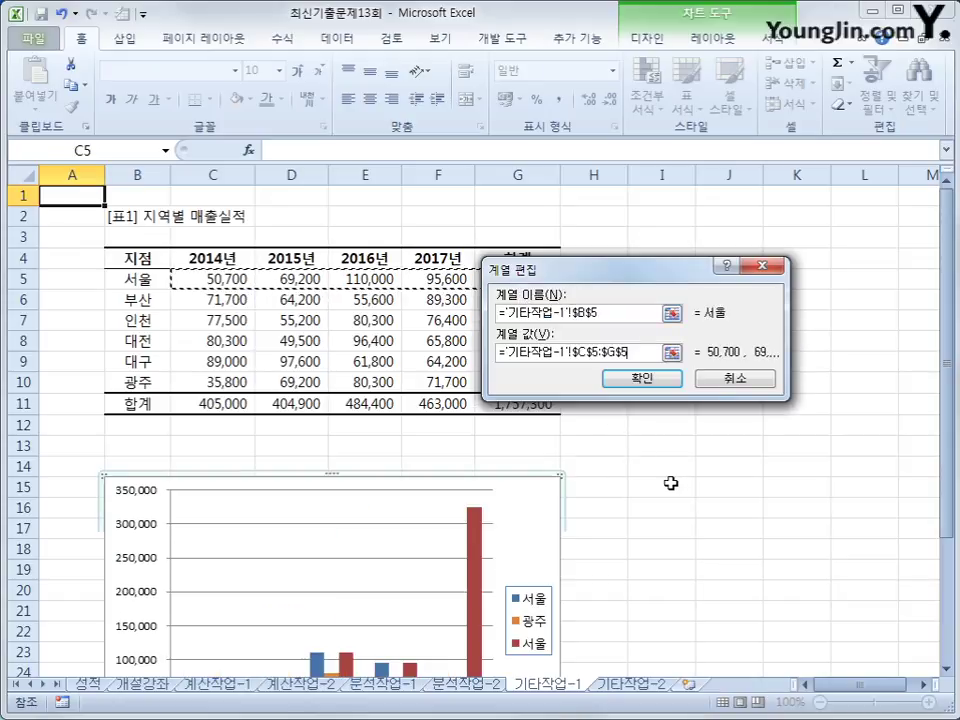
left_click(660, 380)
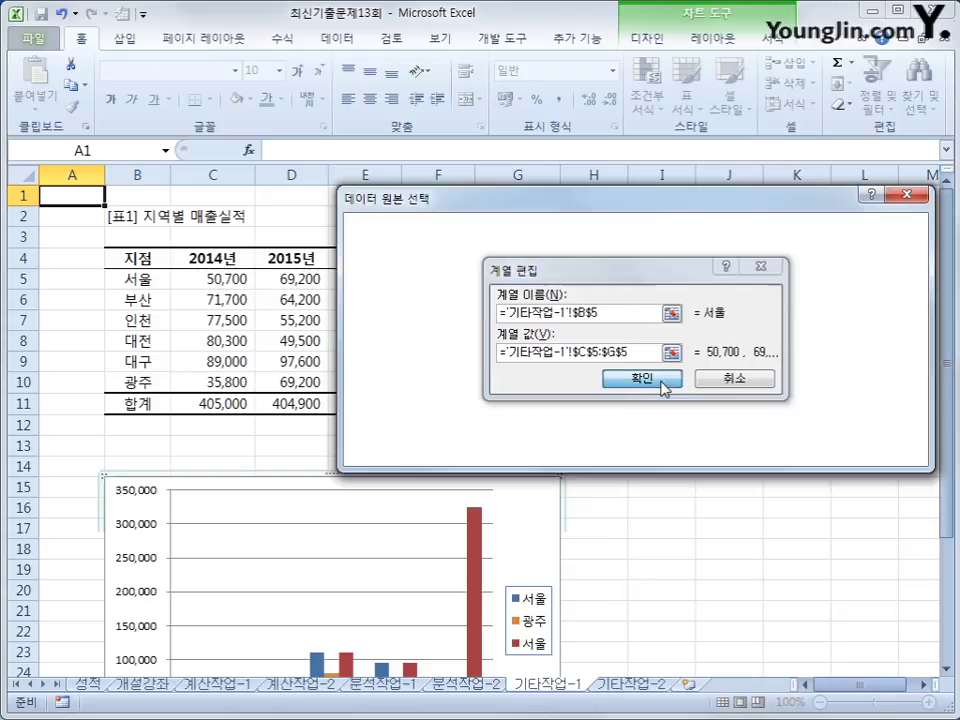
left_click(362, 343)
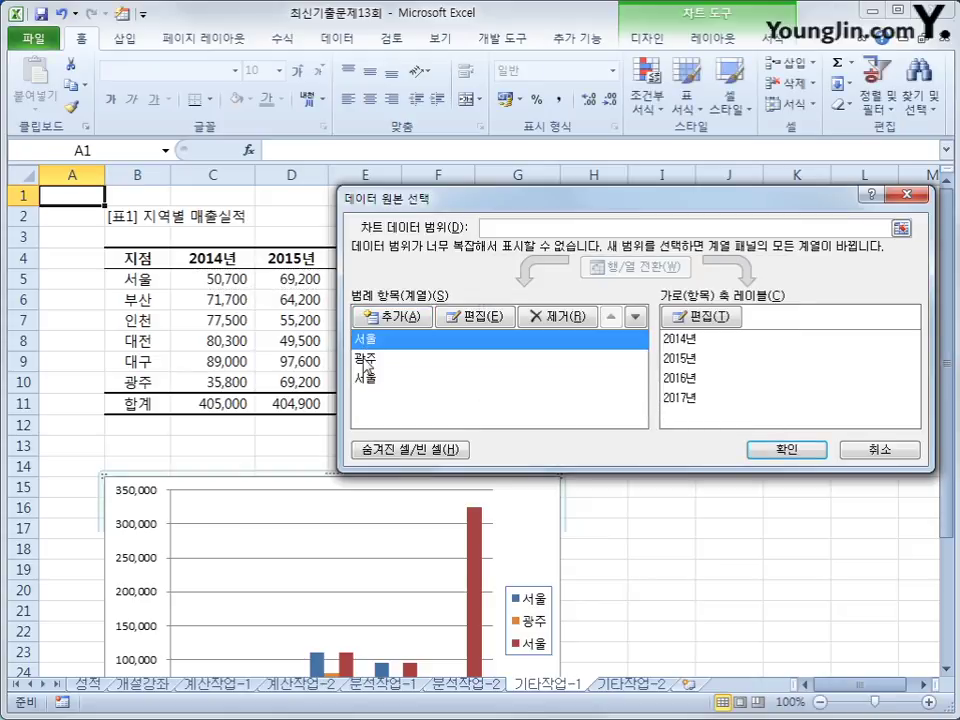
left_click(366, 358)
left_click(368, 378)
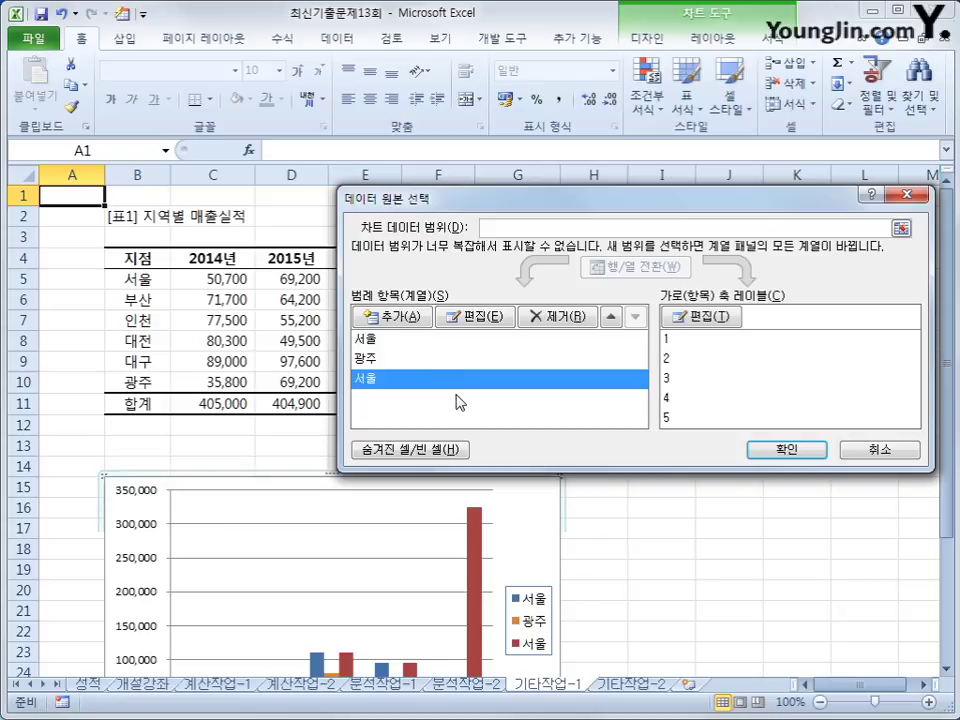
- Add a chart series named from cell B10 (광주) with values C10:G10, and apply the data source changes
left_click(414, 318)
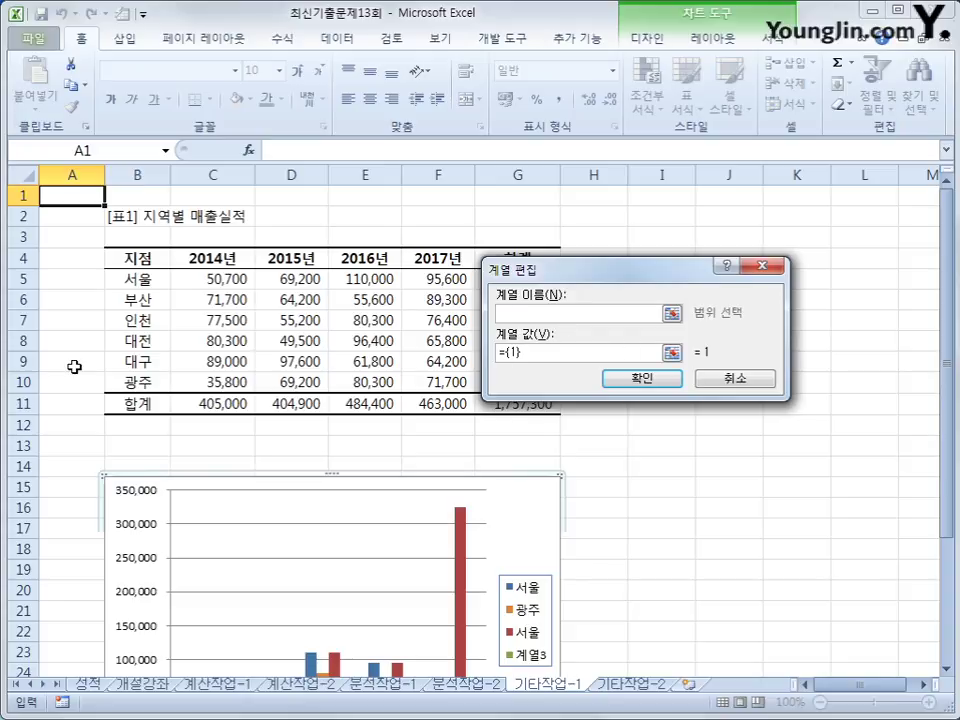
left_click(138, 383)
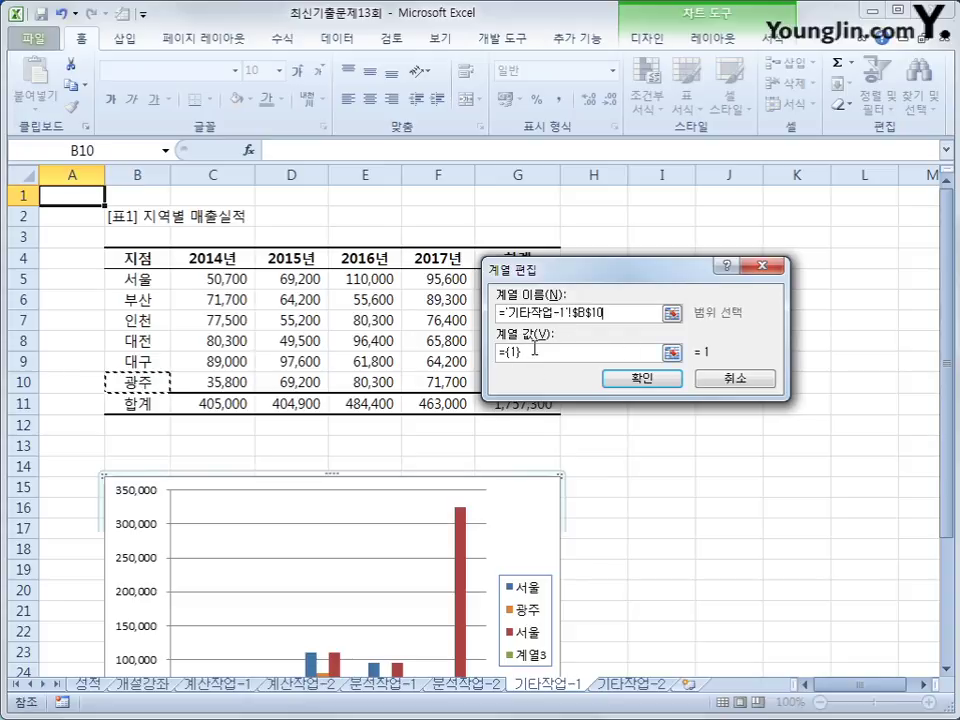
left_click(538, 354)
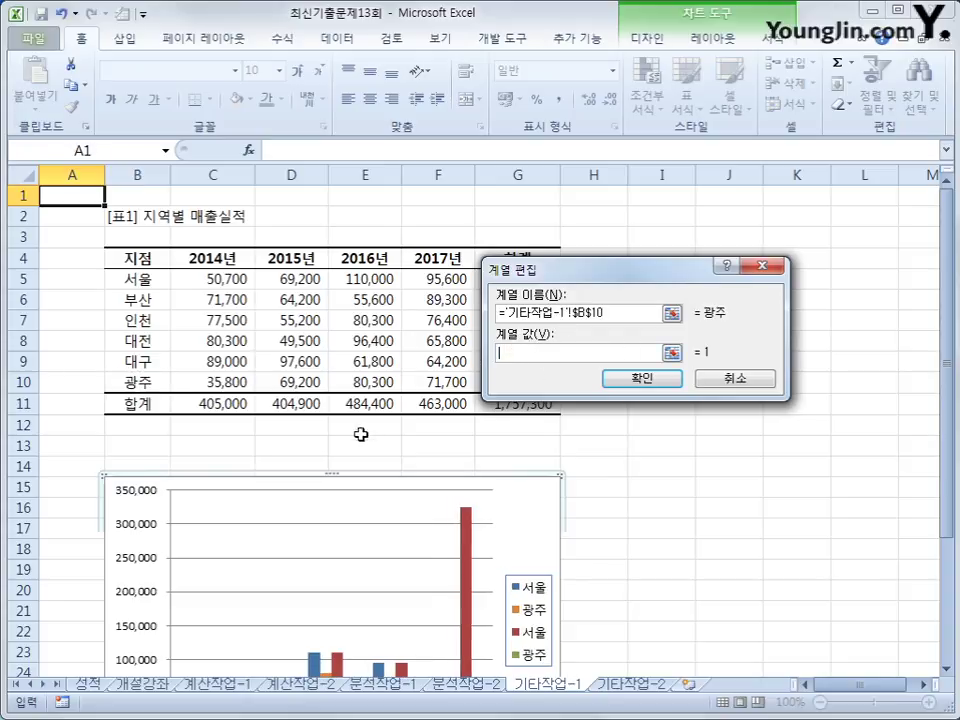
left_click_drag(240, 382, 551, 390)
left_click(655, 386)
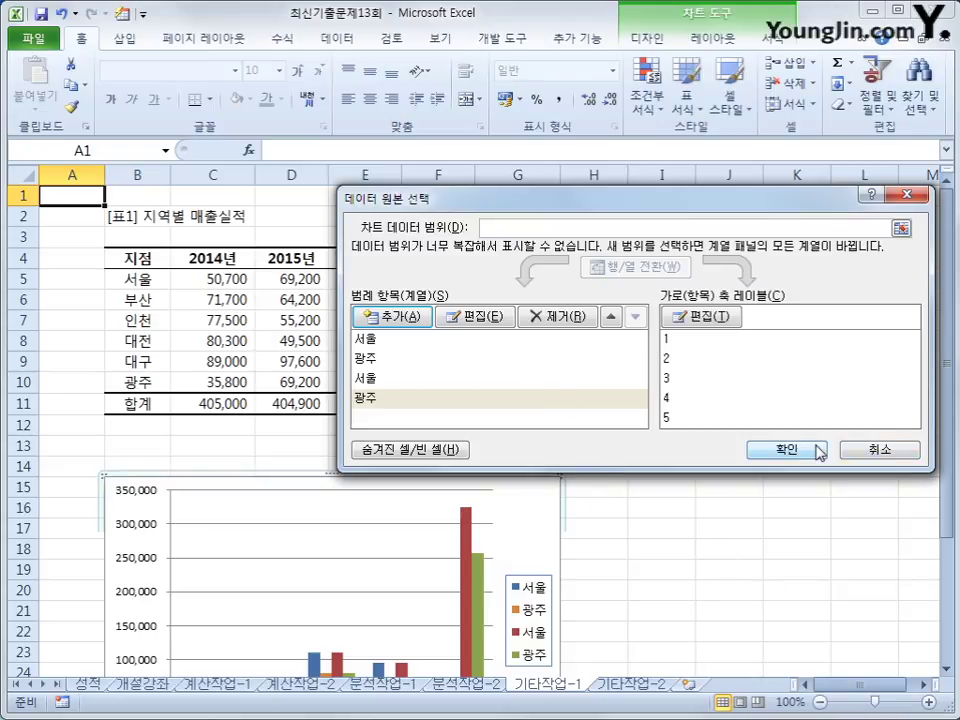
left_click(786, 450)
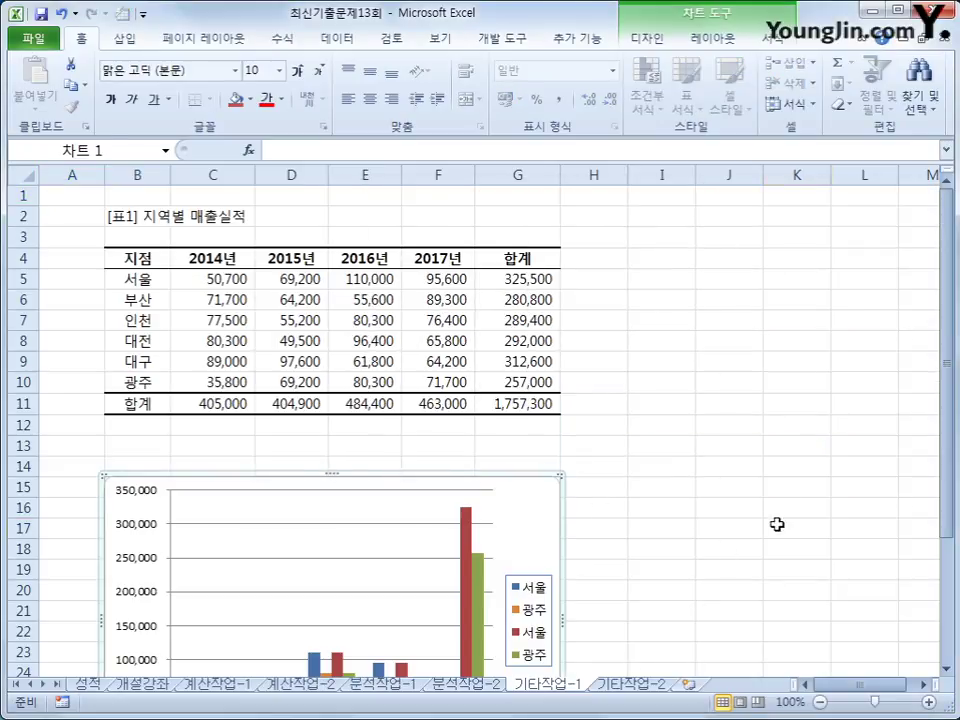
- Examine the added 서울 and 광주 bars beyond the 2017년 category in the chart
left_click(773, 525)
scroll(771, 525, "down", 2)
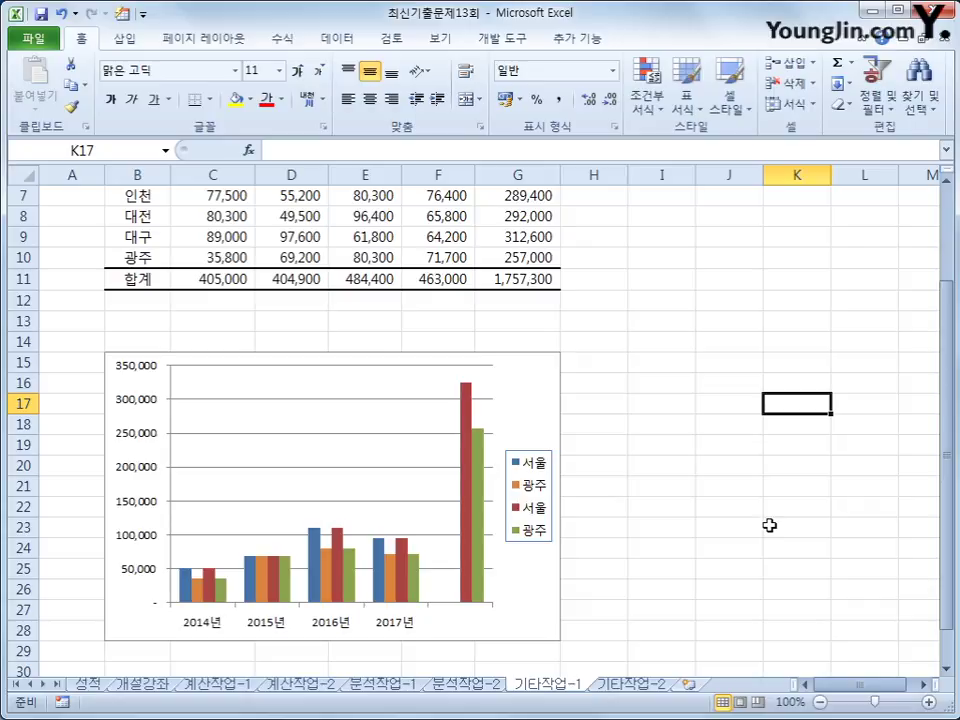
scroll(510, 640, "up", 1)
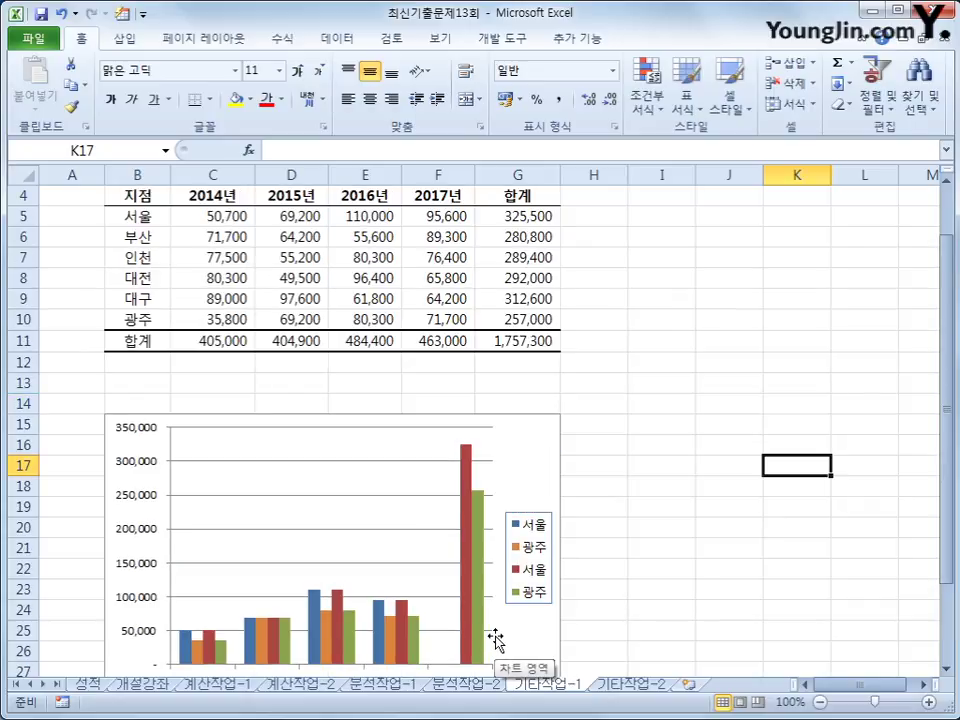
scroll(489, 622, "down", 3)
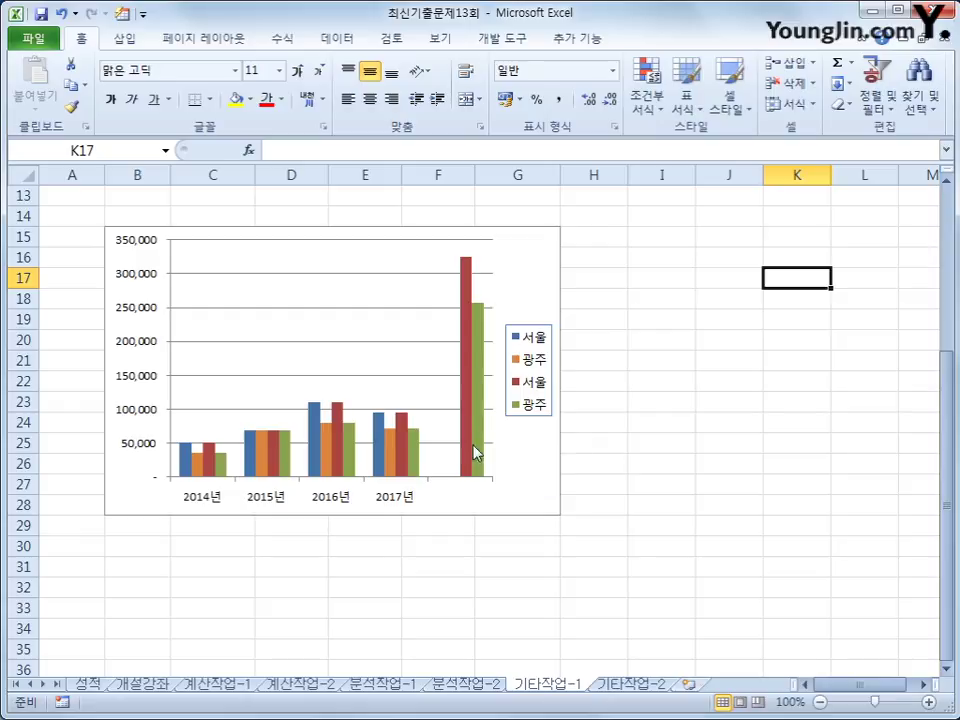
mouse_move(465, 423)
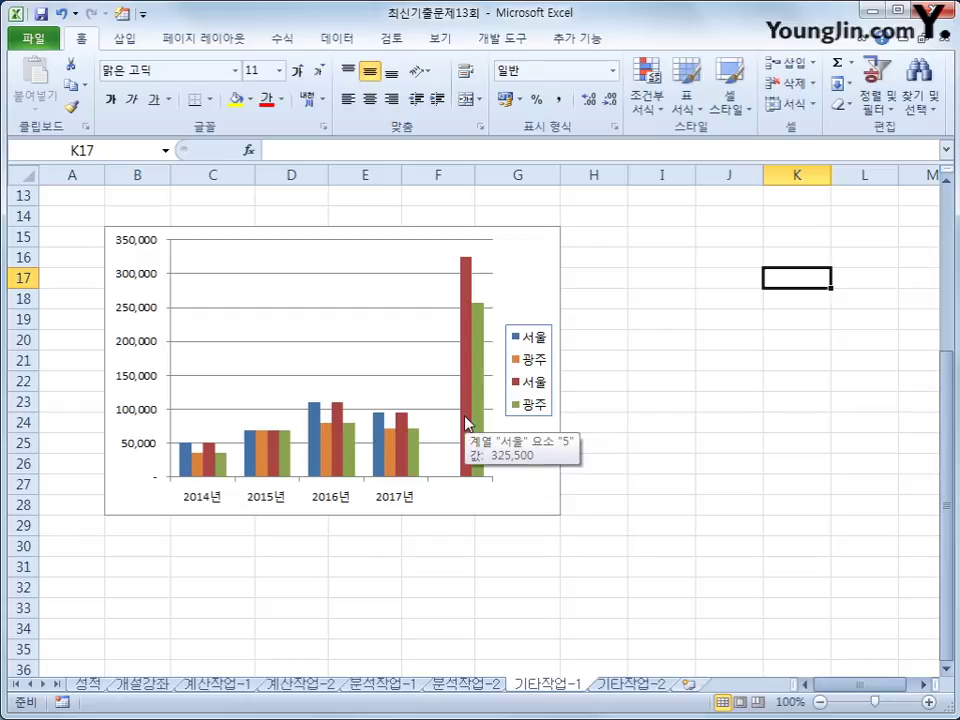
mouse_move(477, 398)
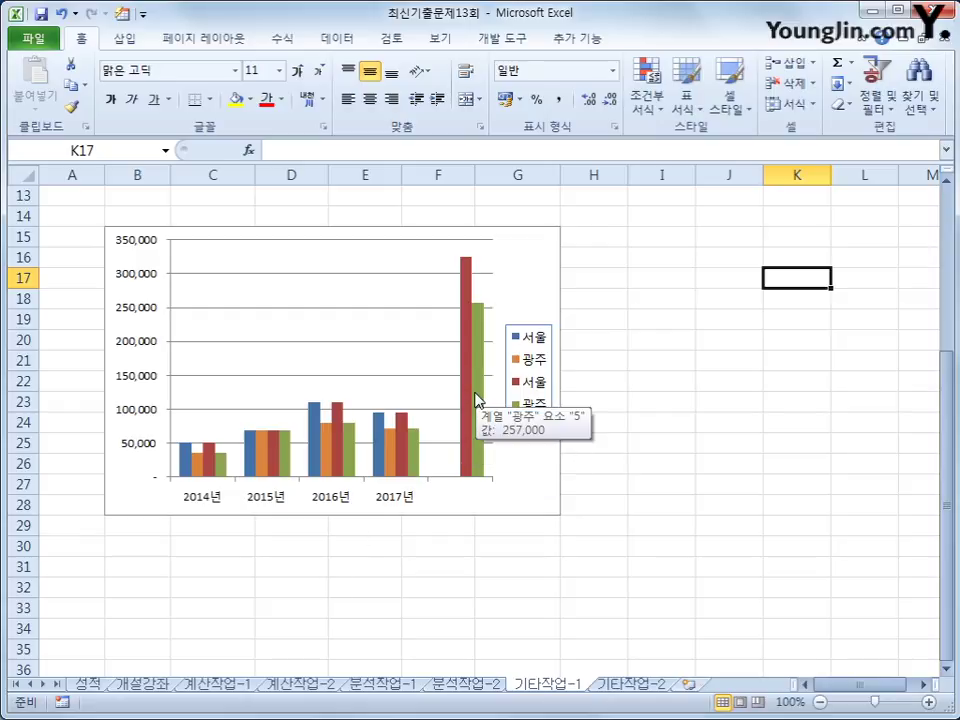
- Edit the second 서울 series in the chart's data source so its values use the range C5:F5
right_click(531, 272)
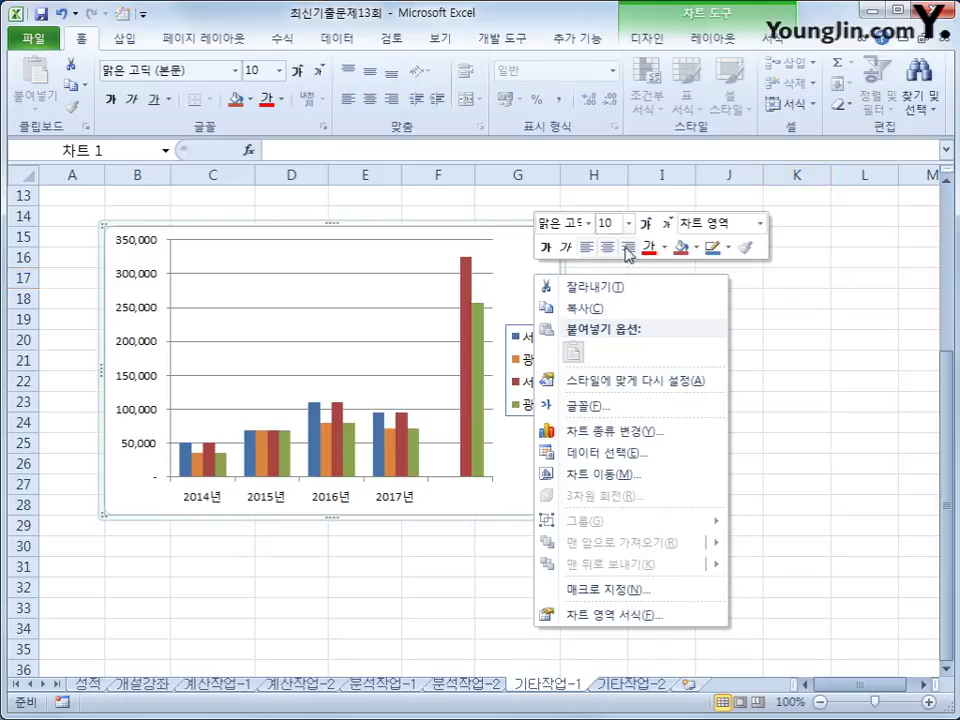
left_click(634, 453)
left_click(383, 389)
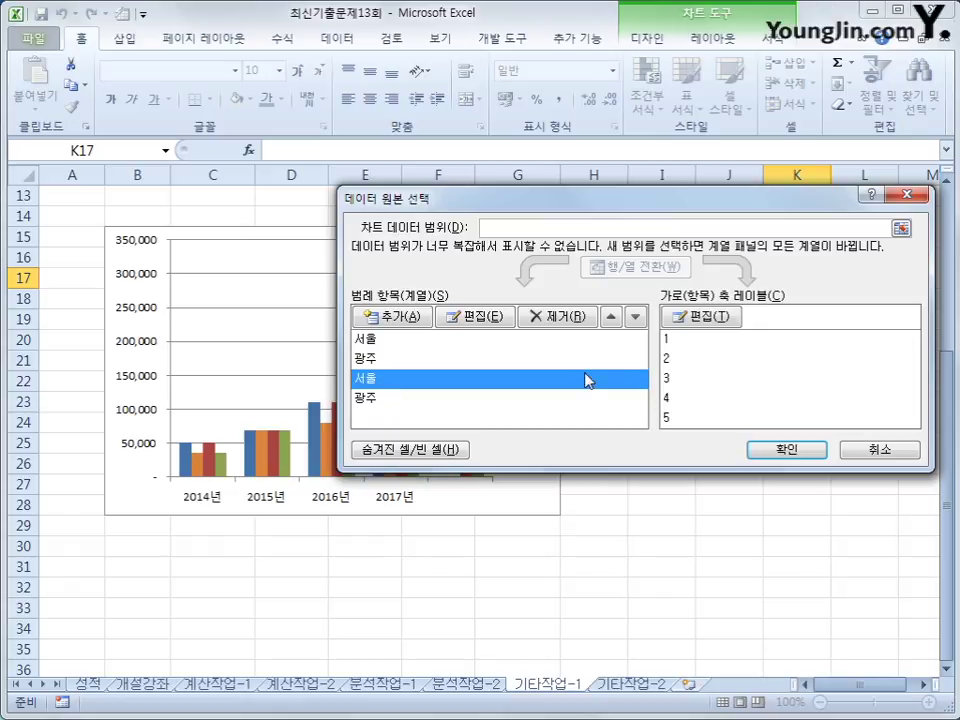
left_click(490, 318)
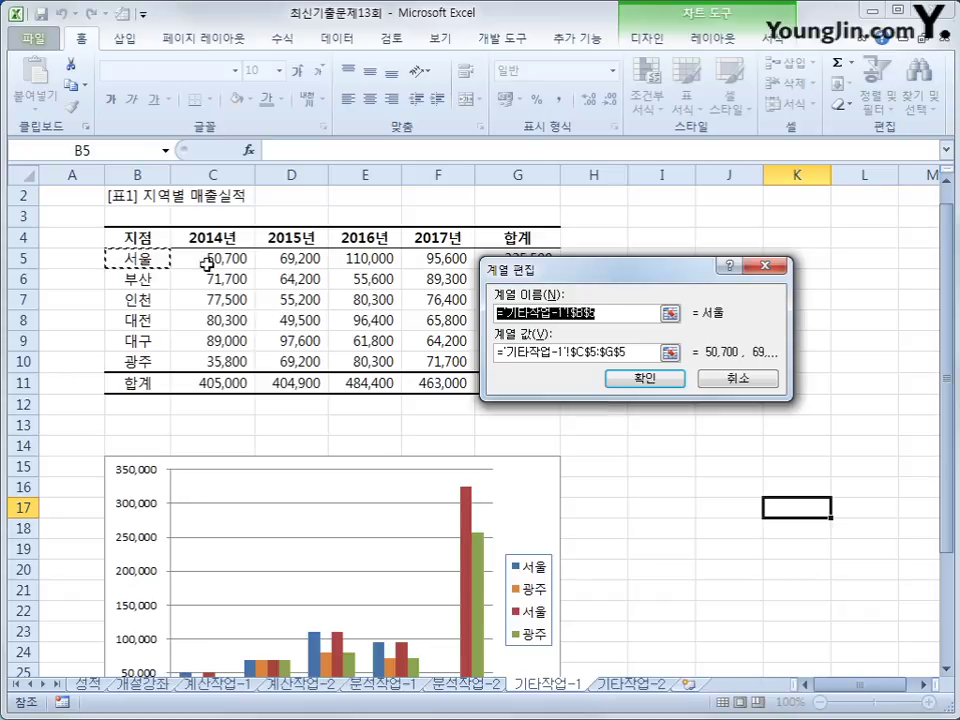
key("Tab")
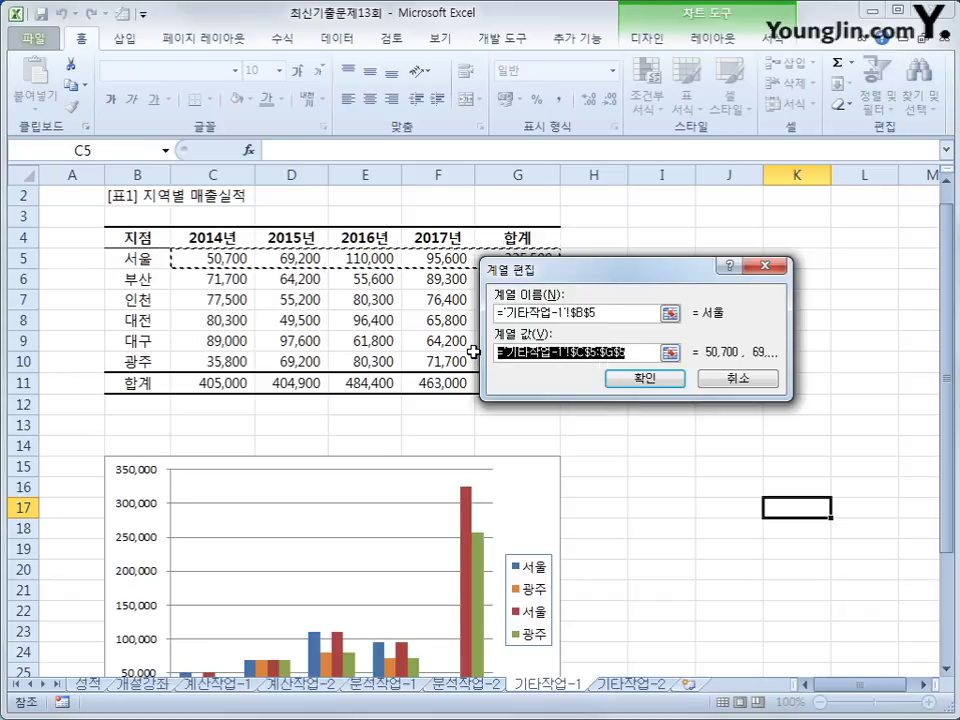
key("BackSpace")
left_click_drag(242, 258, 421, 258)
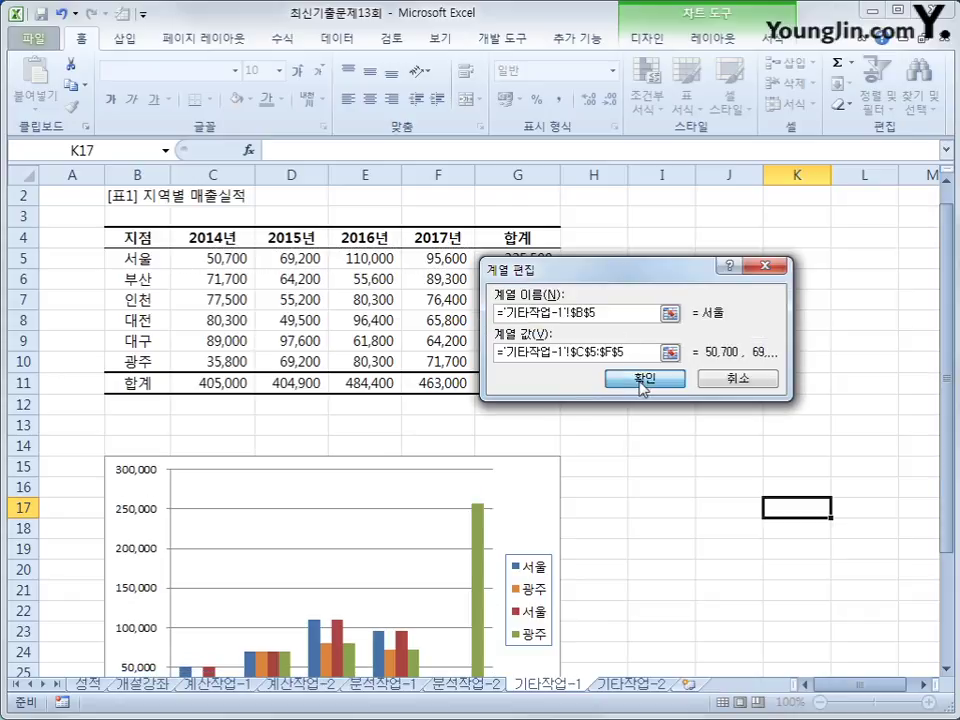
left_click(643, 379)
- Set the second 광주 series' values to the range C10:F10 and apply the data source changes
left_click(399, 399)
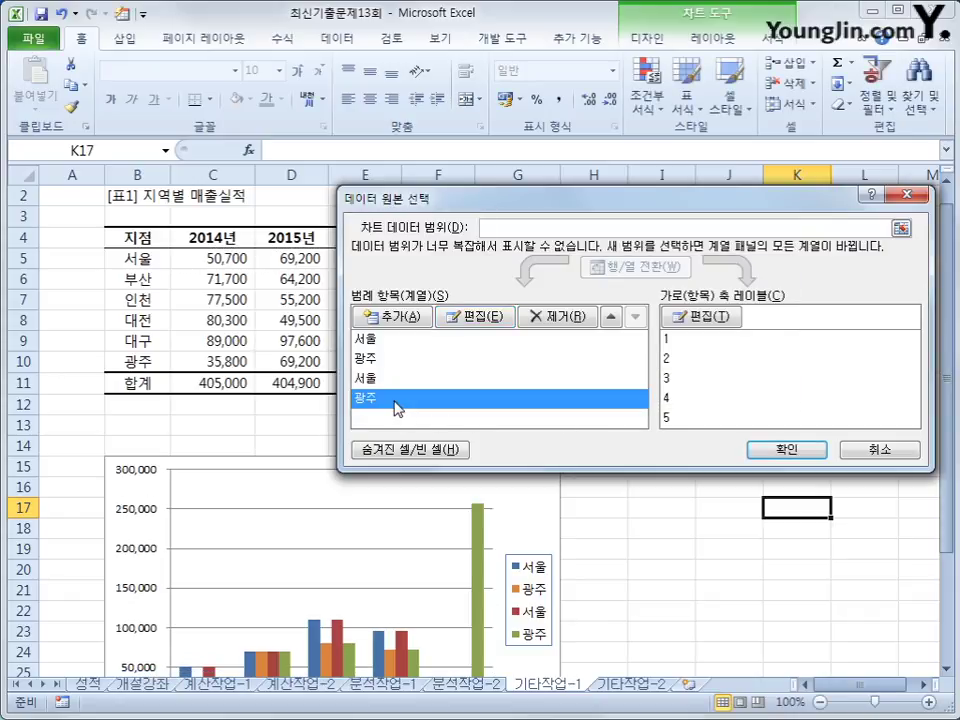
left_click(484, 318)
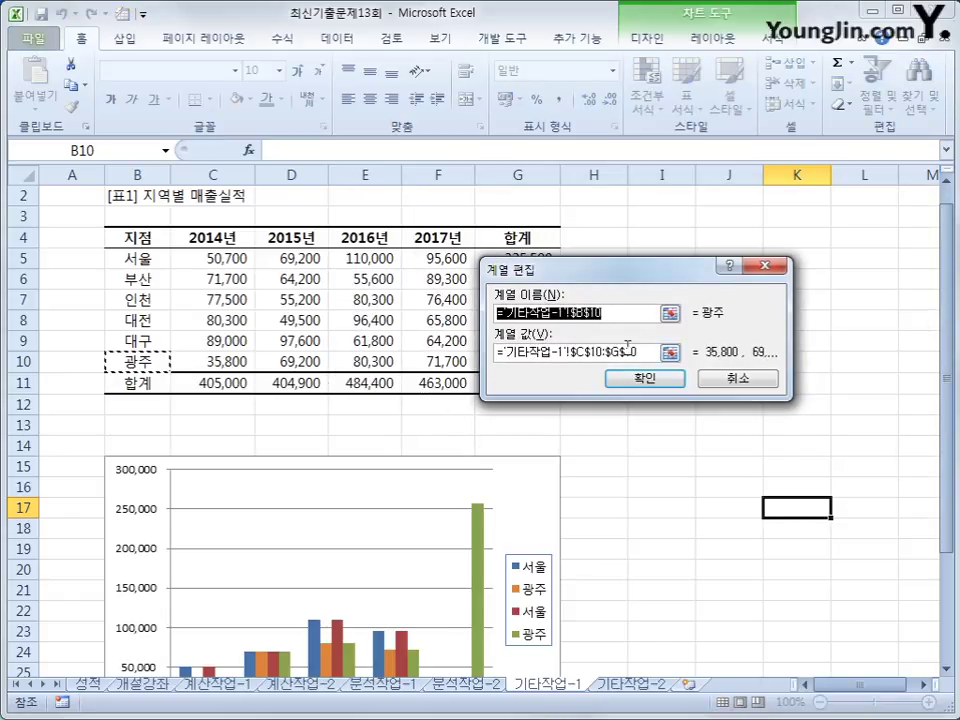
left_click(498, 355)
key("BackSpace")
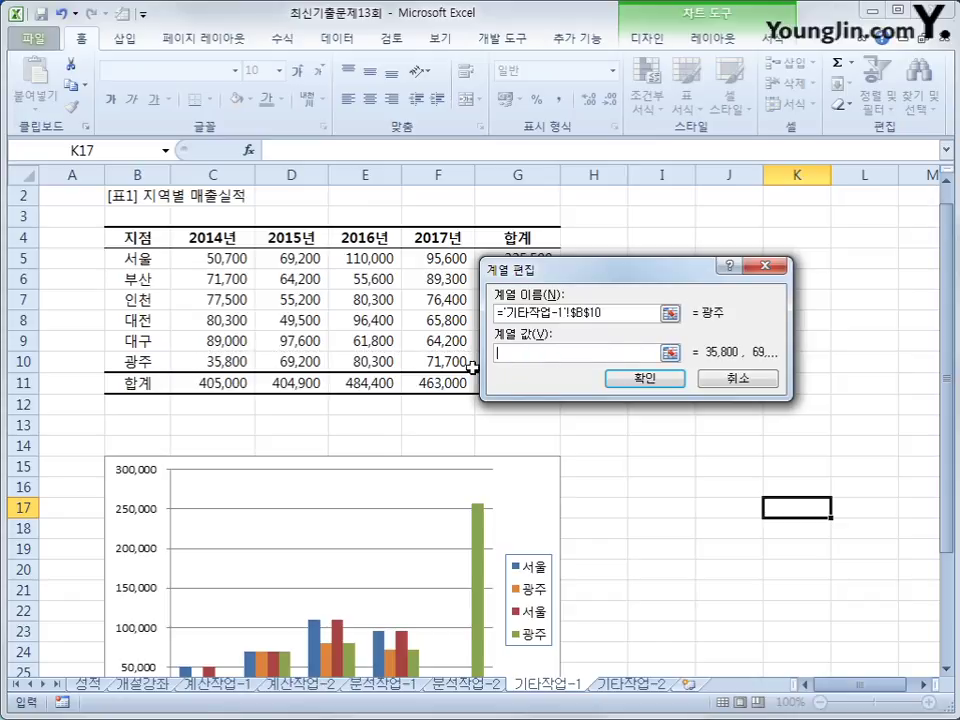
left_click_drag(225, 362, 423, 359)
left_click(652, 381)
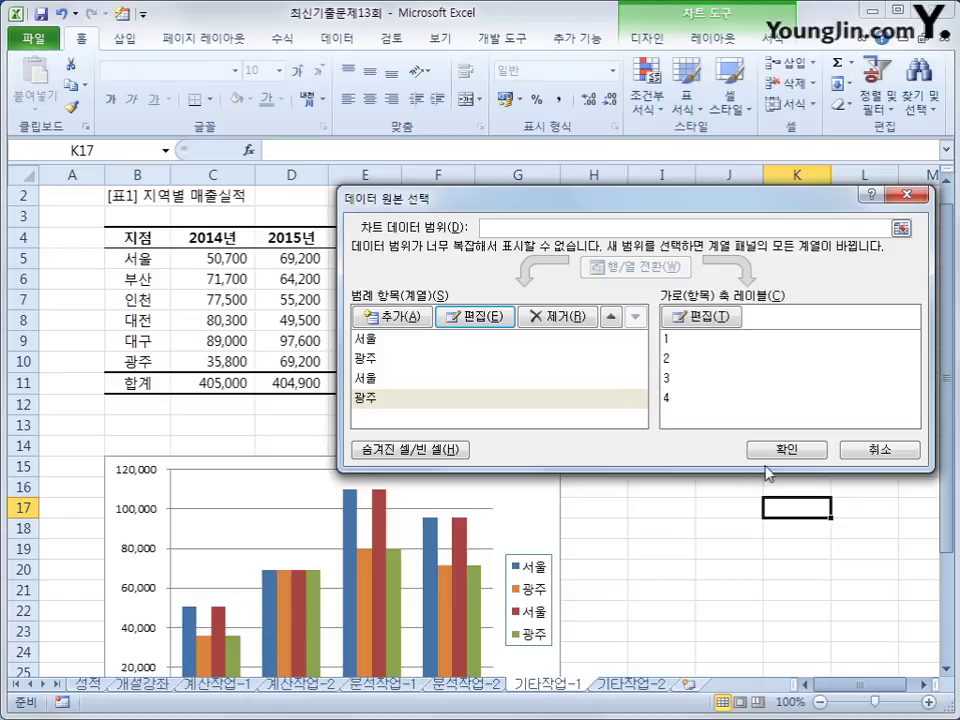
left_click(771, 450)
left_click(730, 553)
- Change the chart type of the second 서울 series (red bars) to a line with markers
scroll(736, 557, "down", 1)
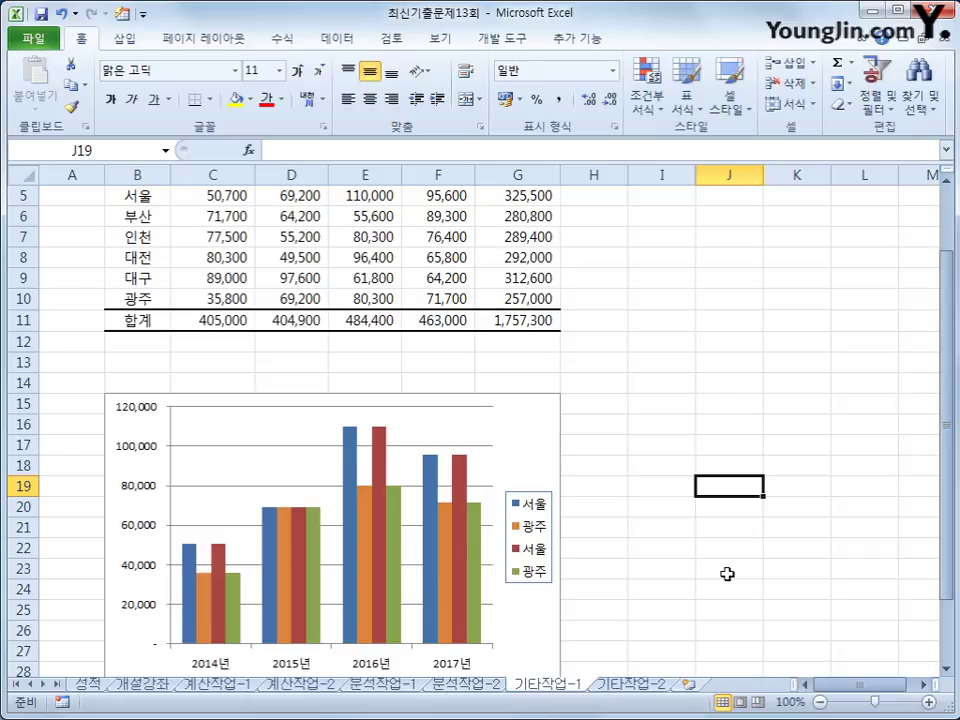
scroll(727, 573, "down", 2)
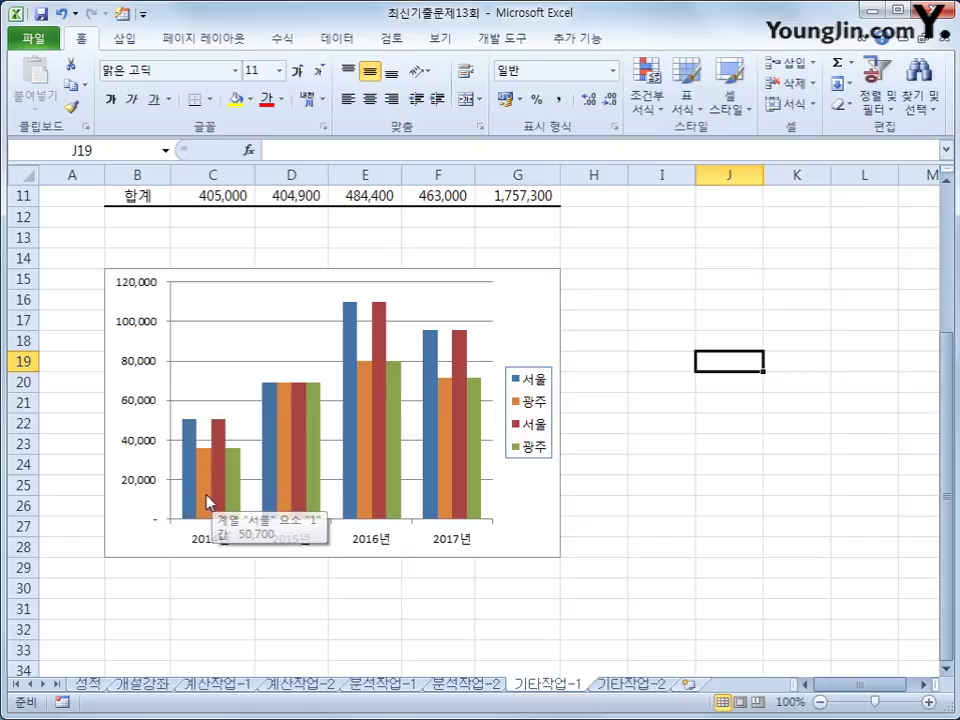
mouse_move(205, 498)
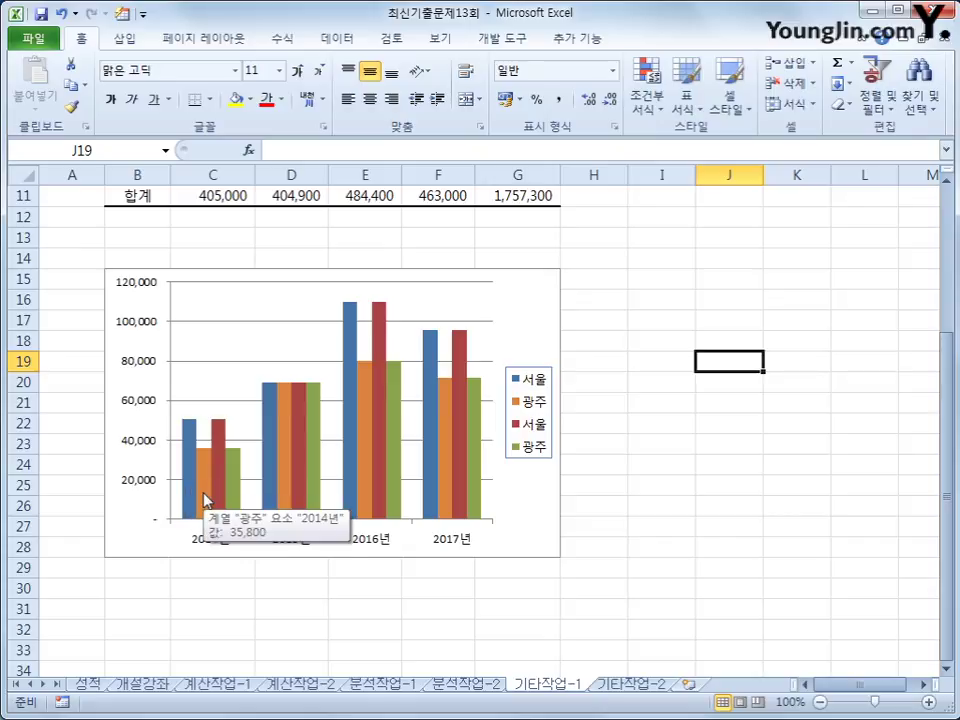
left_click(218, 480)
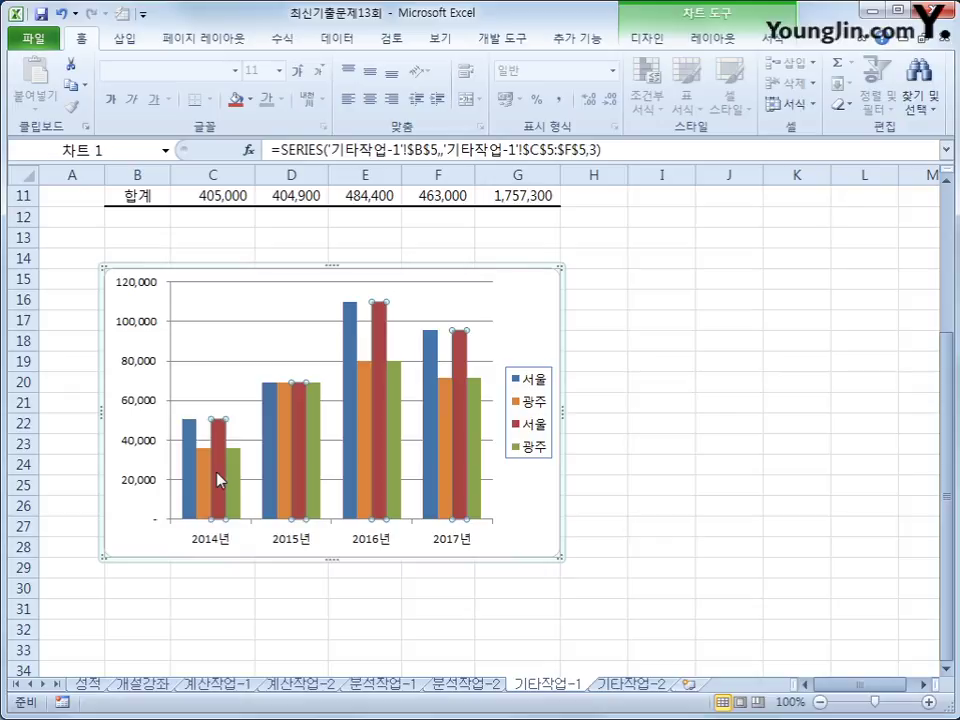
right_click(222, 455)
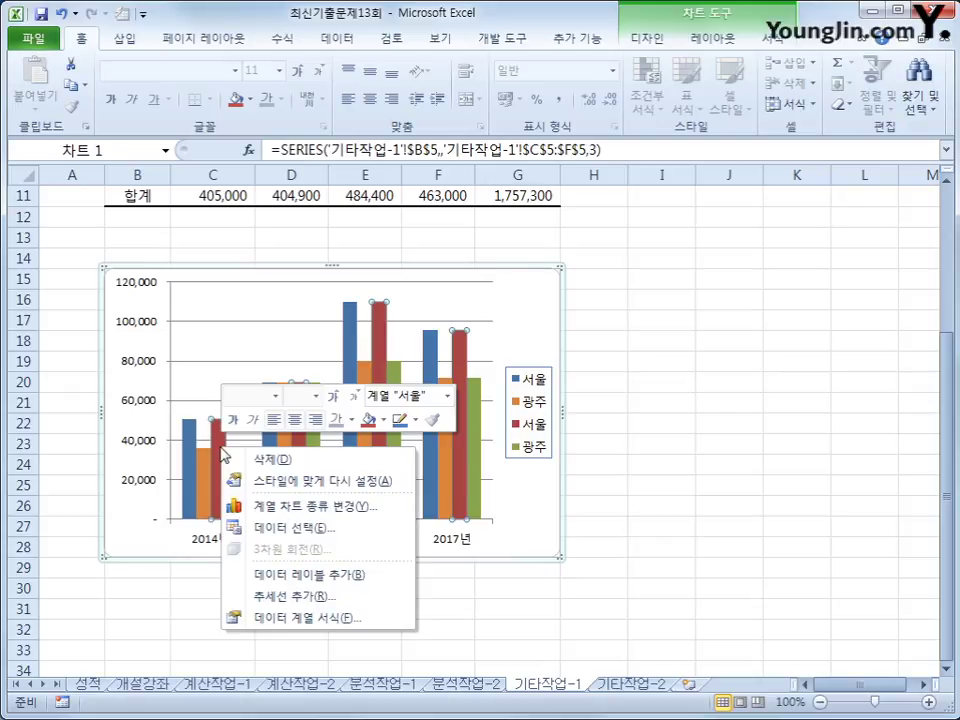
left_click(310, 507)
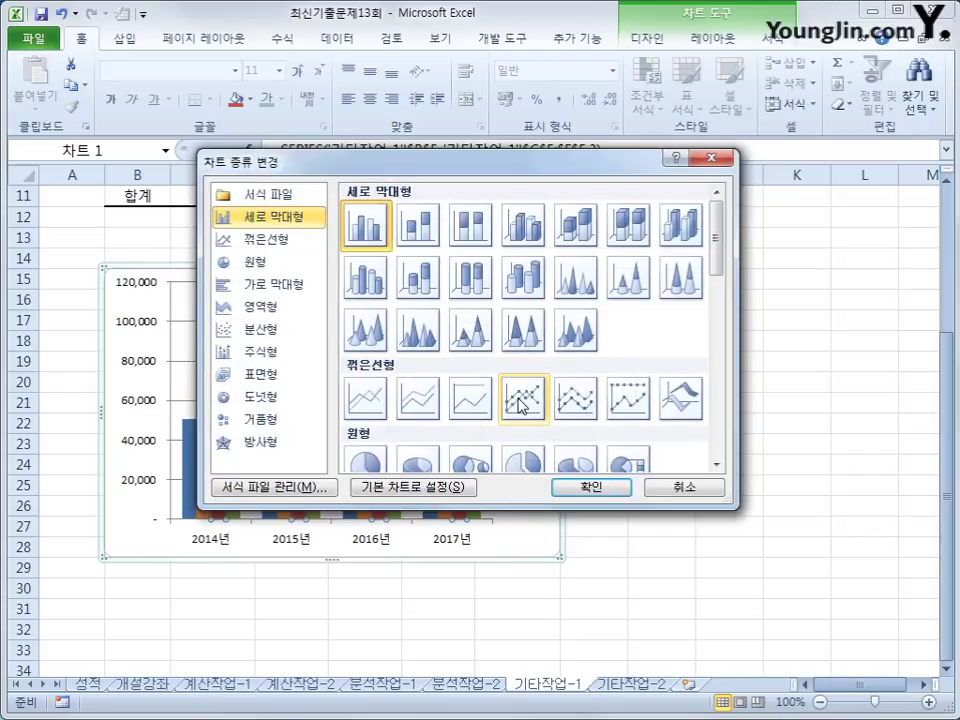
left_click(519, 404)
left_click(574, 491)
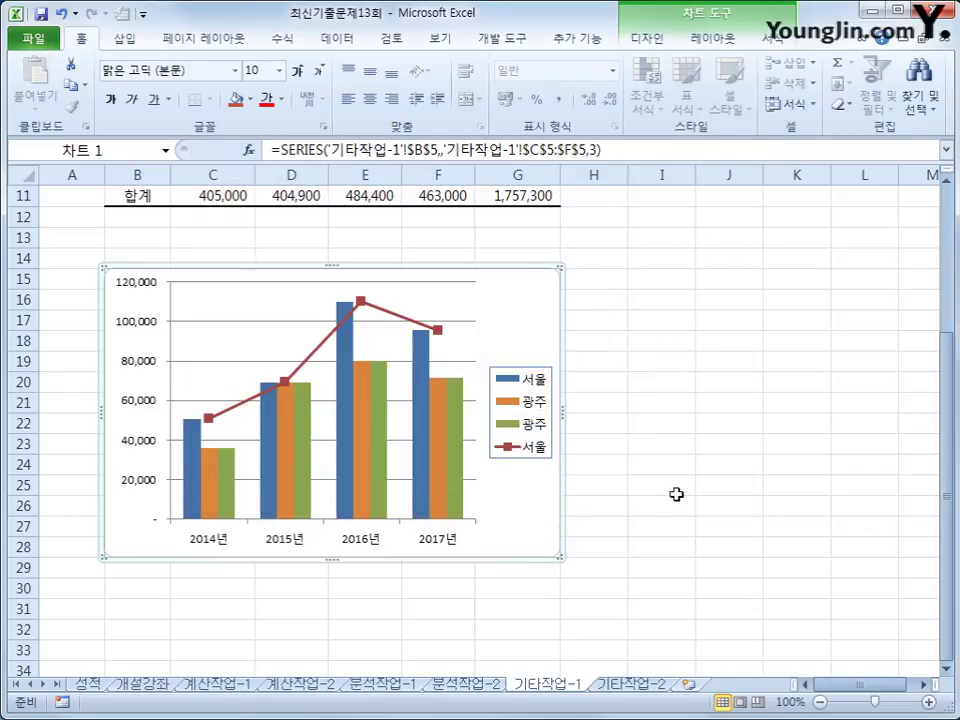
- Change the chart type of the second 광주 series (green bars) to a line with markers
left_click(229, 486)
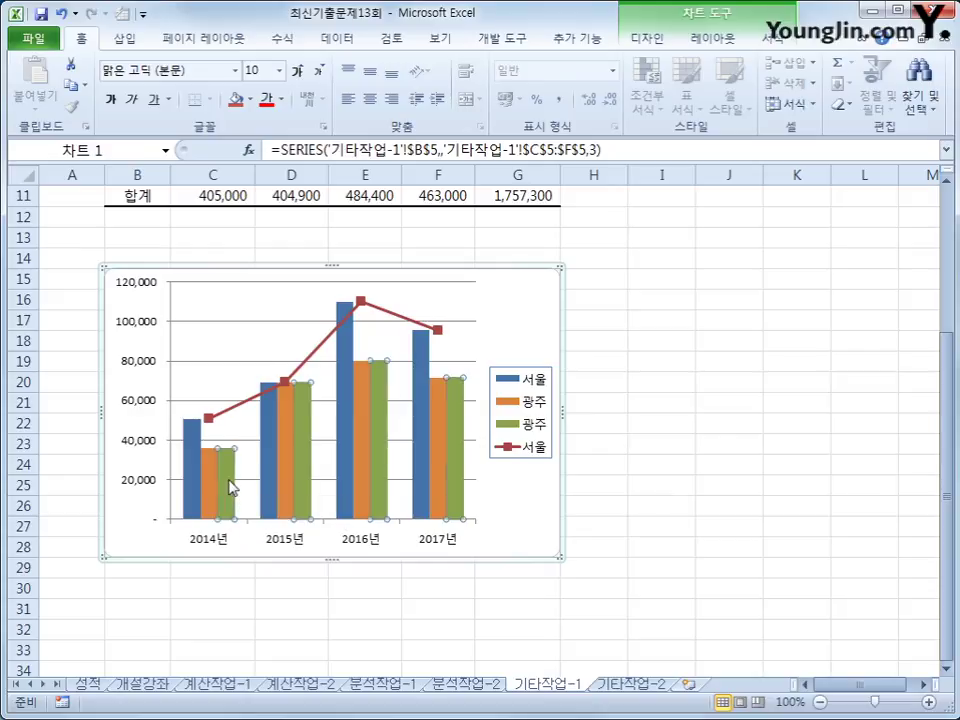
key("Down")
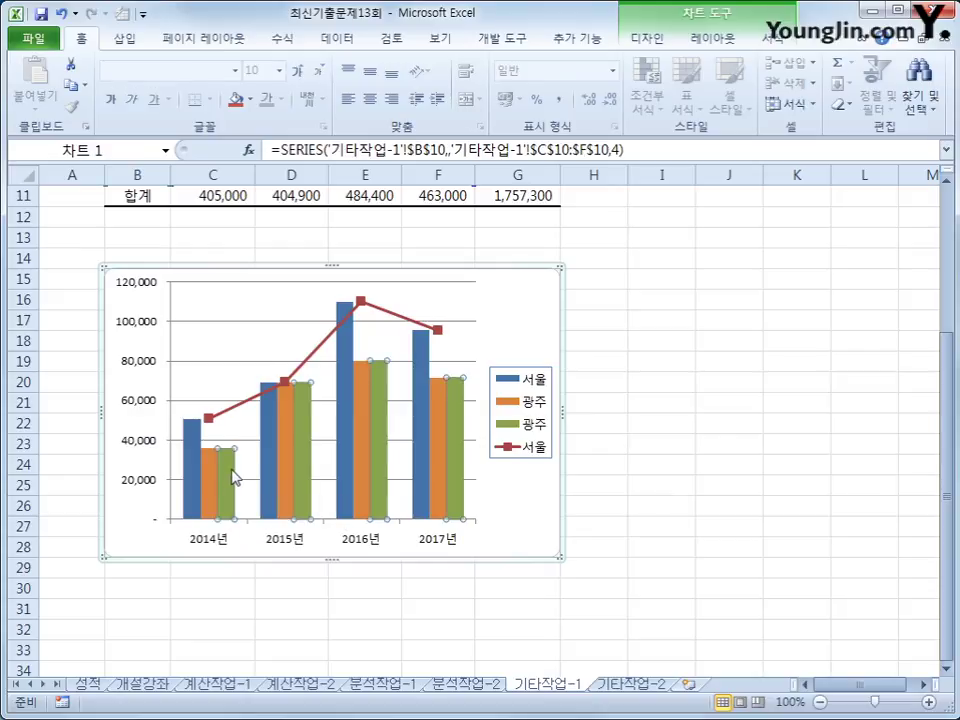
right_click(232, 477)
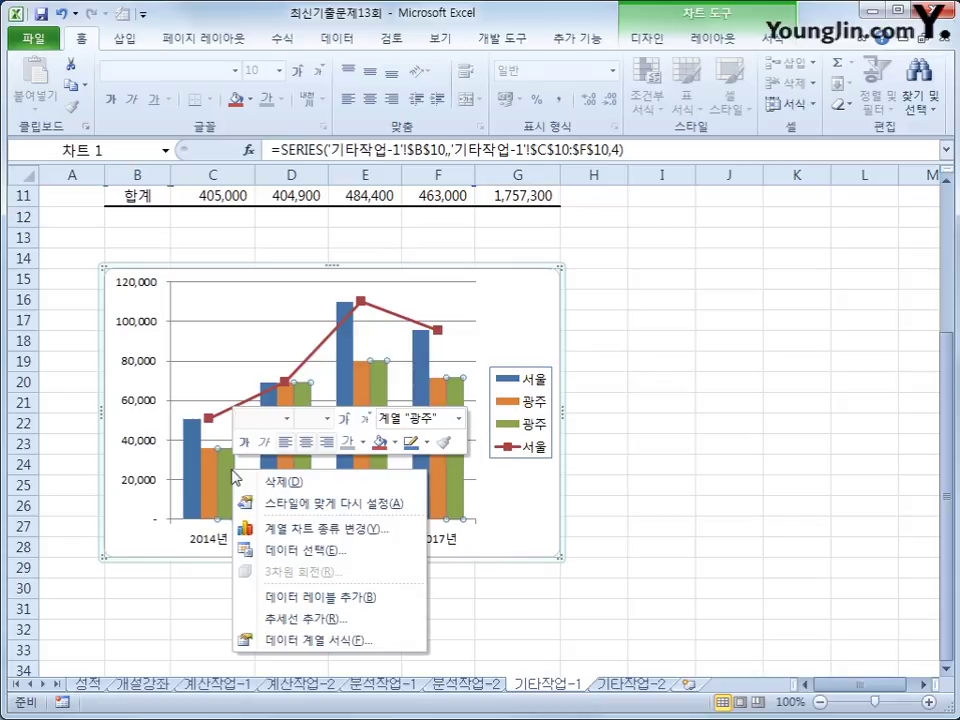
left_click(322, 530)
left_click(535, 404)
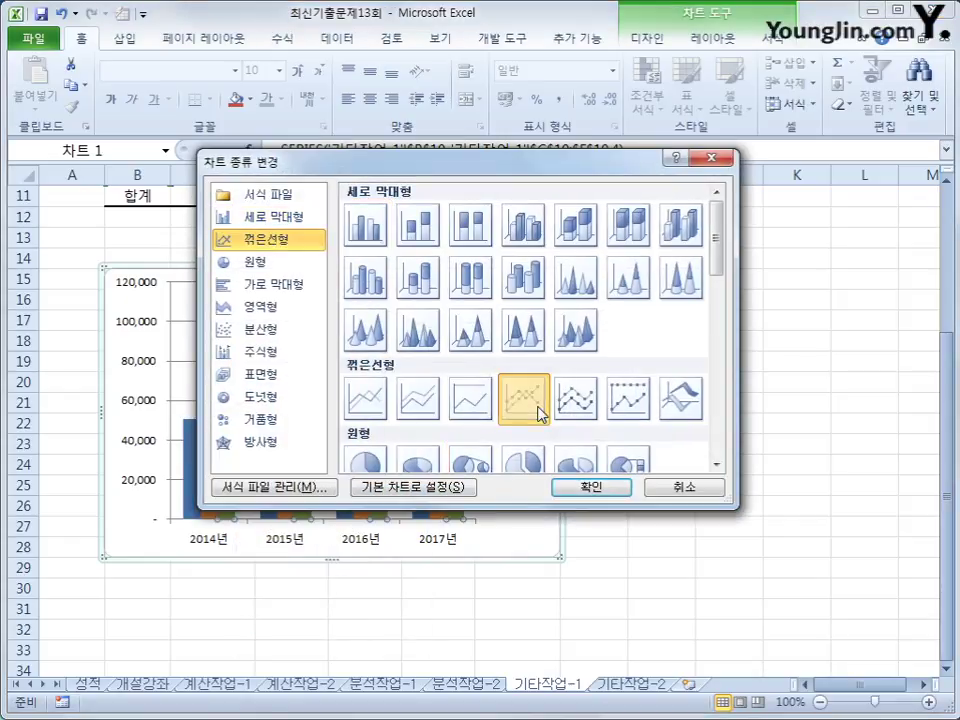
left_click(563, 489)
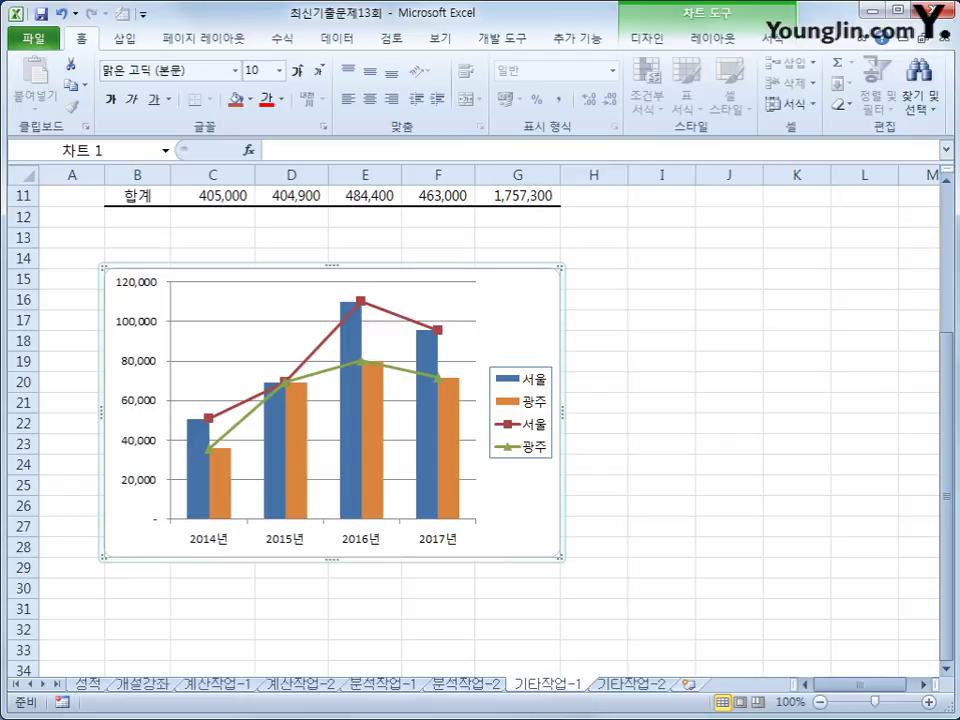
- Add a chart title above the plot area reading 지역별 매출 실적
left_click(712, 39)
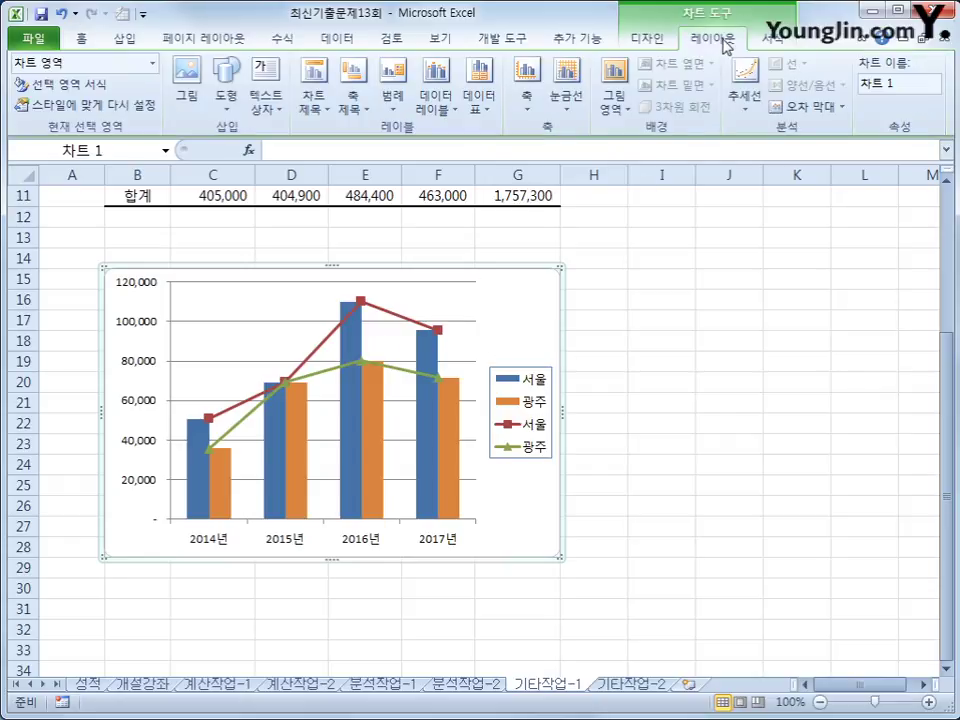
left_click(318, 104)
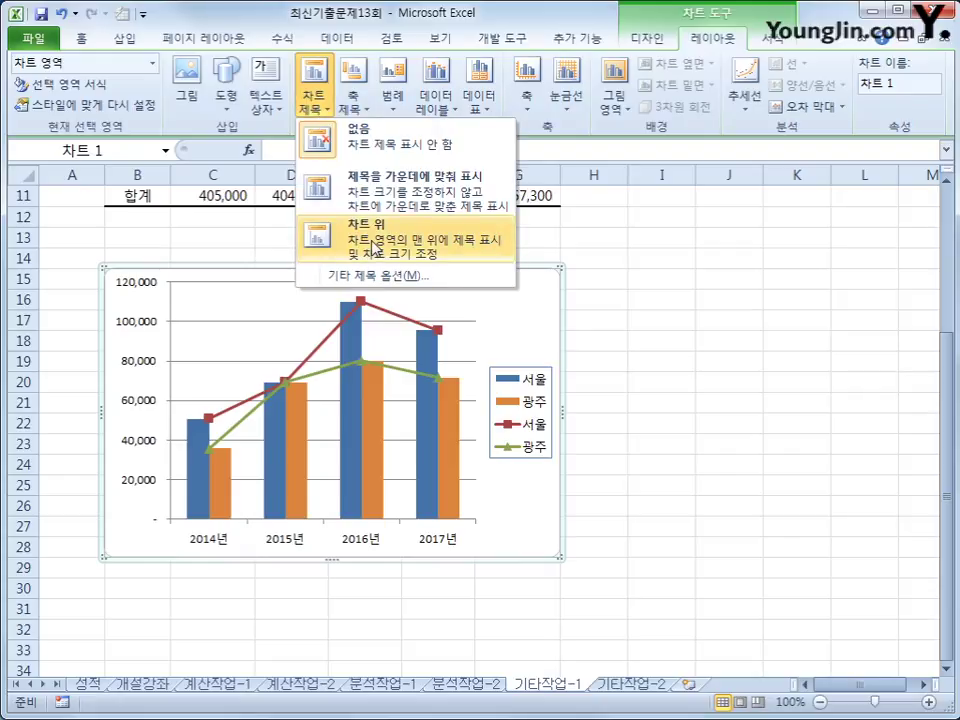
left_click(364, 242)
left_click_drag(284, 299, 382, 292)
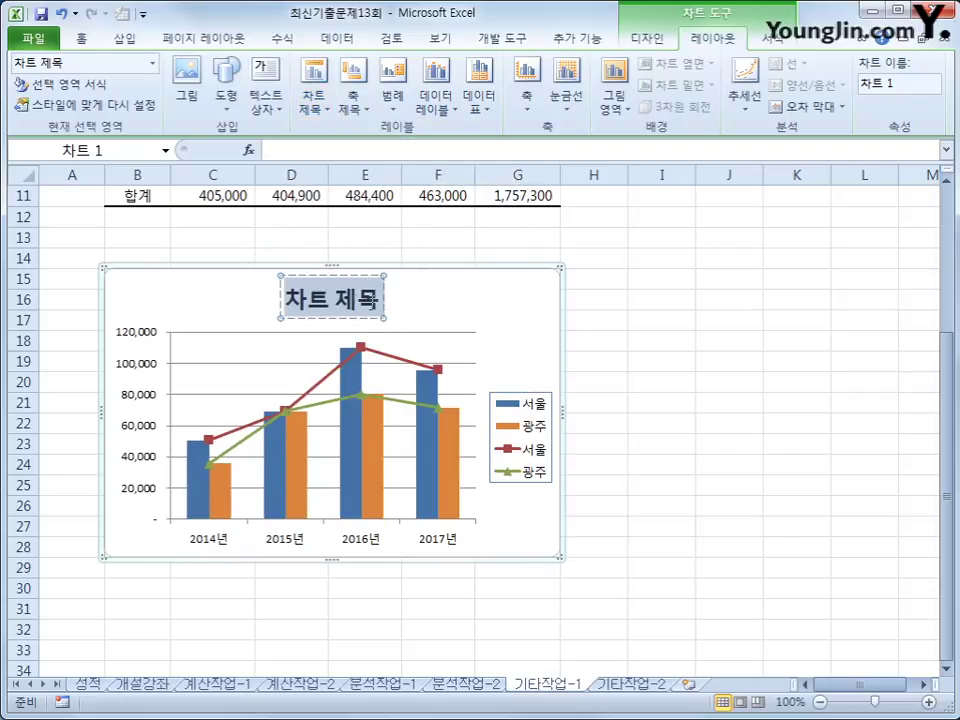
type("지")
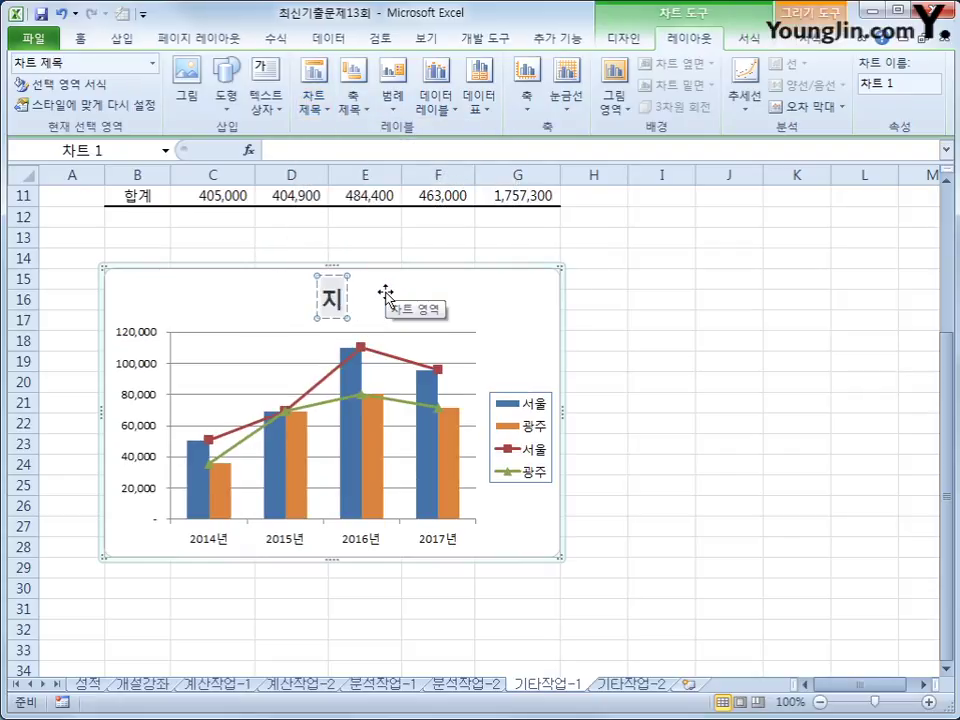
type("역별 ㅁ매출 실적")
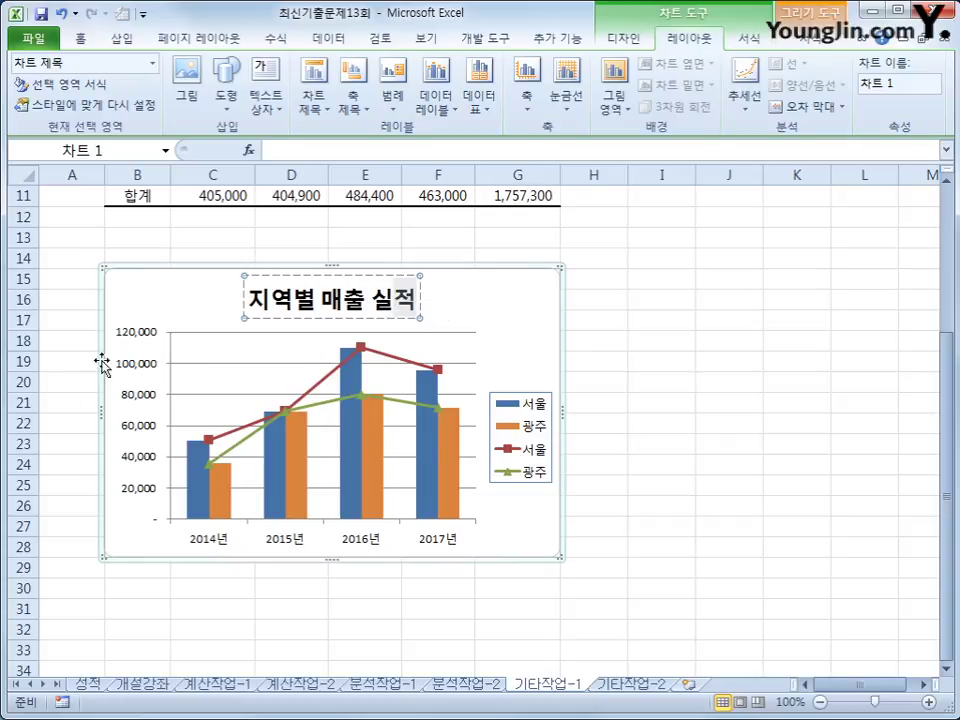
- Add a primary vertical axis title with vertical text (세로 제목) reading 매출액
left_click(356, 112)
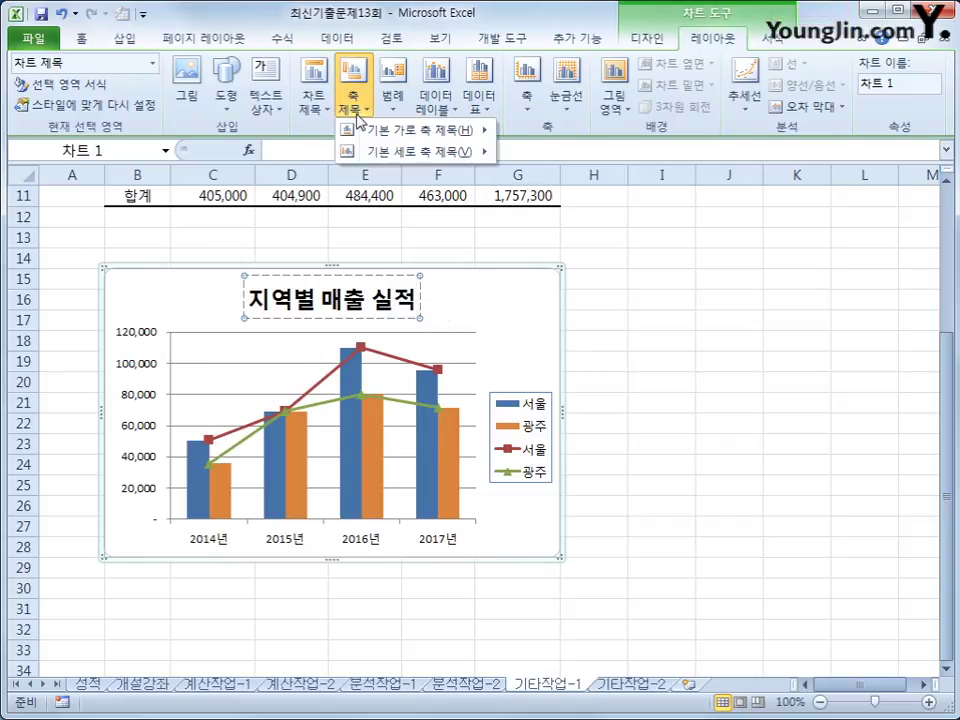
mouse_move(383, 155)
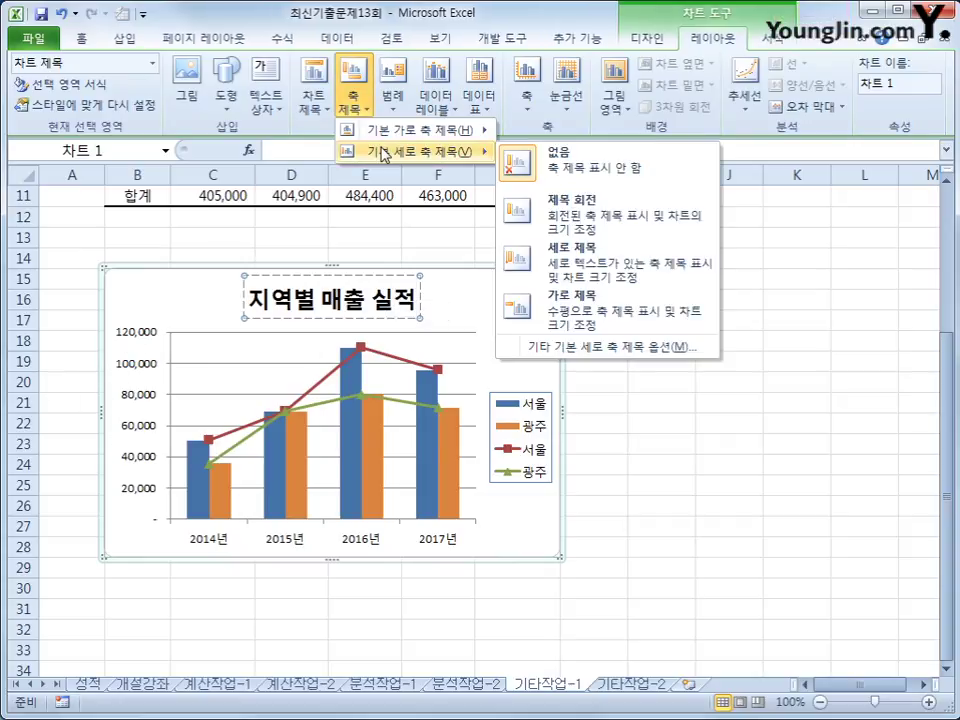
left_click(566, 257)
left_click_drag(130, 398, 135, 475)
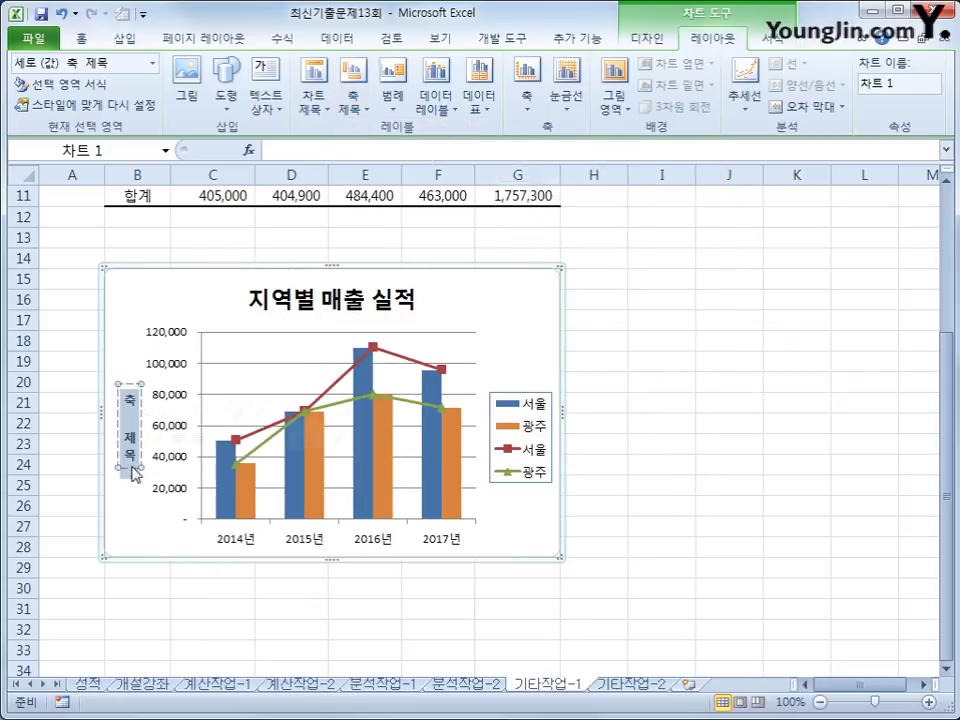
type("매출액")
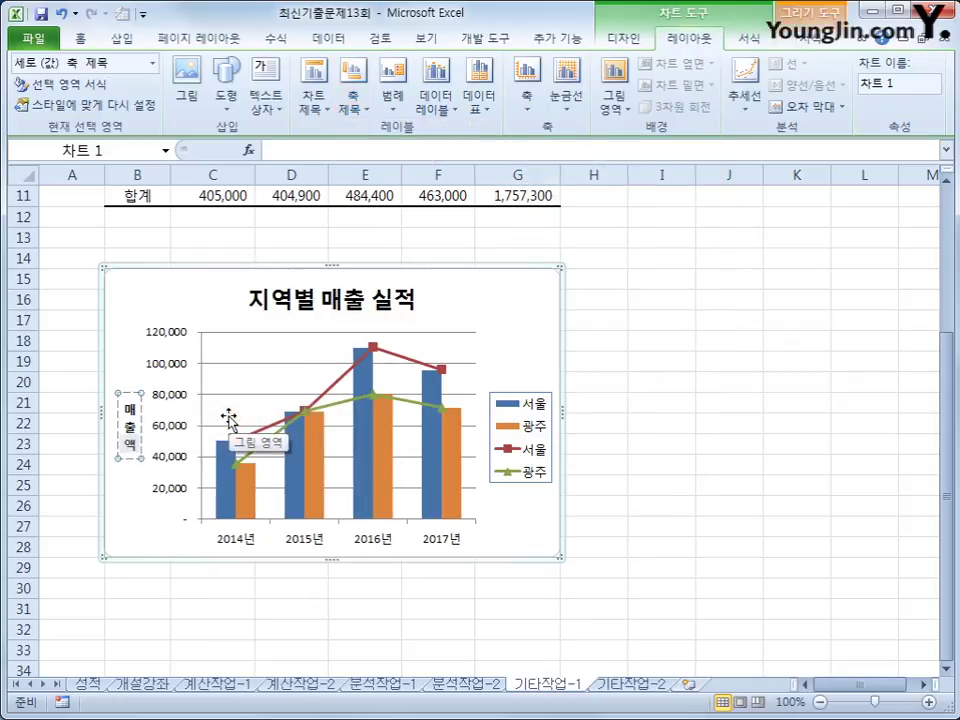
- Add a primary horizontal axis title below the axis reading 연도
left_click(353, 100)
mouse_move(402, 137)
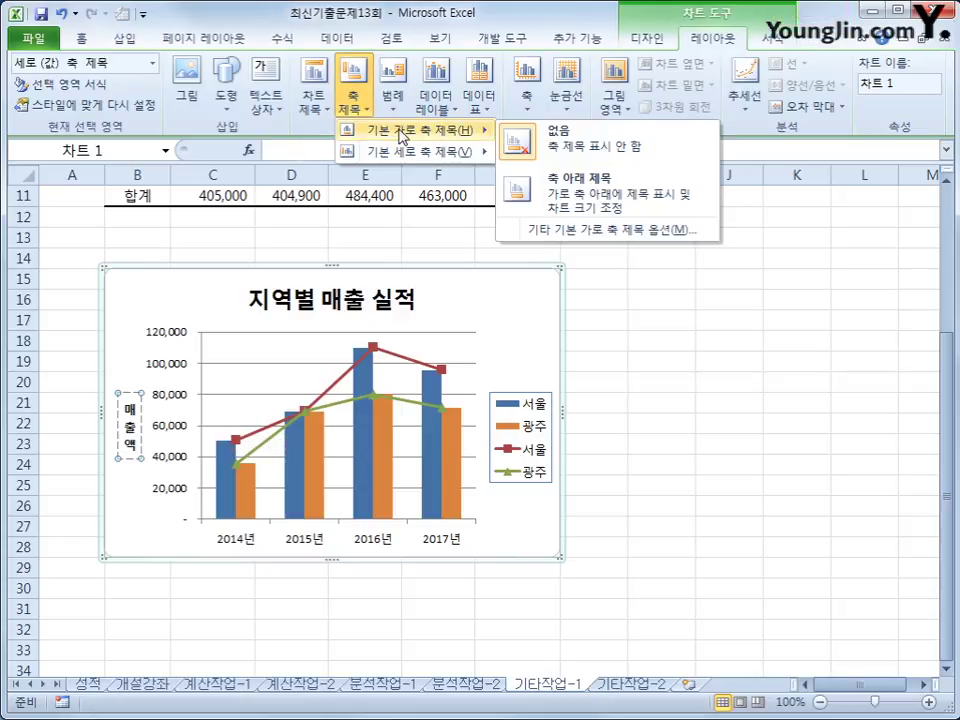
left_click(577, 196)
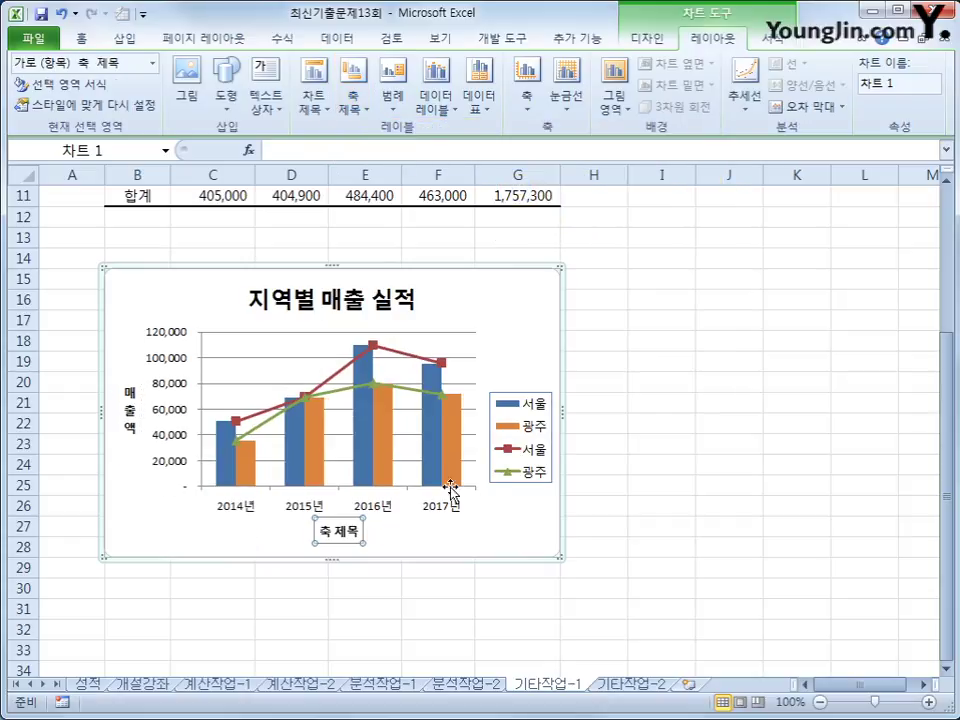
triple_click(352, 530)
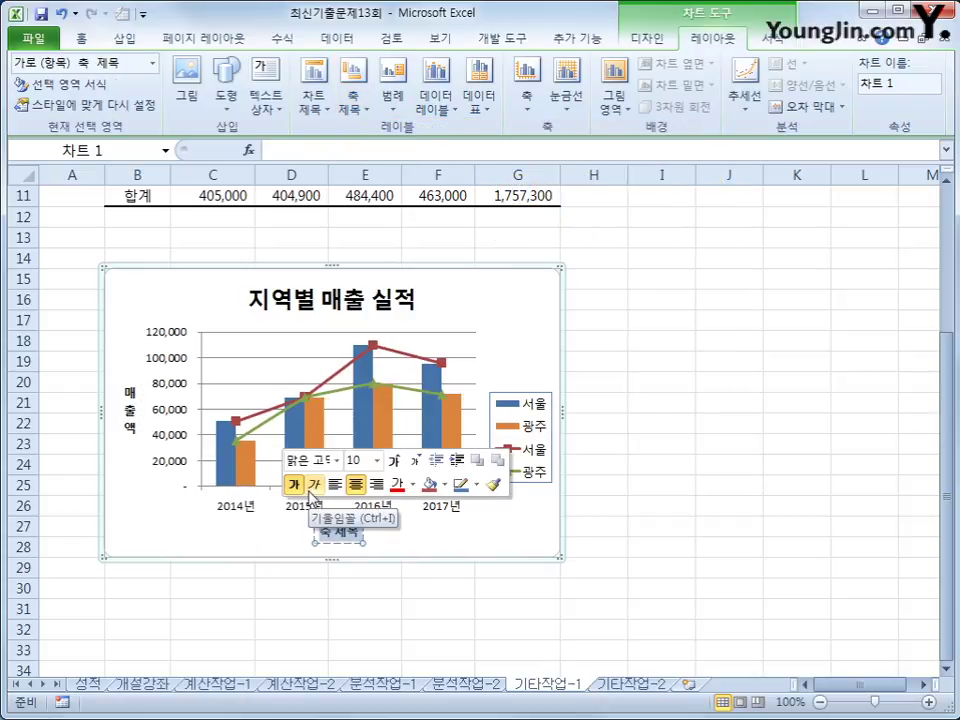
type("연도")
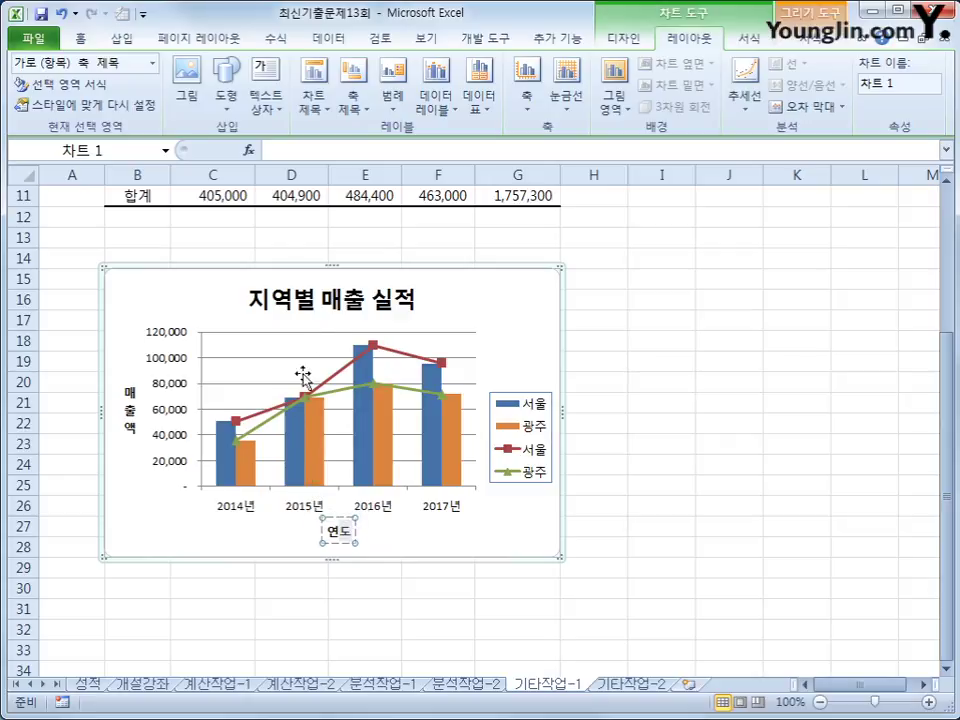
- Give the chart title an outer diagonal bottom-right (오프셋 대각선 오른쪽 아래) shadow and a solid line (실선) border
right_click(334, 309)
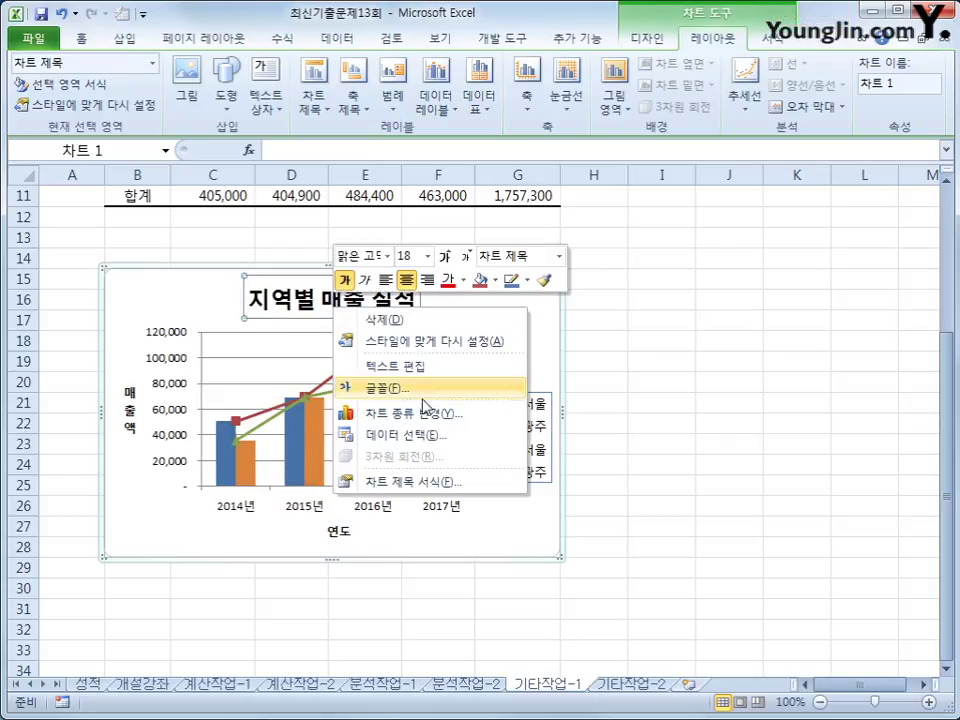
left_click(424, 488)
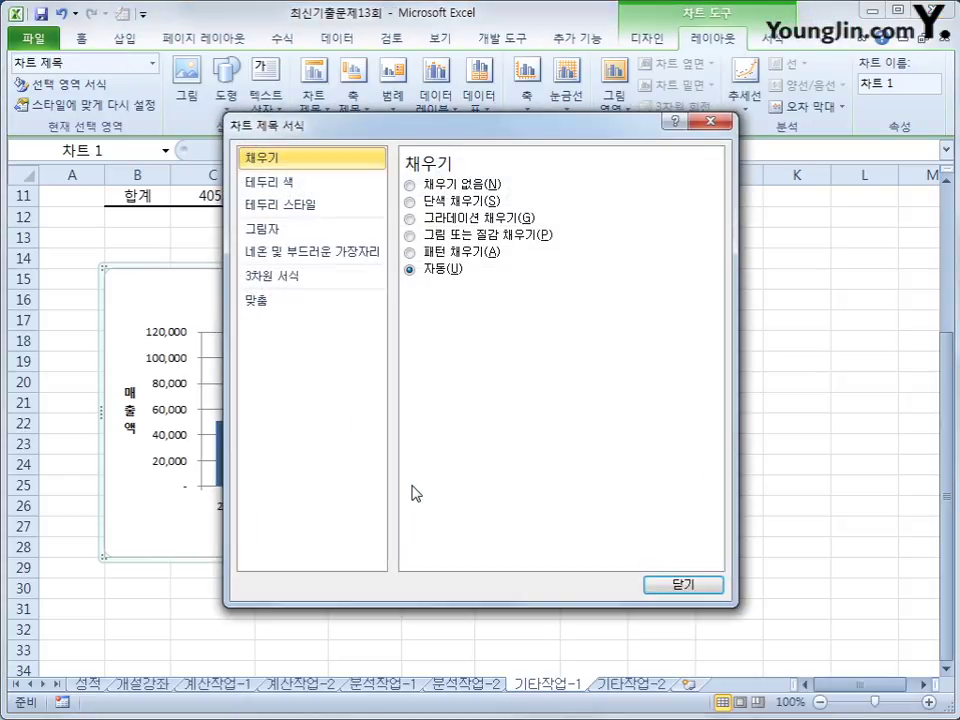
left_click(316, 231)
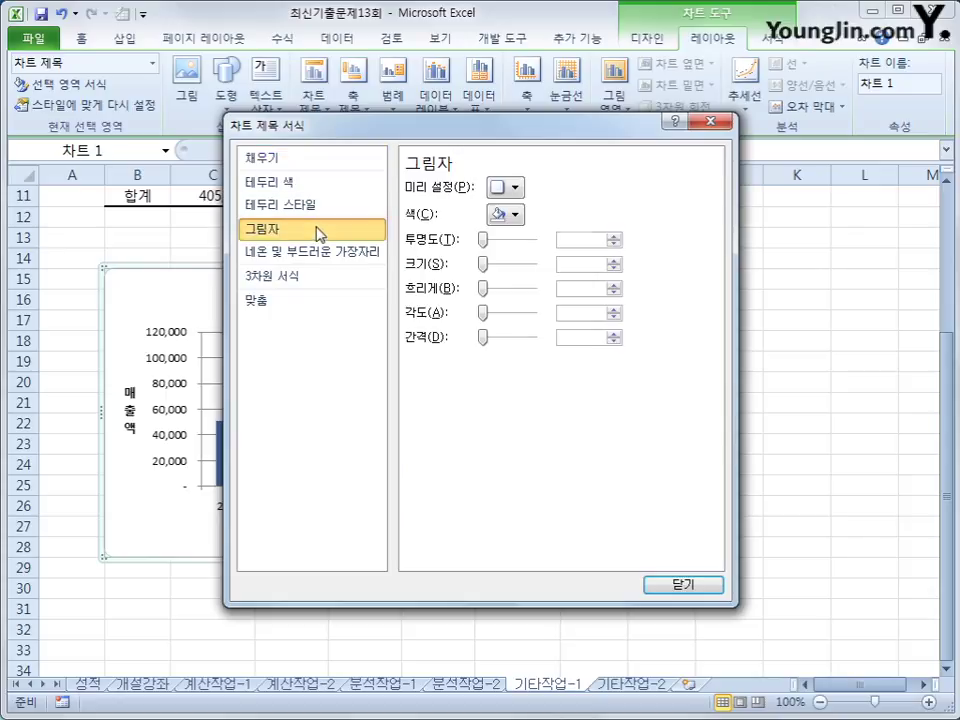
left_click(503, 188)
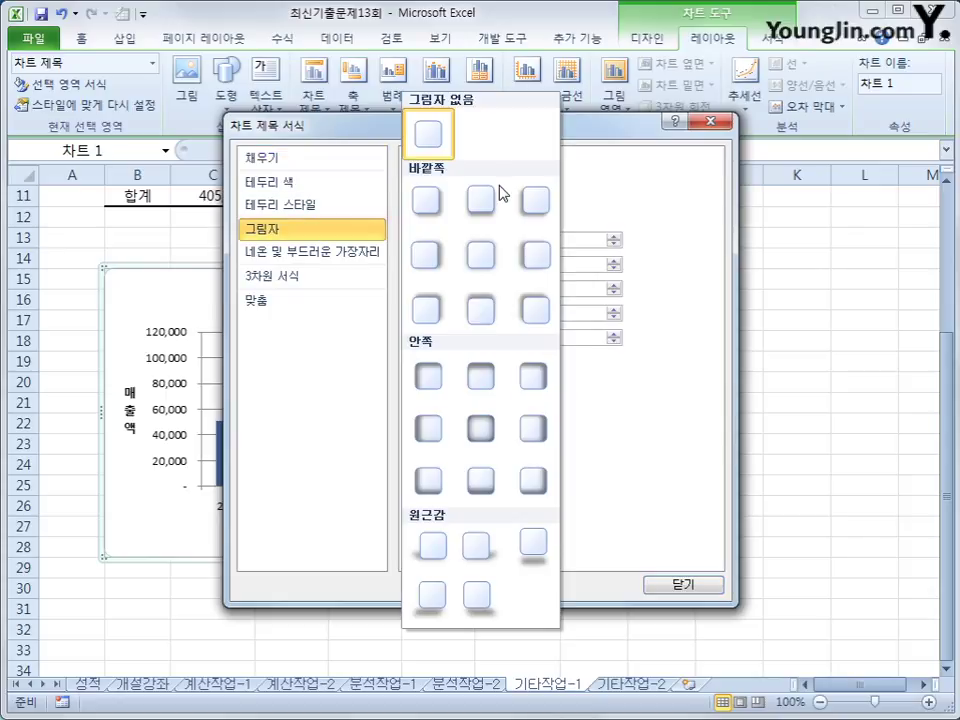
left_click(428, 222)
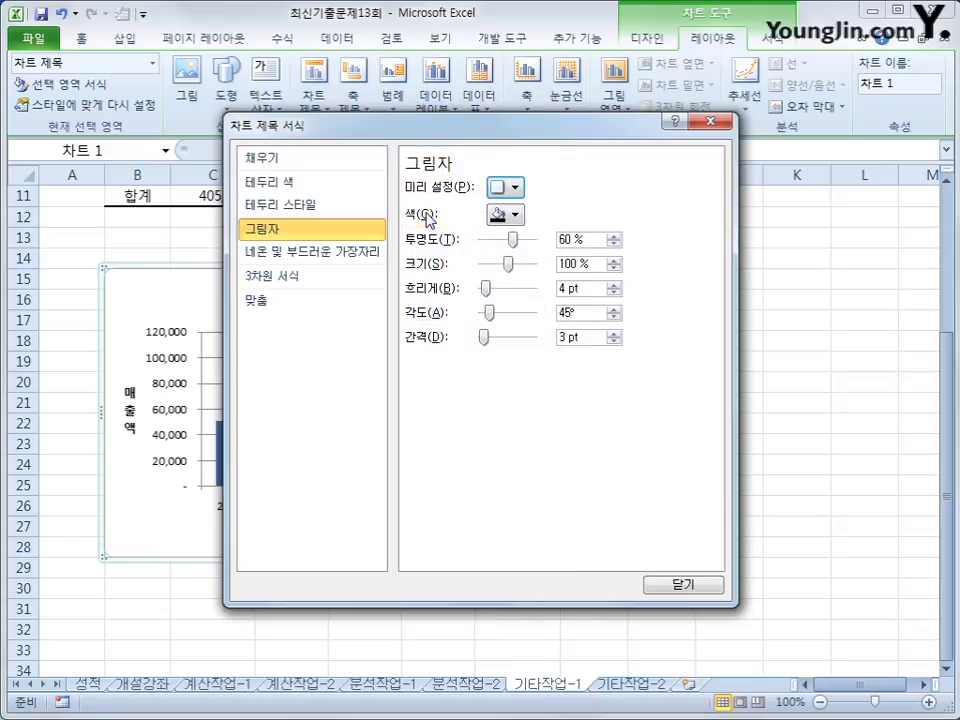
left_click(331, 188)
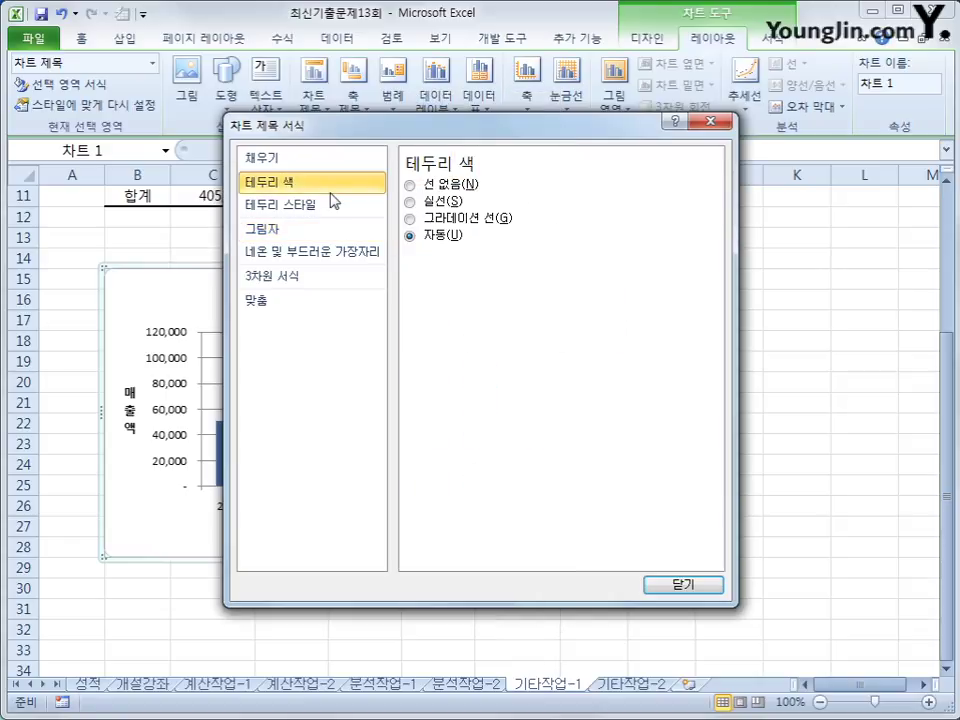
left_click(431, 202)
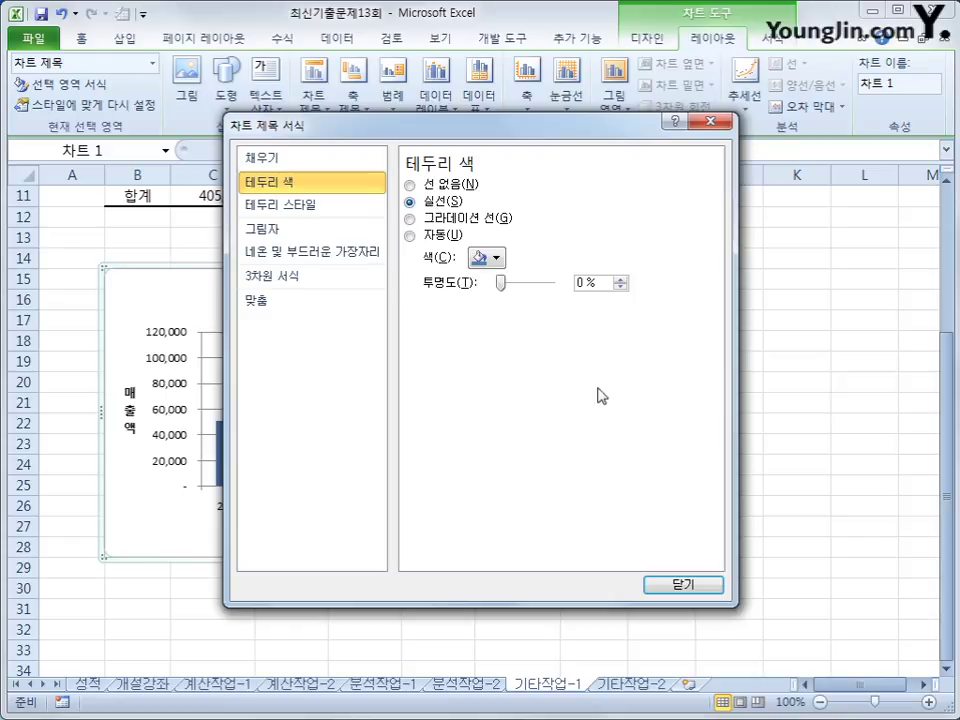
left_click(673, 586)
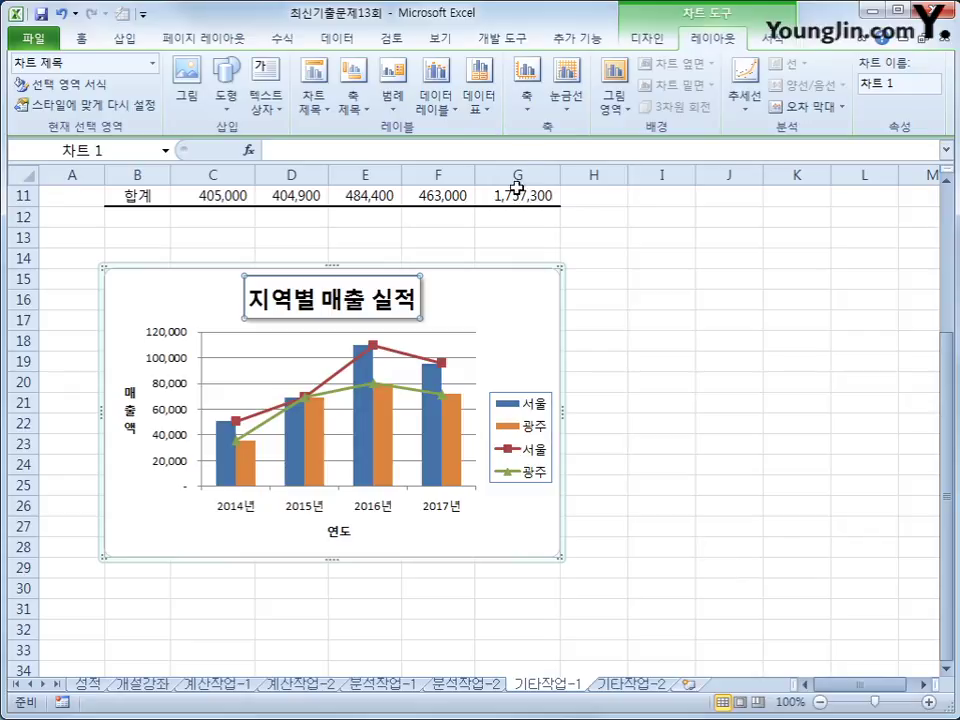
- Place the chart legend below the plot area
left_click(392, 82)
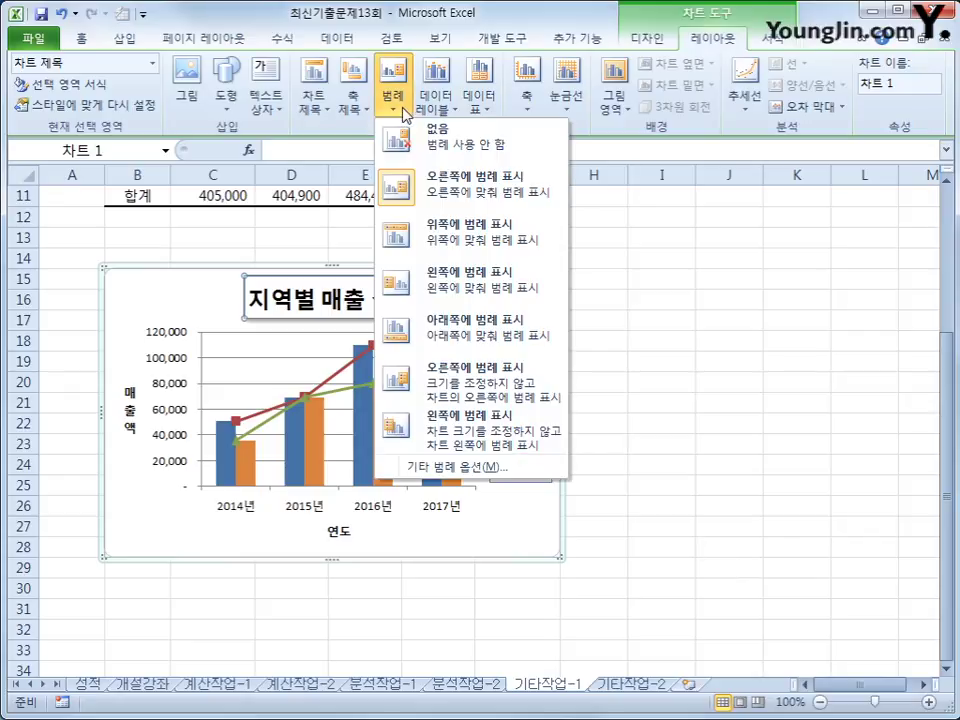
left_click(428, 345)
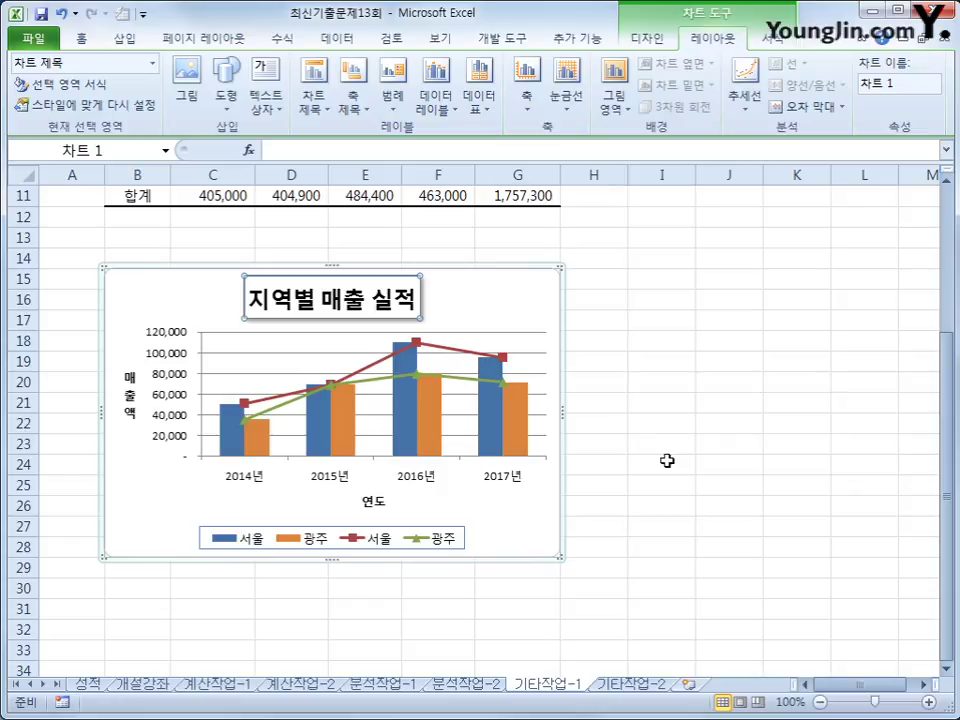
- Give the chart area an outer diagonal bottom-right shadow and a border with rounded corners (둥근 모서리)
right_click(517, 293)
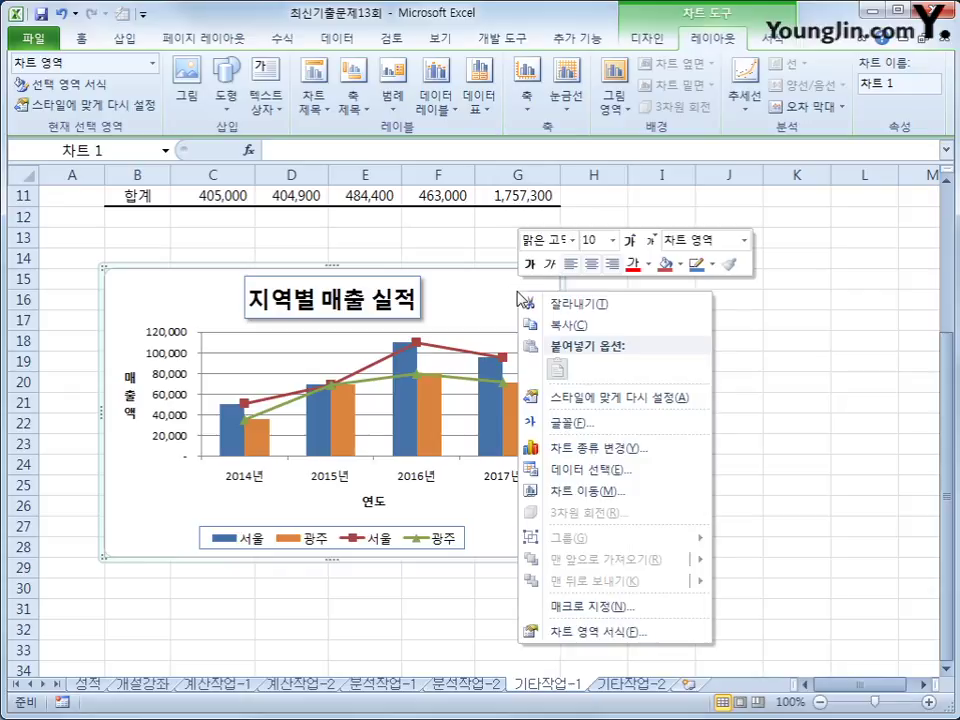
left_click(620, 638)
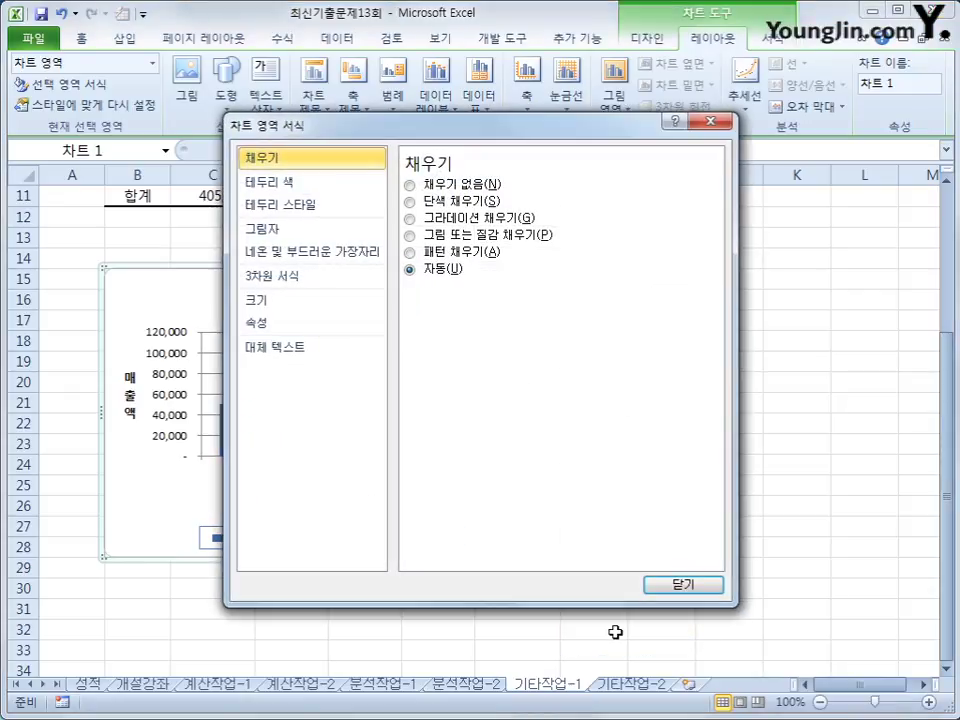
left_click(292, 233)
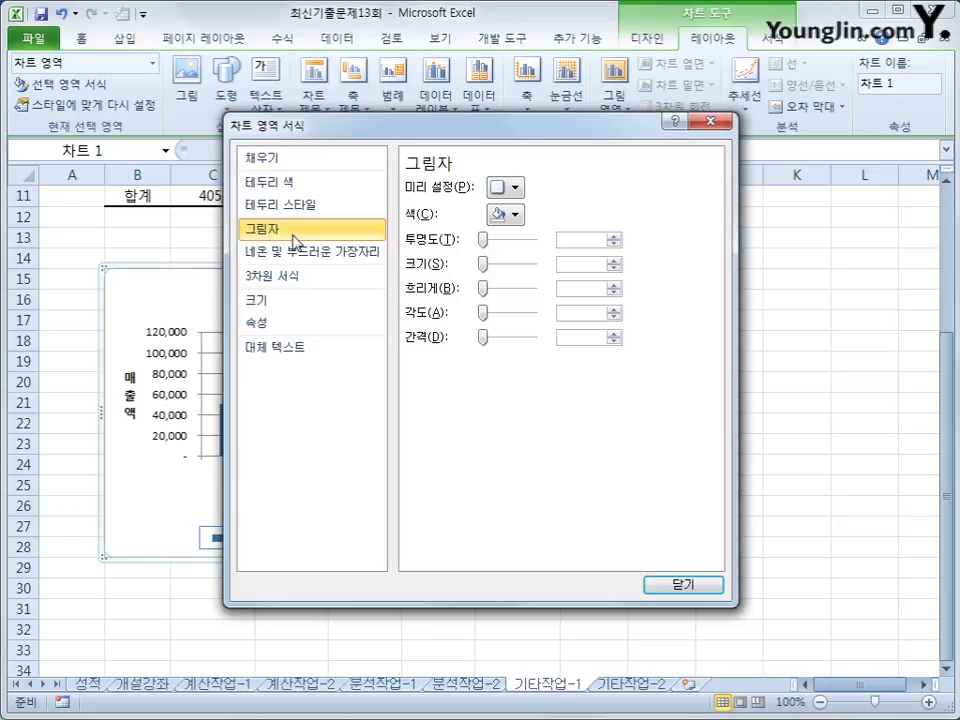
left_click(514, 188)
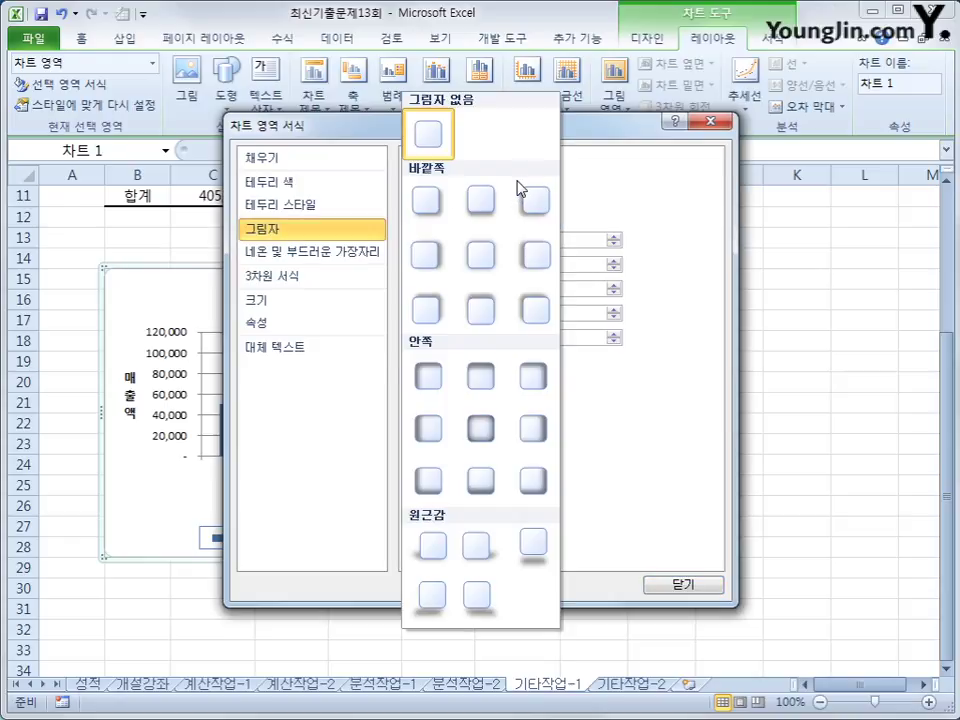
left_click(424, 200)
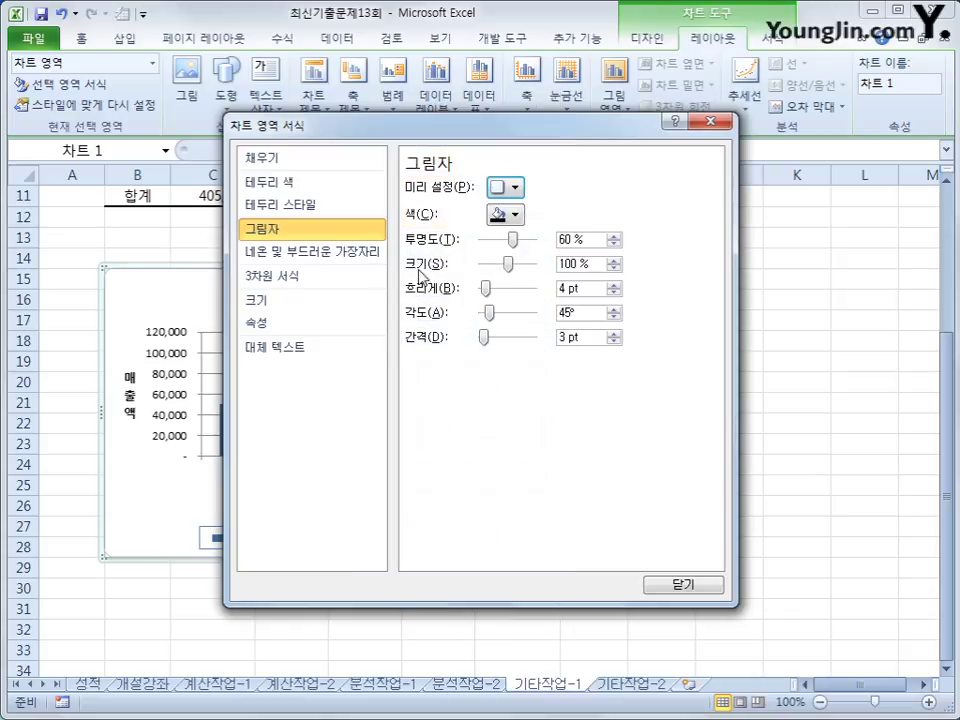
left_click(312, 208)
left_click(433, 375)
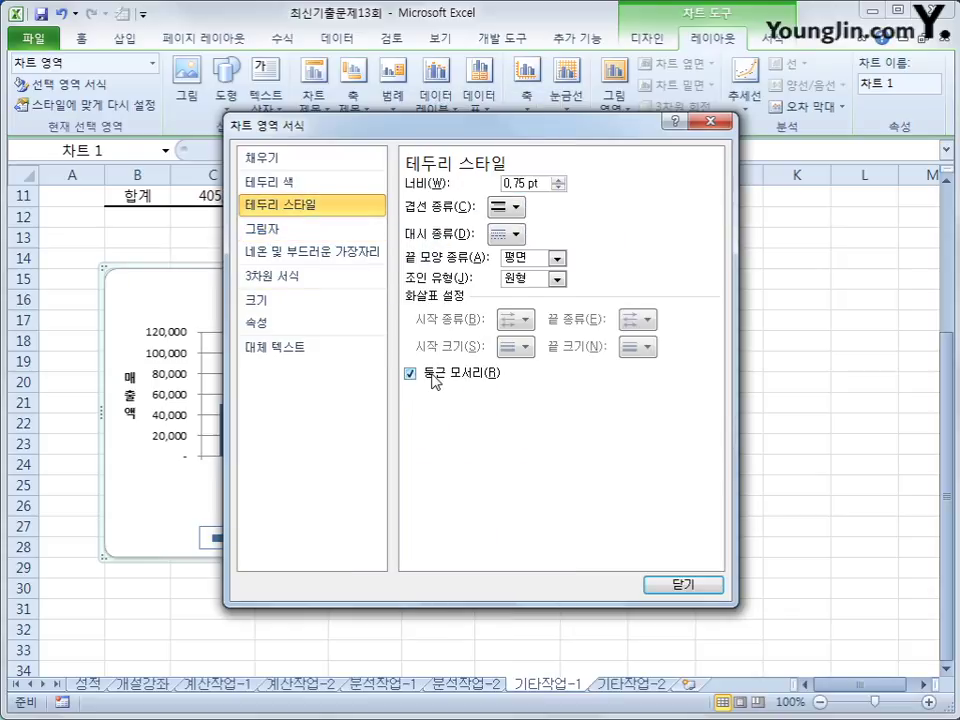
left_click(714, 585)
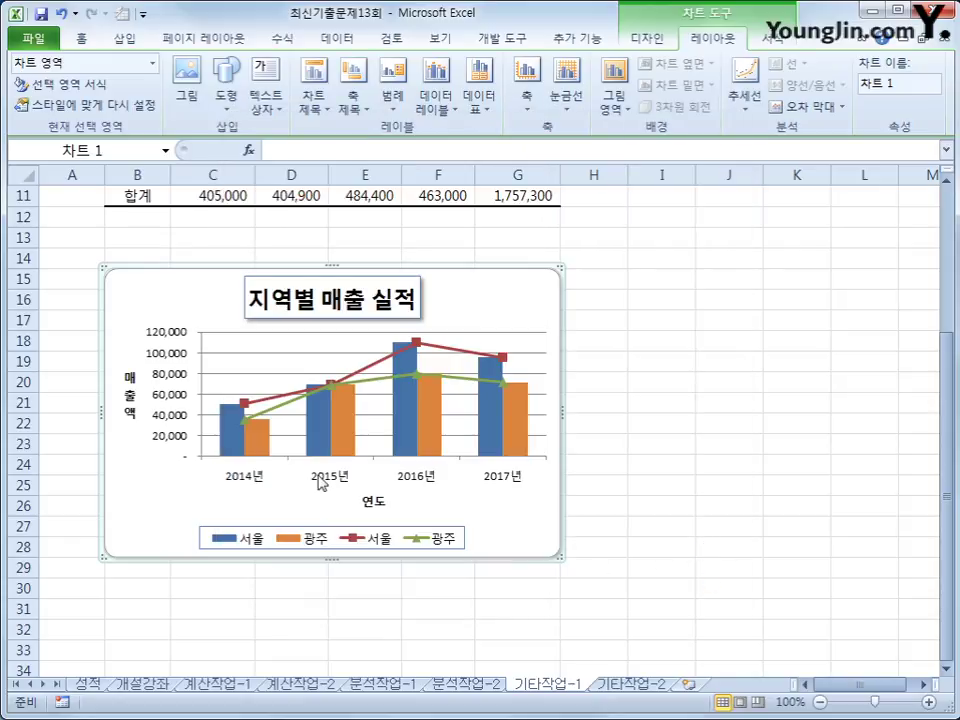
- Set the font size of the whole chart area to 10
right_click(510, 292)
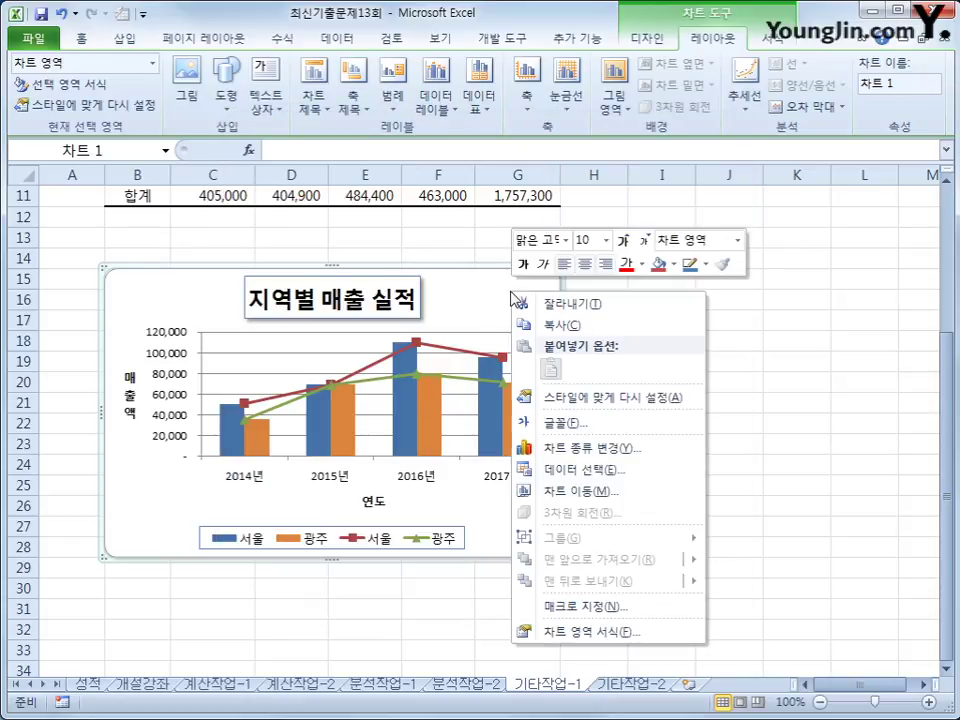
left_click(604, 241)
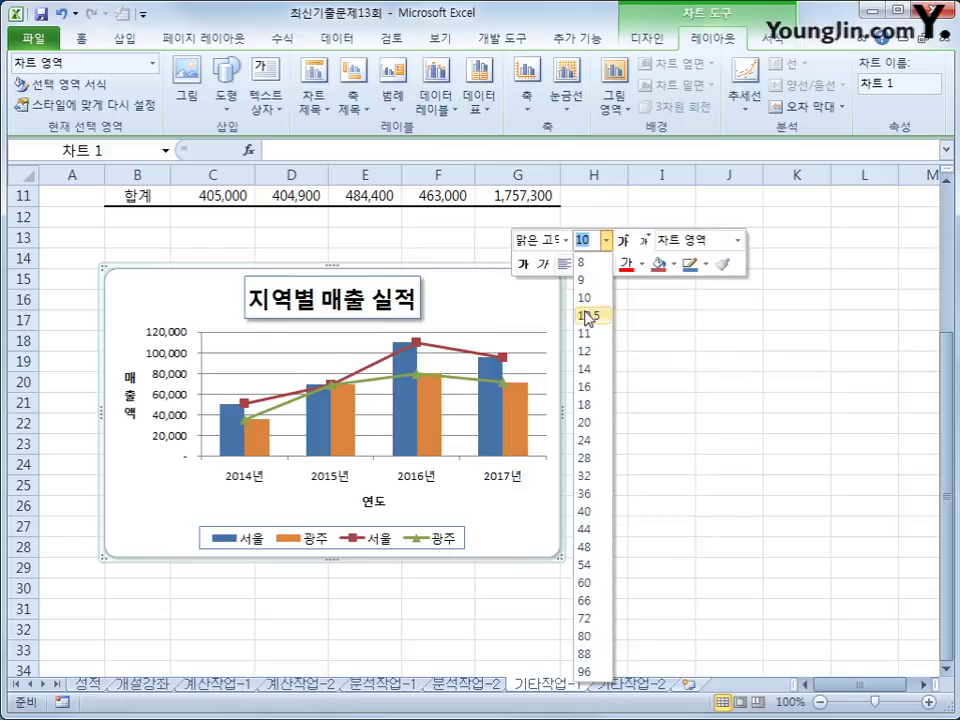
left_click(586, 300)
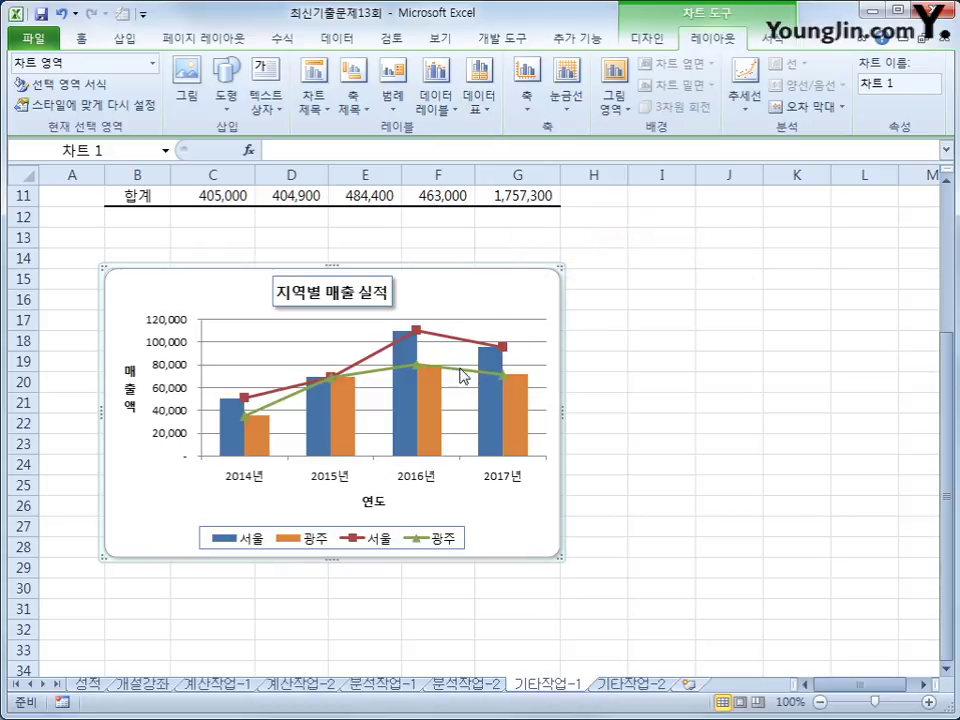
- Set the font size of the chart title 지역별 매출 실적 to 10 and deselect the chart
right_click(362, 302)
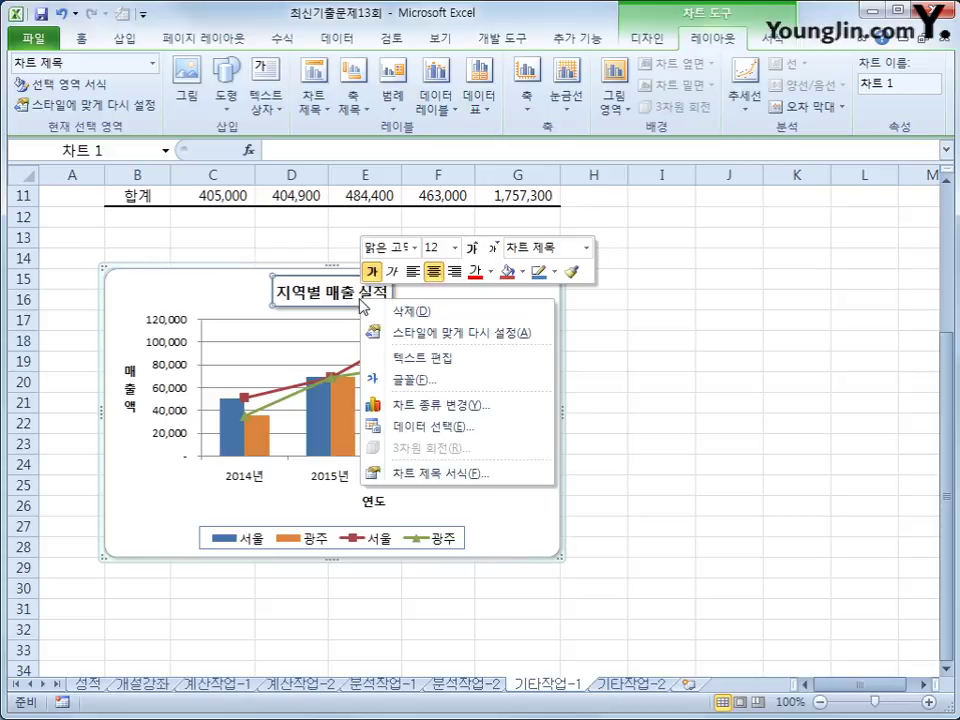
left_click(455, 247)
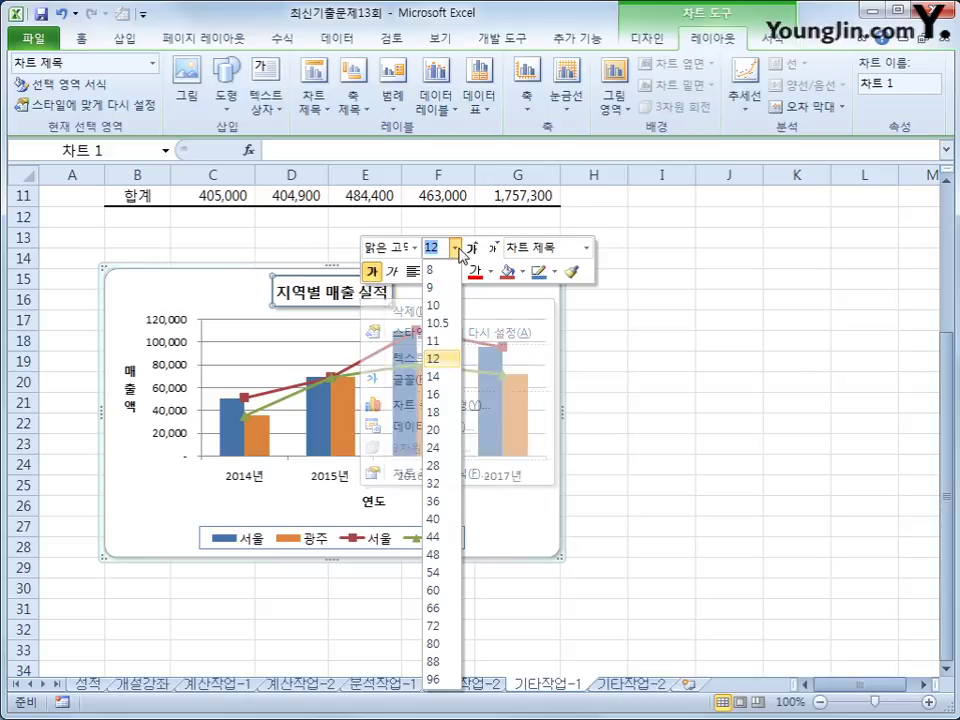
left_click(451, 313)
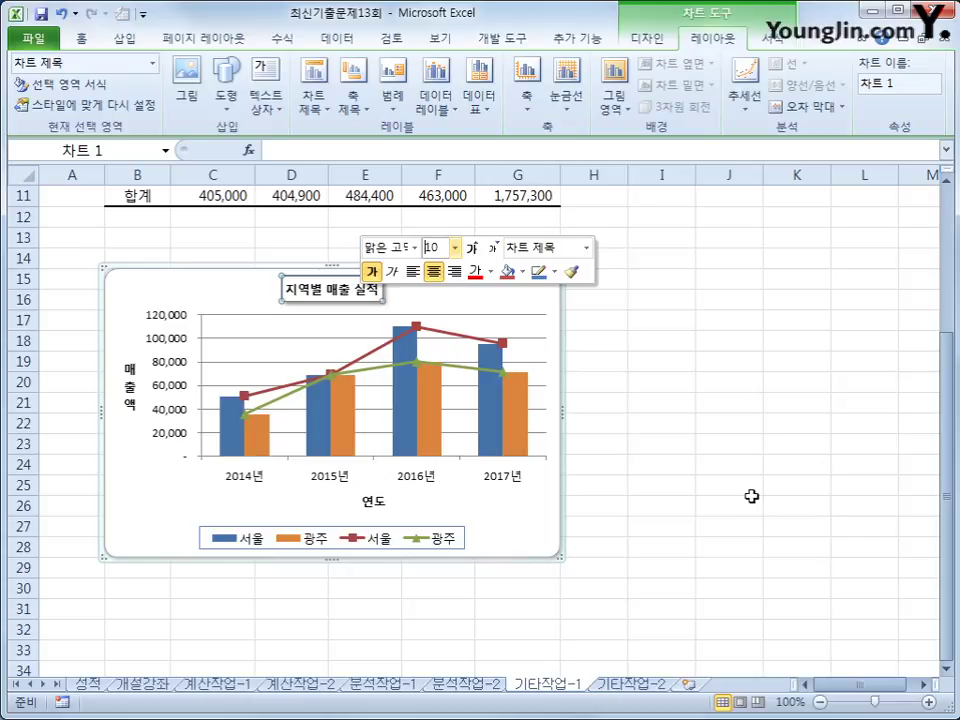
left_click(751, 497)
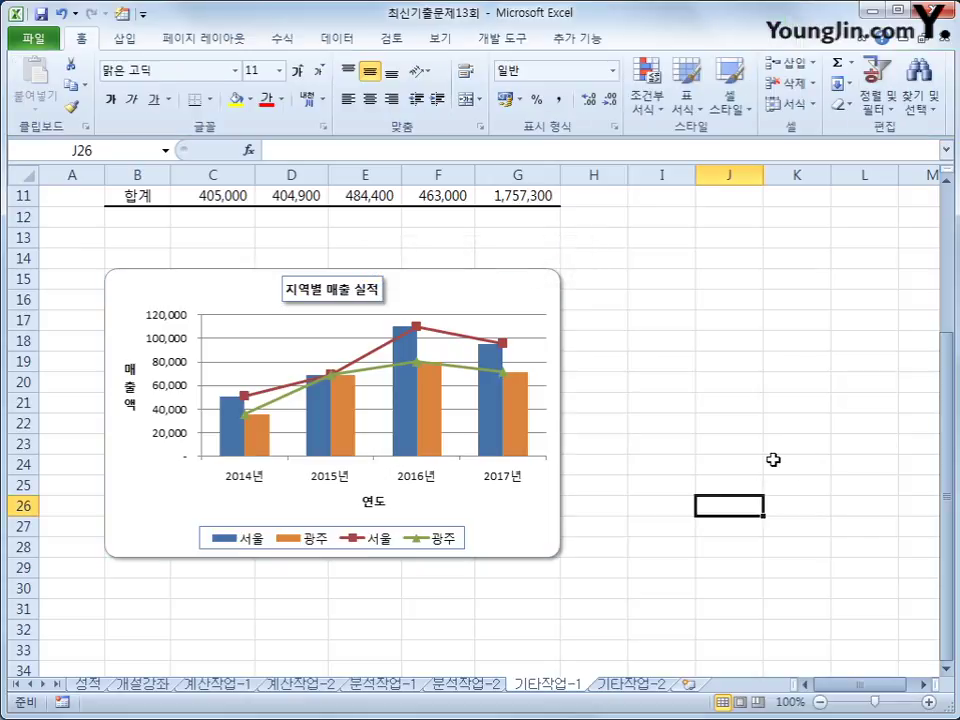
- Check the font size of the chart legend, then deselect the chart
left_click(439, 538)
left_click(83, 42)
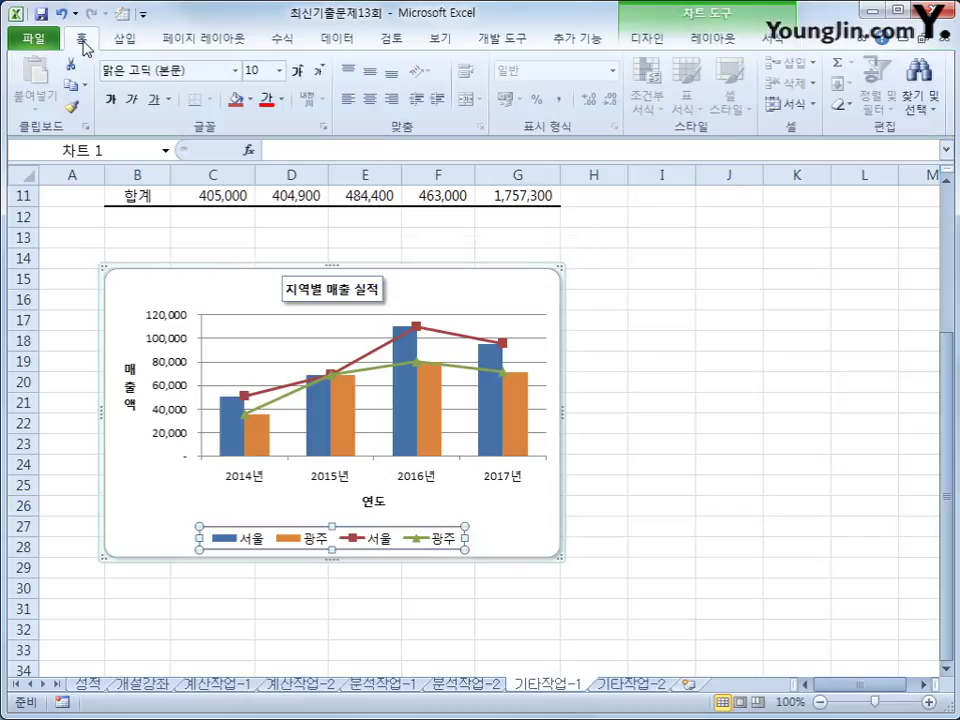
left_click(736, 565)
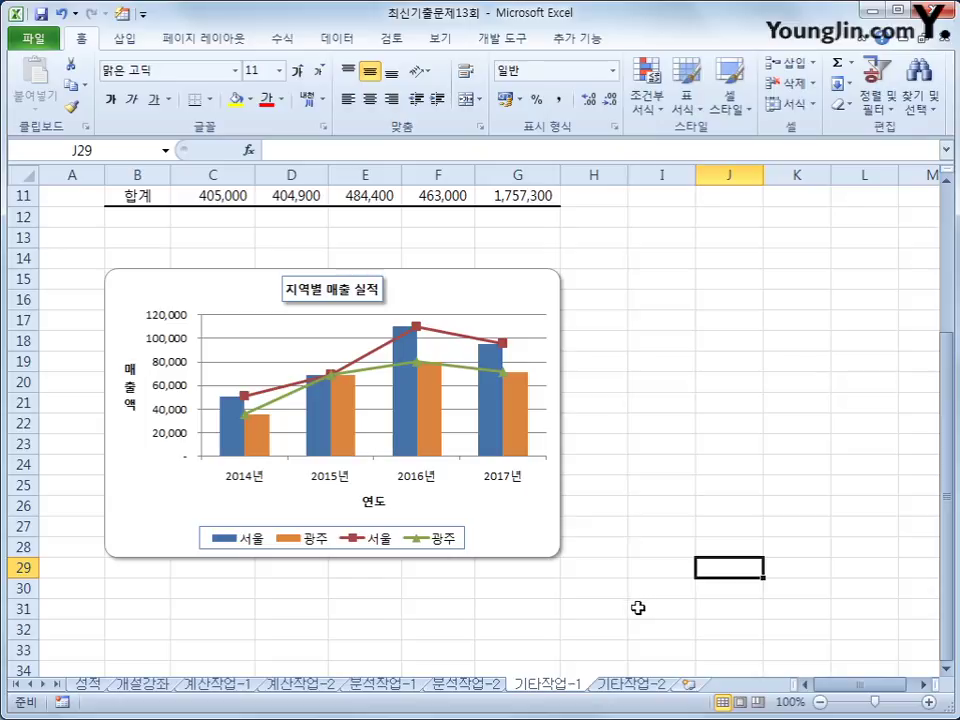
- Go to the 기타작업-2 sheet and try out the 사원조회 command button
left_click(634, 686)
left_click(642, 444)
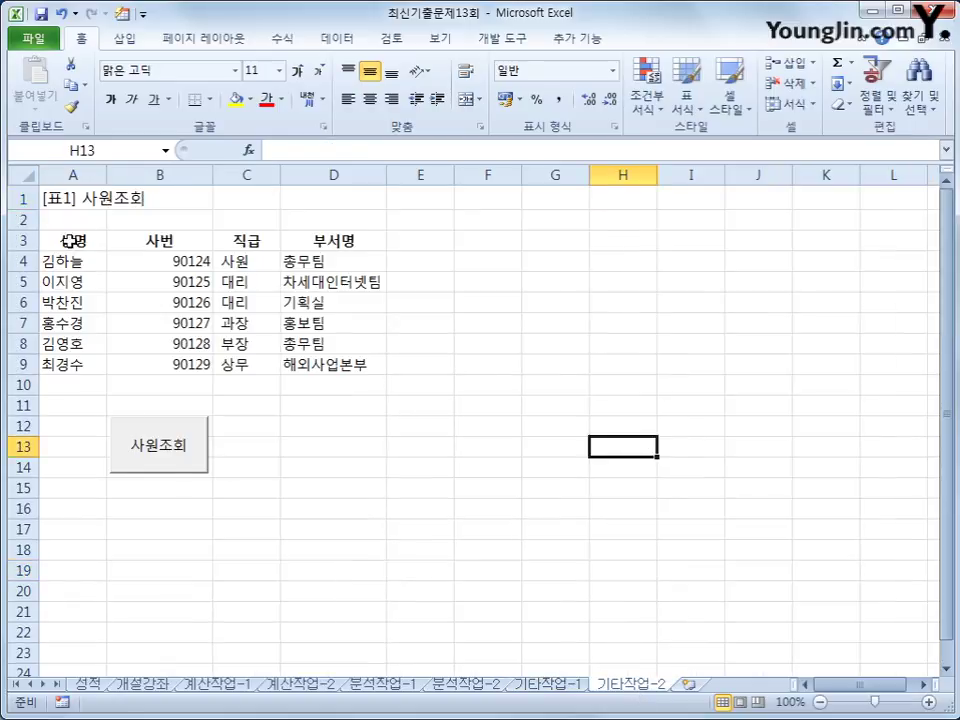
left_click(186, 476)
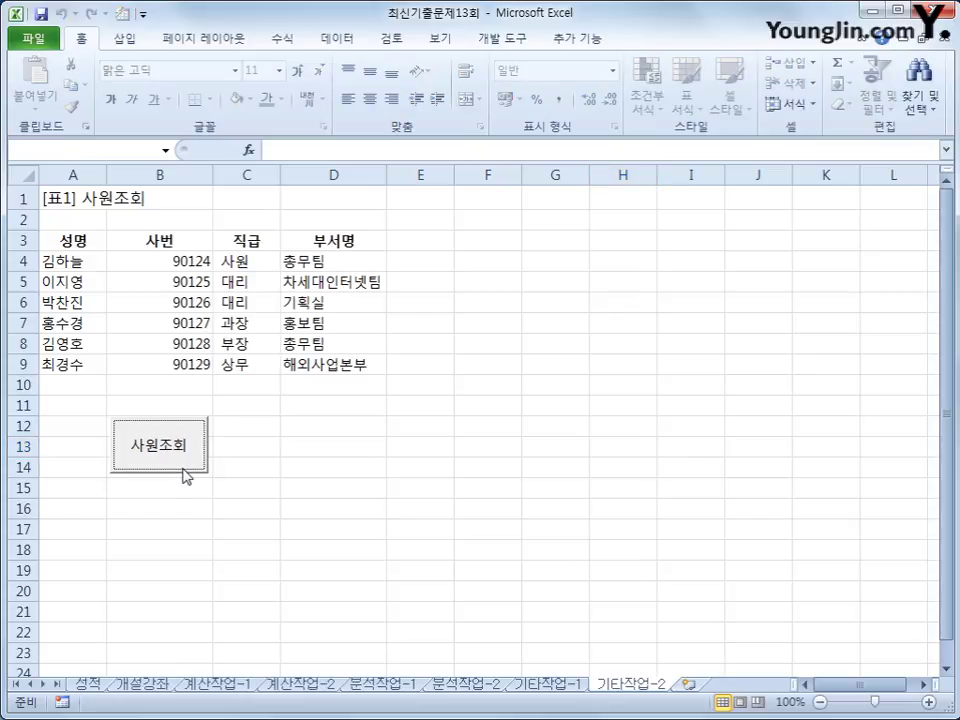
left_click(458, 508)
- Turn on design mode and open the click event procedure of the 사원조회 button in the Visual Basic editor
left_click(498, 38)
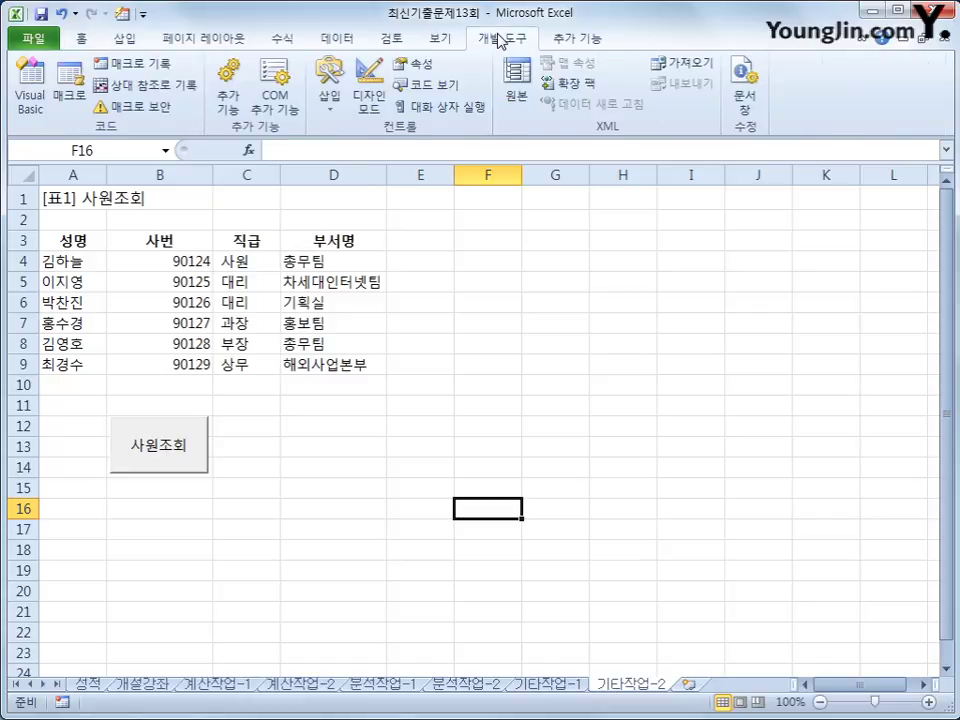
left_click(366, 104)
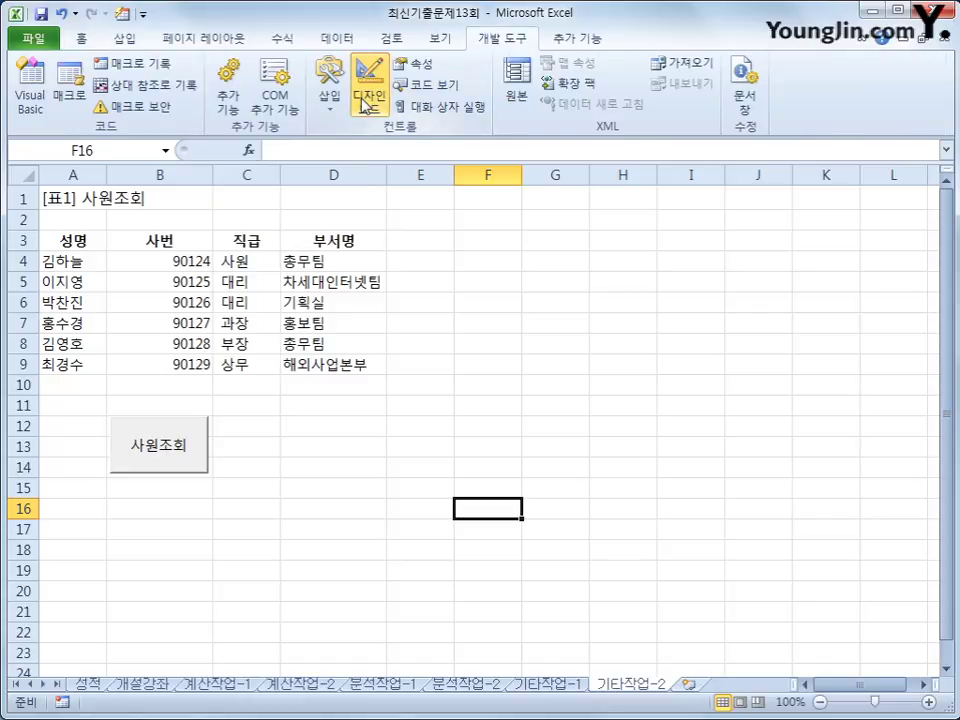
left_click(150, 452)
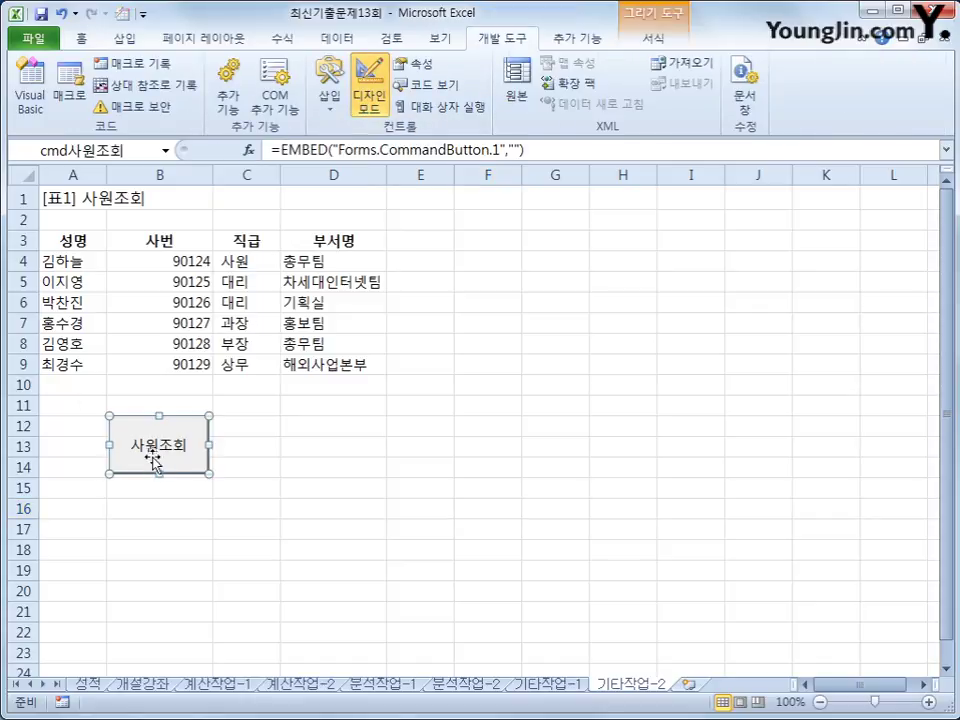
double_click(185, 452)
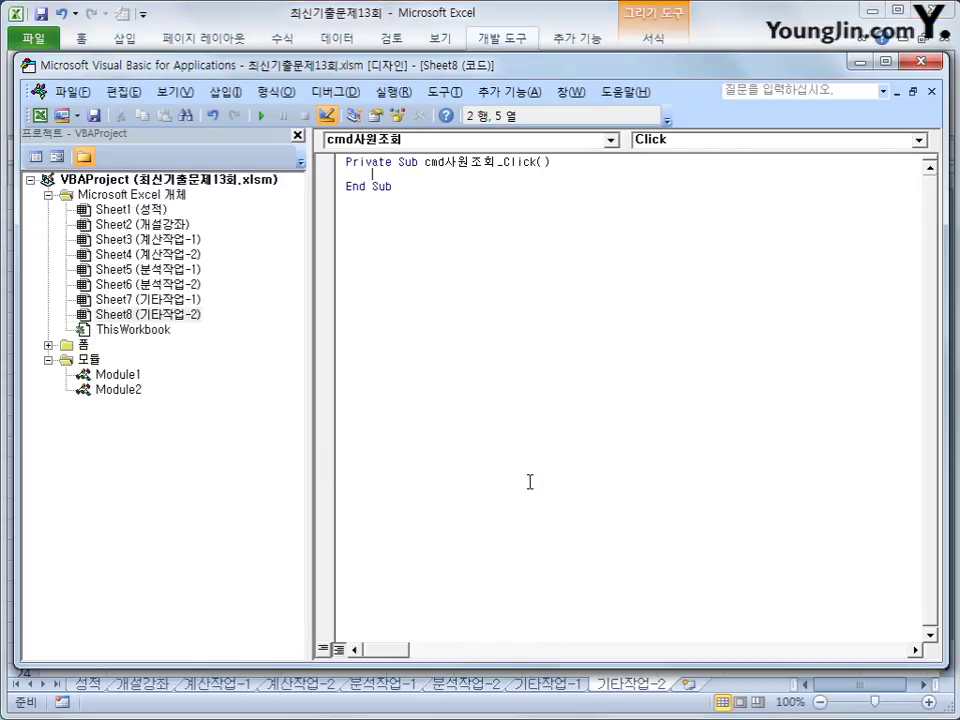
- Enter the statement 사원조회.Show in the cmd사원조회_Click procedure to display the form
type("사원조회.")
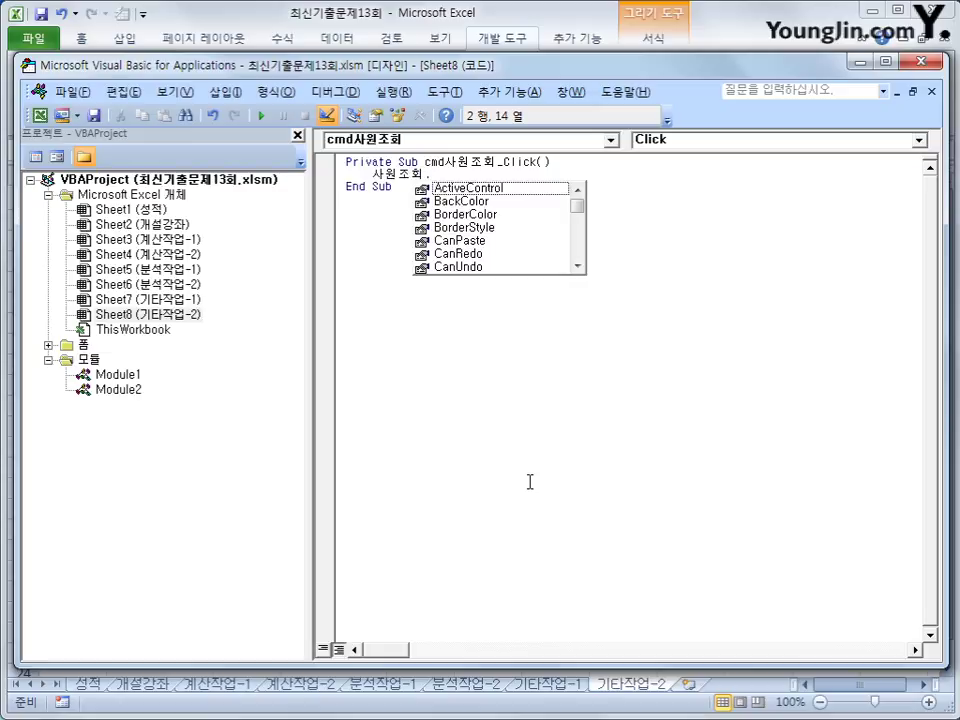
type("sho")
key("Tab")
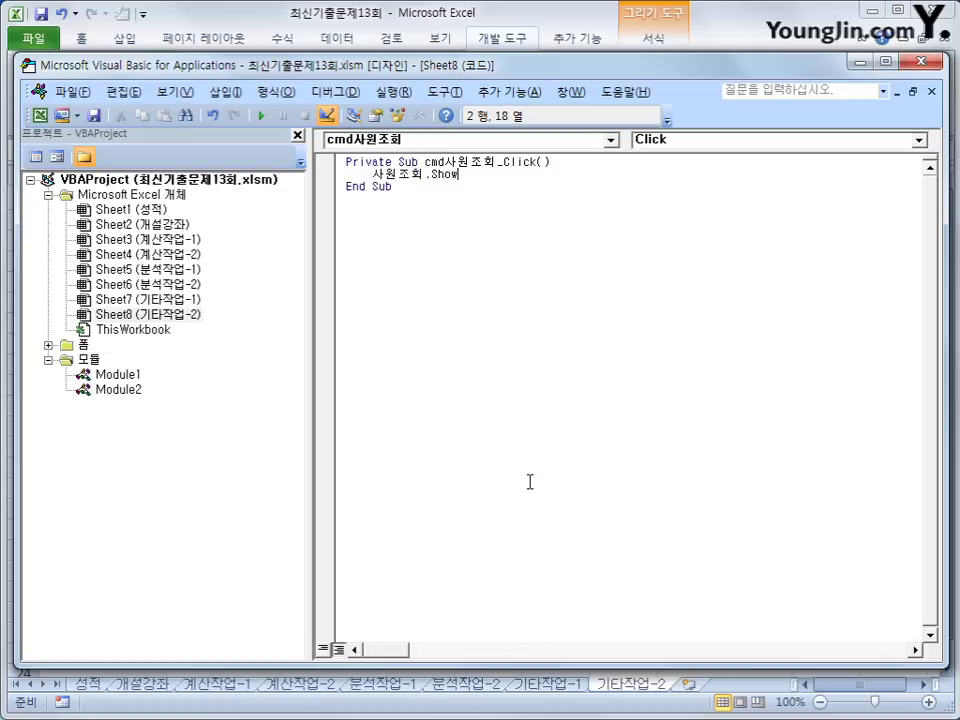
left_click(530, 482)
- Open the code of the 사원조회 form and create its UserForm_Initialize event procedure
double_click(84, 345)
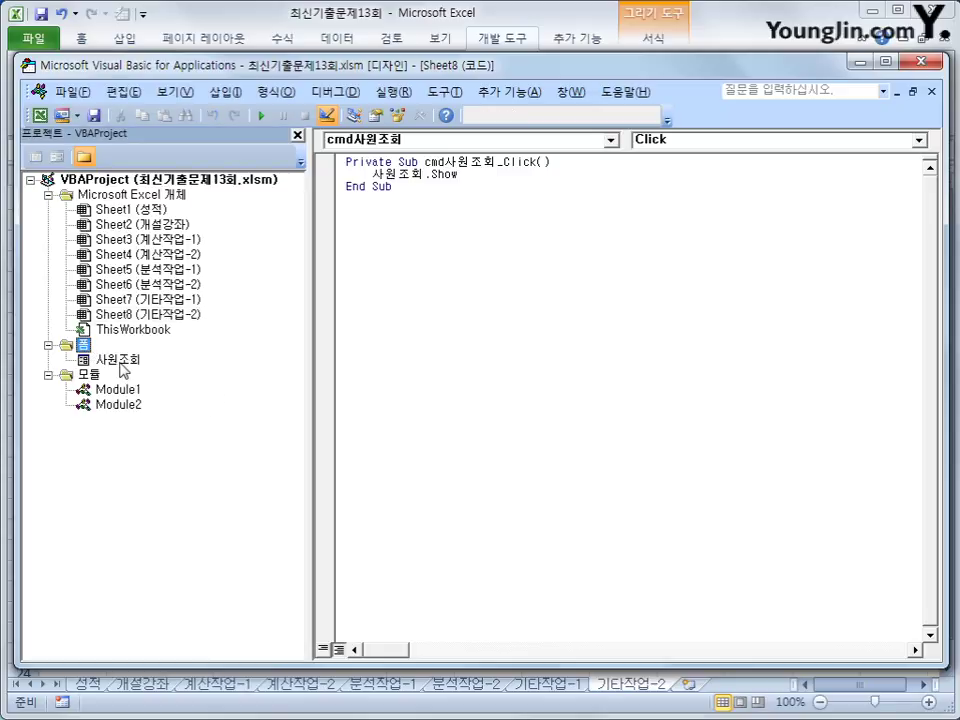
left_click(118, 360)
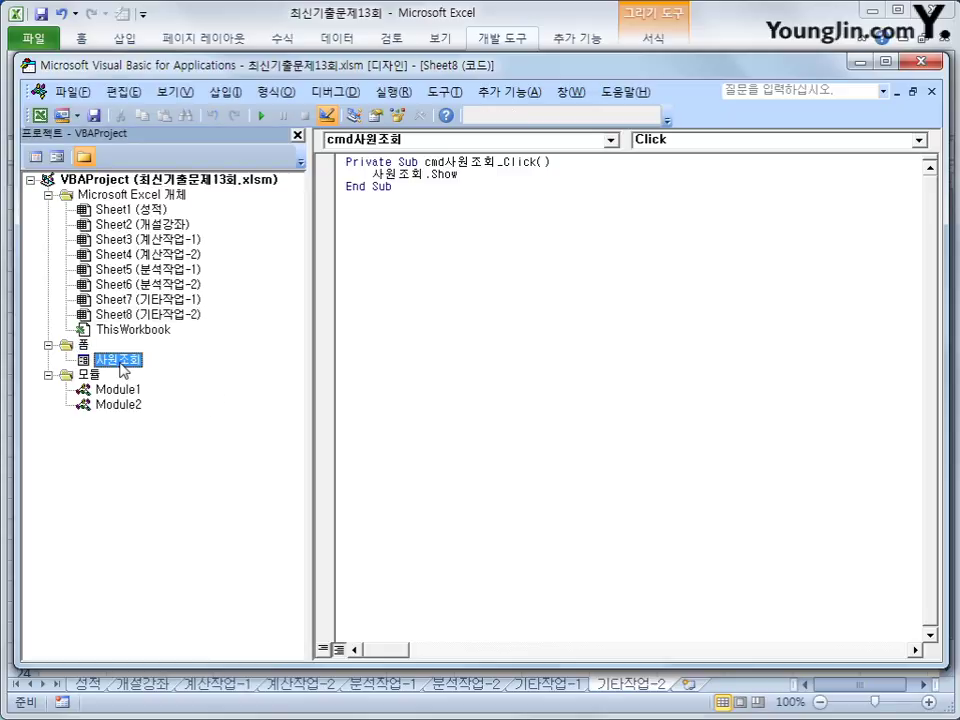
left_click(36, 157)
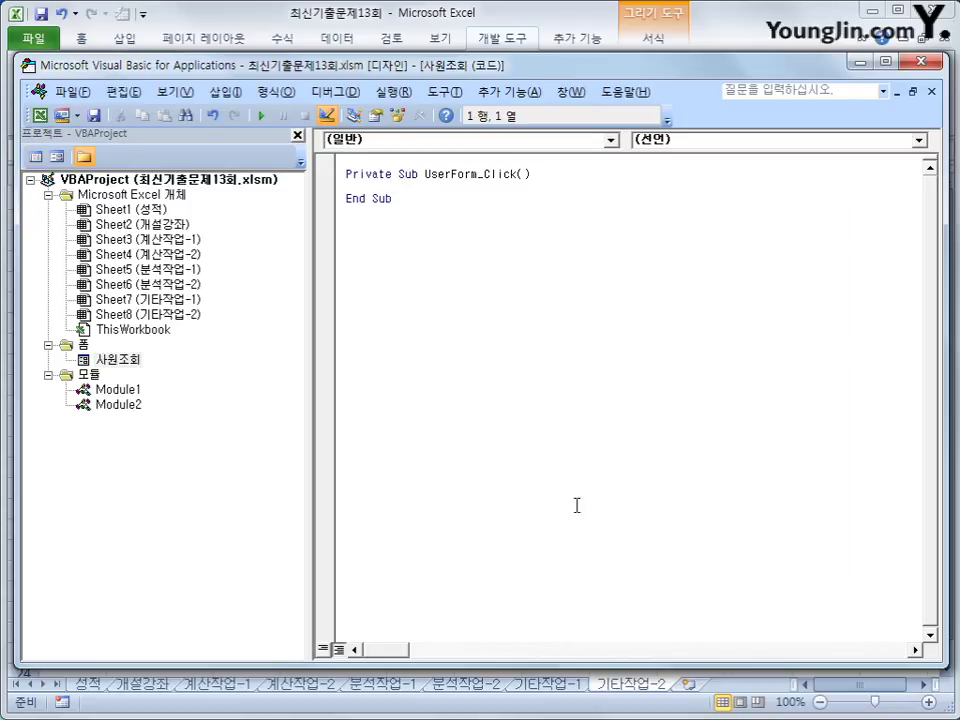
left_click(507, 141)
left_click(614, 278)
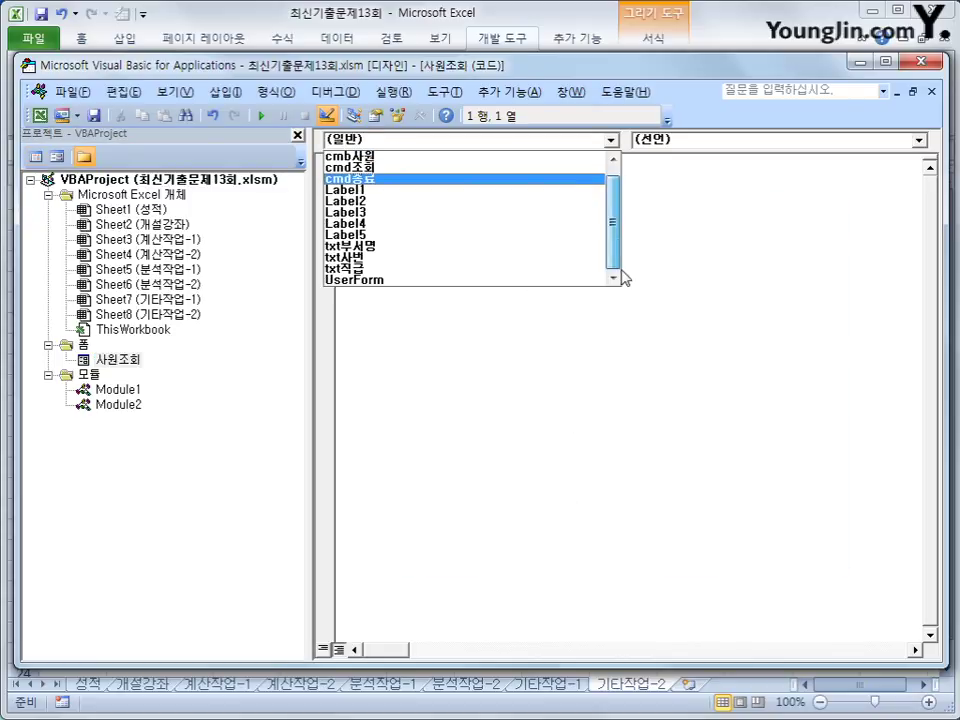
left_click(508, 287)
left_click(708, 146)
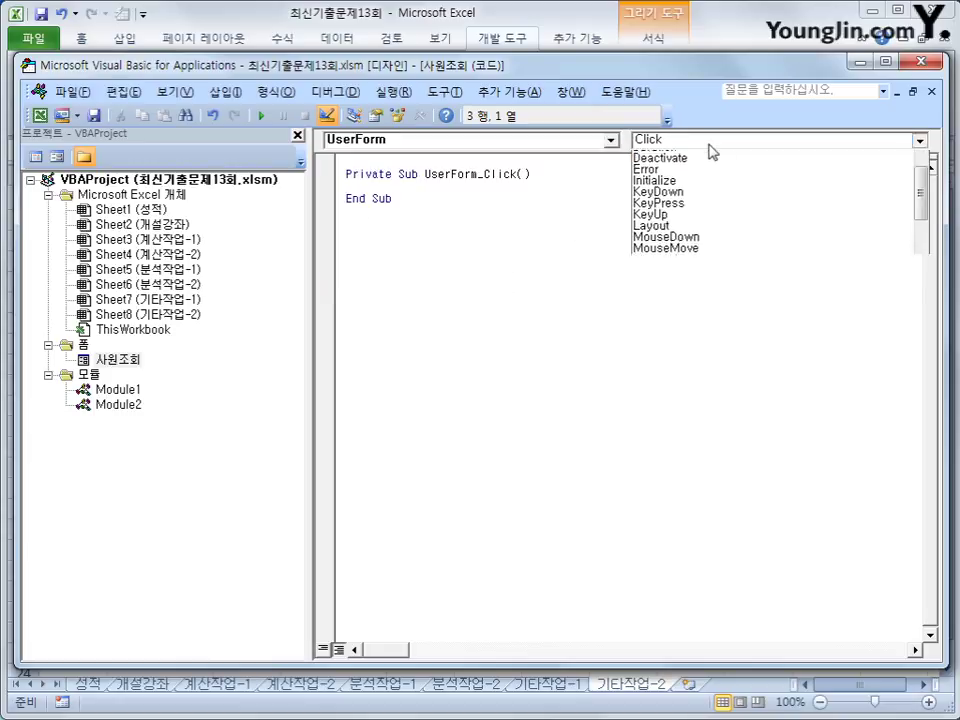
left_click(710, 202)
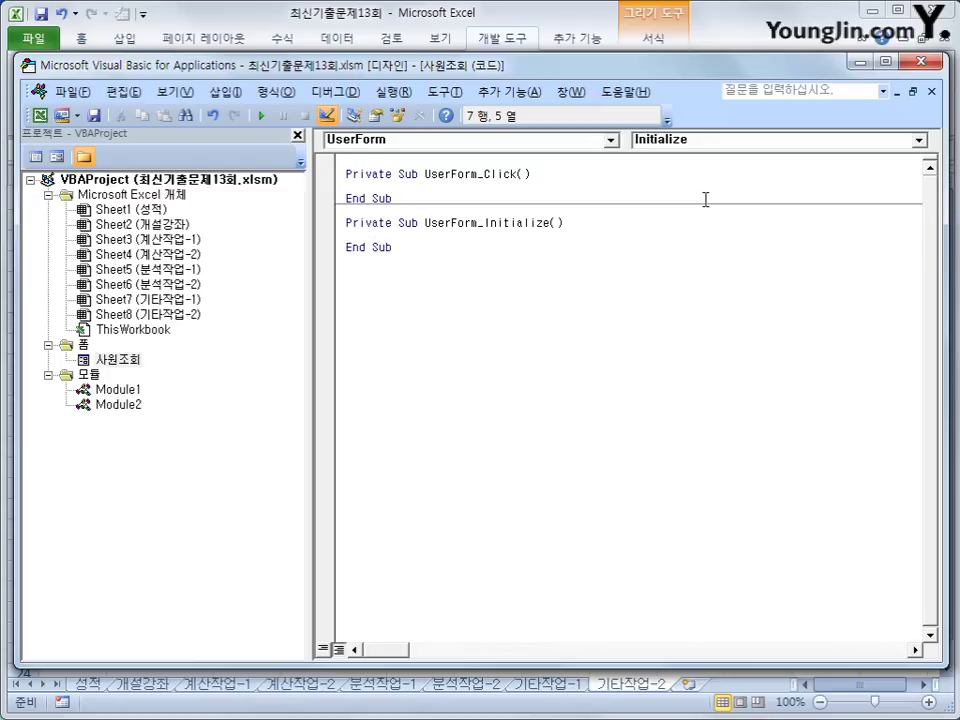
- Enter cmb사원.RowSource = "A4:A9" in UserForm_Initialize to fill the employee name combo box from the table
type("cmb사우")
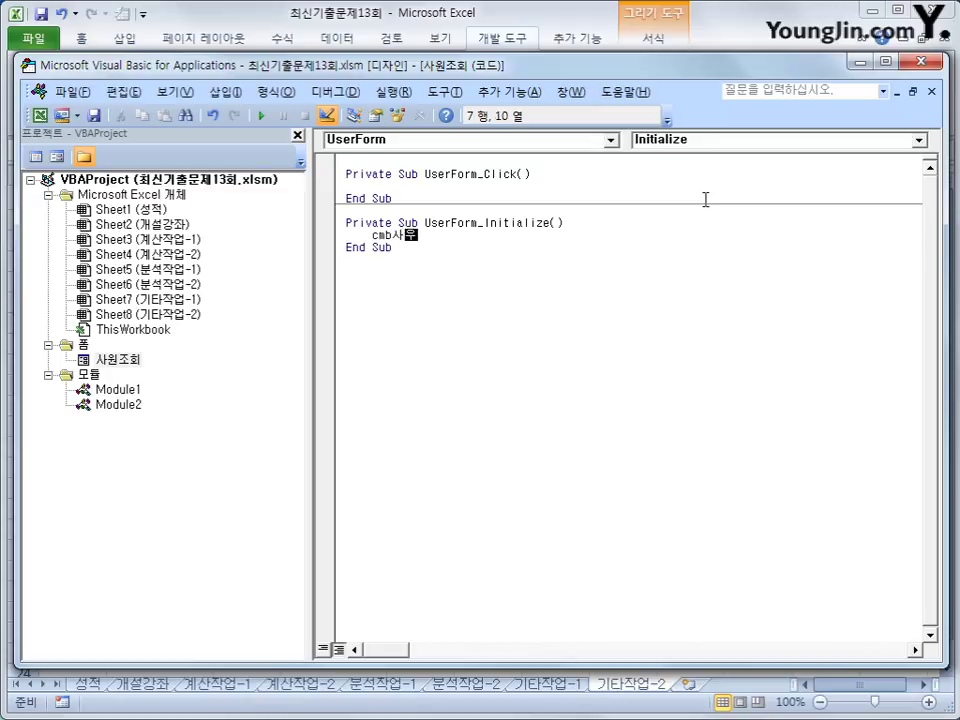
type(".RowSource ")
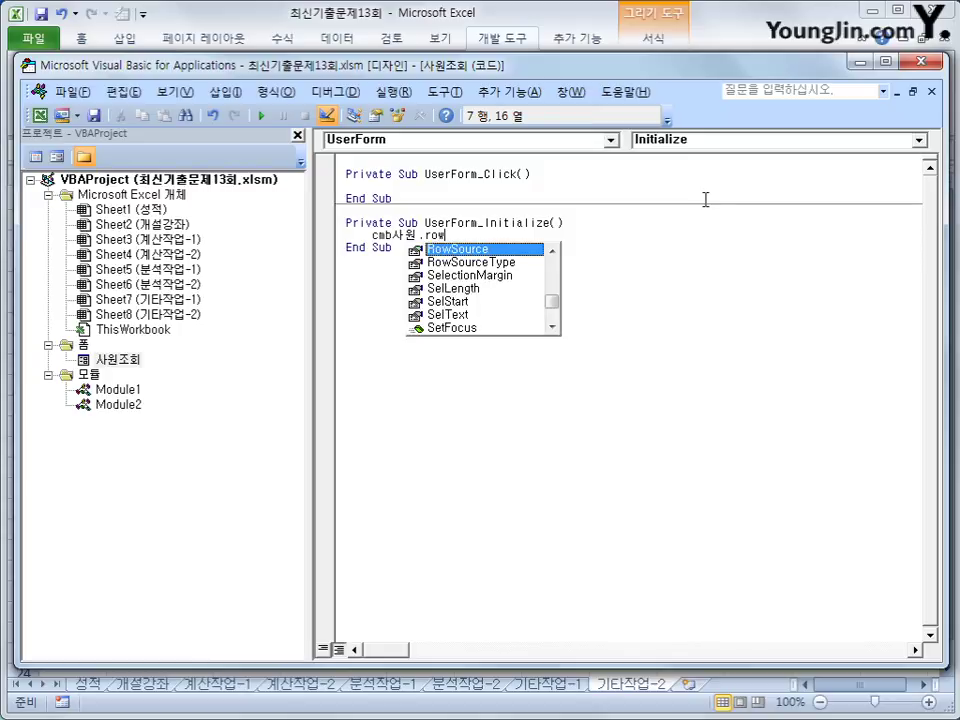
type("= \"")
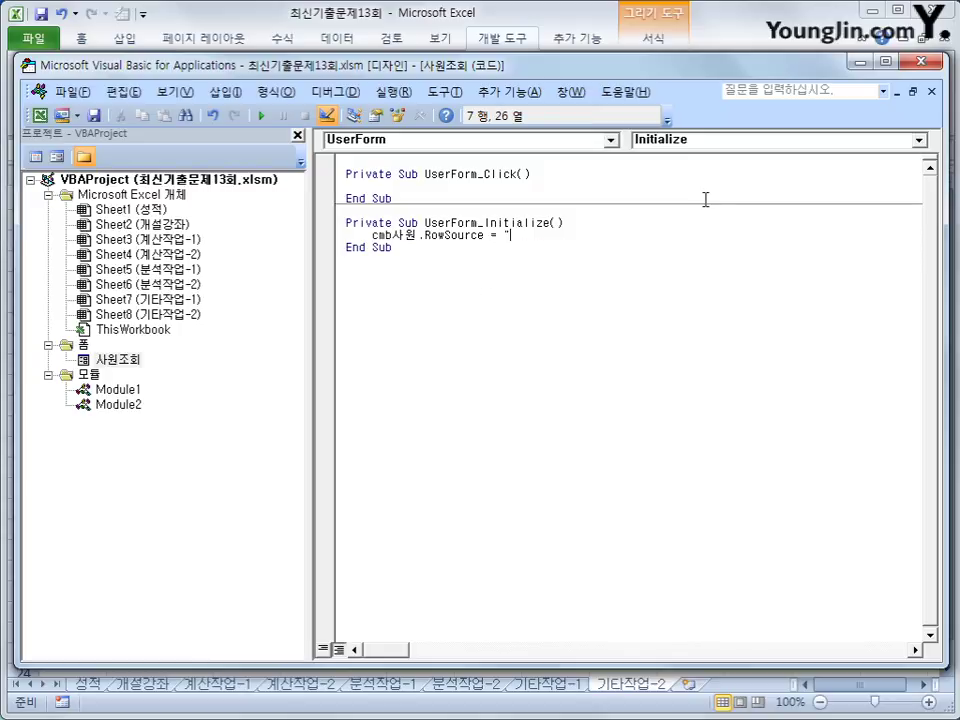
type("사")
type("4:A9")
key("Down")
- Create the cmd종료_Click procedure in the form's code and enter the statement Unload Me in it
left_click(610, 140)
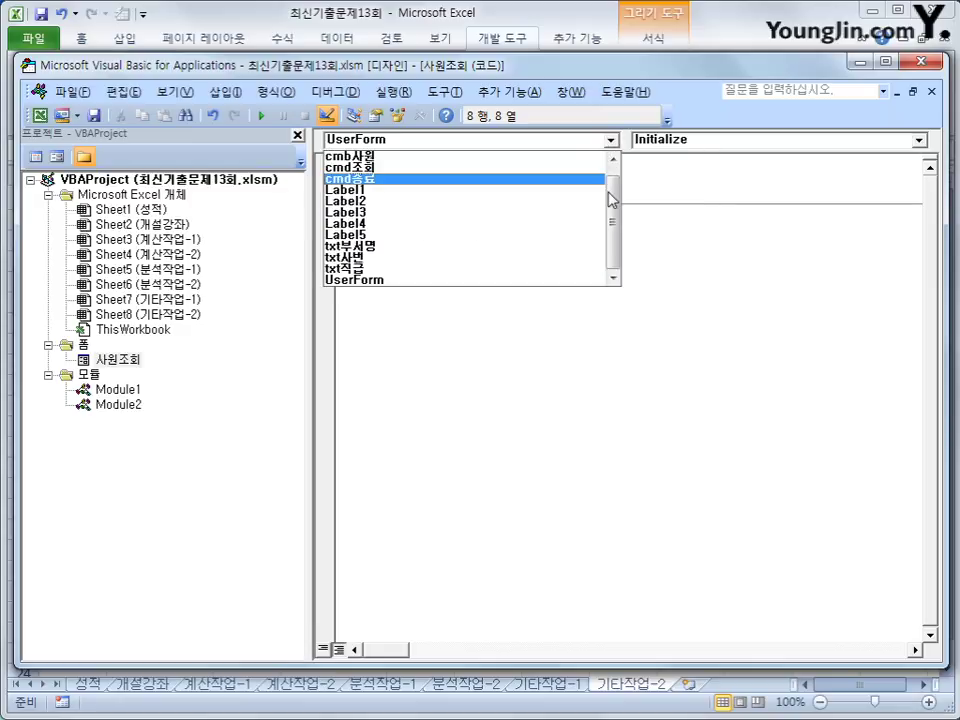
left_click(592, 181)
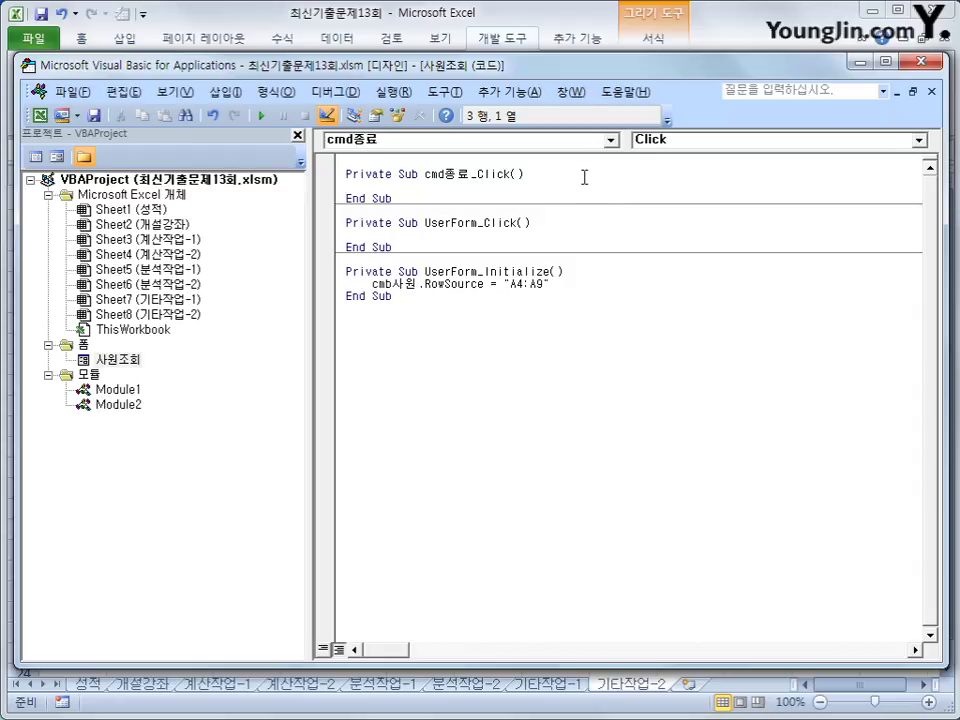
type("unload me")
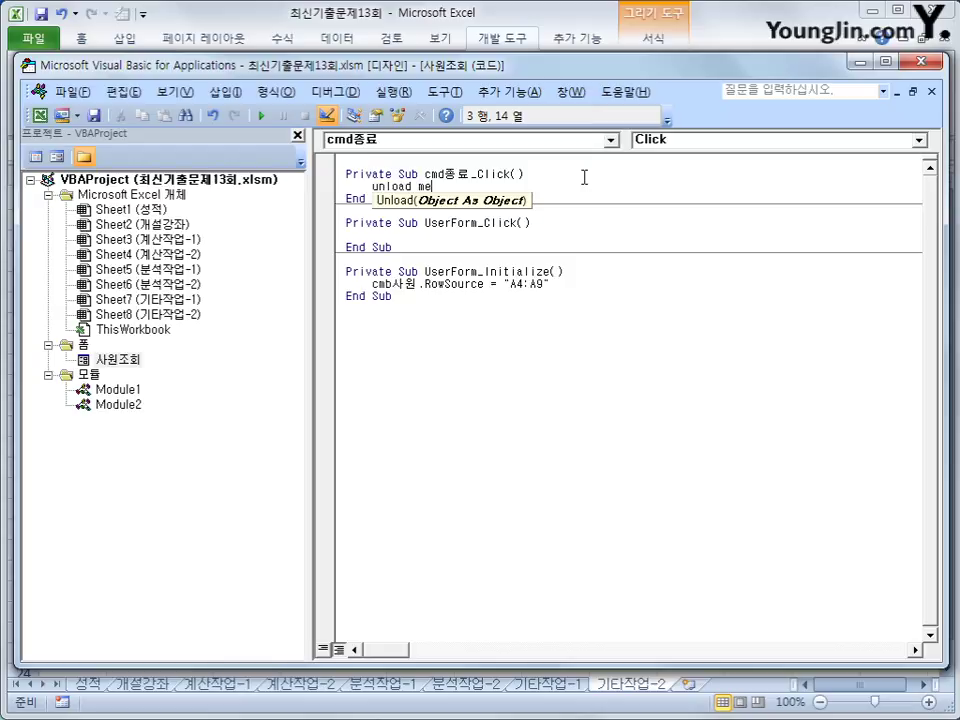
left_click(503, 401)
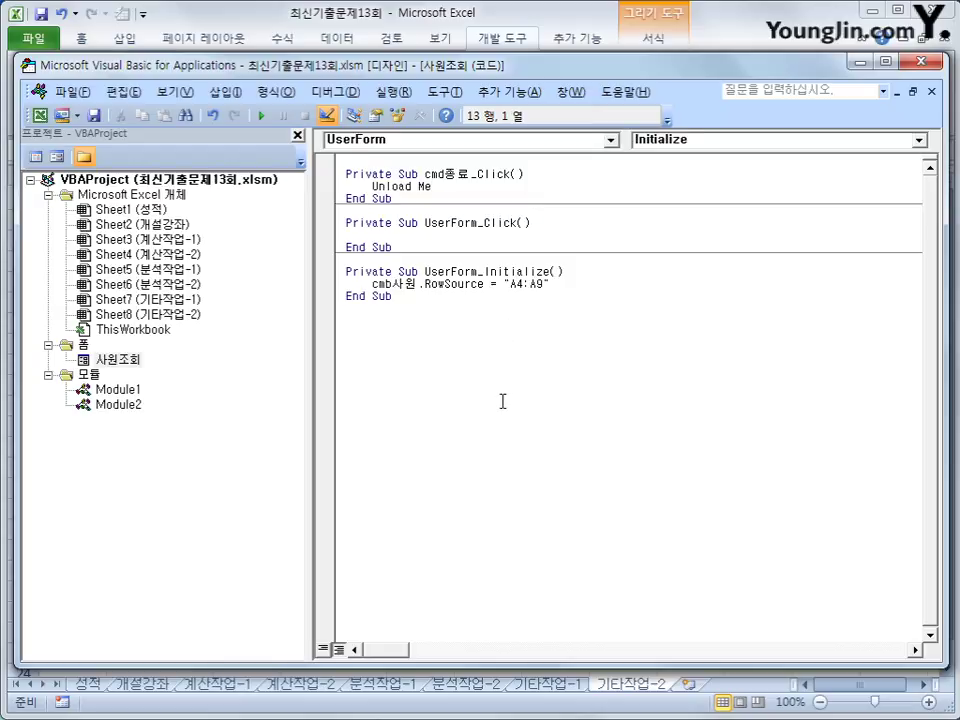
- Open the 사원조회 form in the designer and inspect the properties of its 사번, 직급 and 부서명 text boxes
double_click(120, 360)
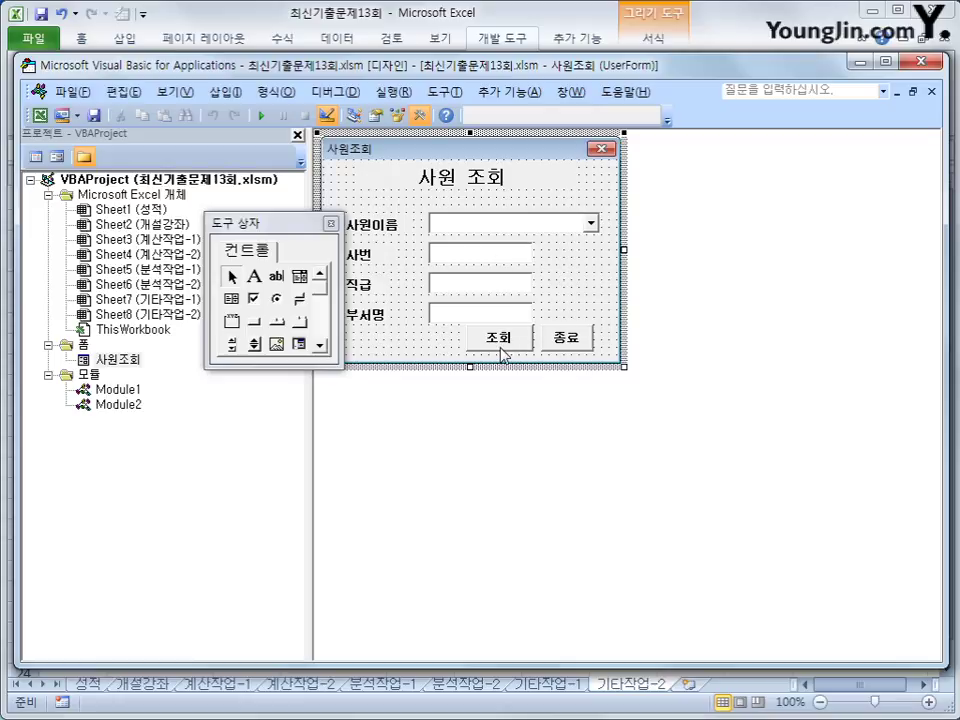
left_click(447, 255)
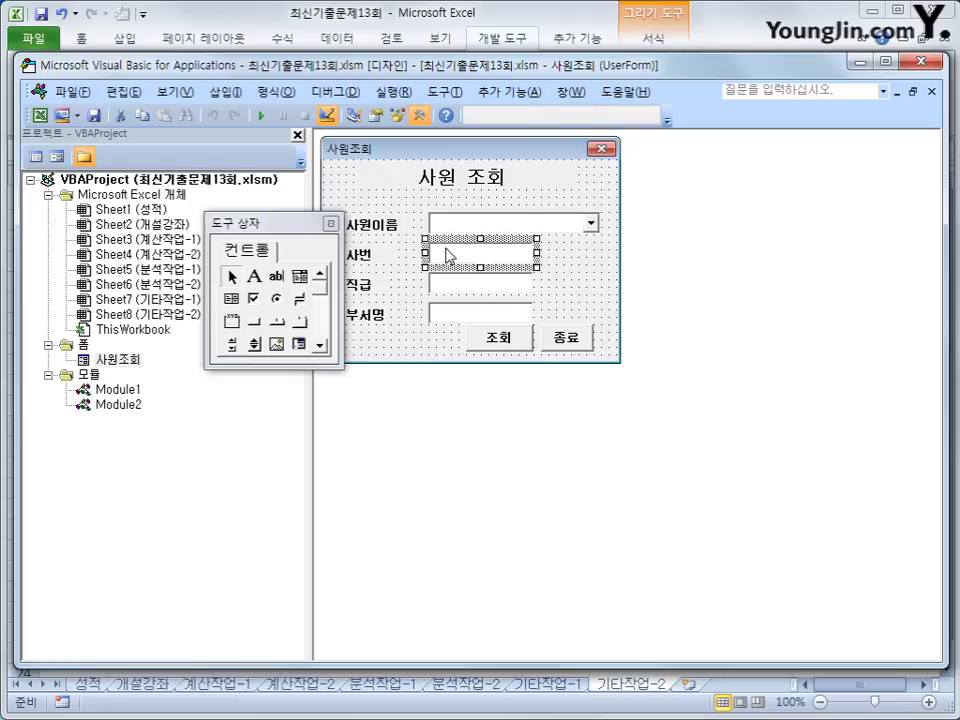
left_click(175, 91)
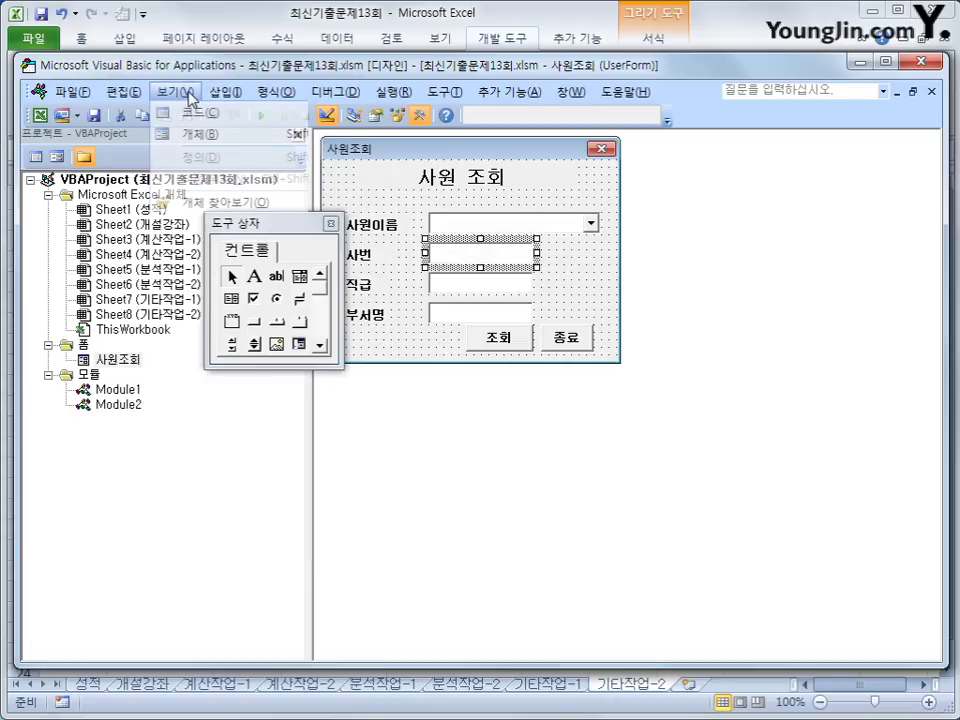
left_click(205, 335)
left_click(468, 284)
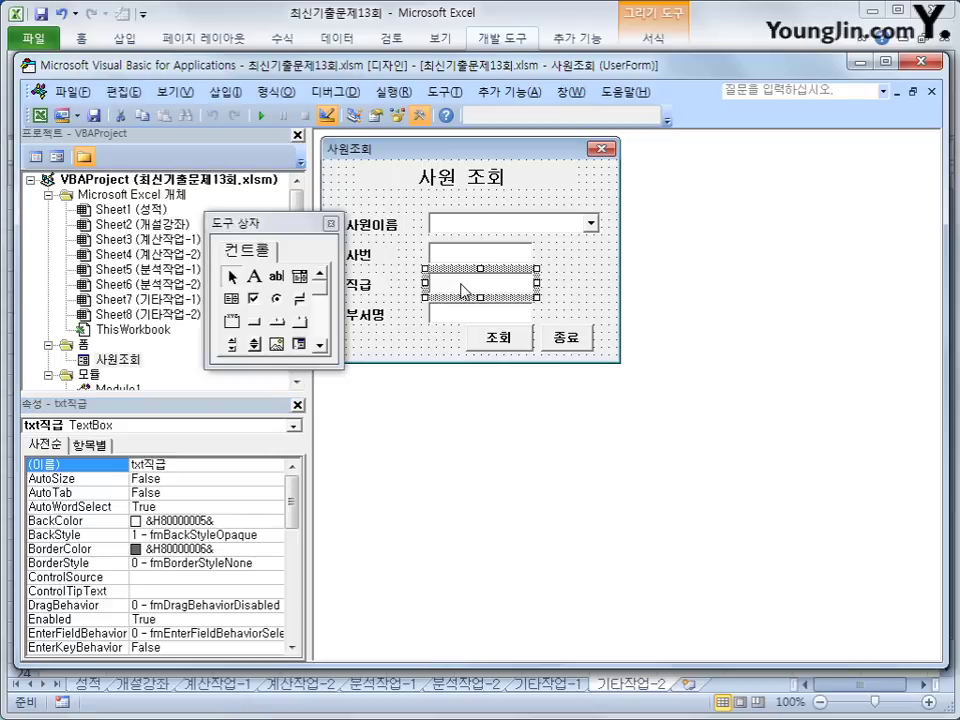
left_click(468, 318)
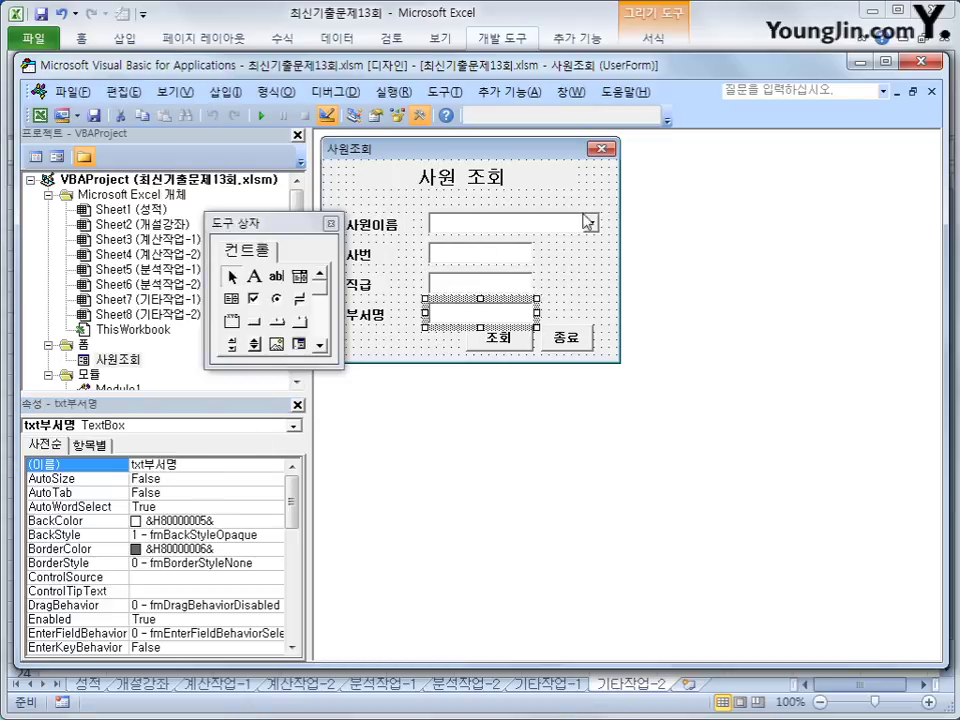
- Return to the 기타작업-2 sheet in Excel, turn off design mode and run the 사원조회 button to display the form
left_click(919, 63)
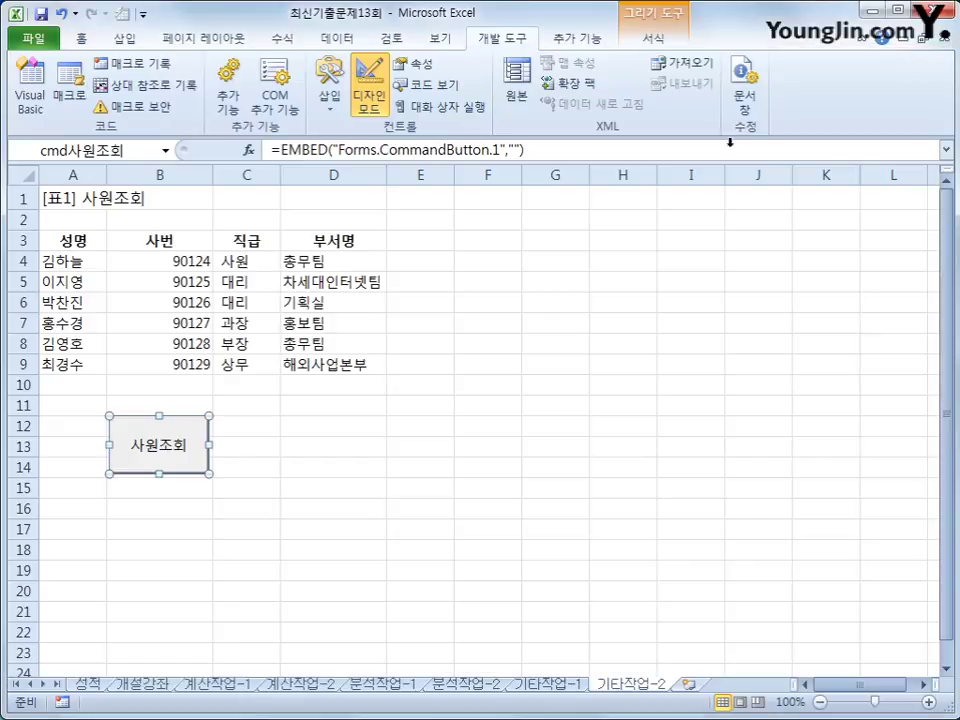
left_click(374, 96)
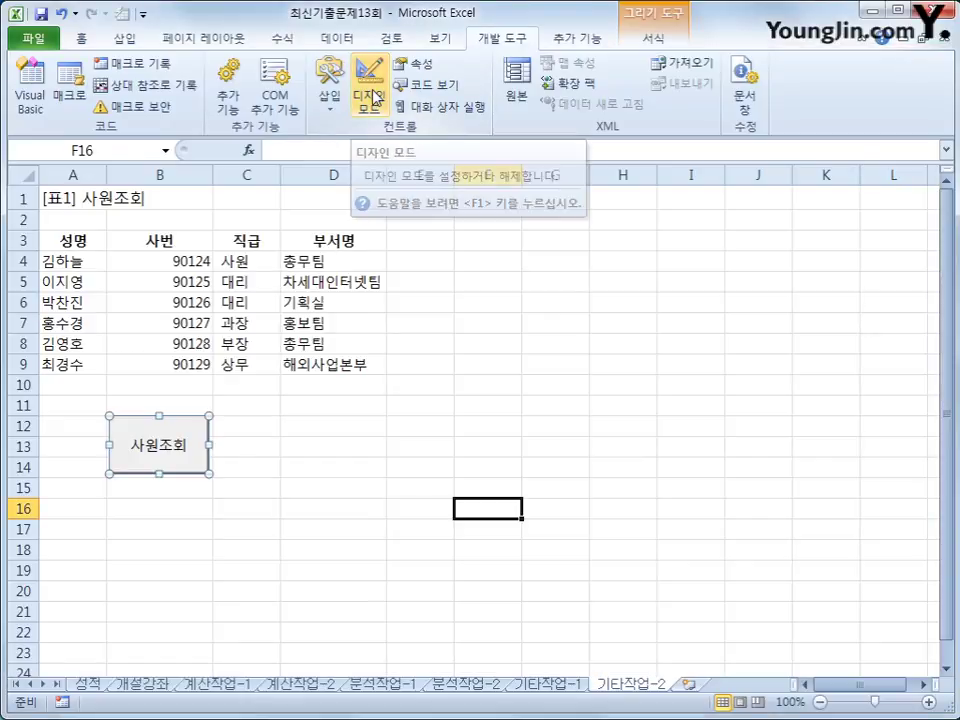
left_click(561, 504)
left_click(139, 463)
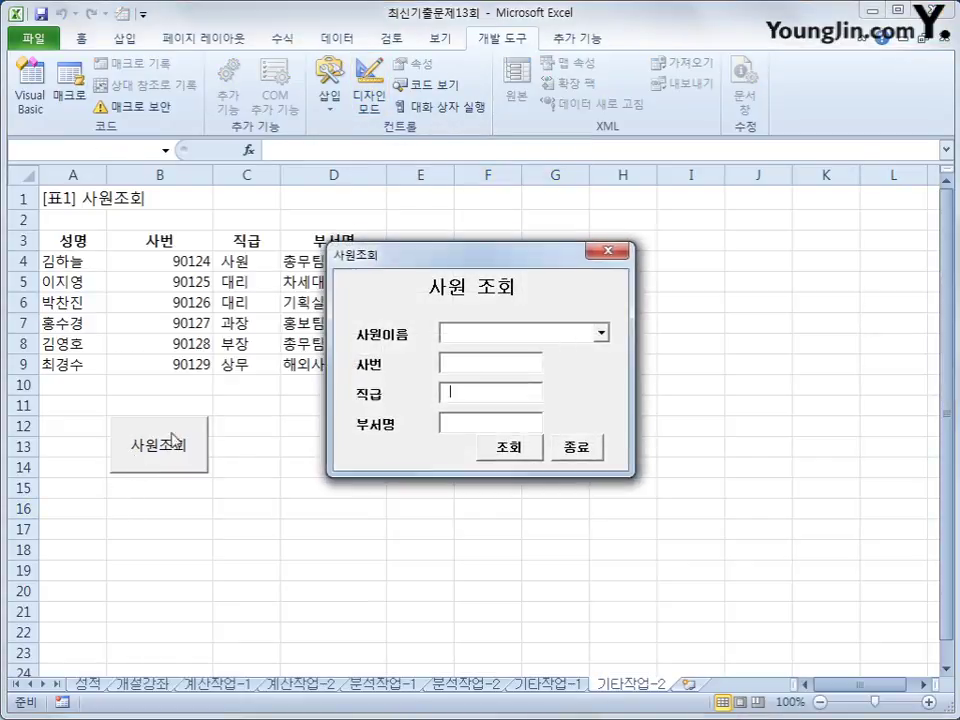
- Move the form clear of the table and test the 사원이름 list by choosing its first employee
left_click_drag(434, 258, 608, 213)
left_click(776, 282)
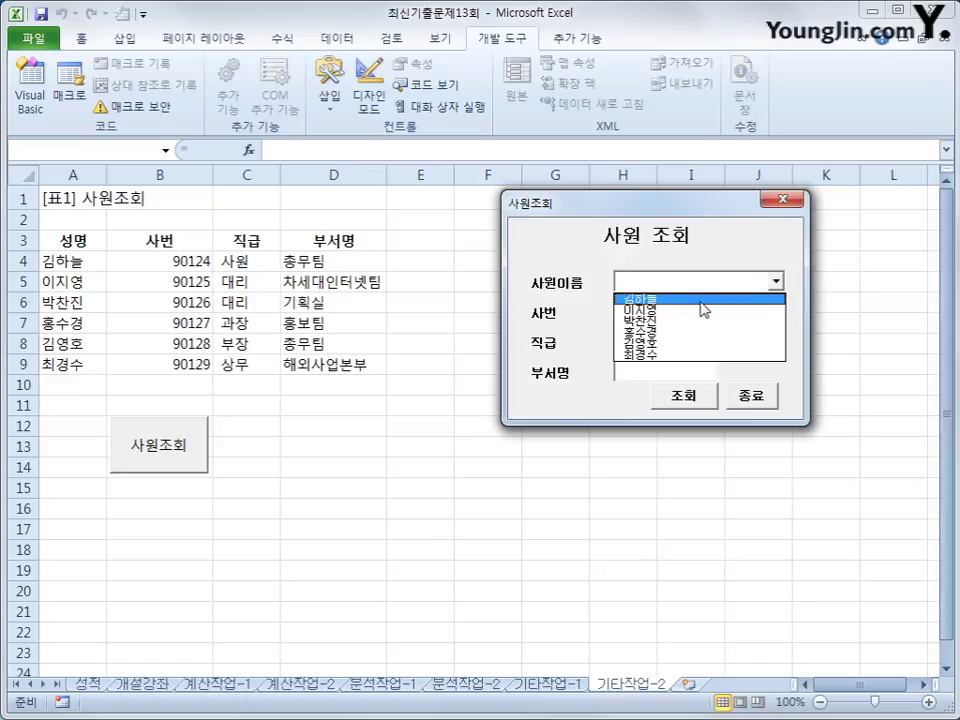
left_click(701, 300)
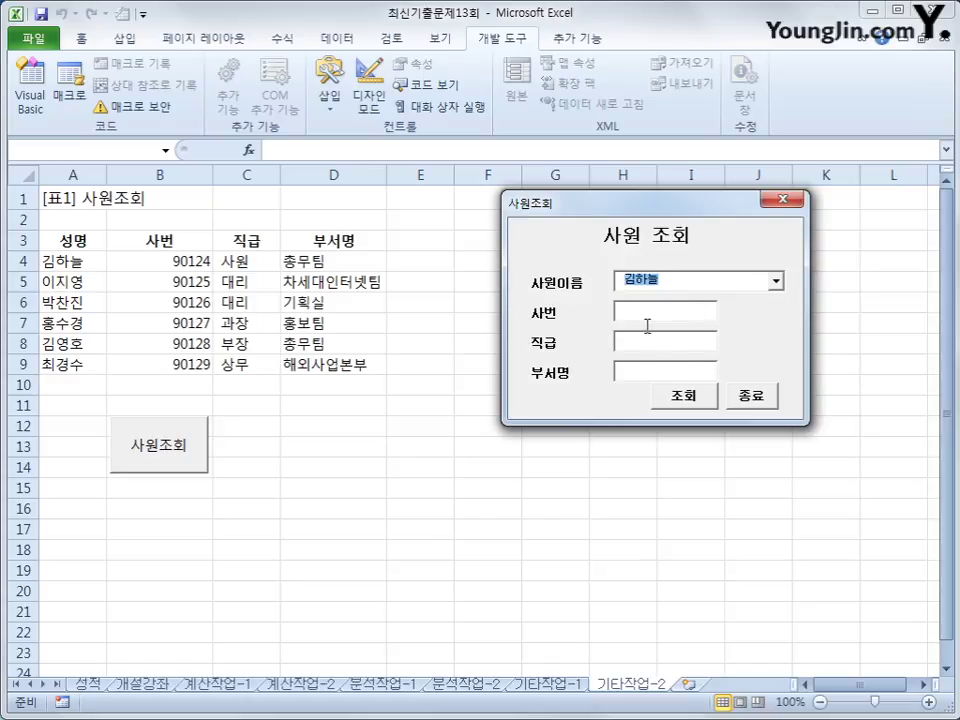
left_click(777, 283)
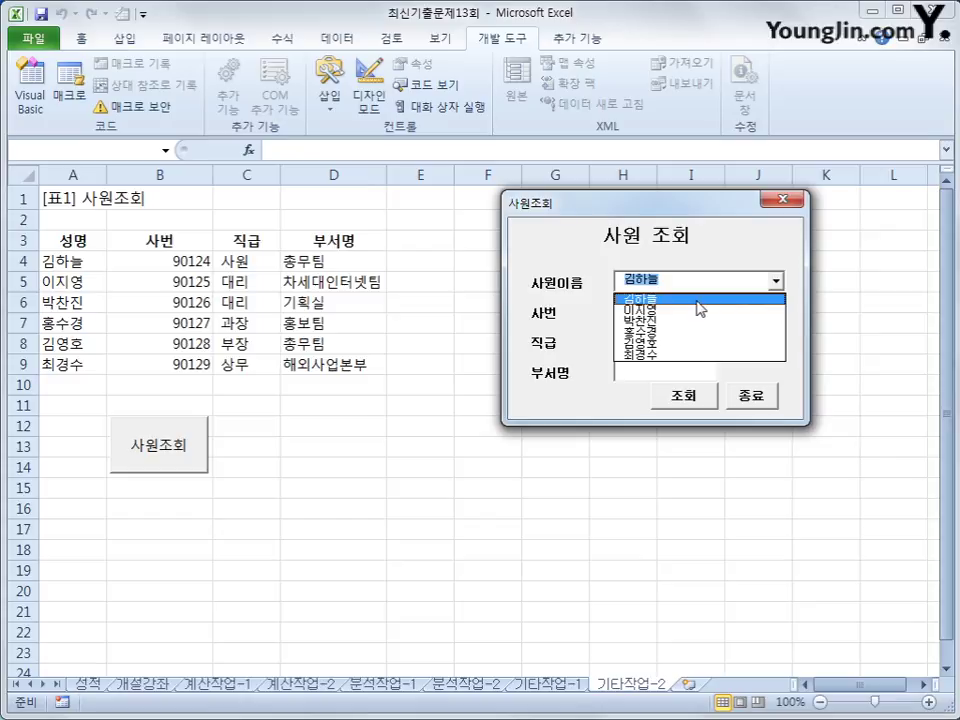
left_click(700, 300)
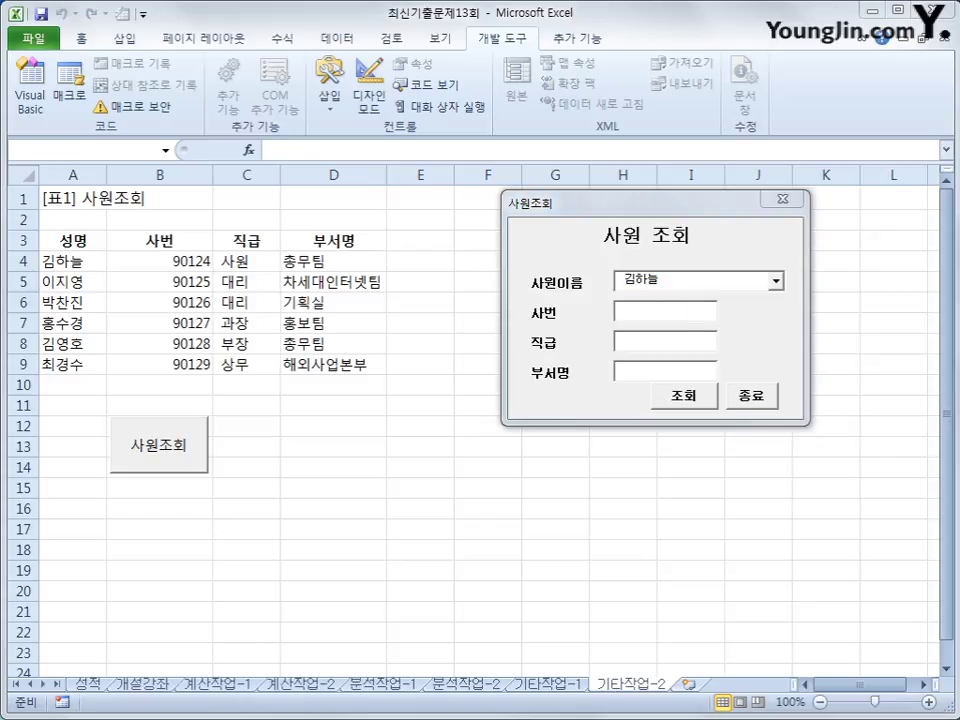
left_click_drag(10, 268, 362, 275)
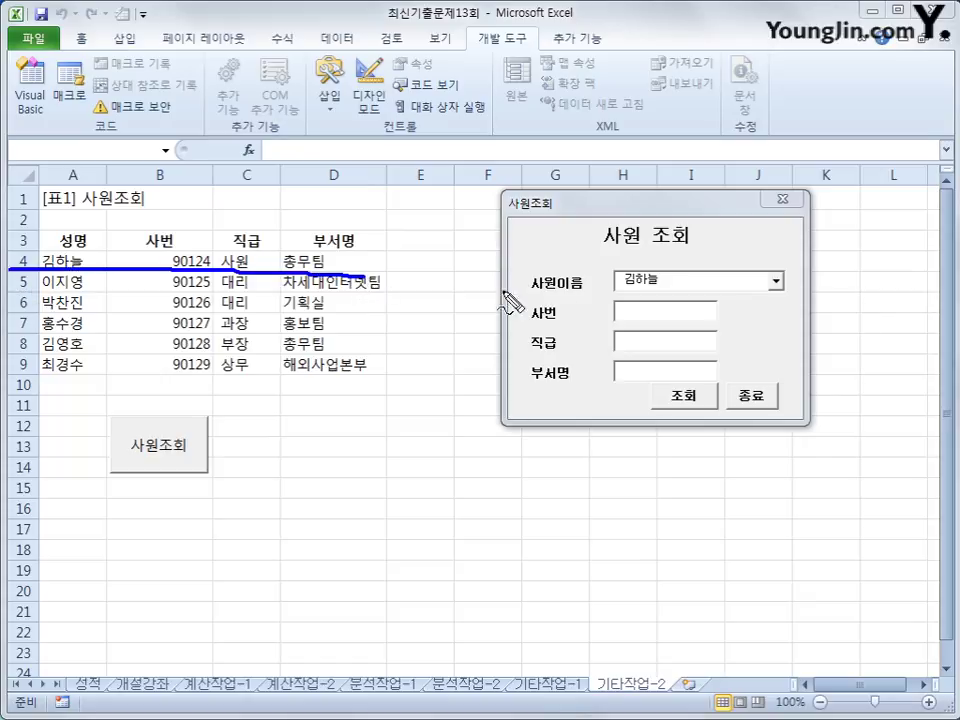
left_click_drag(660, 287, 630, 294)
left_click_drag(675, 266, 682, 288)
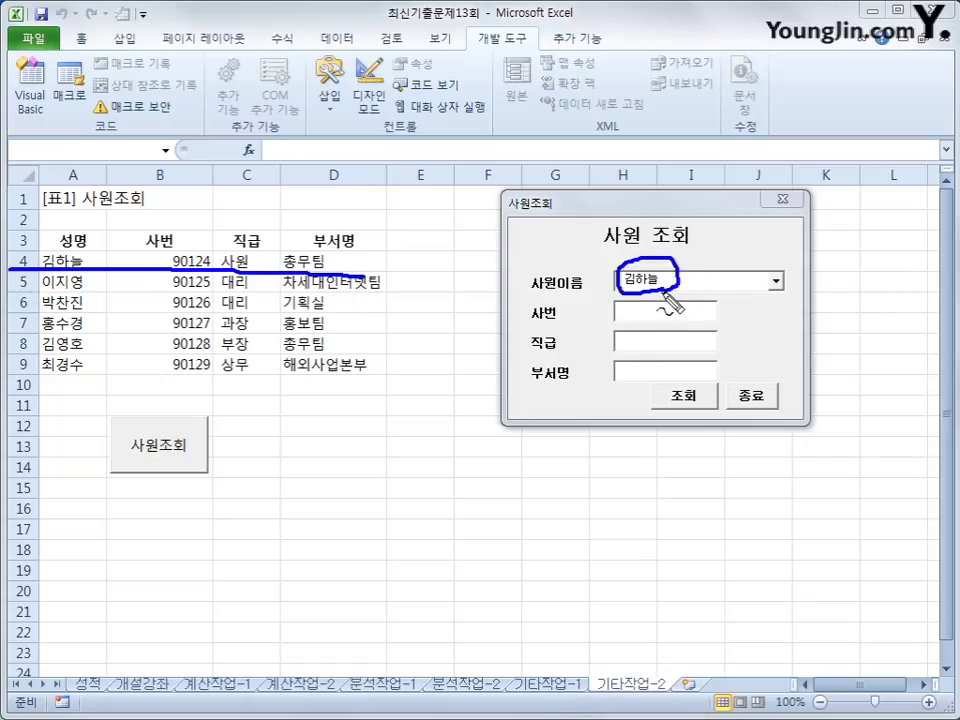
mouse_move(738, 256)
left_mouse_down()
mouse_move(728, 282)
mouse_move(732, 254)
left_mouse_up()
mouse_move(393, 259)
left_mouse_down()
mouse_move(418, 259)
mouse_move(408, 283)
mouse_move(455, 268)
mouse_move(440, 276)
left_mouse_up()
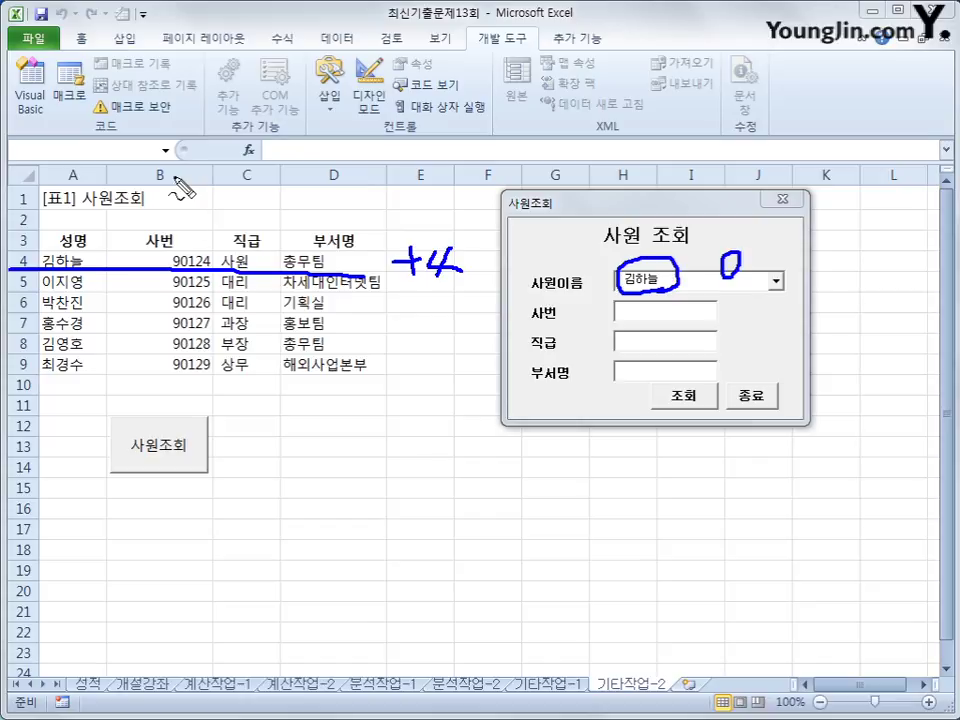
left_click_drag(175, 177, 176, 334)
mouse_move(148, 203)
left_mouse_down()
mouse_move(132, 222)
mouse_move(158, 210)
left_mouse_up()
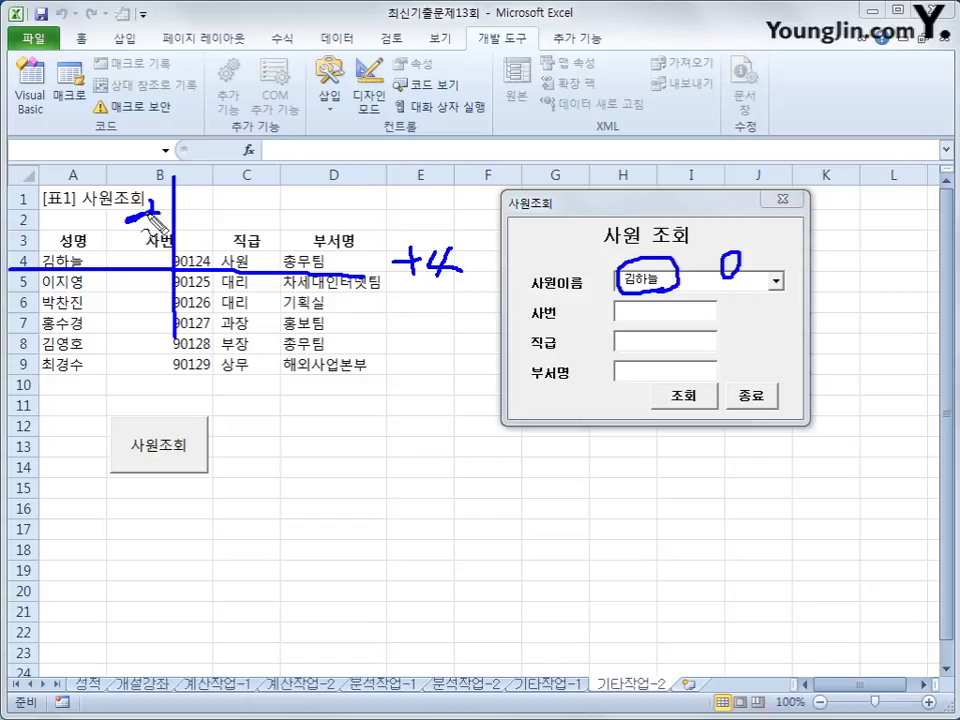
left_click_drag(228, 207, 242, 228)
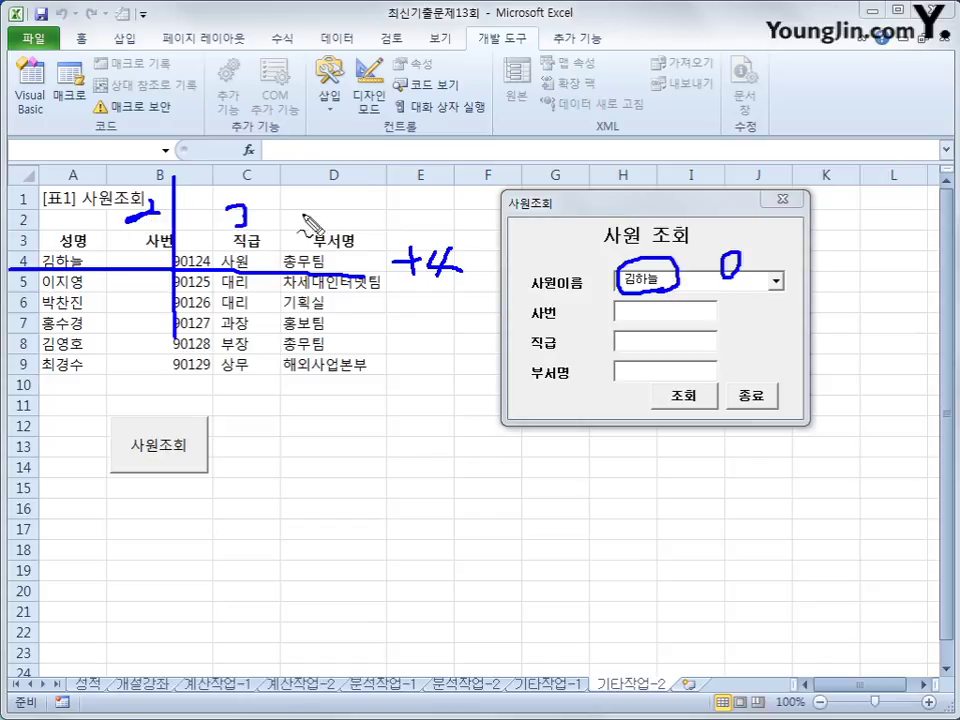
mouse_move(326, 200)
left_mouse_down()
mouse_move(318, 232)
mouse_move(354, 224)
left_mouse_up()
left_click_drag(343, 200, 346, 234)
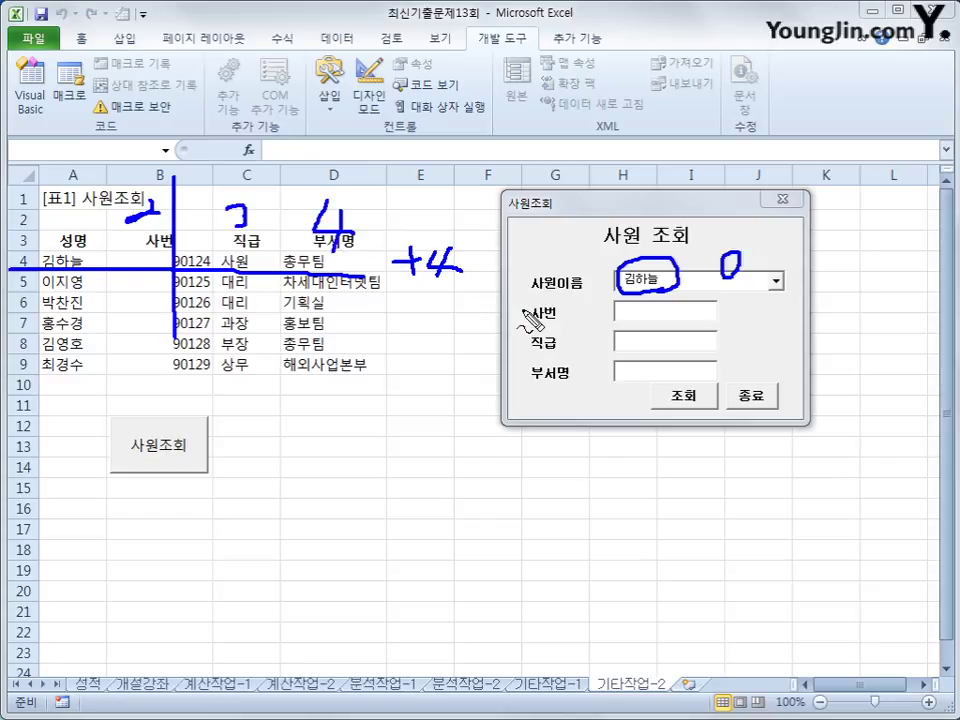
mouse_move(240, 272)
left_mouse_down()
mouse_move(612, 308)
mouse_move(614, 329)
left_mouse_up()
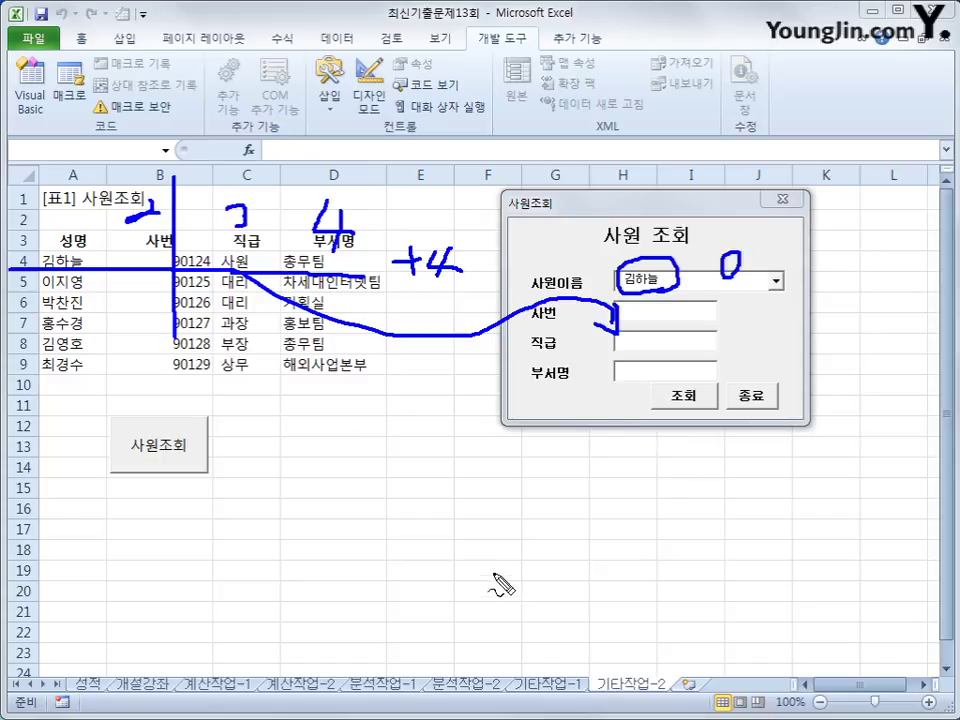
key("Escape")
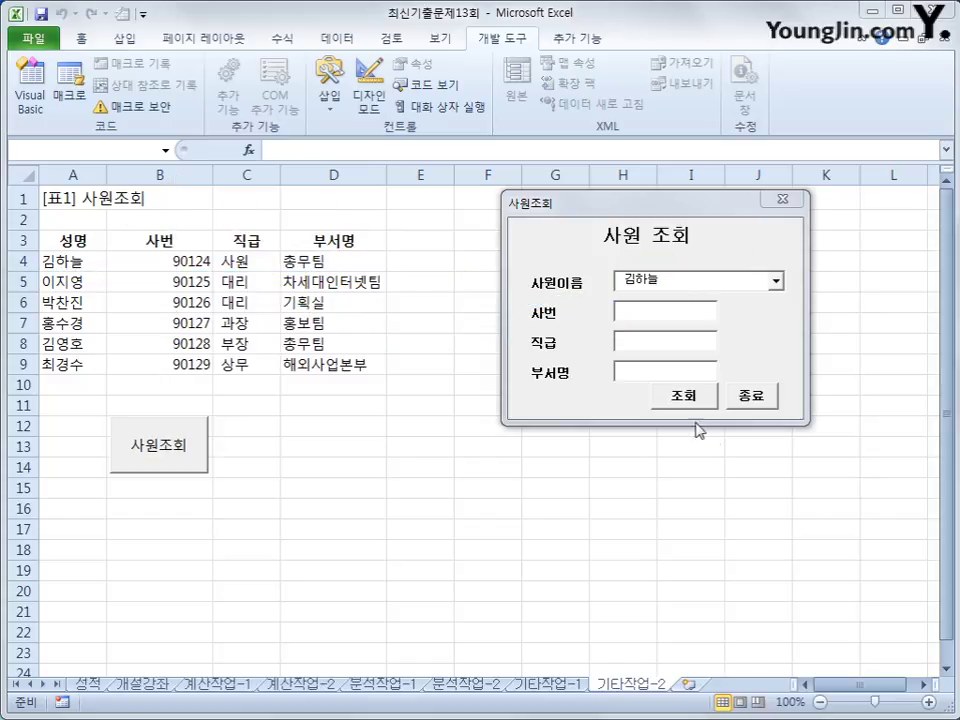
- Close the form with its 종료 button and create the cmd조회_Click procedure in the form's code in the Visual Basic editor
left_click(759, 400)
left_click(664, 527)
left_click(30, 90)
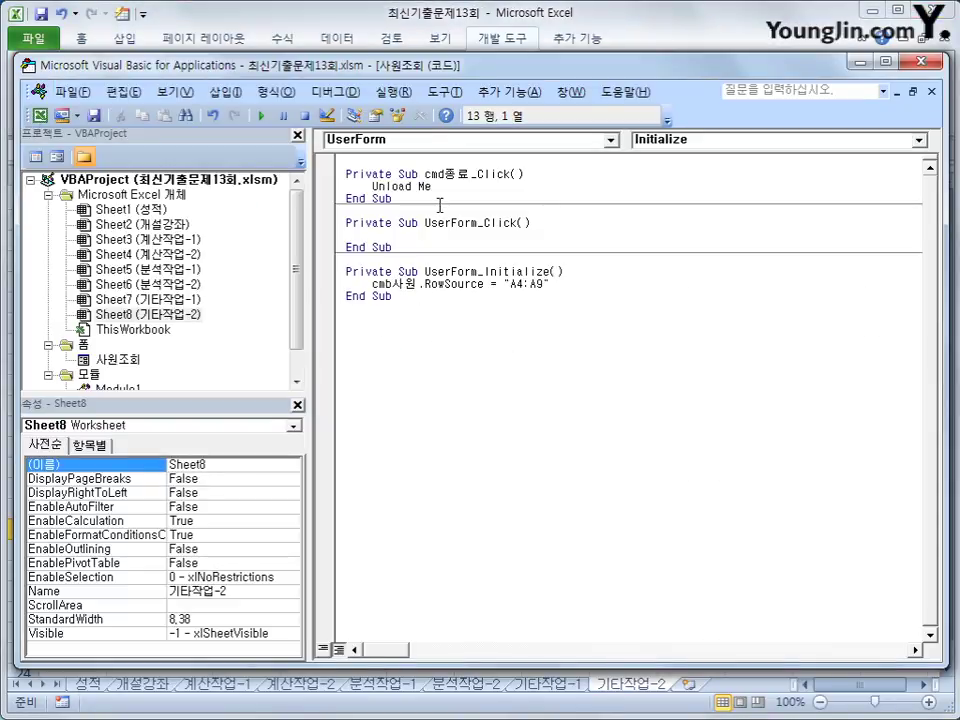
left_click(431, 141)
left_click(477, 177)
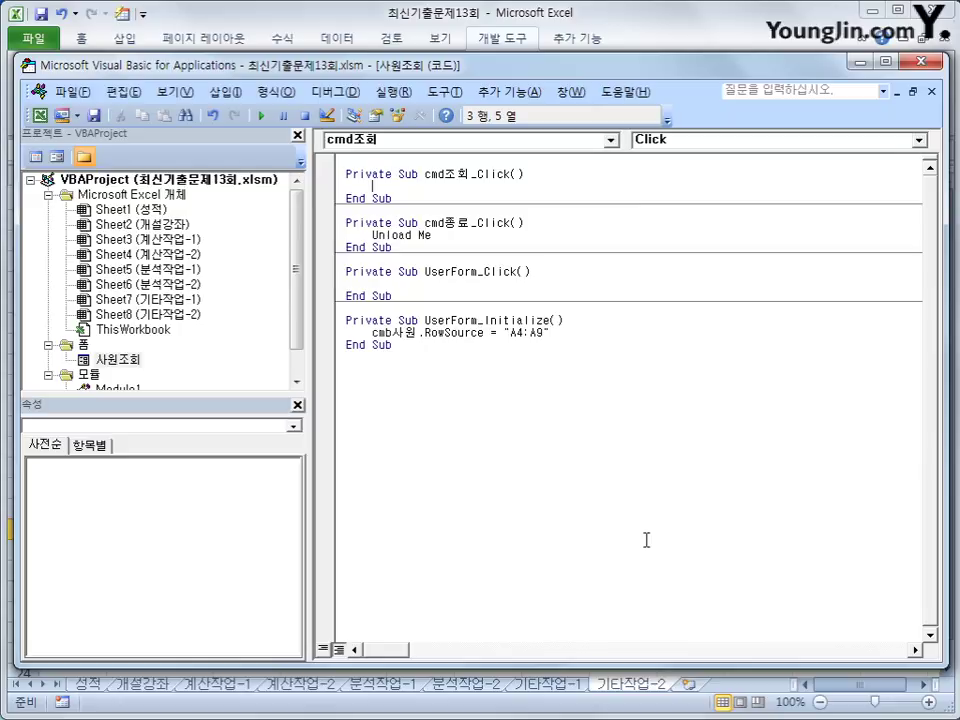
- Start cmd조회_Click with the statement iRow = cmb사원.ListIndex + 4, followed by a blank line
type("iRow = cmb사원.")
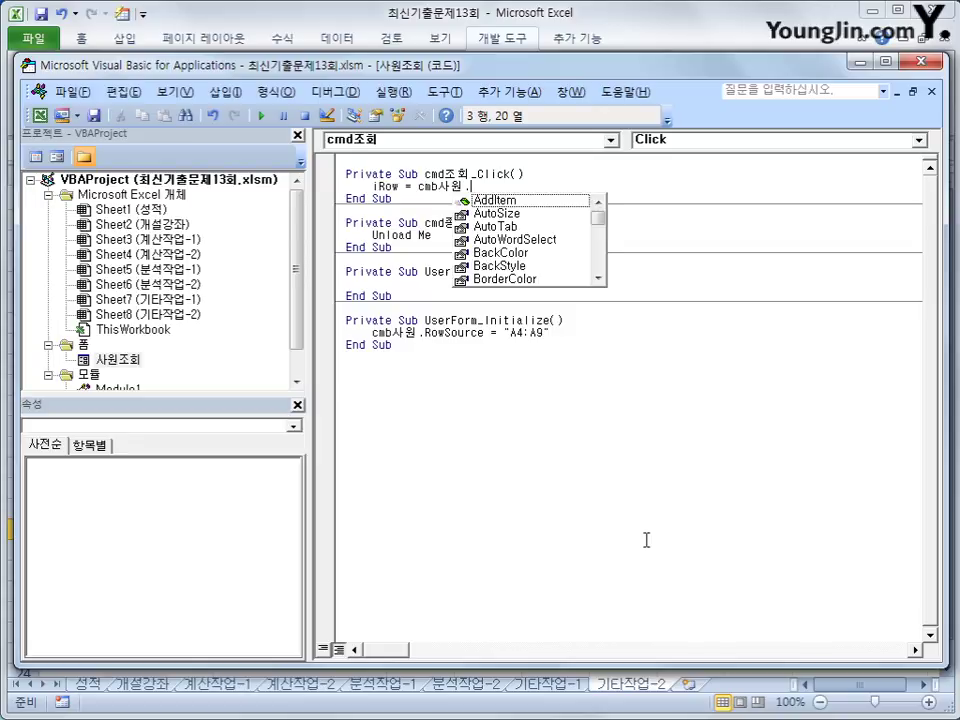
type("lis")
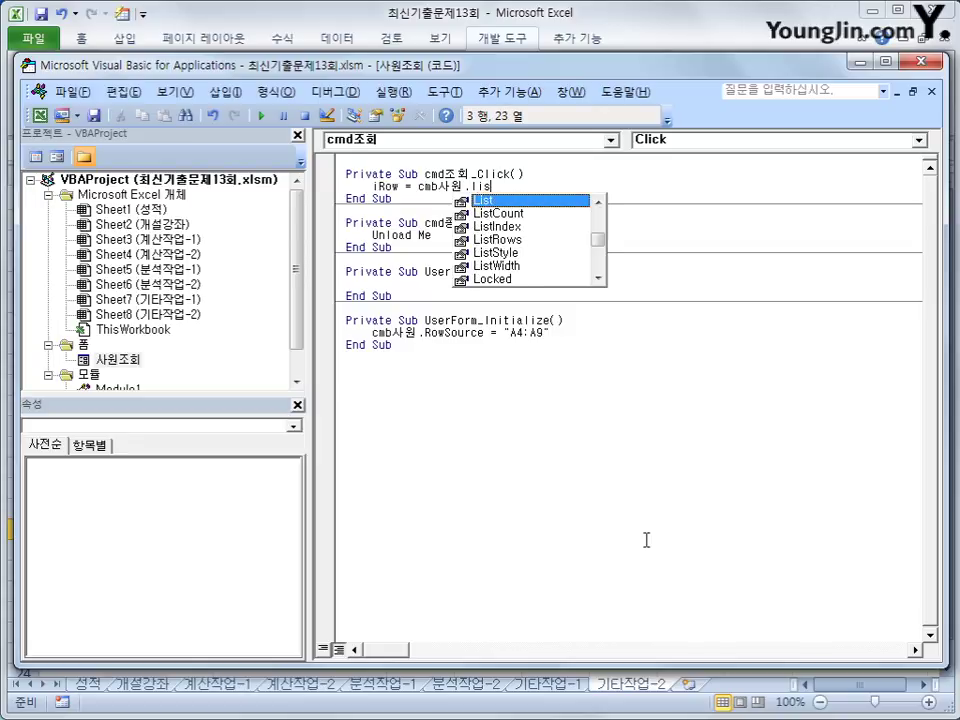
type("tin")
key("Tab")
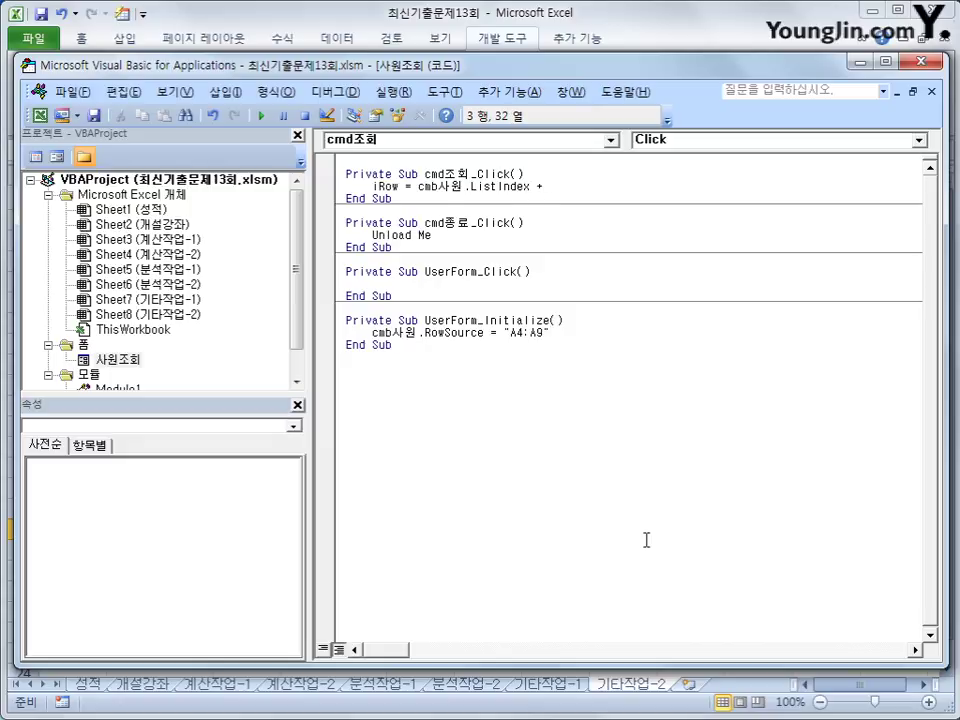
type("+ 4")
key("Return")
key("Return")
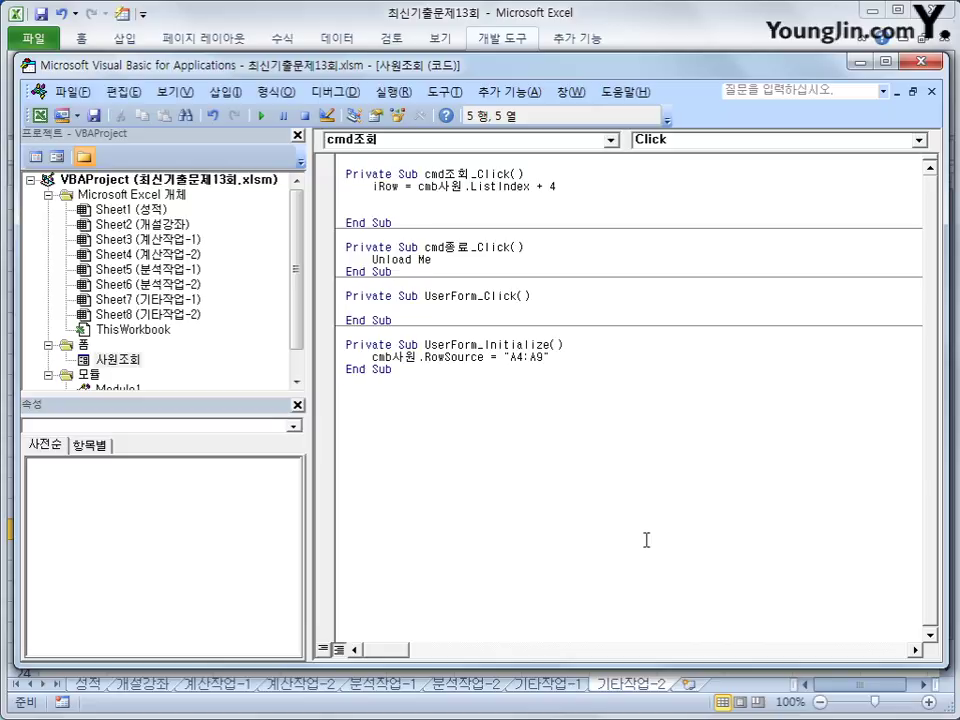
- Add the statement txt사번 = Cells(iRow, 2) to cmd조회_Click below the iRow line
type("txt사번 =")
key("BackSpace")
type("c")
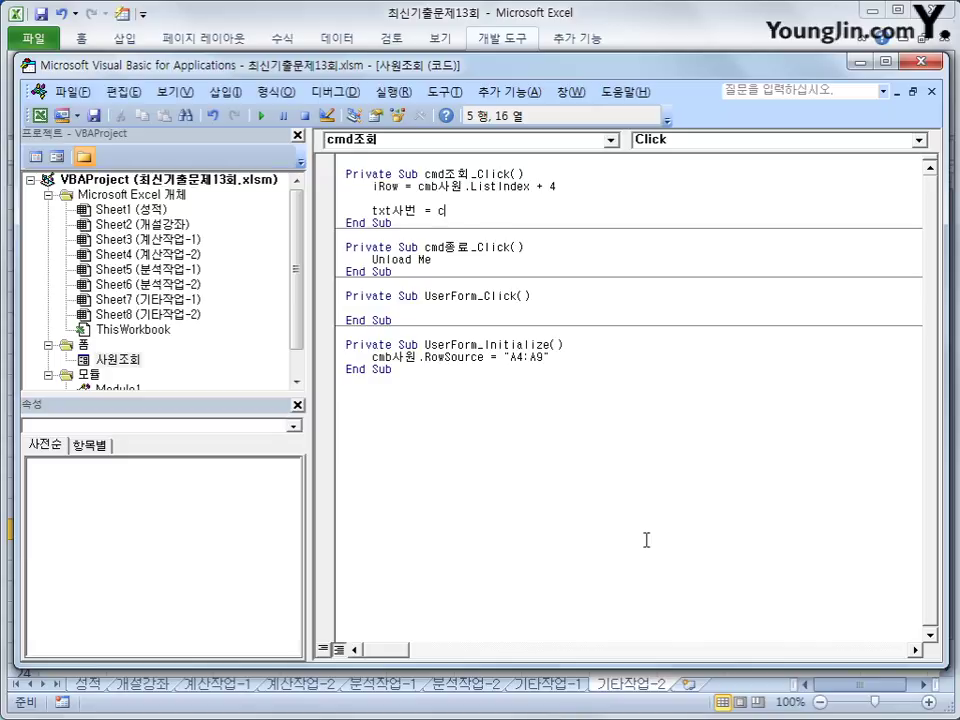
type("ells(iRow, 2)")
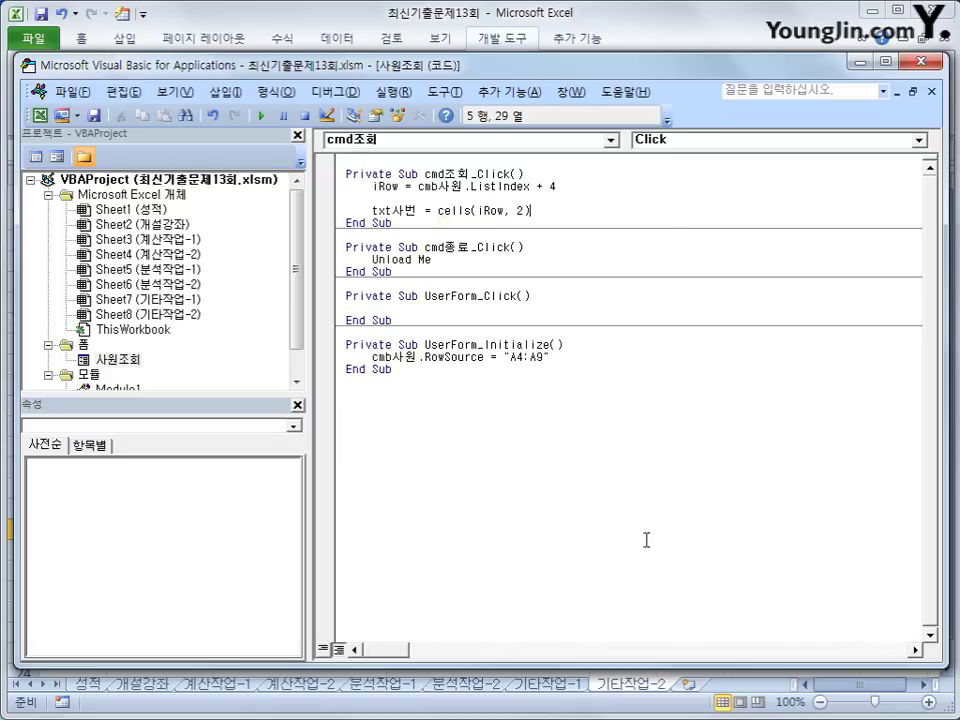
key("Return")
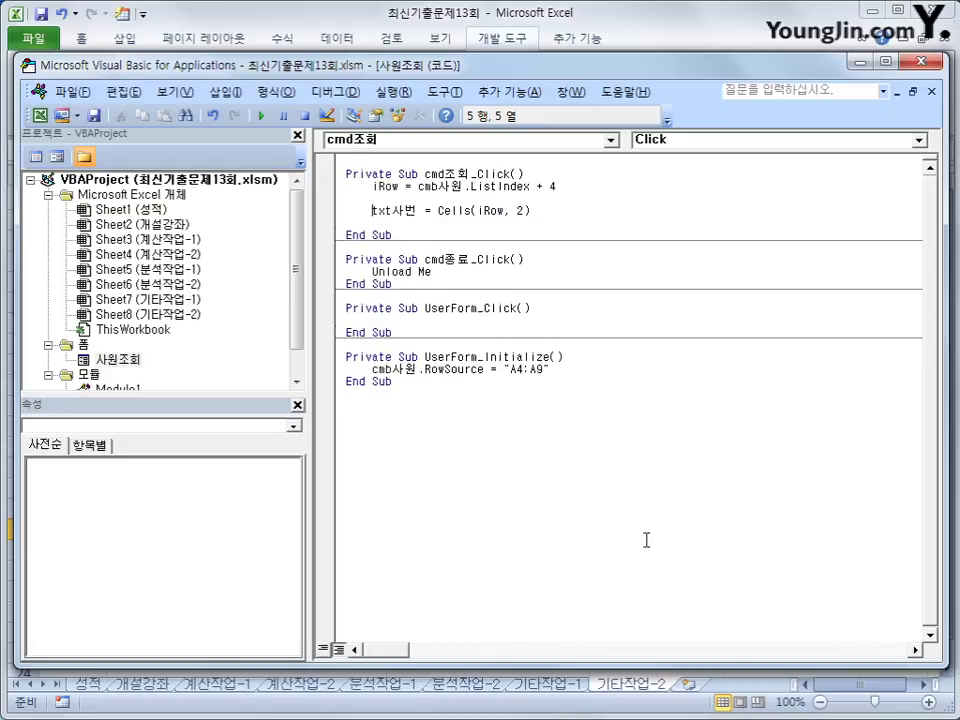
- Copy the txt사번 = Cells(iRow, 2) statement and insert two duplicates of it directly beneath
key("shift+End")
key("ctrl+c")
key("Down")
key("ctrl+v")
key("Return")
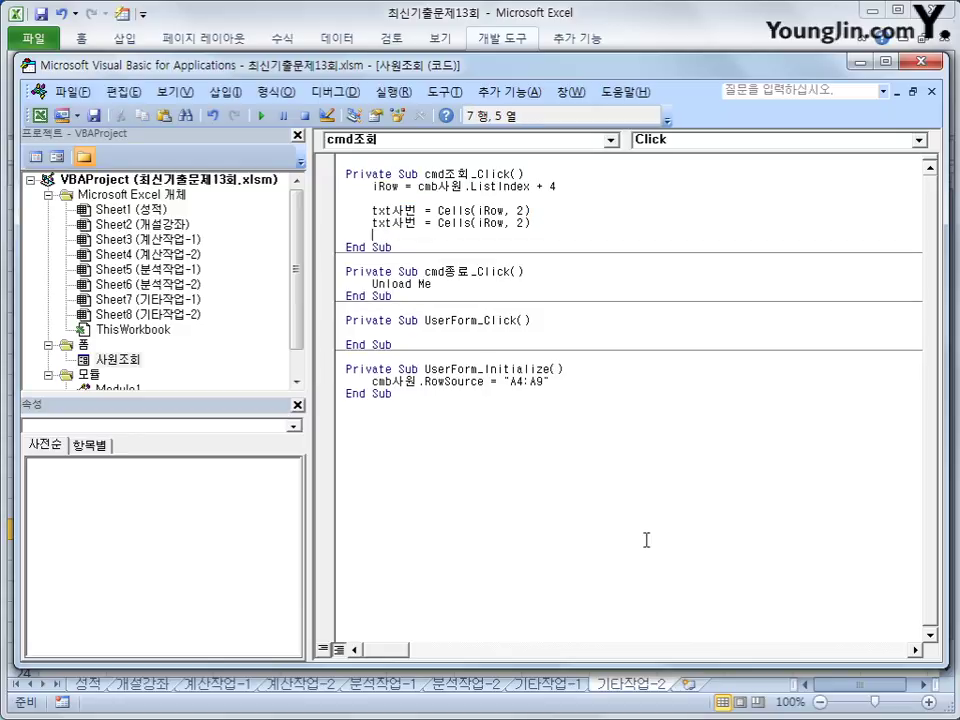
key("ctrl+v")
key("Return")
- Change the Cells column number to 3 in the first duplicate line and 4 in the second
key("Up")
key("Up")
key("End")
key("Left")
key("Left")
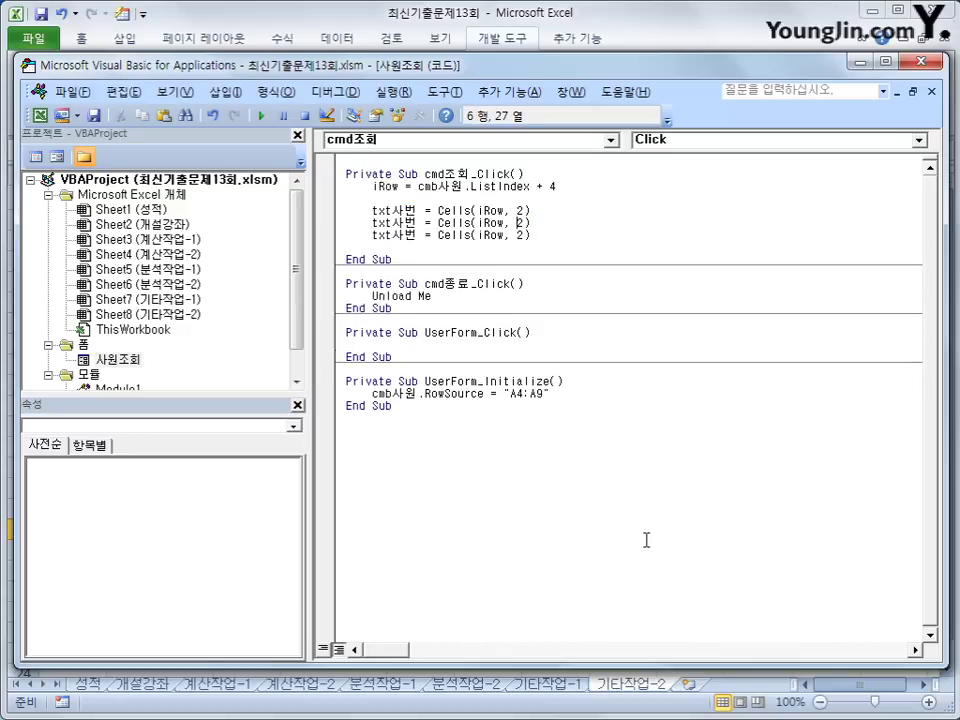
type("3")
key("BackSpace")
type("4")
- Rename the text box in the column 3 line to txt직급 and in the column 4 line to txt부서명
key("Home")
key("Right")
key("Right")
key("Right")
key("shift+Right")
key("shift+Right")
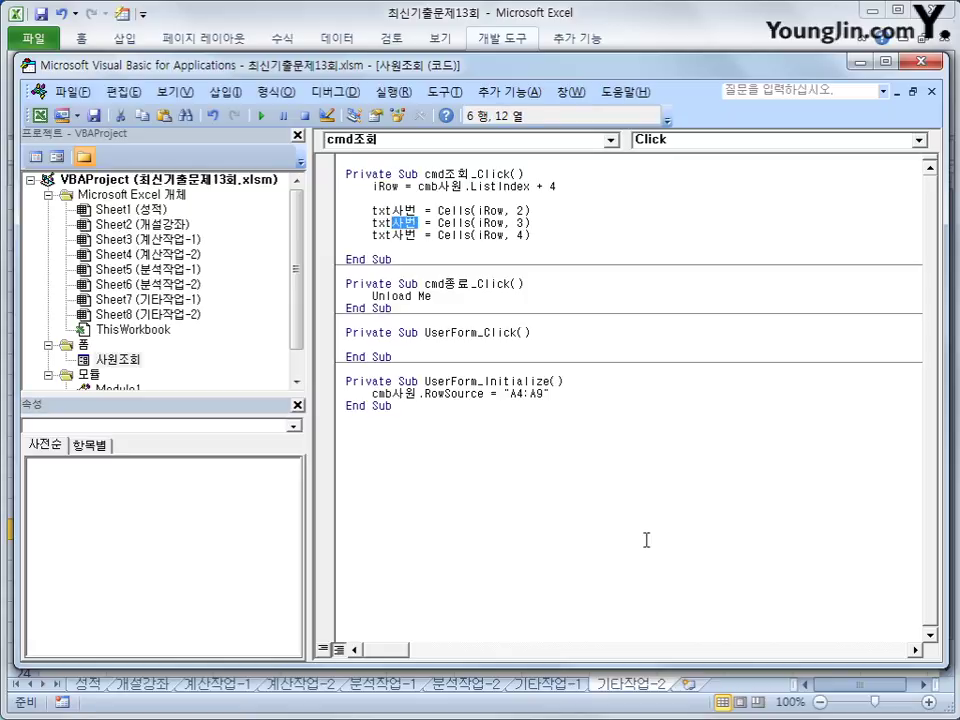
type("ㅈ")
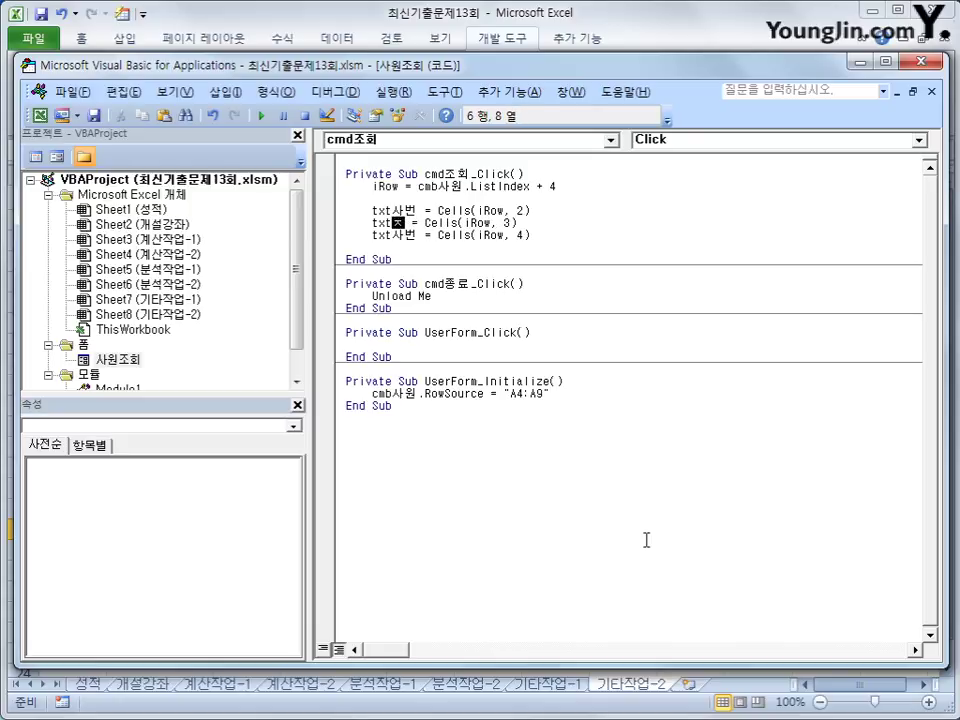
type("직급")
key("Down")
key("shift+Left")
key("shift+Left")
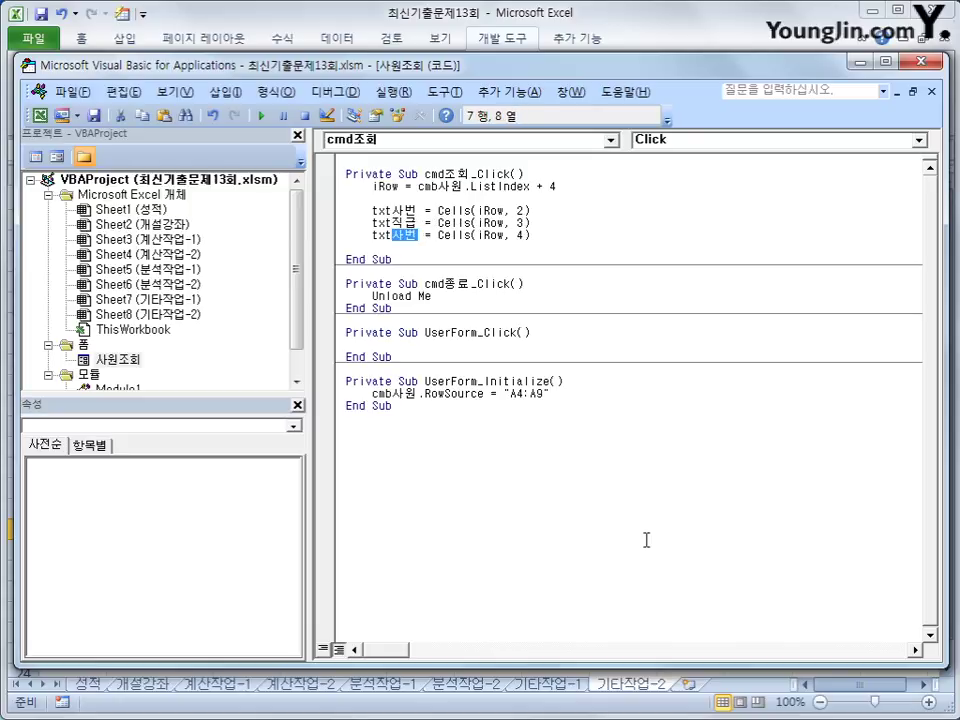
type("부서명")
key("Down")
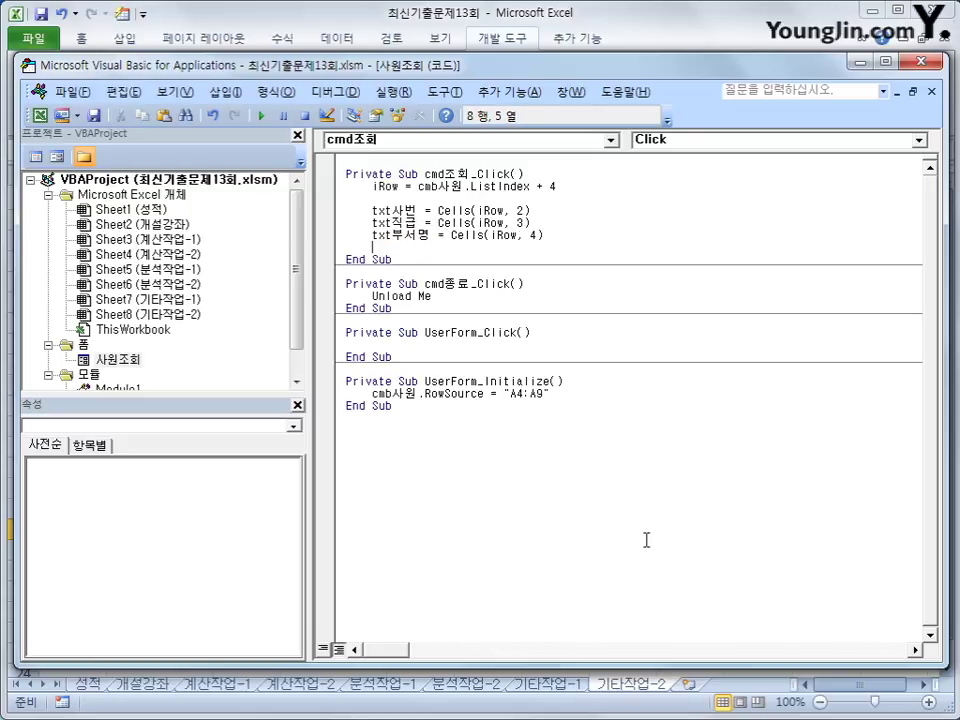
- Close the Visual Basic editor, run the 사원조회 button and look up the first employee in the 사원이름 list
left_click(920, 61)
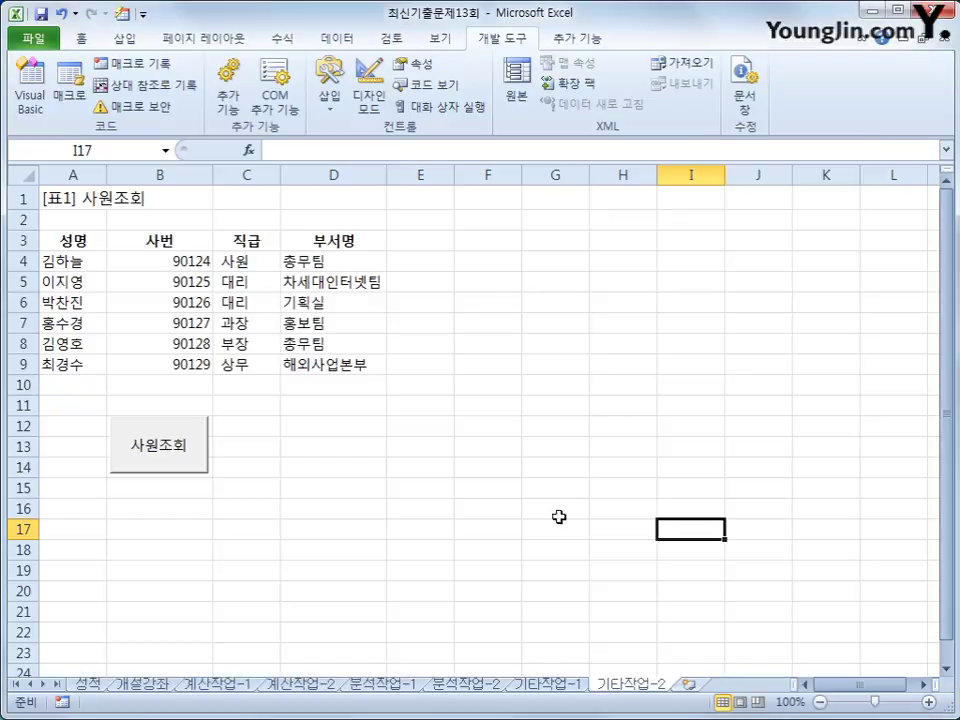
left_click(145, 462)
left_click(602, 333)
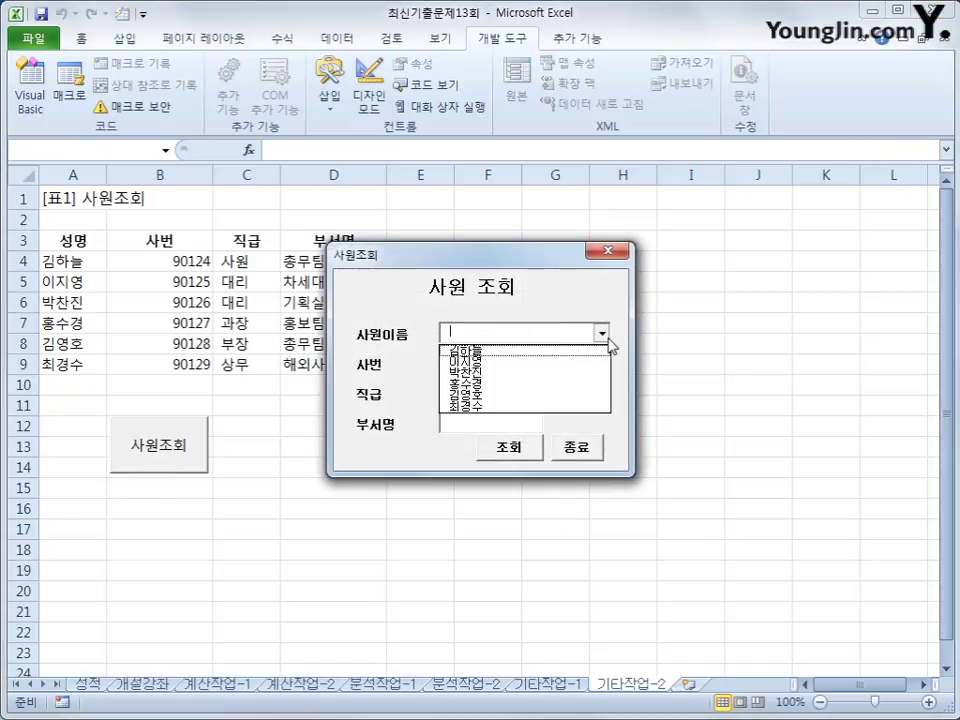
left_click(561, 348)
left_click(510, 450)
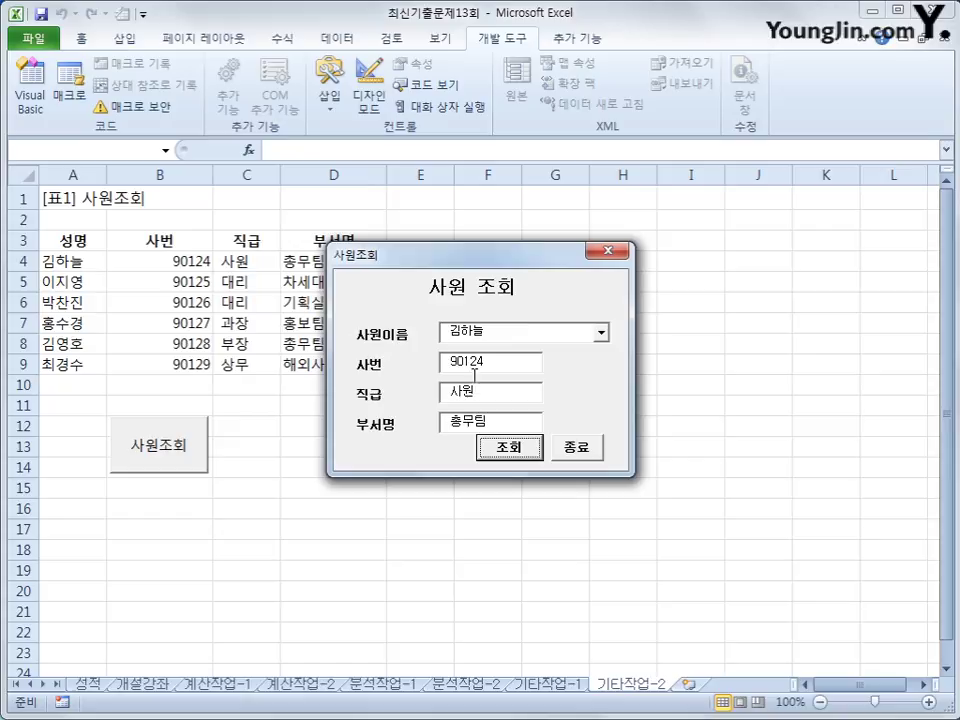
- Look up the third employee in the 사원이름 list and close the form with 종료
left_click(601, 333)
left_click(572, 379)
left_click(513, 450)
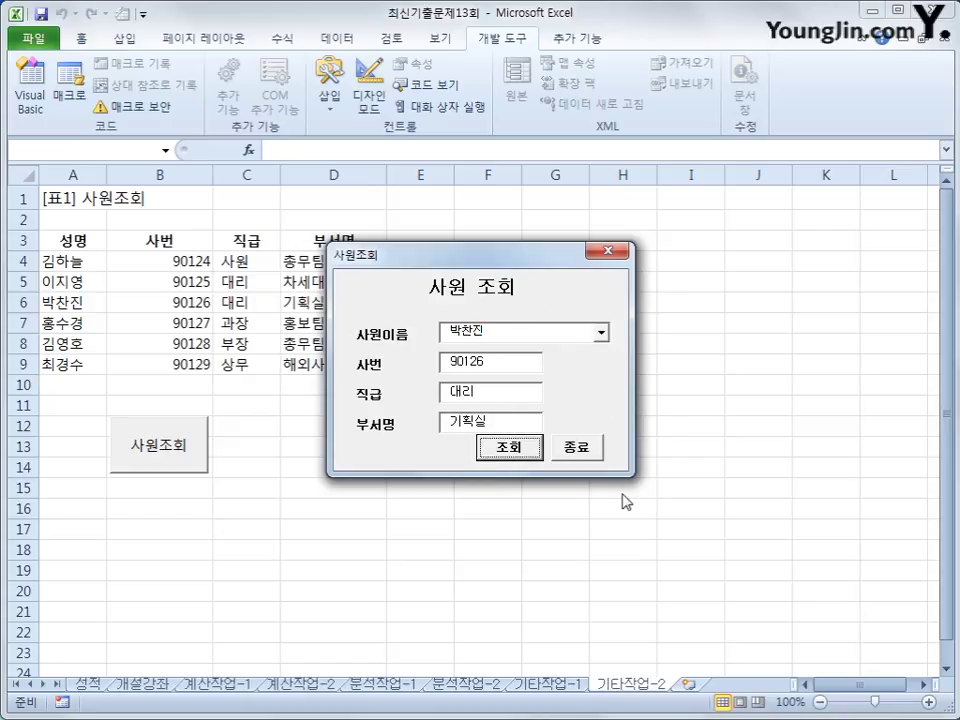
left_click(596, 452)
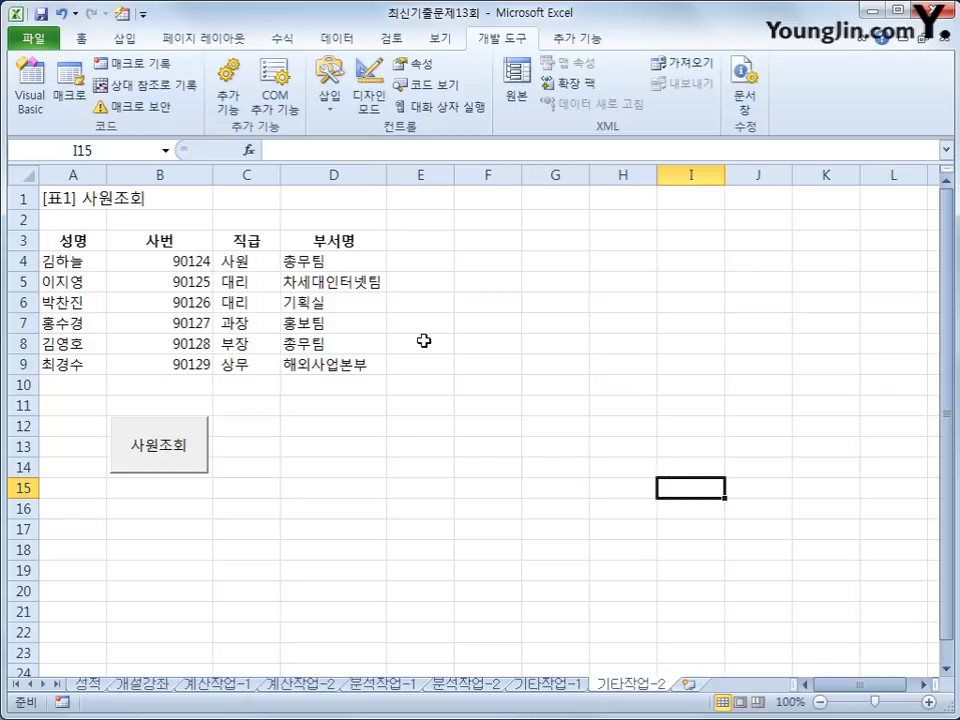
- Reopen the Visual Basic editor and insert If cmb사원 = "" Then after the iRow line, separated by a blank line
left_click(30, 95)
left_click(542, 201)
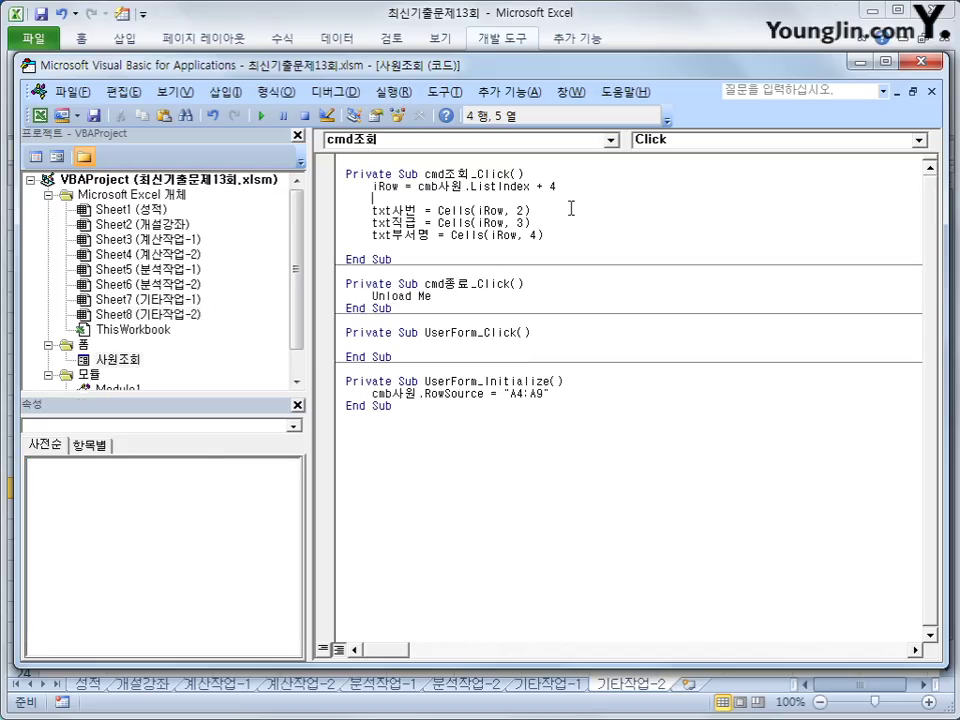
key("Return")
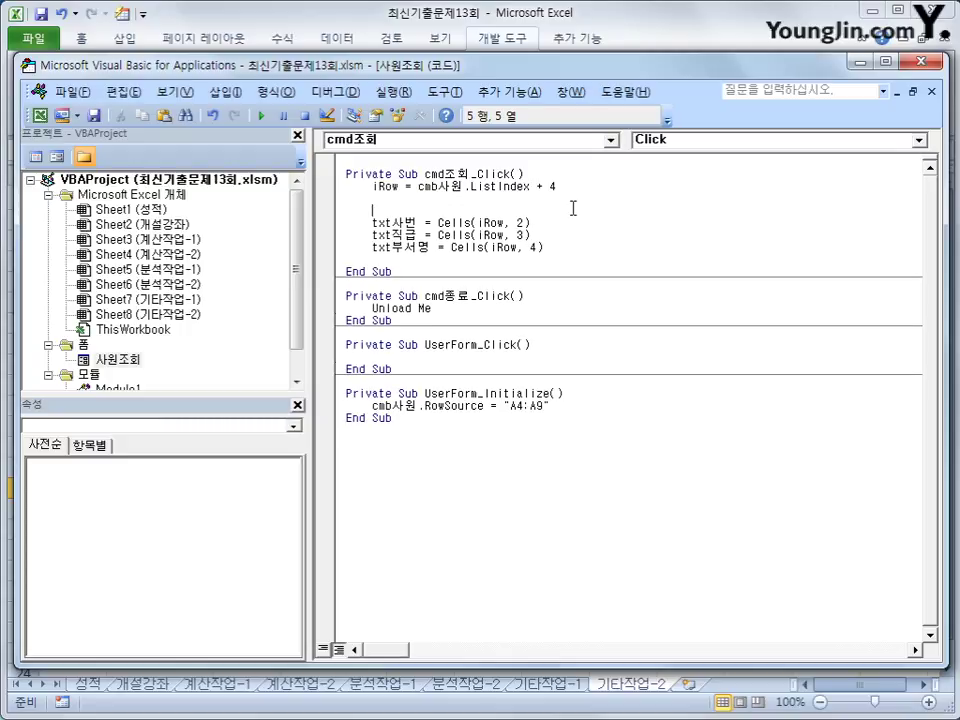
type("if cmb사원 =")
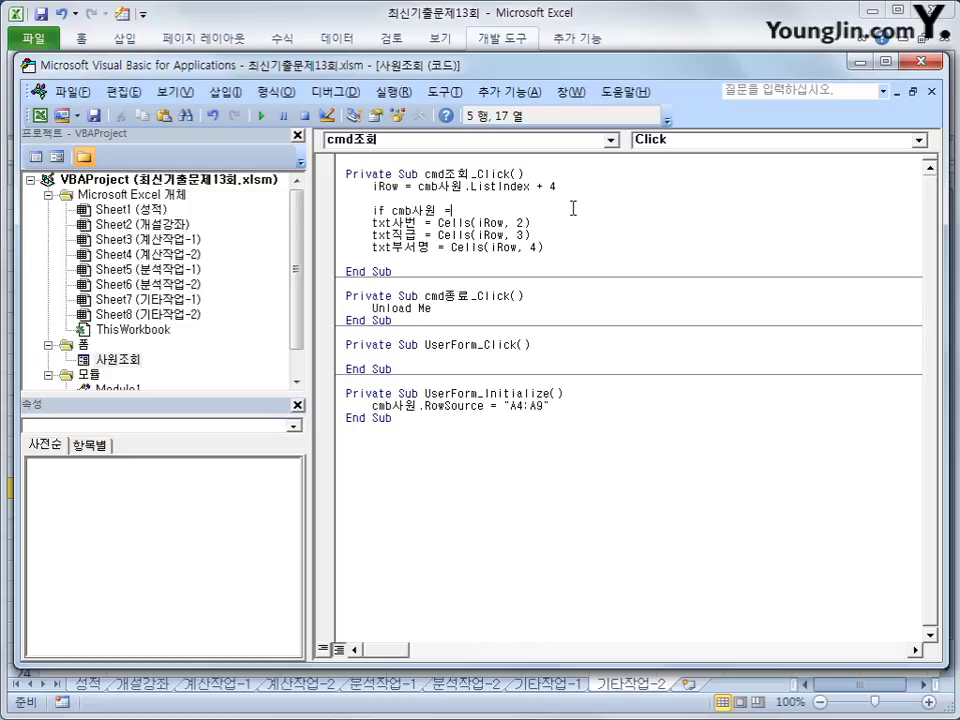
type("\"\"  then")
key("Return")
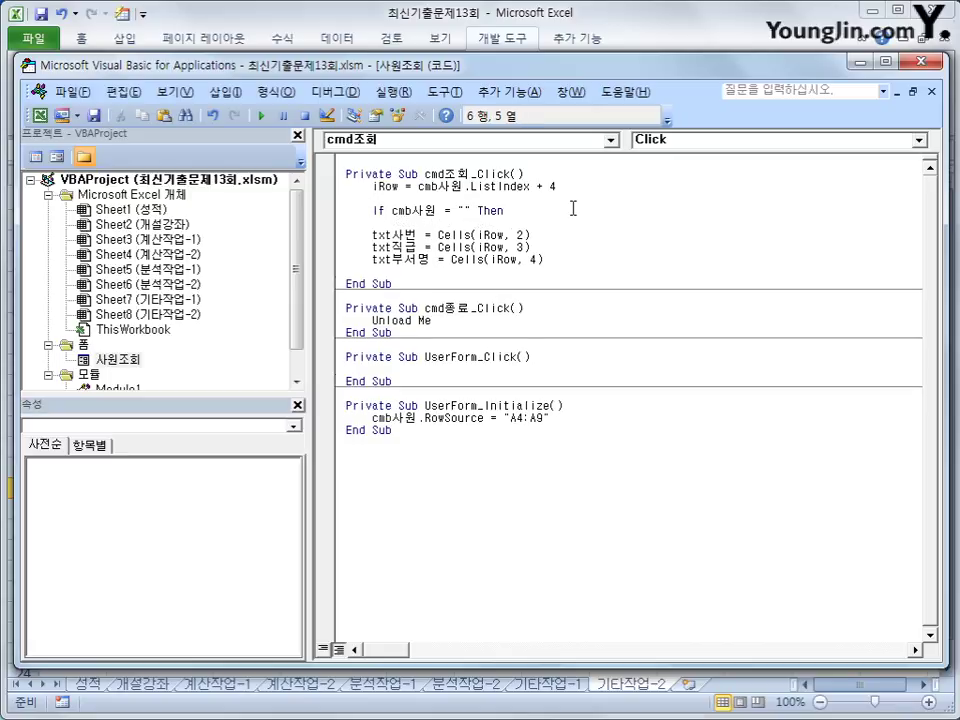
- Inside the If block, add indented statements setting txt사번, txt직급 and txt부서명 to ""
type("t")
key("BackSpace")
key("Tab")
type("txt사번 =\"\"")
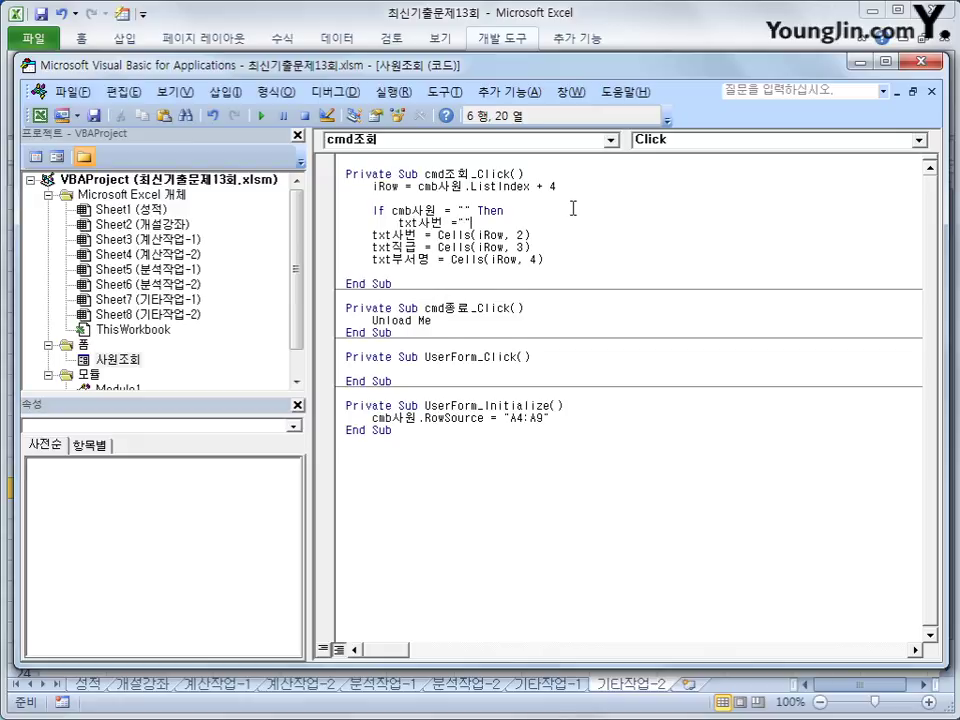
key("Return")
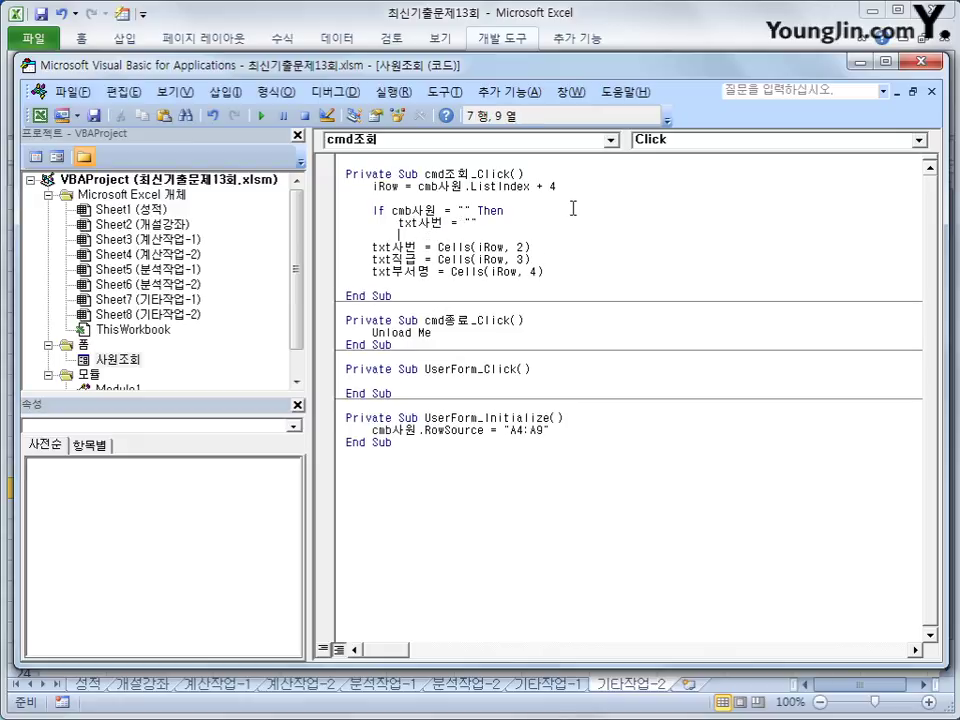
type("ㅅ")
type("txt직급")
type(" =\"\"")
key("Return")
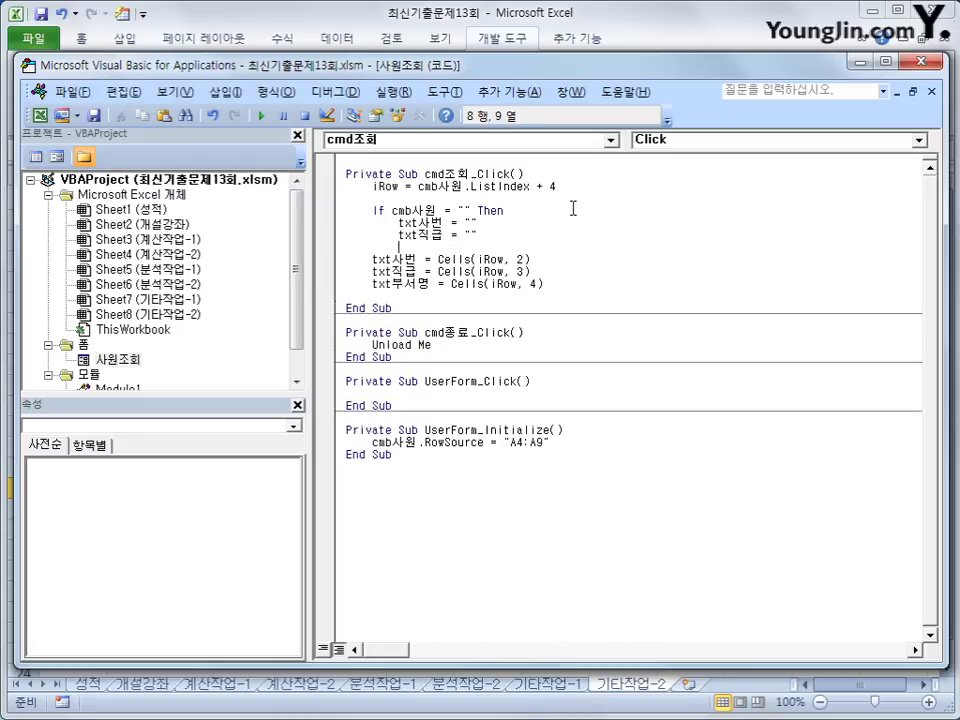
type("txt부서명 = ")
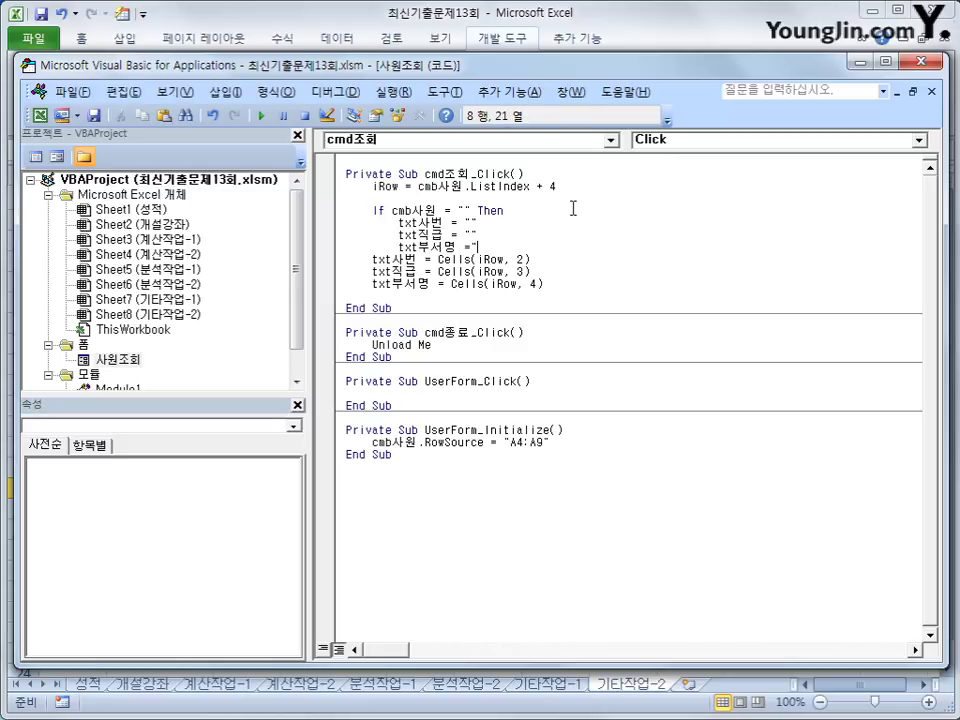
type("\"\"")
- Add an Else line and indent the three Cells assignments one level beneath it
key("Return")
key("BackSpace")
type("else")
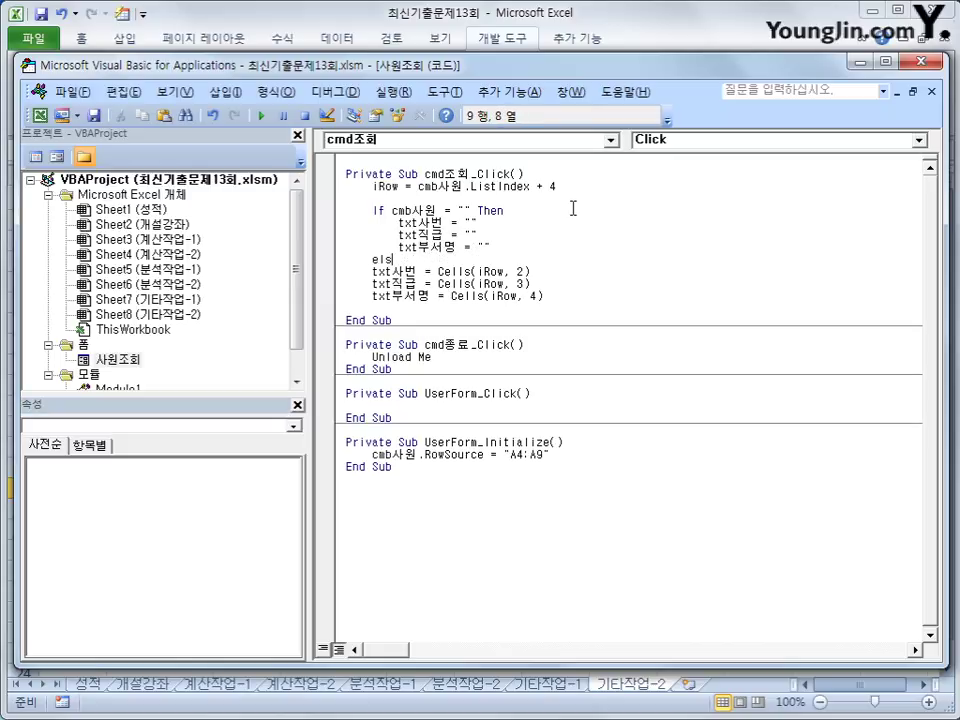
key("Return")
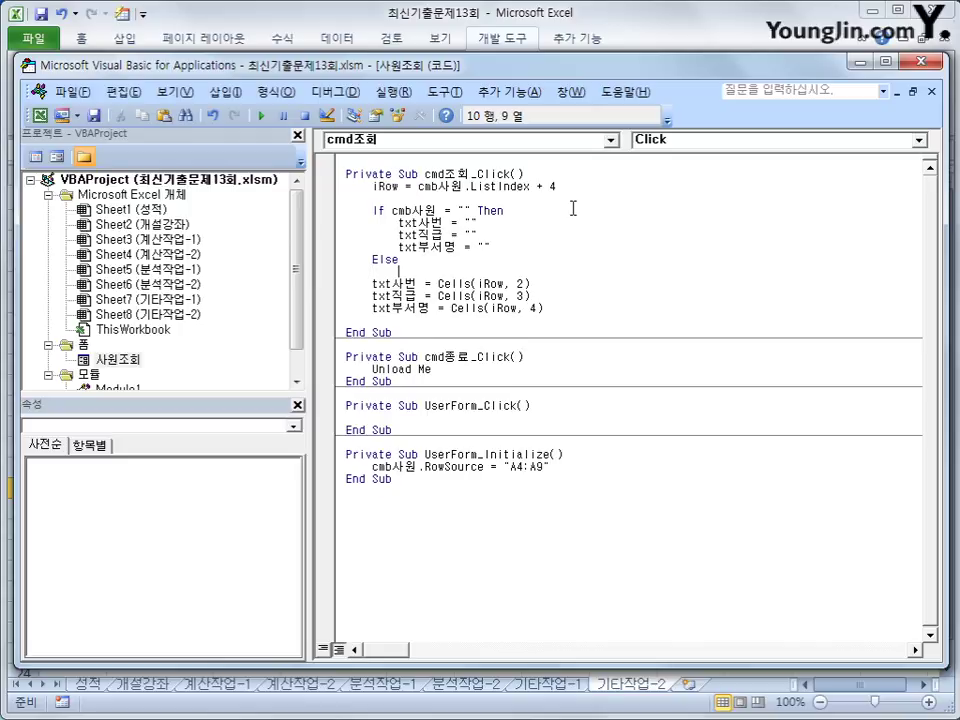
key("Delete")
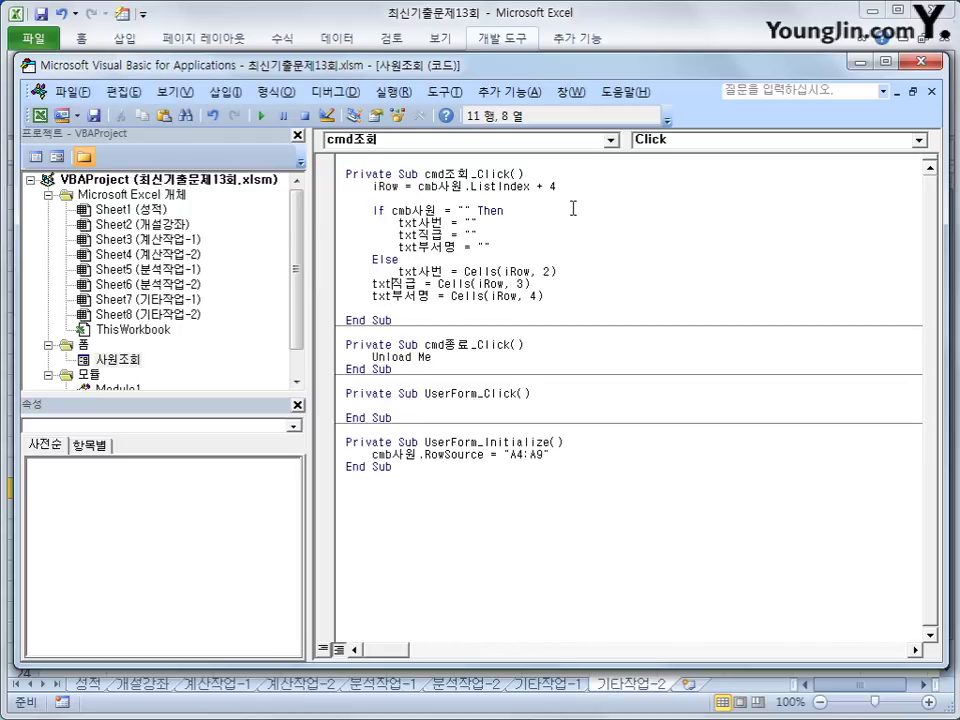
key("Tab")
key("Down")
key("Tab")
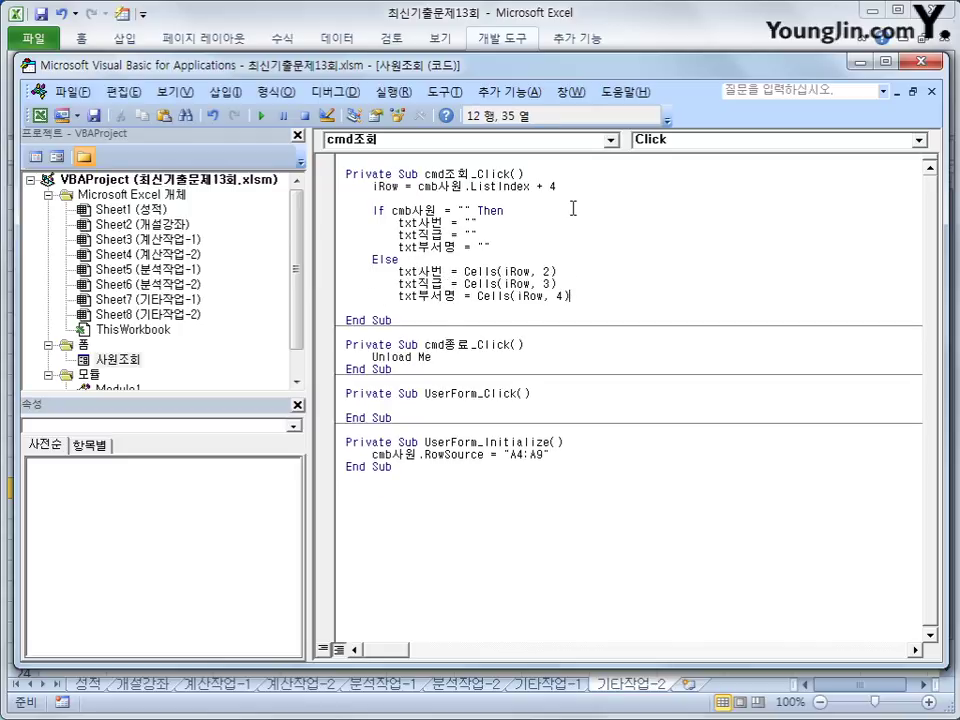
- Close the condition with End If after the txt부서명 line and insert a blank line under the cmd조회_Click header
key("End")
key("Return")
key("BackSpace")
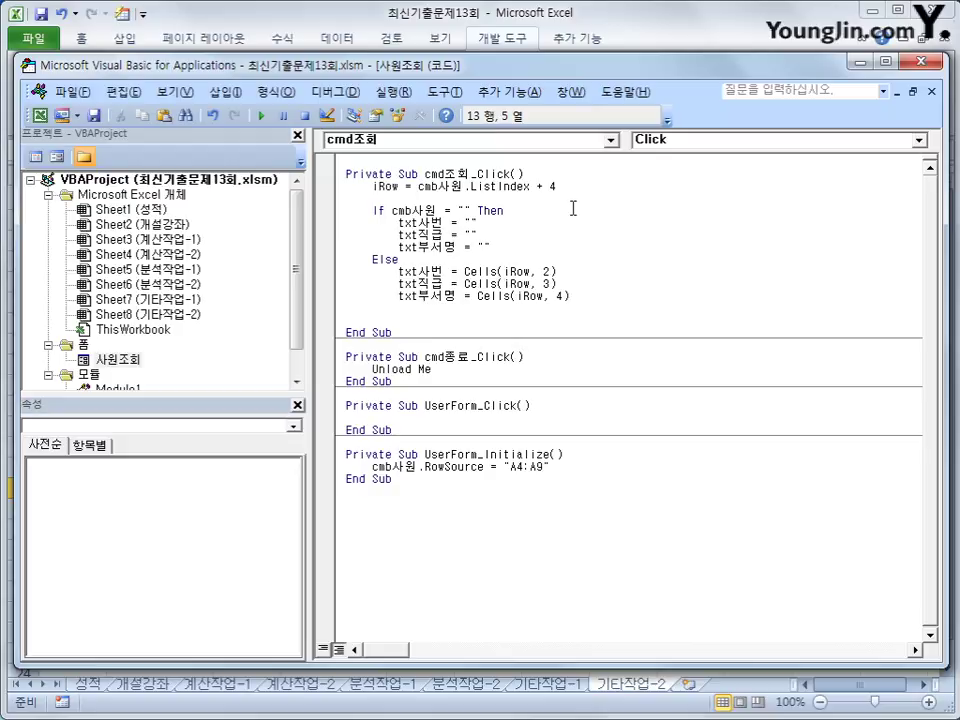
type("end if")
key("Up")
key("Up")
key("Up")
key("Up")
key("Up")
key("Up")
key("Up")
key("Up")
key("Up")
key("Up")
key("Up")
key("End")
key("Return")
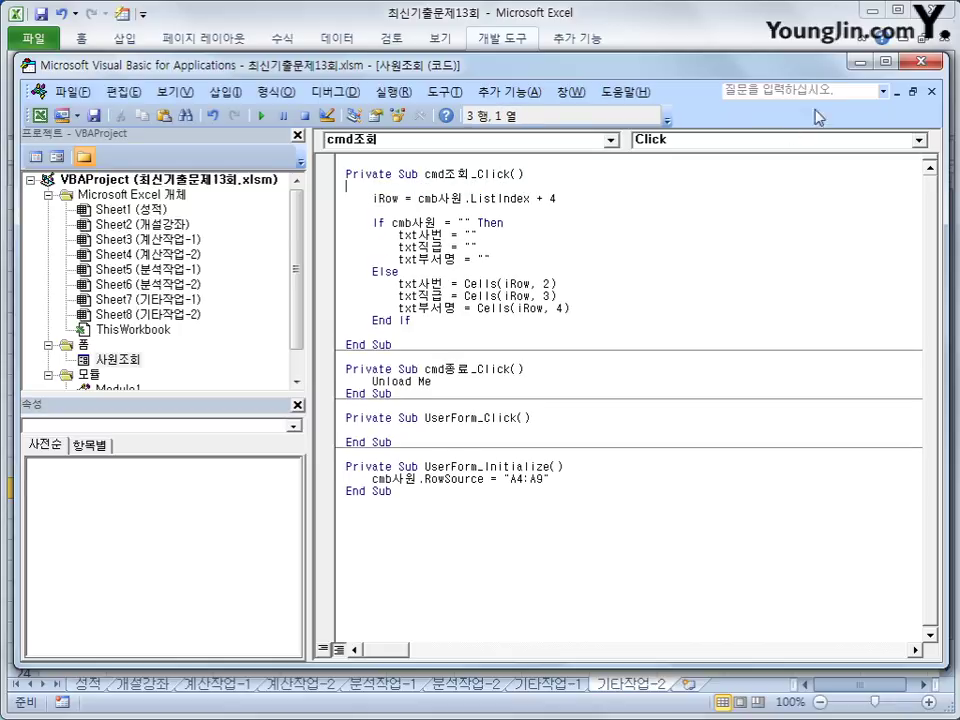
- Return to the 기타작업-2 sheet, open the form with 사원조회 and run 조회 with 사원이름 empty
left_click(931, 62)
left_click(140, 444)
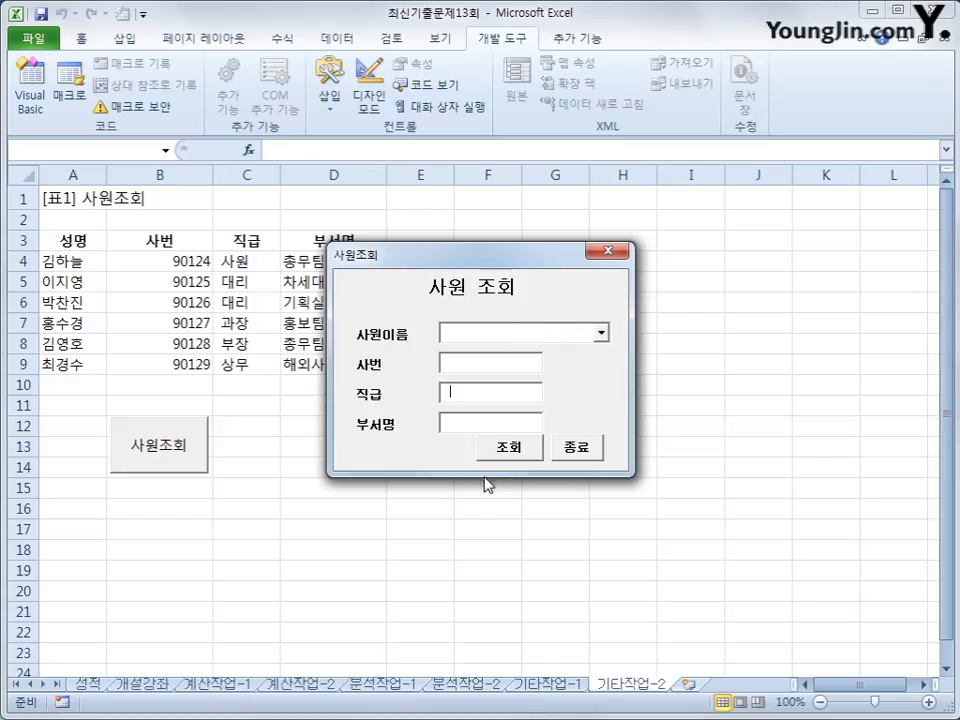
left_click(505, 454)
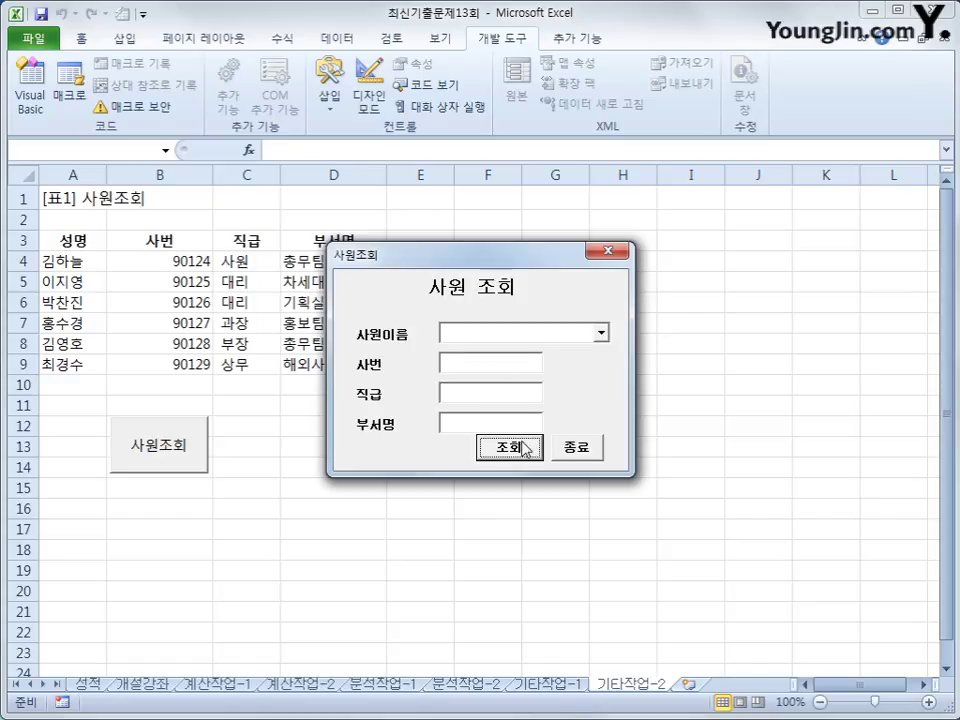
- Choose the fourth employee in the 사원이름 list and run 조회
left_click(603, 340)
left_click(574, 380)
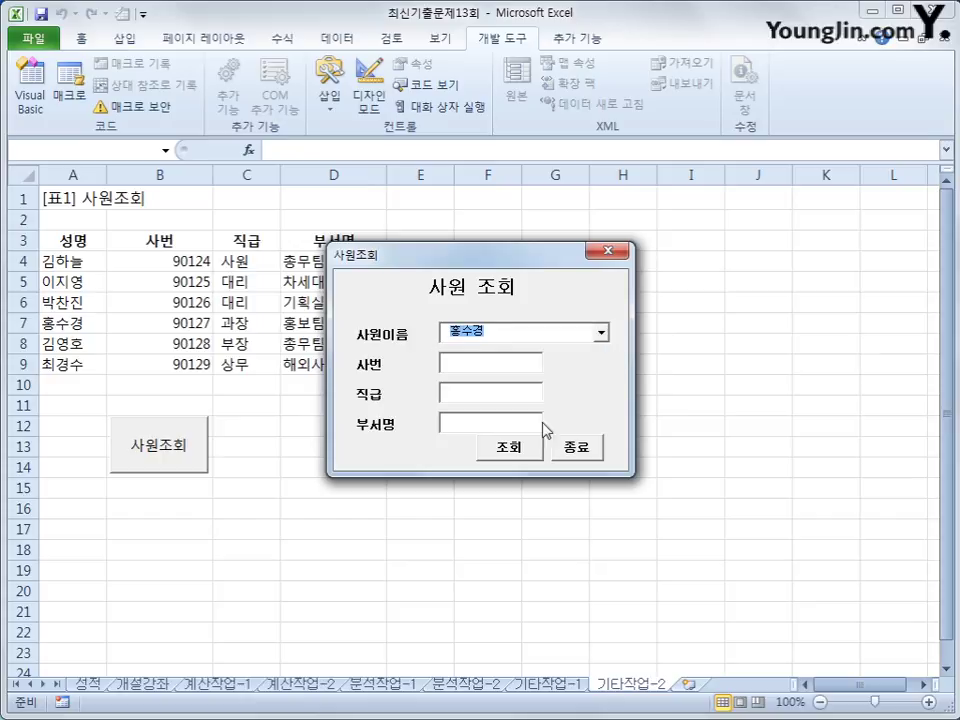
left_click(525, 447)
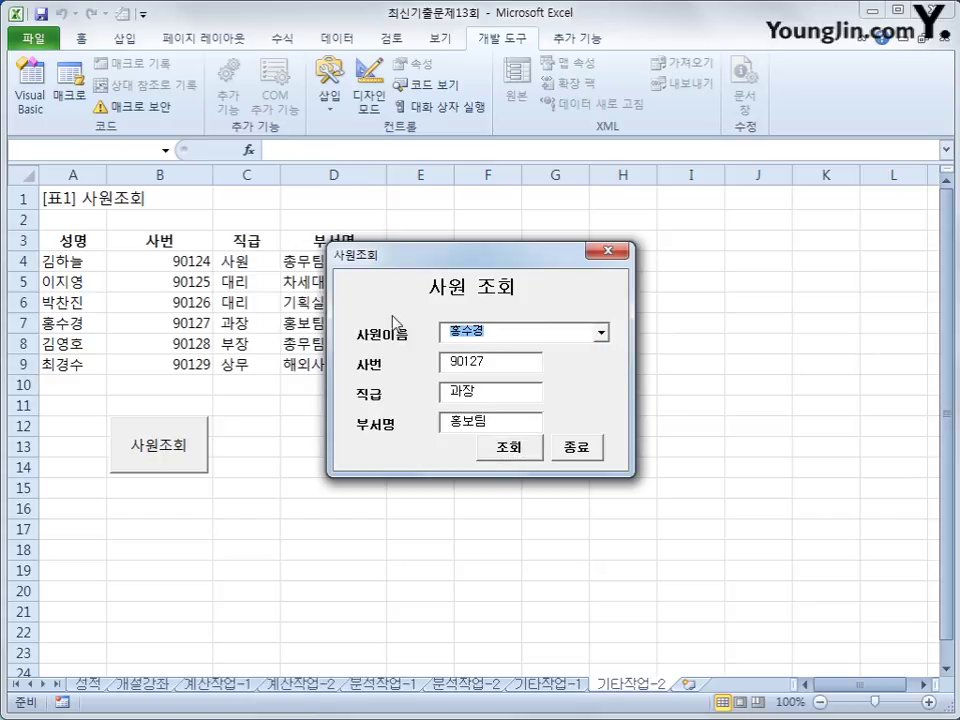
- Clear the 사원이름 box and run 조회 again, then close the form with 종료 and select cell H14
key("Delete")
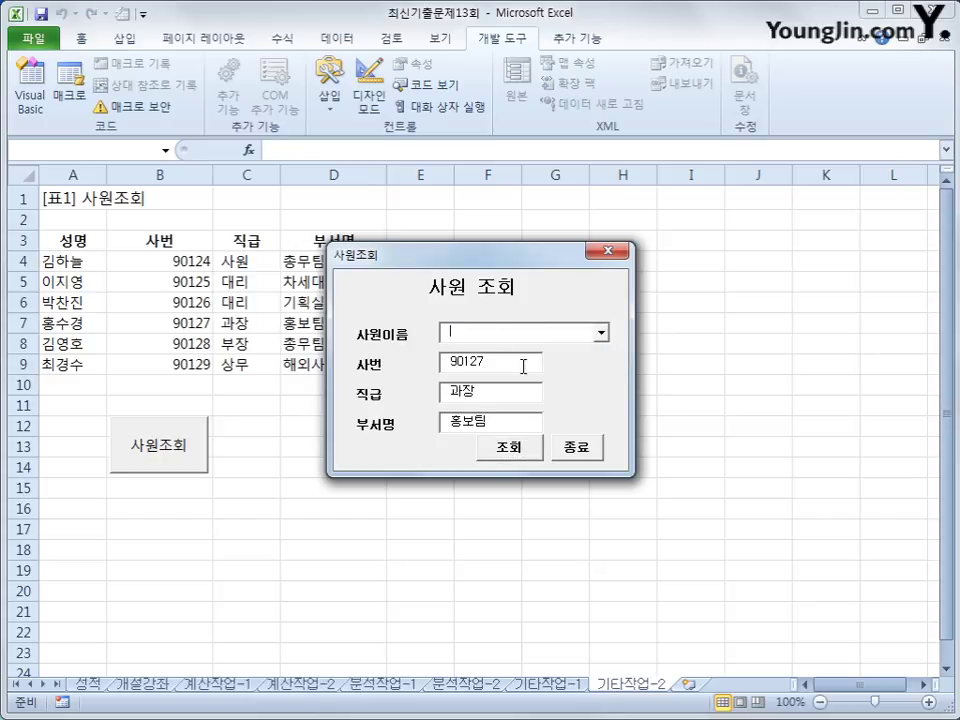
left_click(528, 450)
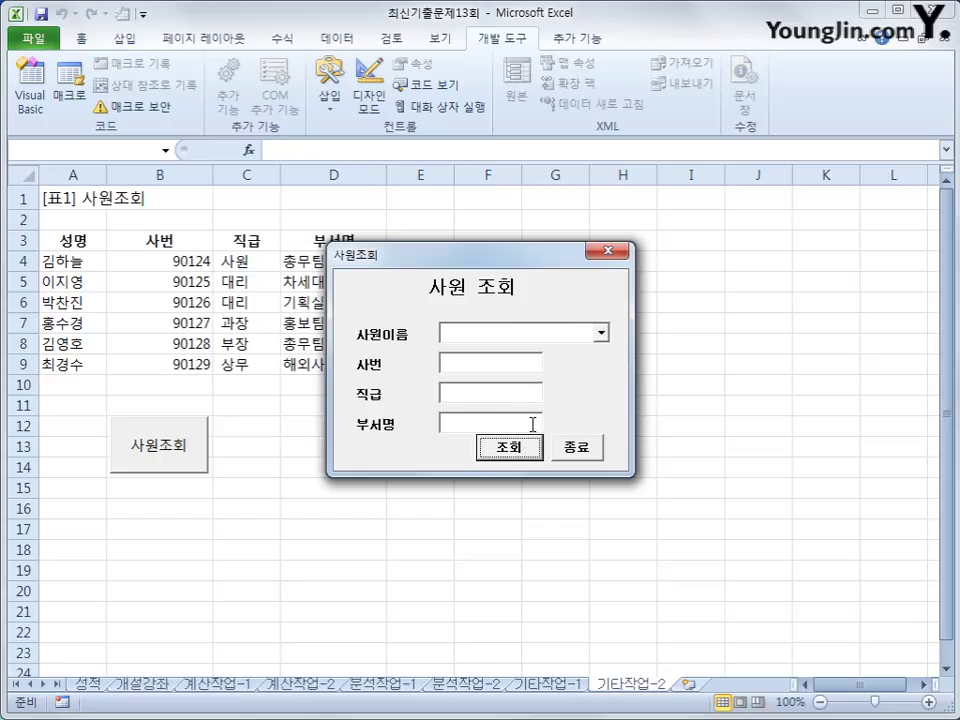
left_click(588, 448)
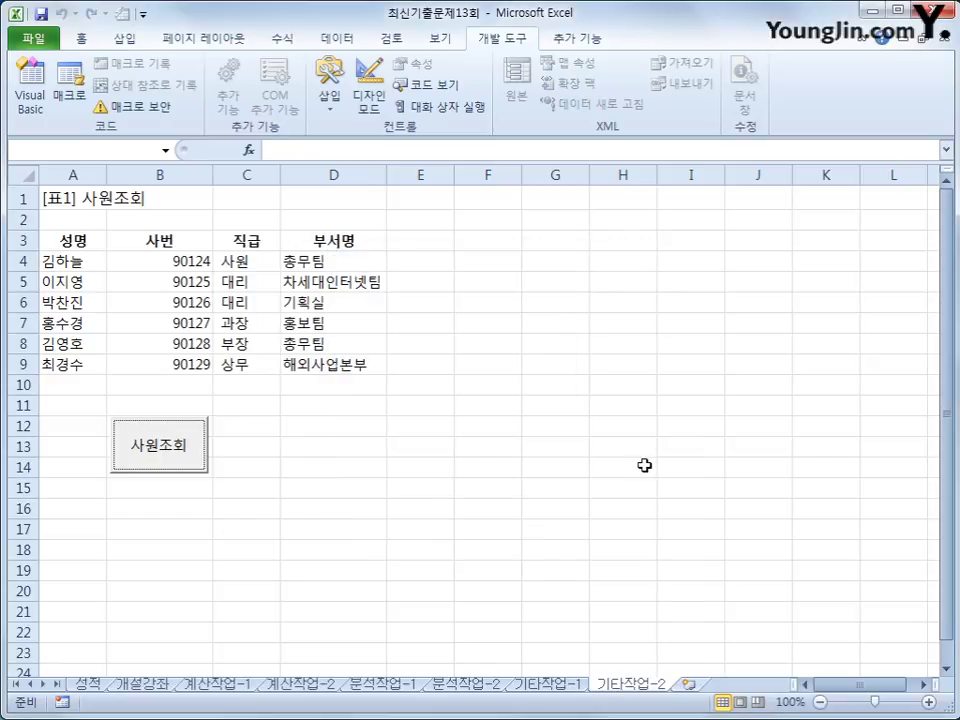
left_click(644, 465)
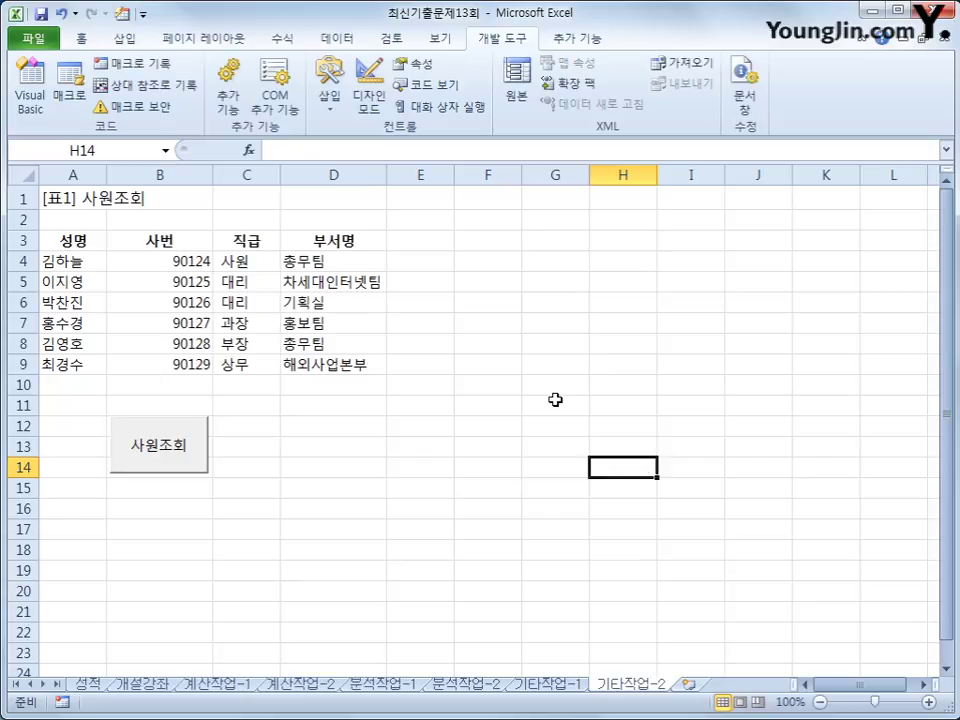